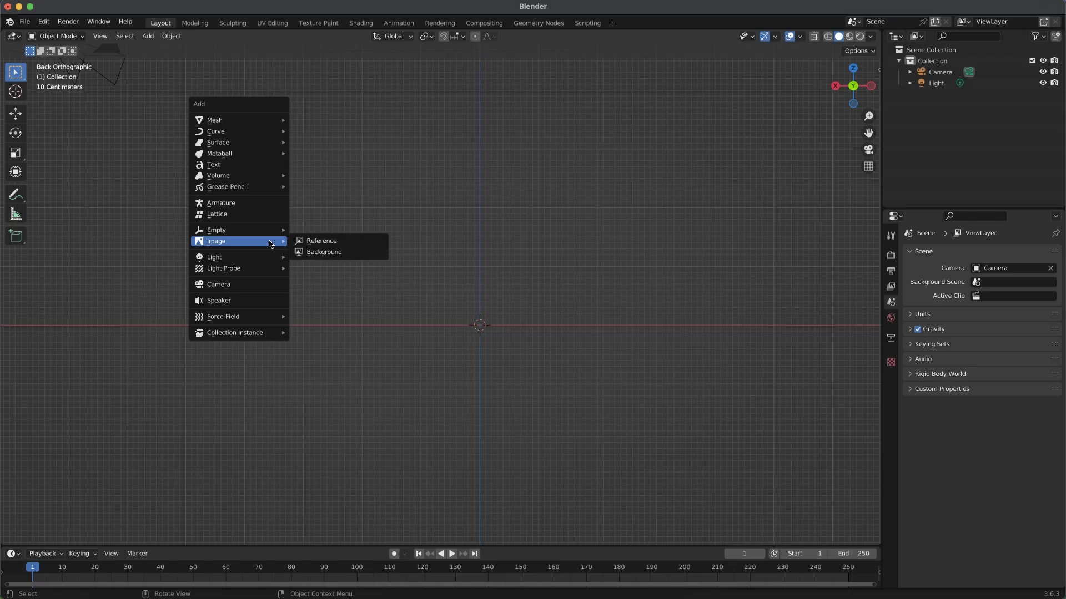
# Step: Load big-tree-template.png from the Desktop as a reference image aligned to the back view
pyautogui.click(336, 241)
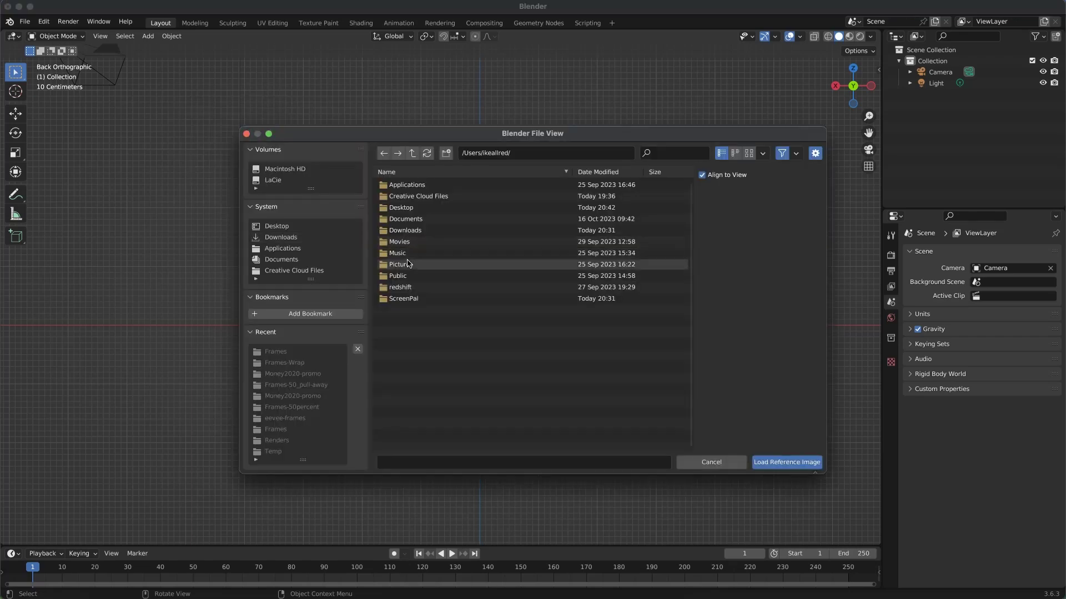
pyautogui.click(321, 232)
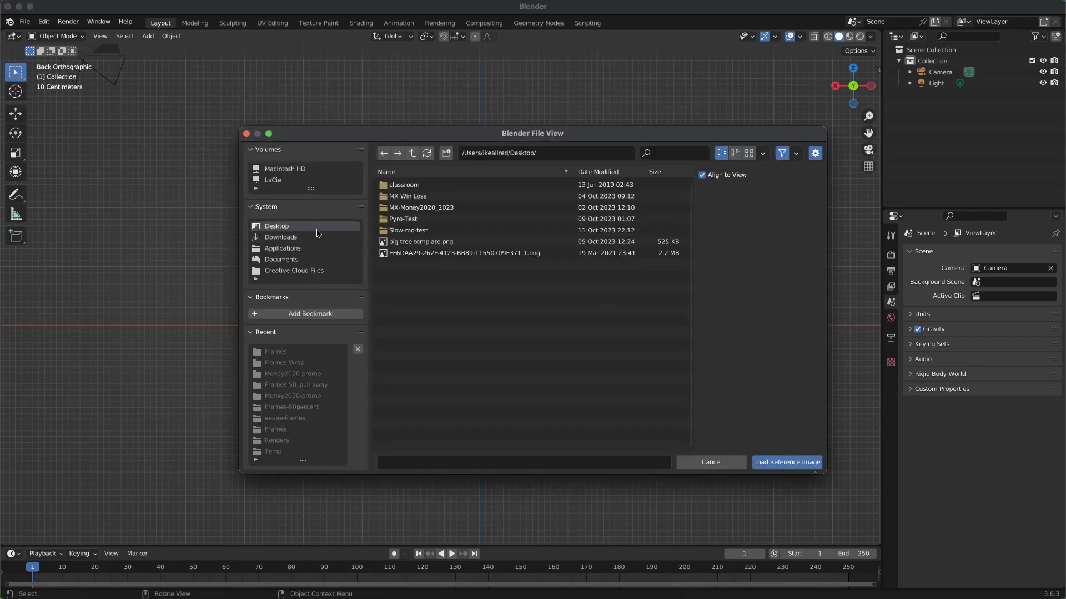
pyautogui.click(423, 243)
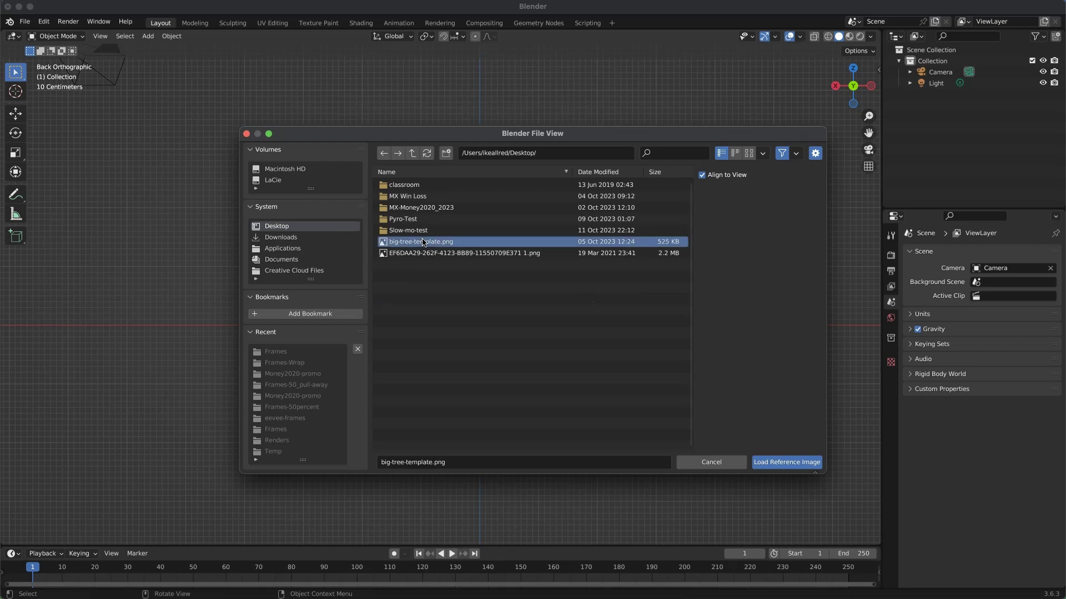
pyautogui.click(791, 463)
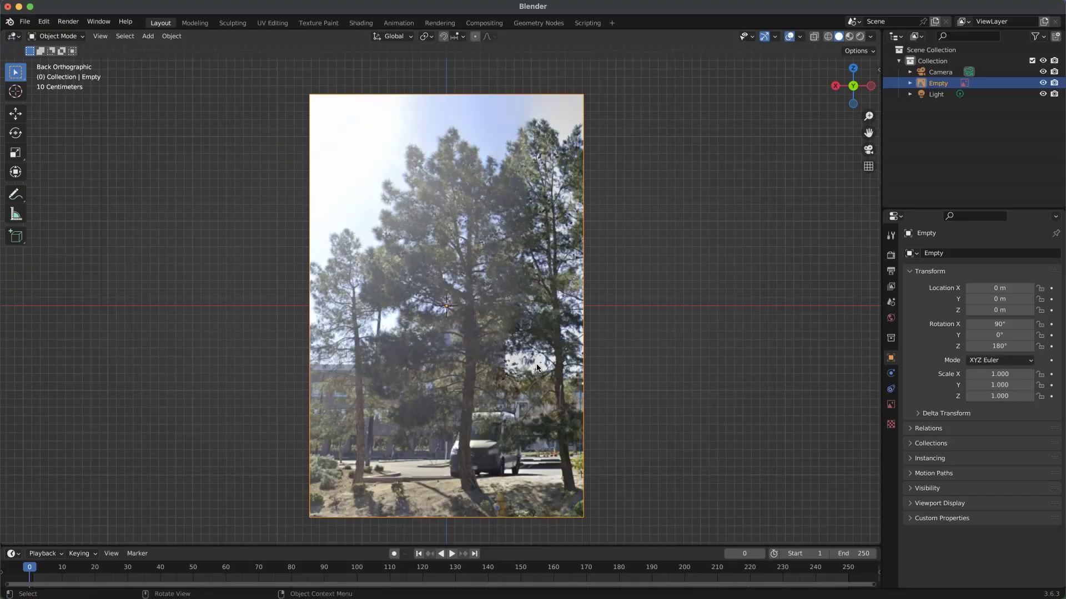
# Step: Add a plane, rotate it -90° about X and offset it about 0.073 m along Y, in front of the tree image
pyautogui.keyDown('shift'); pyautogui.moveTo(503, 387); pyautogui.dragTo(531, 361, button='middle'); pyautogui.keyUp('shift')
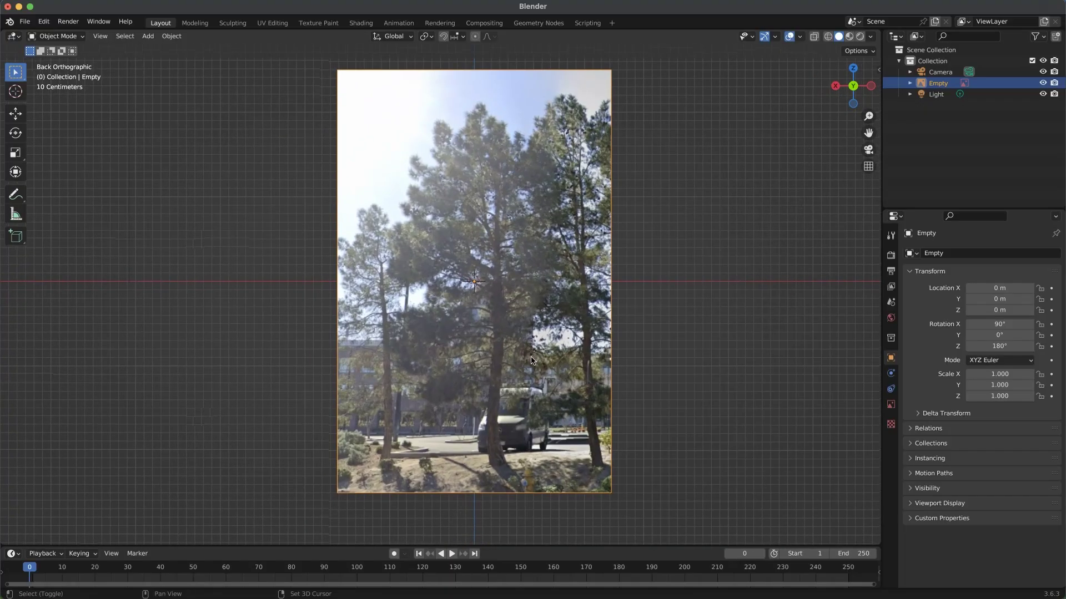
pyautogui.hotkey('shift', 'a')
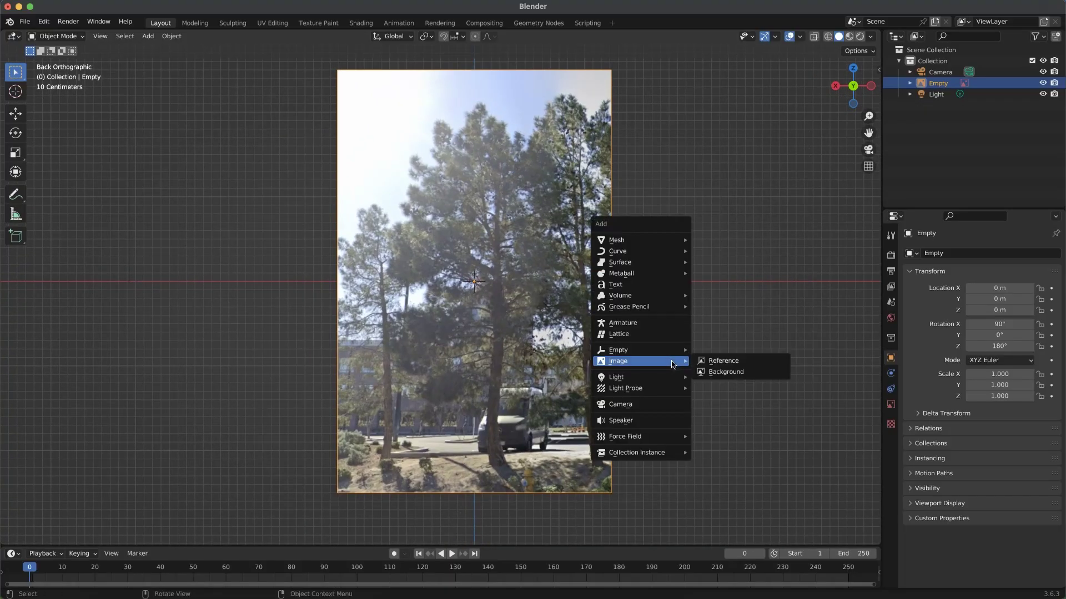
pyautogui.moveTo(649, 240)
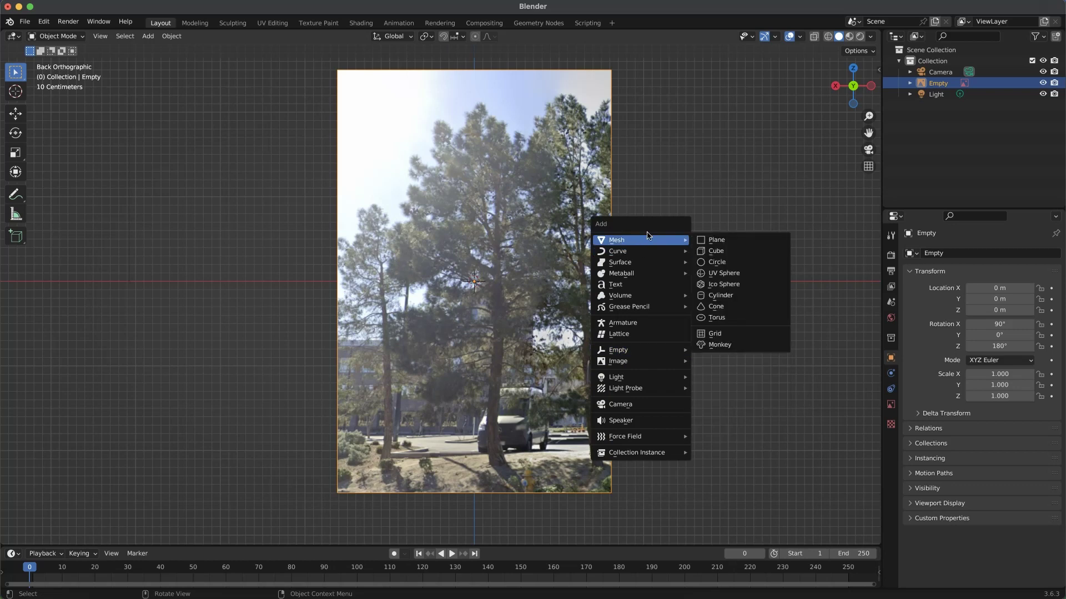
pyautogui.click(716, 240)
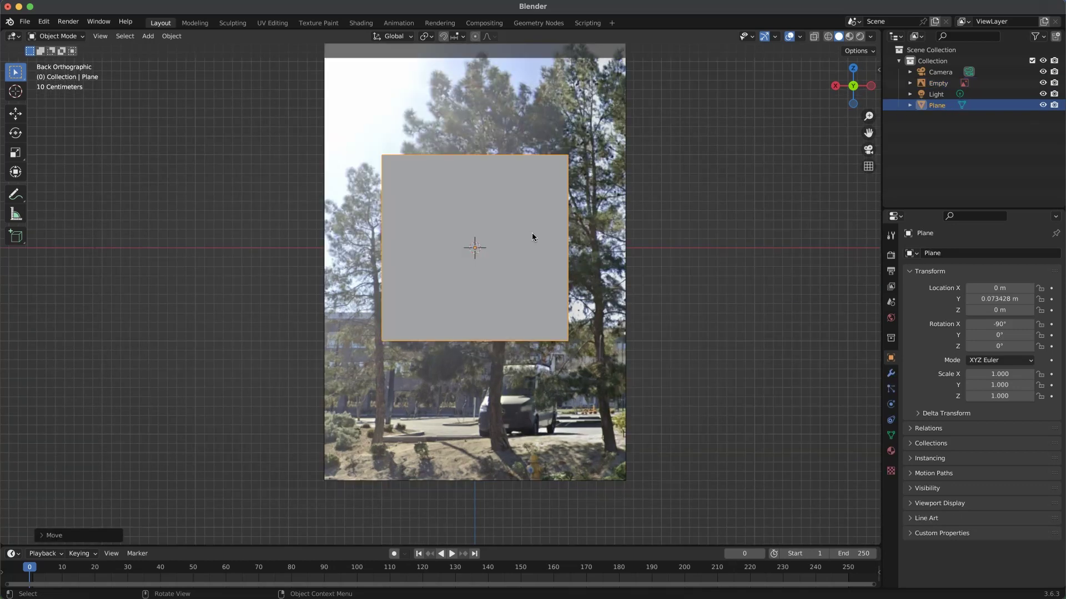
# Step: In Edit Mode, raise the plane's top edge along Z to the top of the central tree
pyautogui.press('Tab')
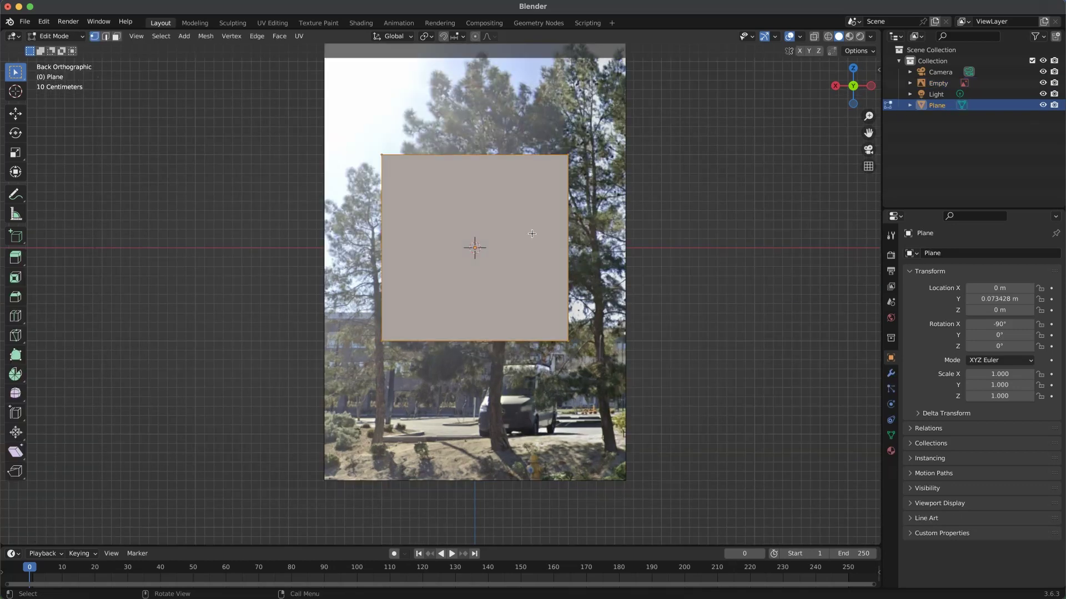
pyautogui.keyDown('shift'); pyautogui.moveTo(458, 171); pyautogui.dragTo(484, 287, button='middle'); pyautogui.keyUp('shift')
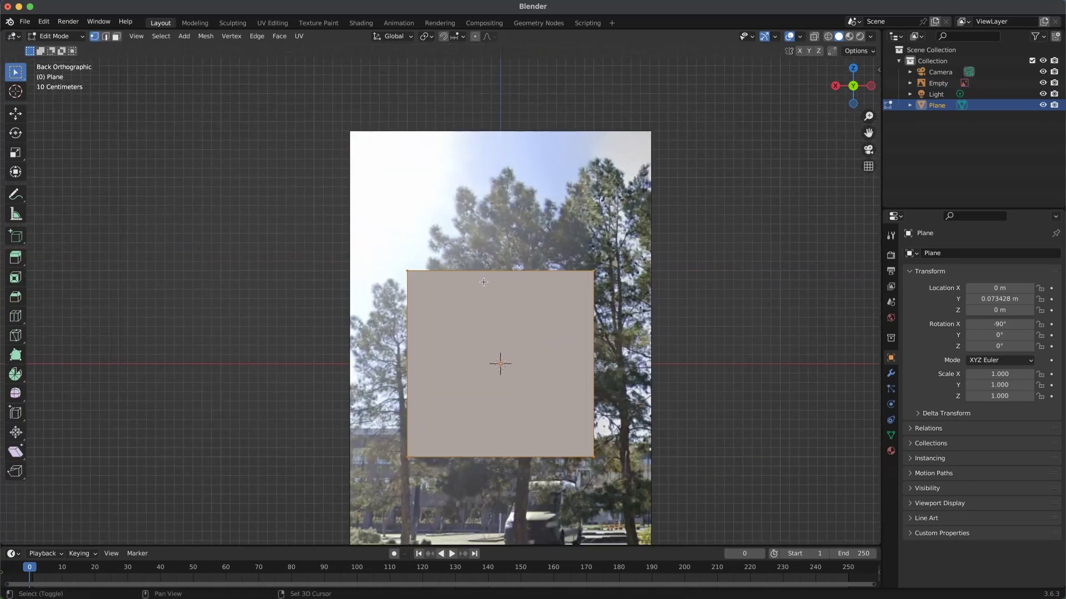
pyautogui.click(478, 271)
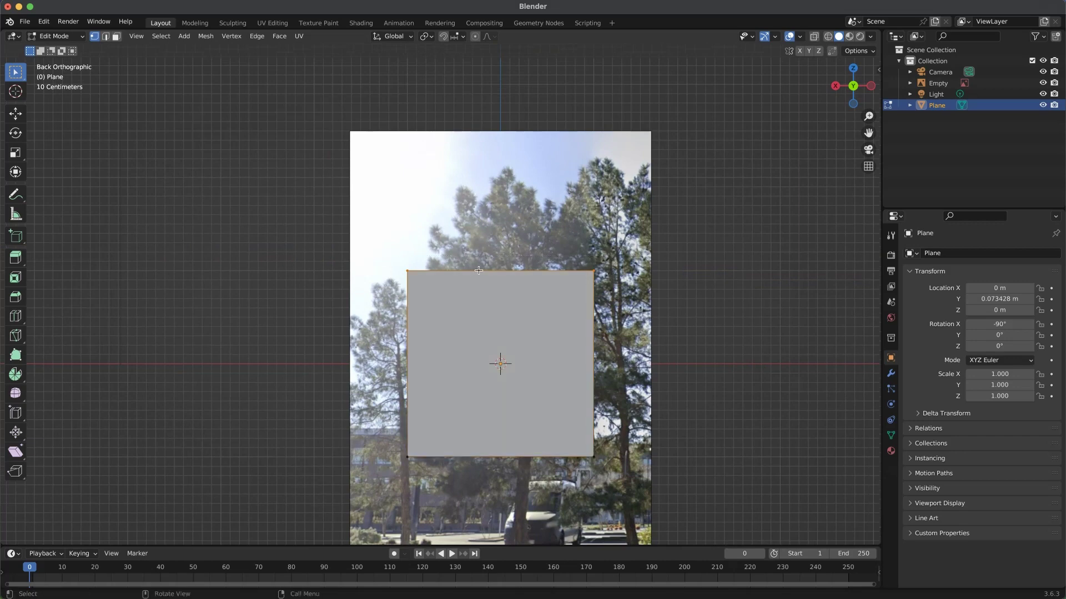
pyautogui.press('g')
pyautogui.press('z')
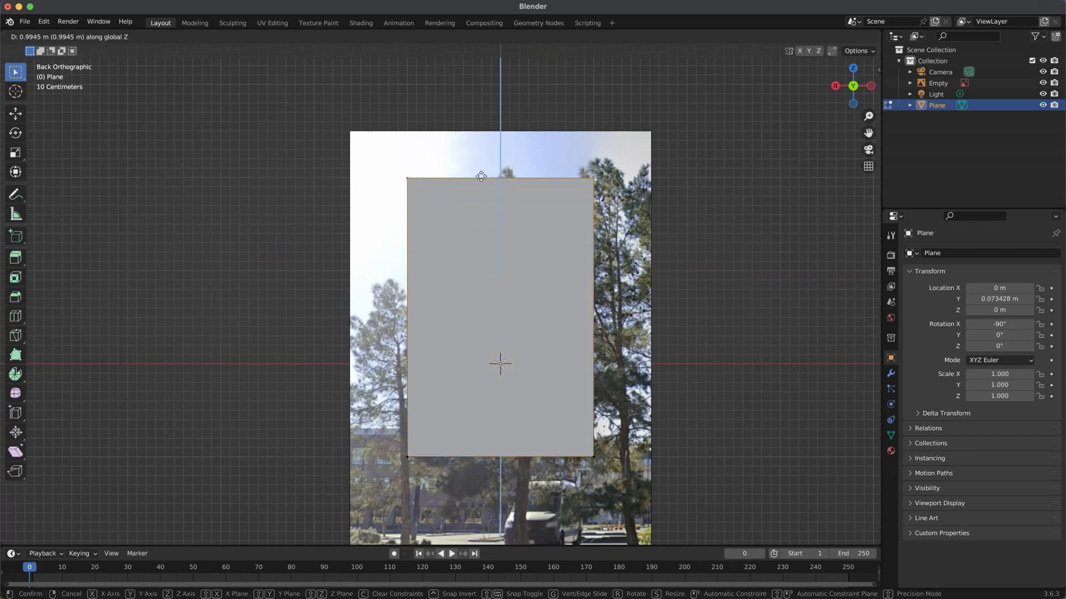
pyautogui.click(477, 167)
# Step: Lower the plane's bottom edge along Z to the base of the central tree's trunk, with X-ray display on
pyautogui.keyDown('shift'); pyautogui.moveTo(500, 355); pyautogui.dragTo(489, 225, button='middle'); pyautogui.keyUp('shift')
pyautogui.moveTo(604, 352); pyautogui.dragTo(377, 314)
pyautogui.press('g')
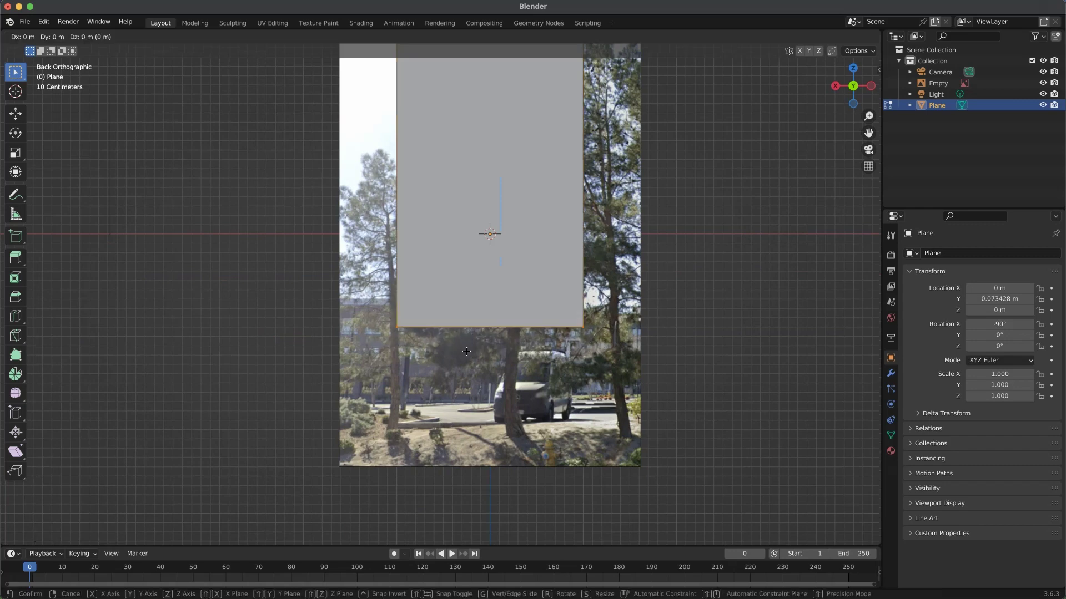
pyautogui.press('x')
pyautogui.press('z')
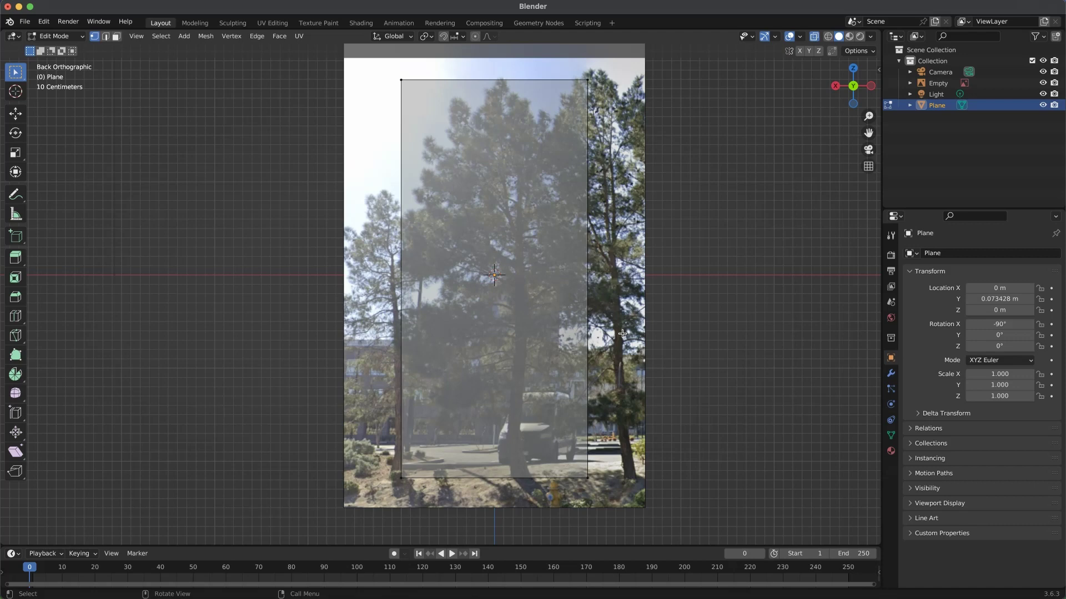
# Step: Knife-cut a line through the plane along the central trunk, from its base up to the plane's top edge
pyautogui.press('k')
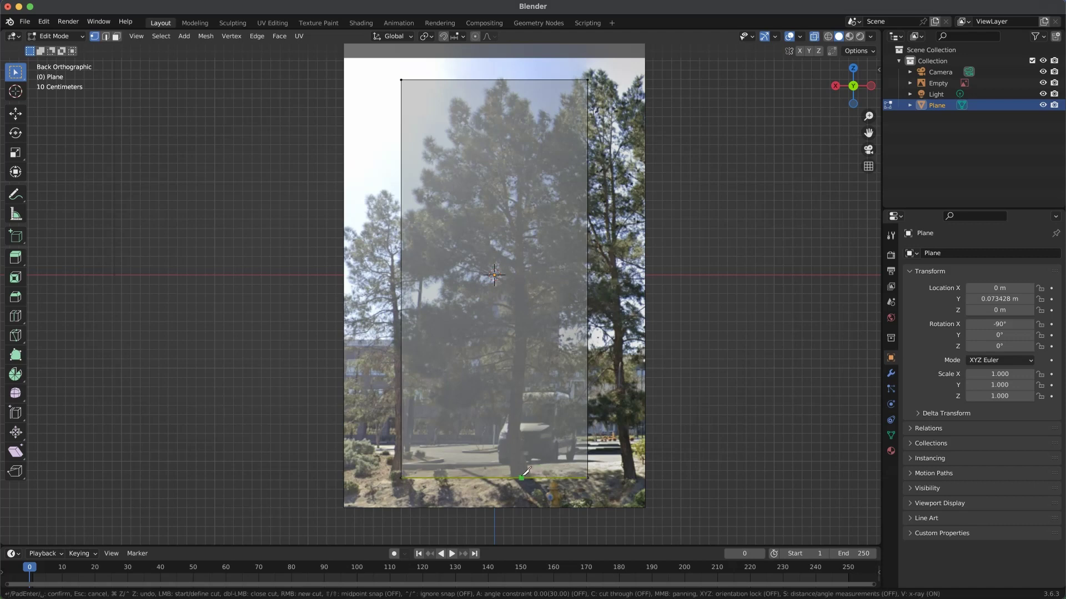
pyautogui.click(521, 478)
pyautogui.click(513, 433)
pyautogui.click(519, 369)
pyautogui.click(520, 329)
pyautogui.click(519, 288)
pyautogui.click(520, 247)
pyautogui.click(519, 227)
pyautogui.click(522, 203)
pyautogui.click(518, 161)
pyautogui.click(519, 125)
pyautogui.click(518, 104)
pyautogui.click(517, 80)
pyautogui.press('Return')
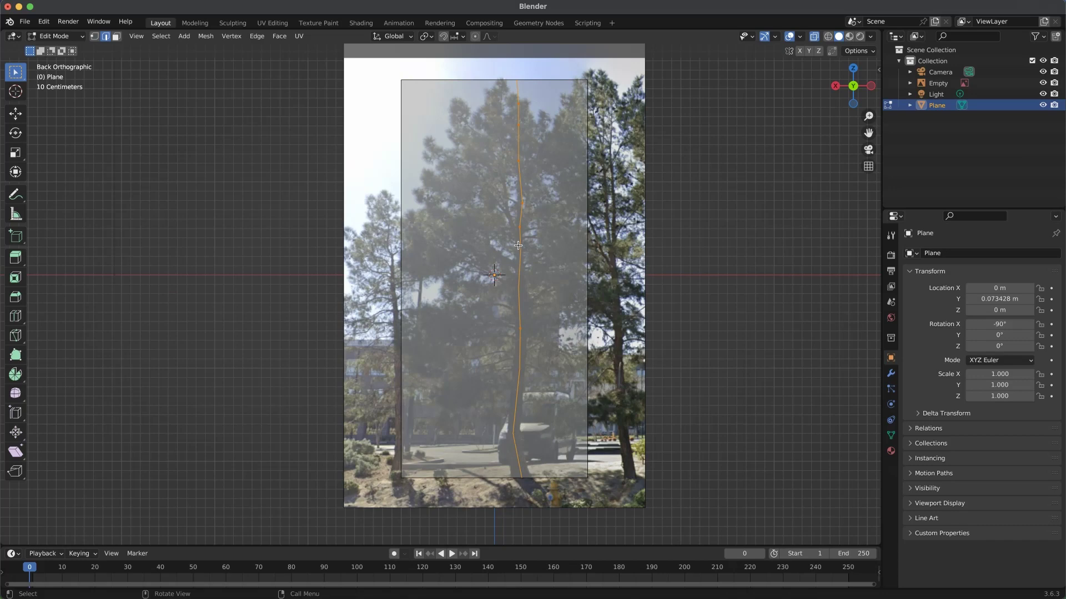
# Step: Bevel the trunk cut about 0.046 m wide and spread its two bottom vertices to match the flared trunk base
pyautogui.hotkey('ctrl', 'b')
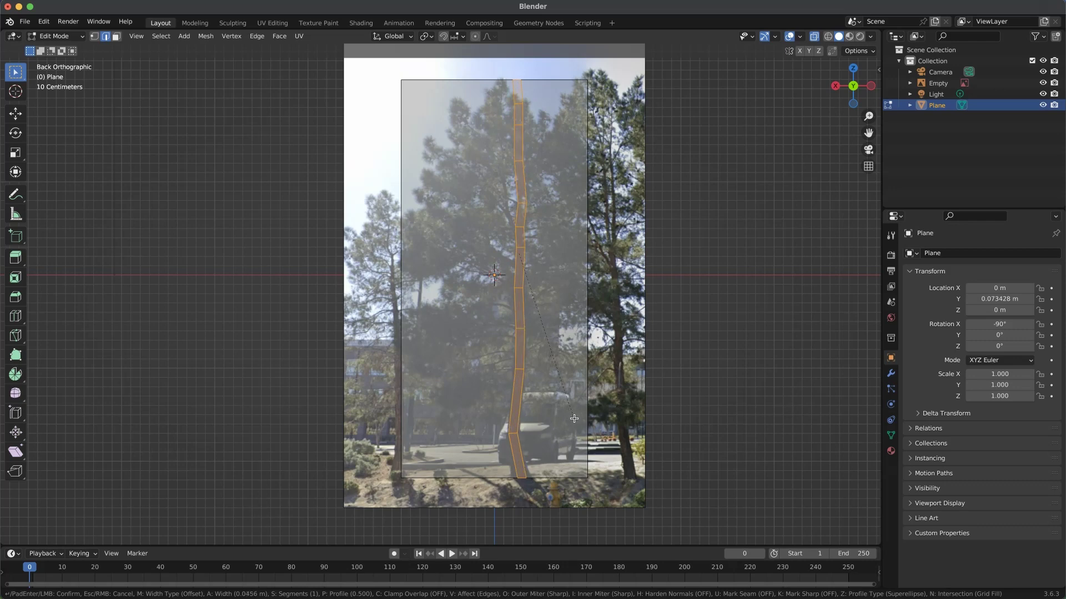
pyautogui.click(574, 418)
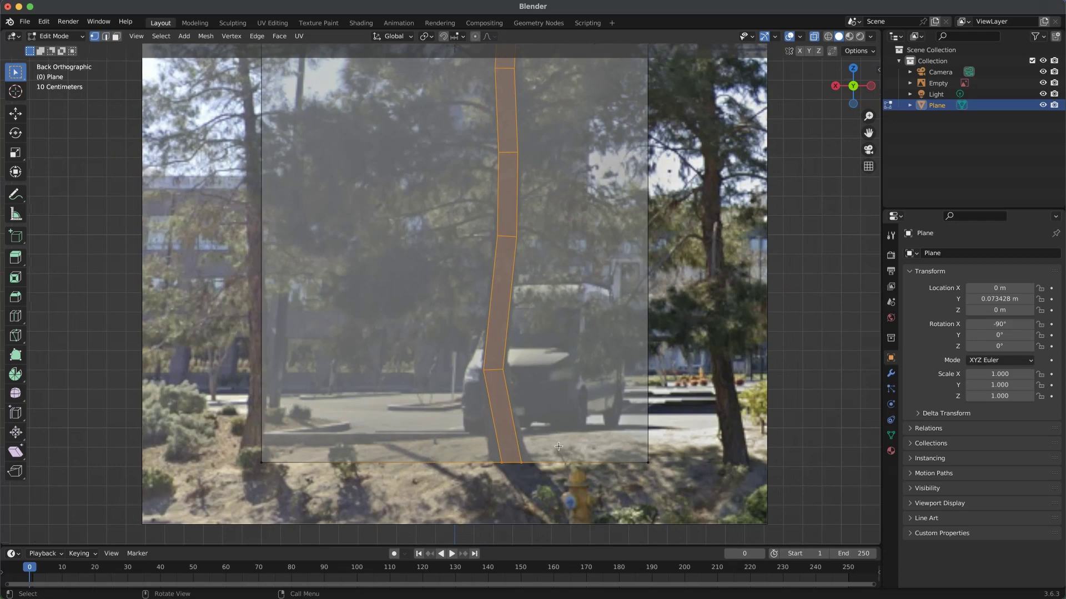
pyautogui.click(553, 451)
pyautogui.click(534, 470)
pyautogui.press('g')
pyautogui.click(544, 469)
pyautogui.click(496, 468)
pyautogui.press('g')
pyautogui.click(486, 466)
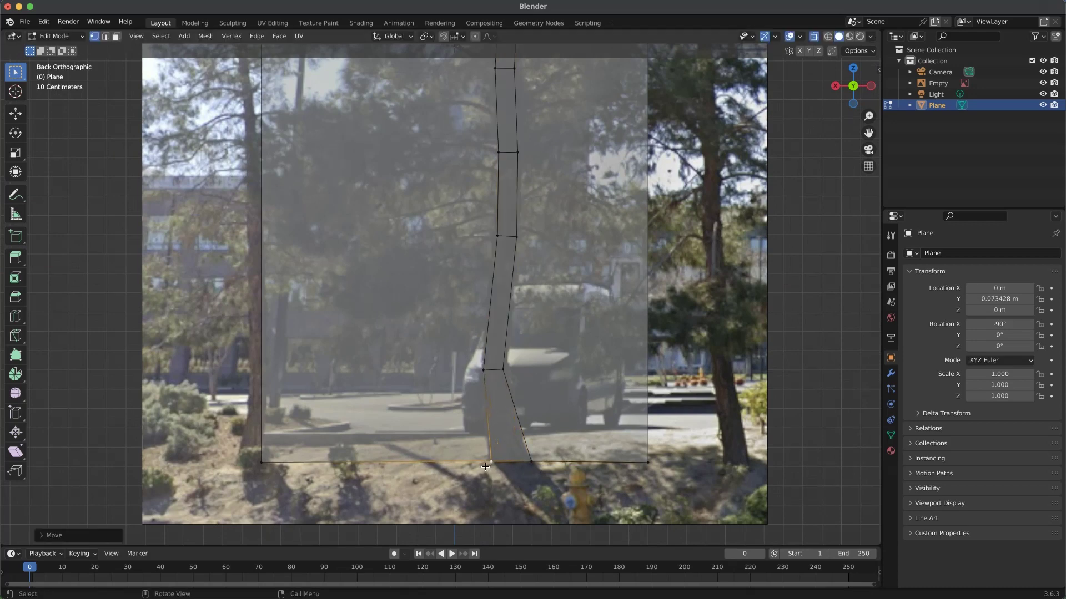
# Step: Adjust the trunk strip's side vertices further up so its outline follows the trunk in the photo
pyautogui.keyDown('shift'); pyautogui.moveTo(525, 239); pyautogui.dragTo(546, 391, button='middle'); pyautogui.keyUp('shift')
pyautogui.click(528, 390)
pyautogui.press('g')
pyautogui.click(527, 391)
pyautogui.keyDown('shift'); pyautogui.moveTo(550, 197); pyautogui.dragTo(558, 371, button='middle'); pyautogui.keyUp('shift')
pyautogui.click(547, 315)
pyautogui.press('g')
pyautogui.click(544, 314)
pyautogui.click(534, 272)
pyautogui.press('g')
pyautogui.click(539, 272)
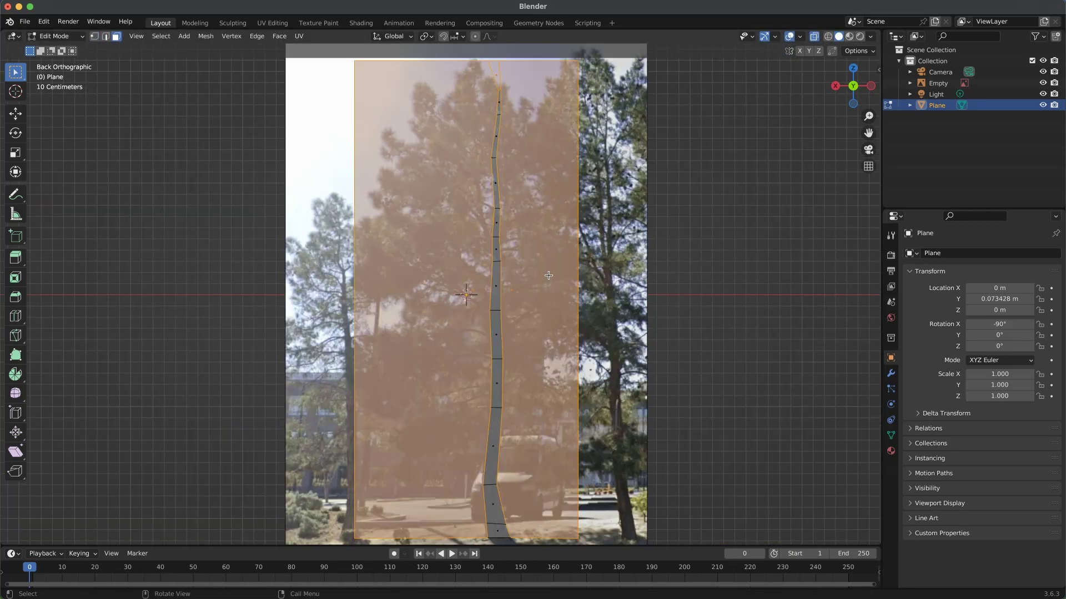
# Step: Delete the two large faces on either side of the trunk strip and return to Object Mode
pyautogui.press('x')
pyautogui.click(540, 299)
pyautogui.moveTo(520, 361); pyautogui.dragTo(537, 311, button='middle')
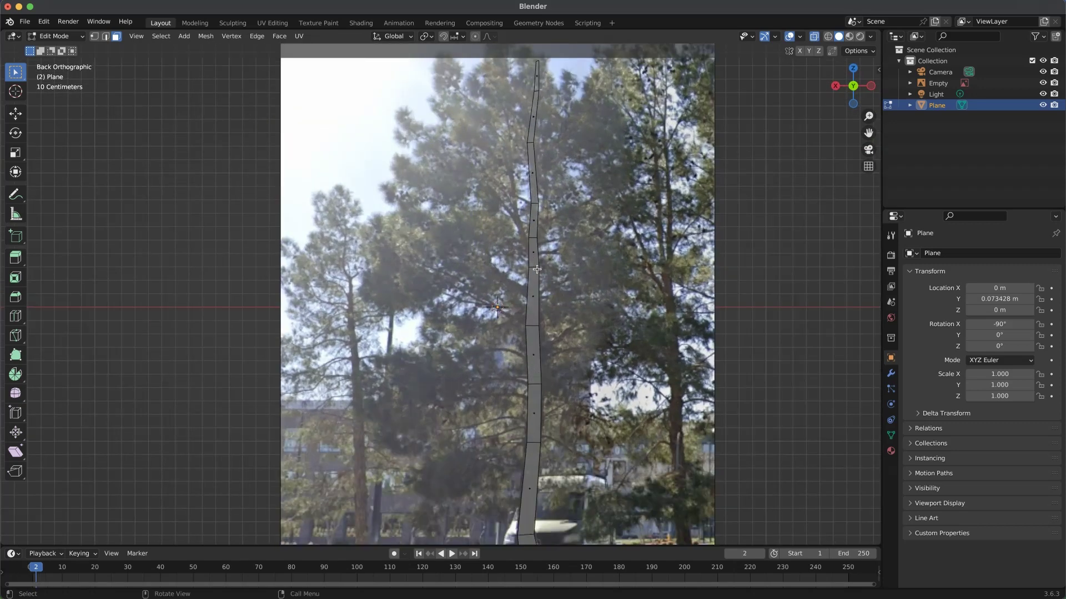
pyautogui.press('Tab')
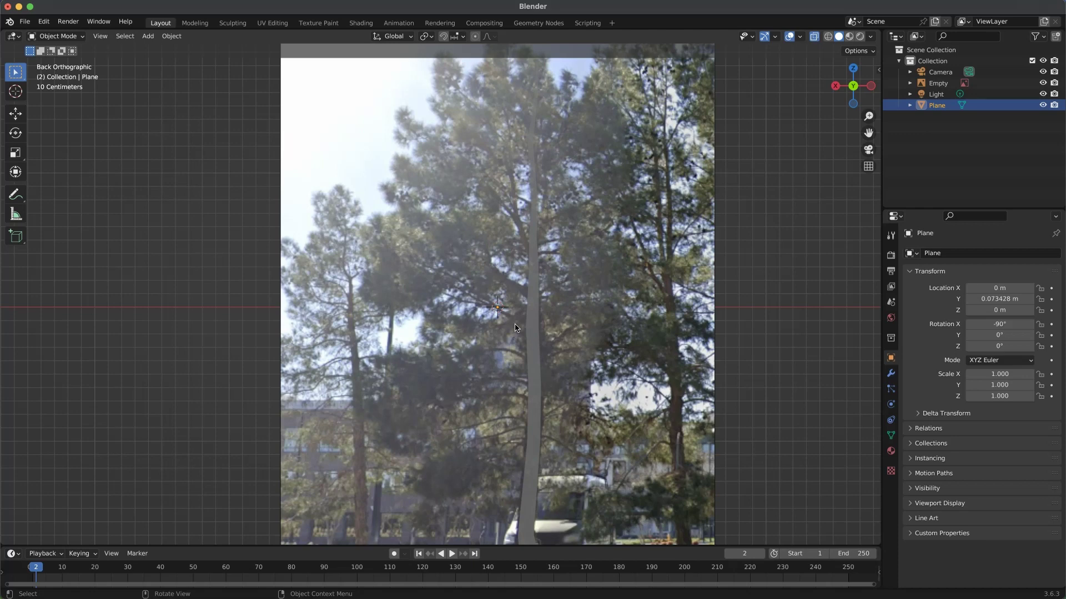
# Step: Add a second plane at the origin and rotate it -90° about X so it stands upright
pyautogui.hotkey('shift', 'a')
pyautogui.moveTo(515, 327)
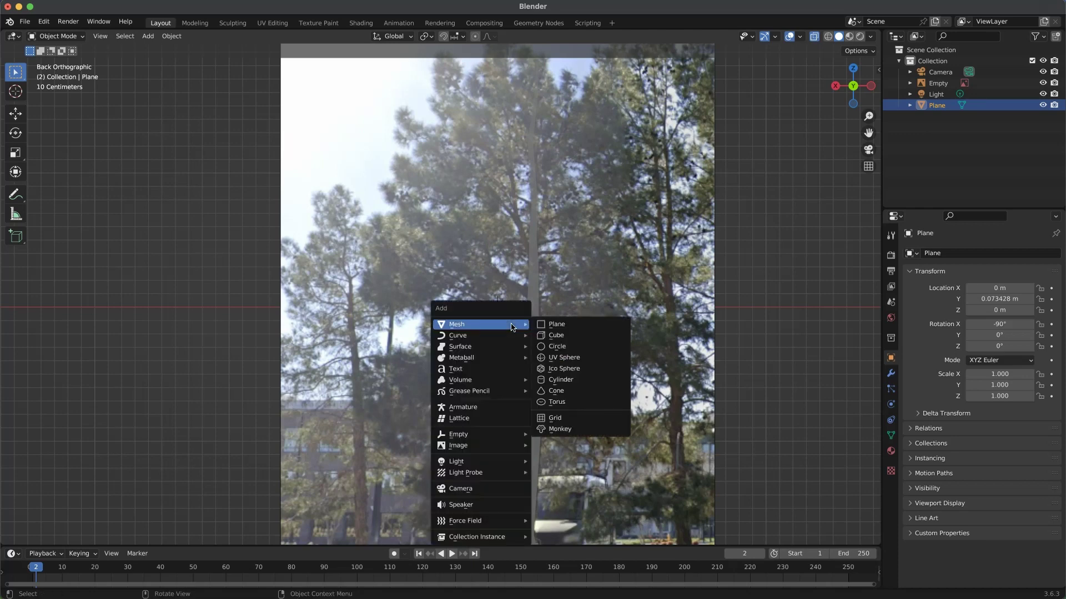
pyautogui.click(565, 327)
pyautogui.moveTo(578, 321); pyautogui.dragTo(615, 302, button='middle')
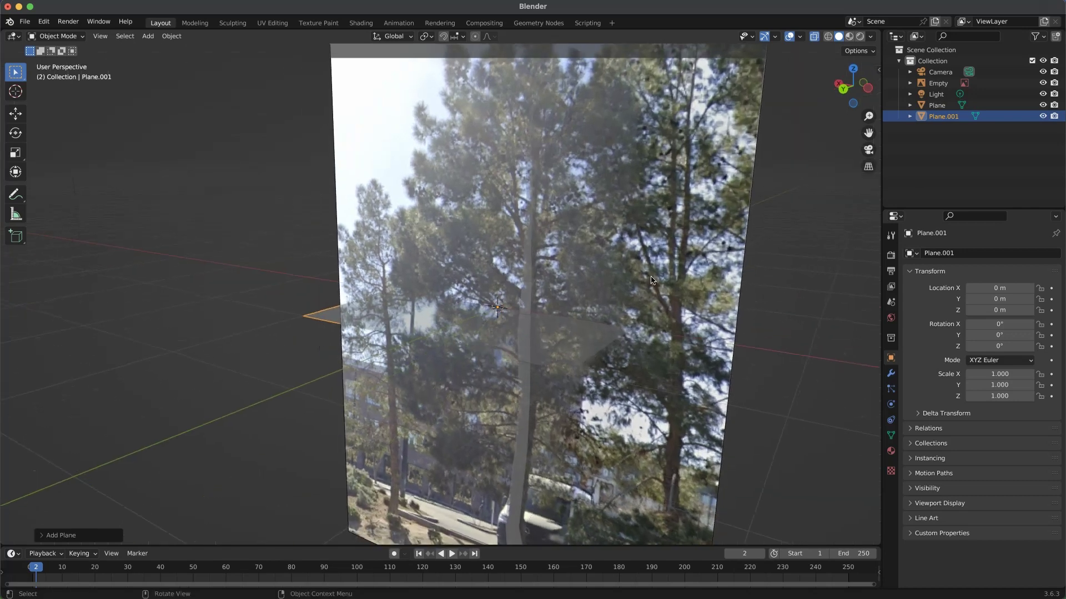
pyautogui.press('r')
pyautogui.press('x')
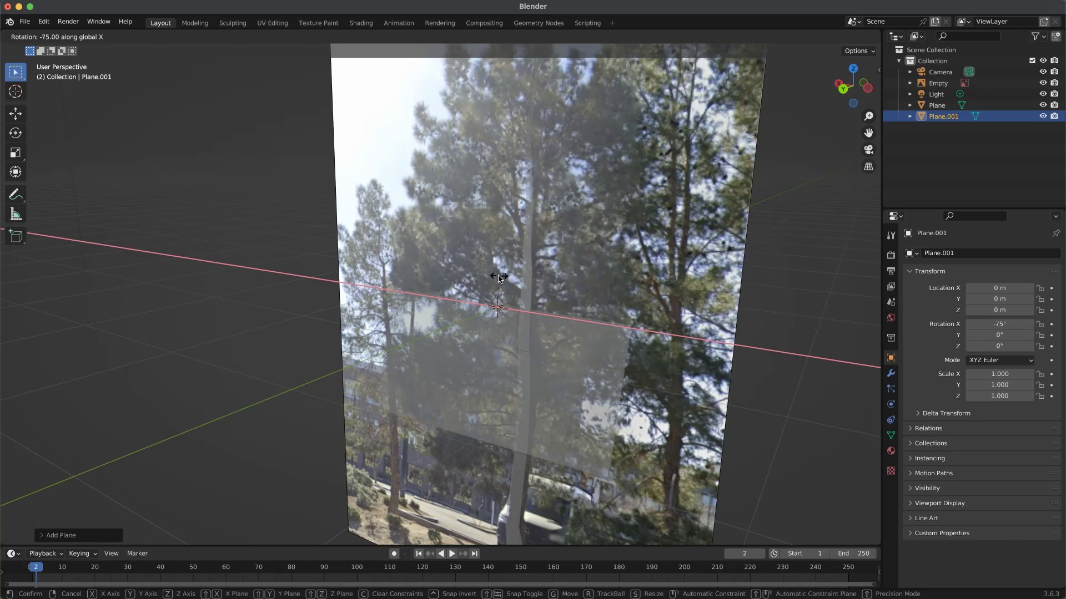
pyautogui.click(492, 276)
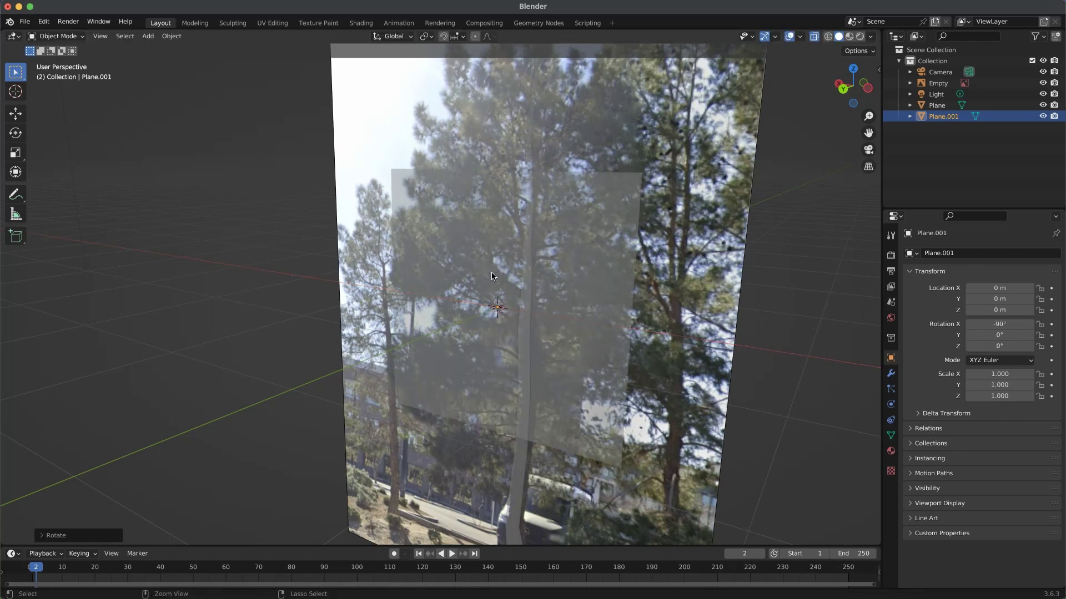
# Step: Scale the second plane down to about 0.077 and return to the back view
pyautogui.press('s')
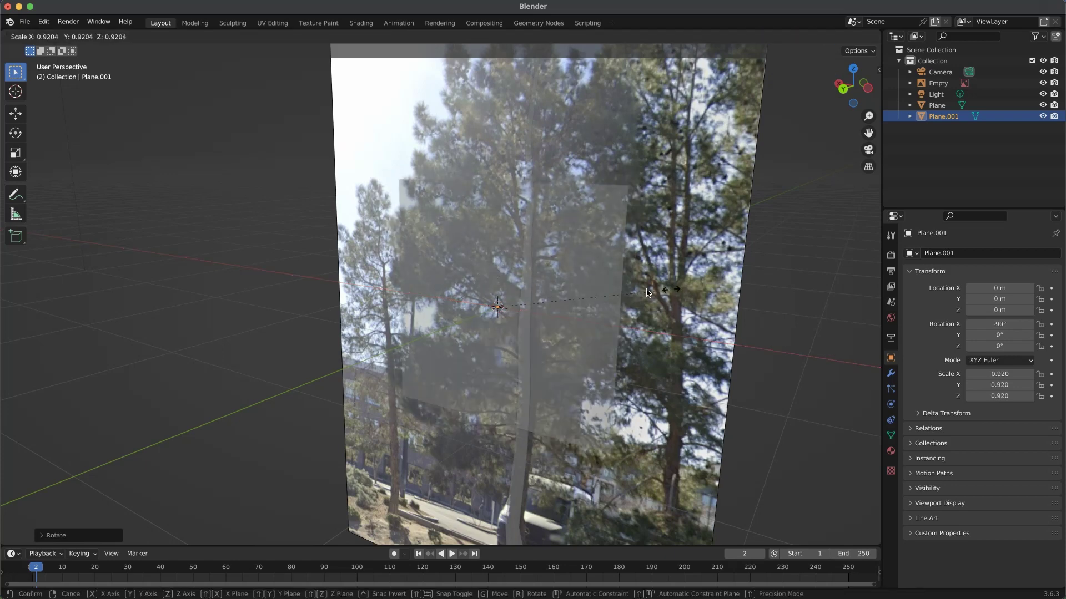
pyautogui.click(511, 303)
pyautogui.press('ctrl+KP_1')
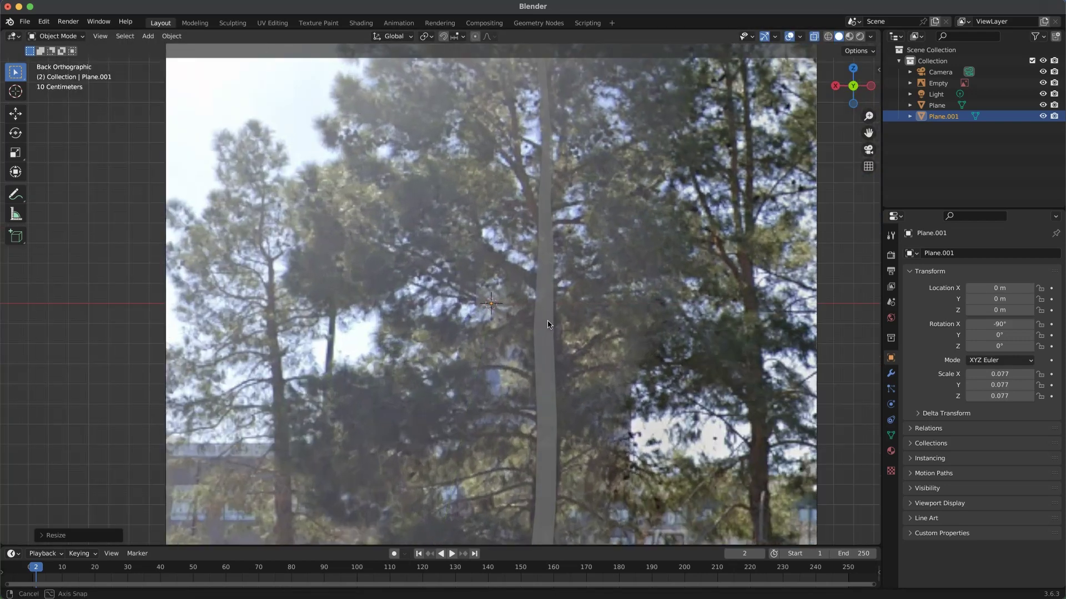
# Step: Move the small plane along Y to about 0.05 m, in front of the reference image, and turn off X-ray display
pyautogui.moveTo(561, 322); pyautogui.dragTo(452, 335, button='middle')
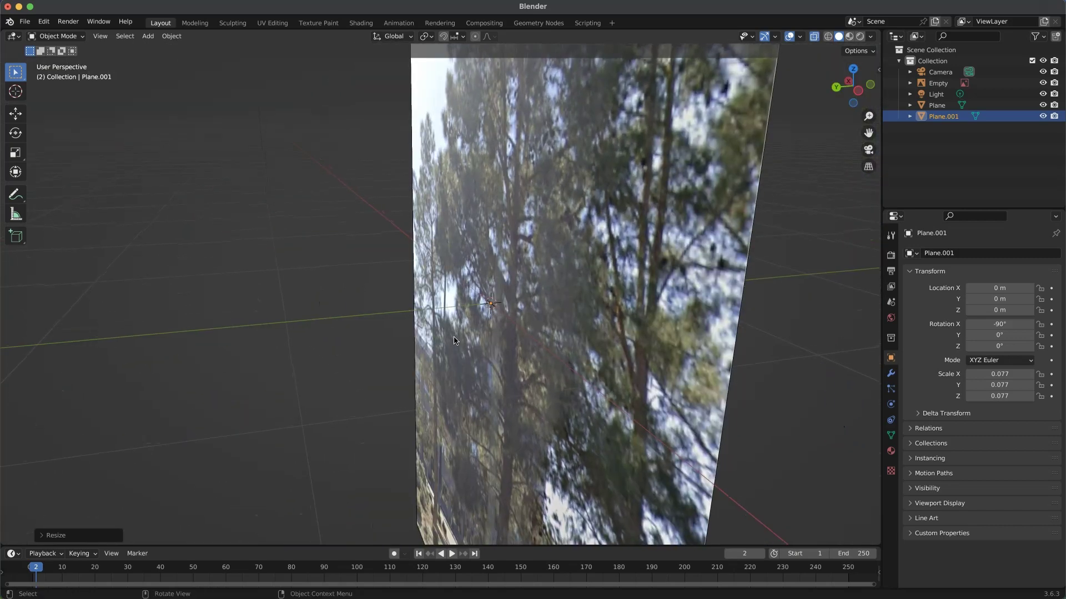
pyautogui.press('g')
pyautogui.press('y')
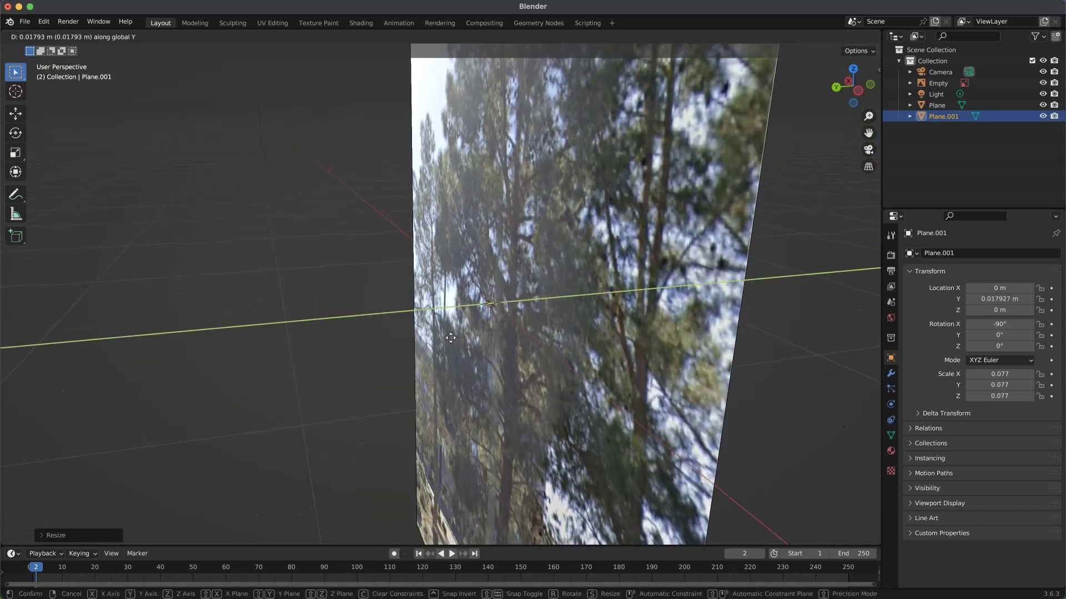
pyautogui.click(445, 335)
pyautogui.moveTo(453, 364); pyautogui.dragTo(557, 392, button='middle')
pyautogui.hotkey('alt', 'z')
pyautogui.press('g')
pyautogui.press('y')
pyautogui.click(448, 350)
pyautogui.scroll(1, 498, 277)
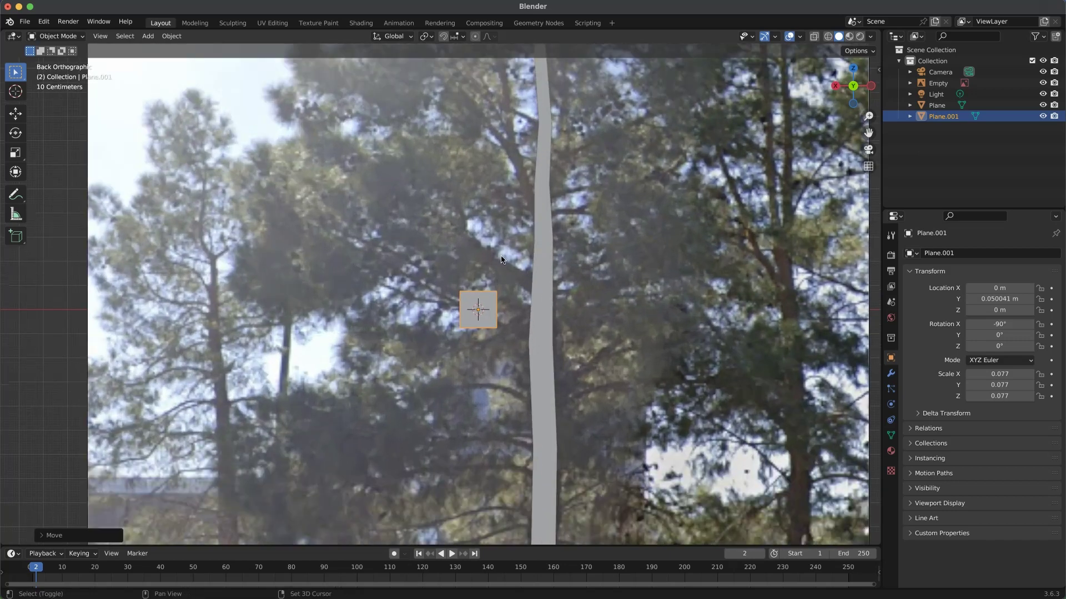
# Step: Move the small plane against the trunk at about X -0.149 m, Z 0.076 m, and turn X-ray display back on
pyautogui.keyDown('shift'); pyautogui.moveTo(498, 279); pyautogui.dragTo(543, 314, button='middle'); pyautogui.keyUp('shift')
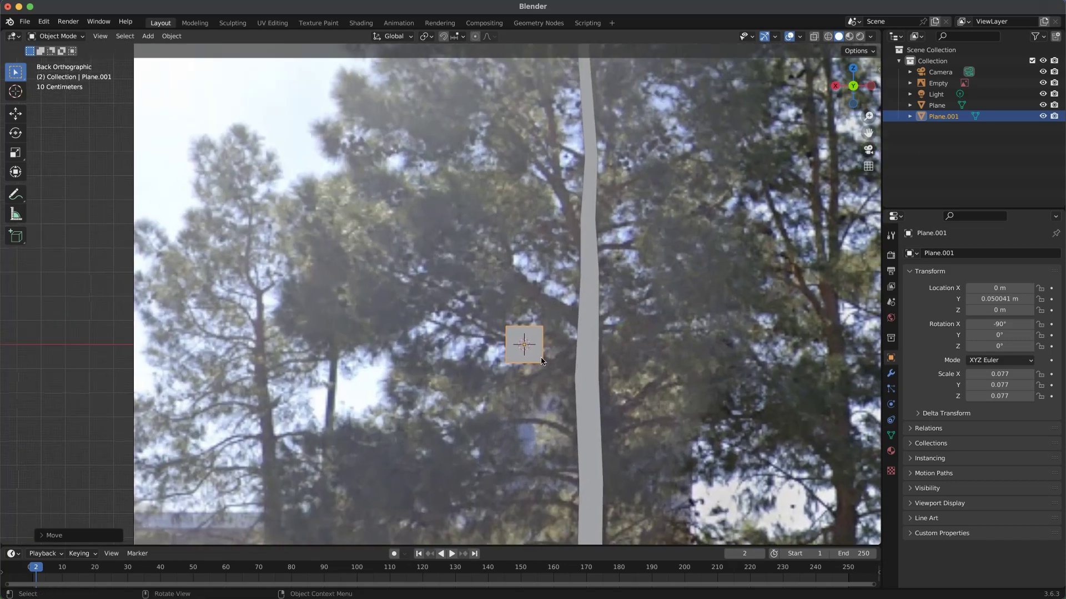
pyautogui.press('g')
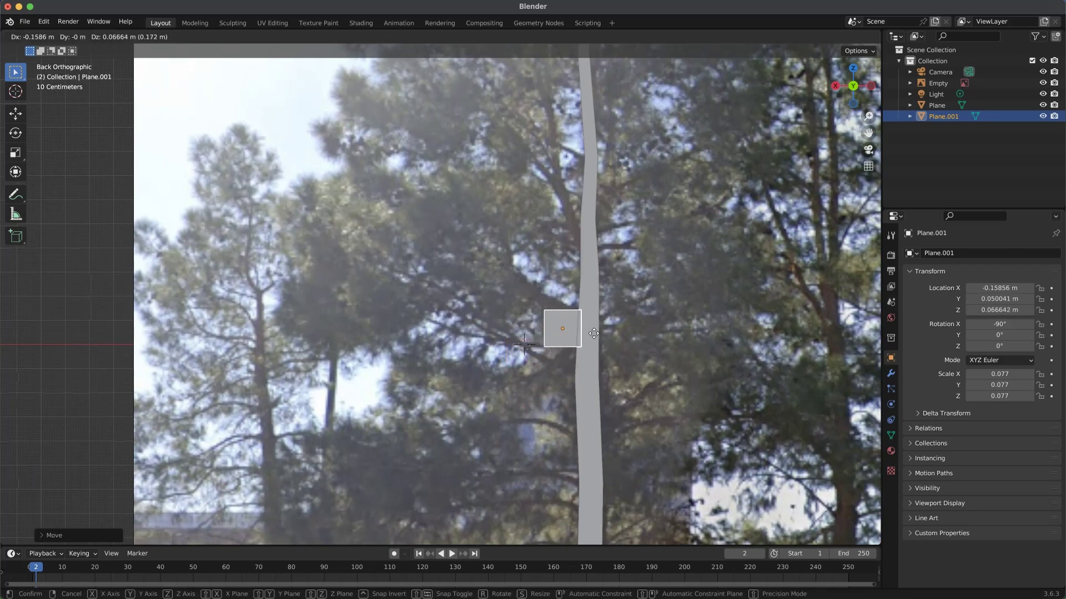
pyautogui.click(591, 332)
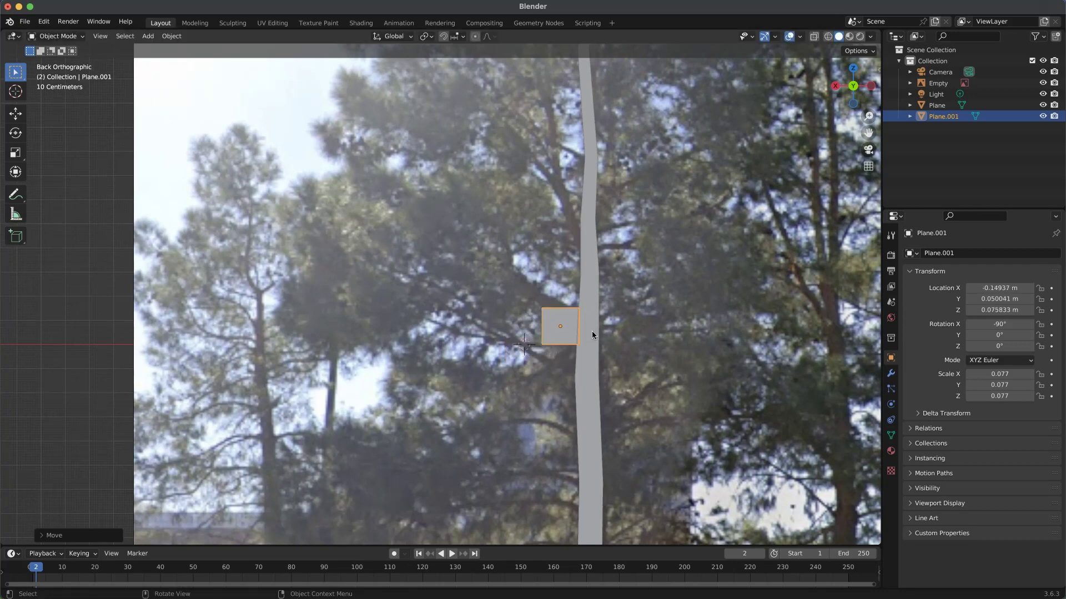
pyautogui.hotkey('alt', 'z')
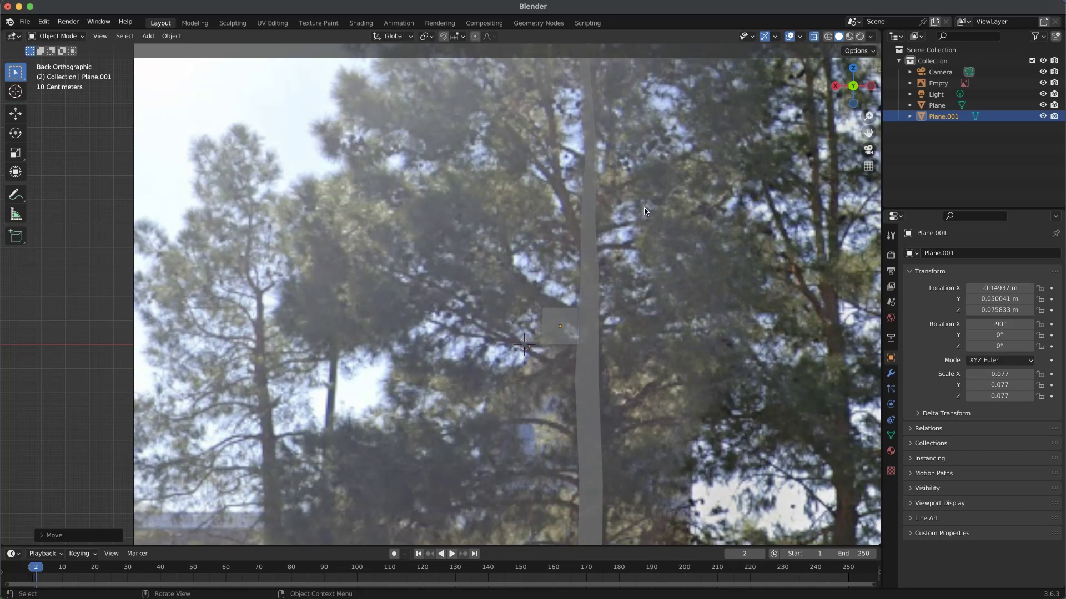
# Step: Switch the viewport to wireframe display and, in edit mode, fit the small plane's corners to the branch base beside the trunk
pyautogui.click(827, 38)
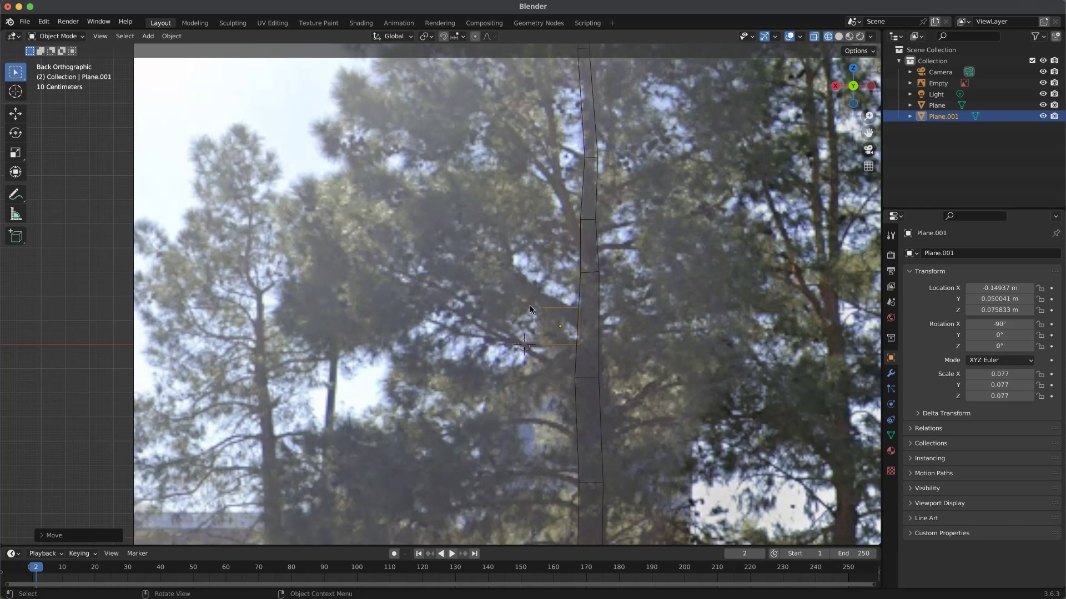
pyautogui.click(524, 355)
pyautogui.click(550, 343)
pyautogui.press('Tab')
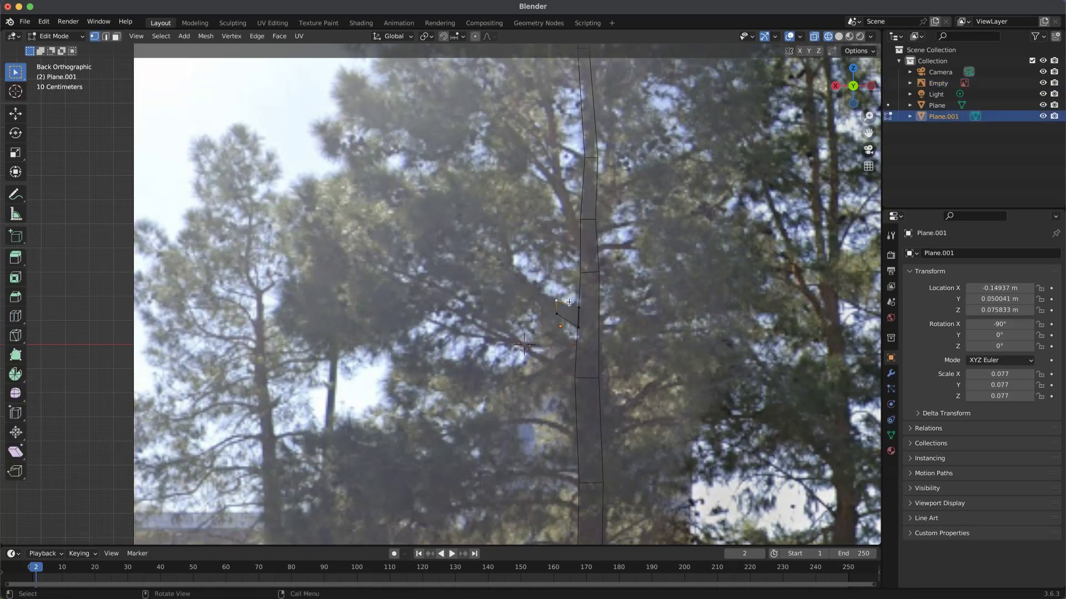
# Step: Extrude the small plane's outer edge five times along the reference branch, up to its tip
pyautogui.press('2')
pyautogui.press('e')
pyautogui.click(554, 312)
pyautogui.press('e')
pyautogui.click(518, 292)
pyautogui.press('e')
pyautogui.click(477, 260)
pyautogui.press('e')
pyautogui.click(450, 232)
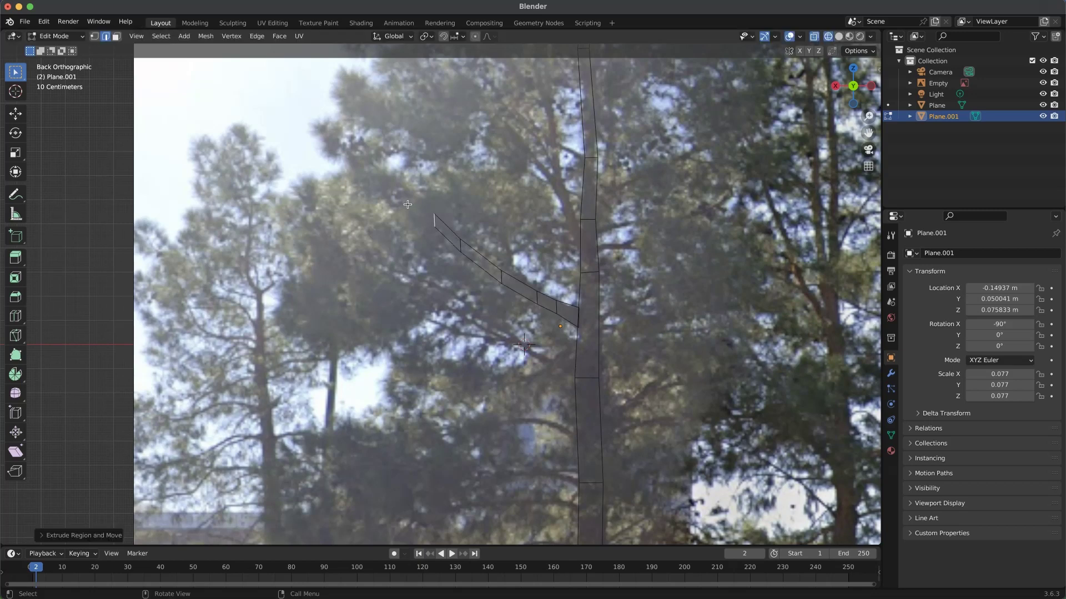
pyautogui.press('e')
pyautogui.click(392, 187)
# Step: Move the lower vertices of the branch's outer half closer to its upper edge so it tapers towards the tip
pyautogui.press('1')
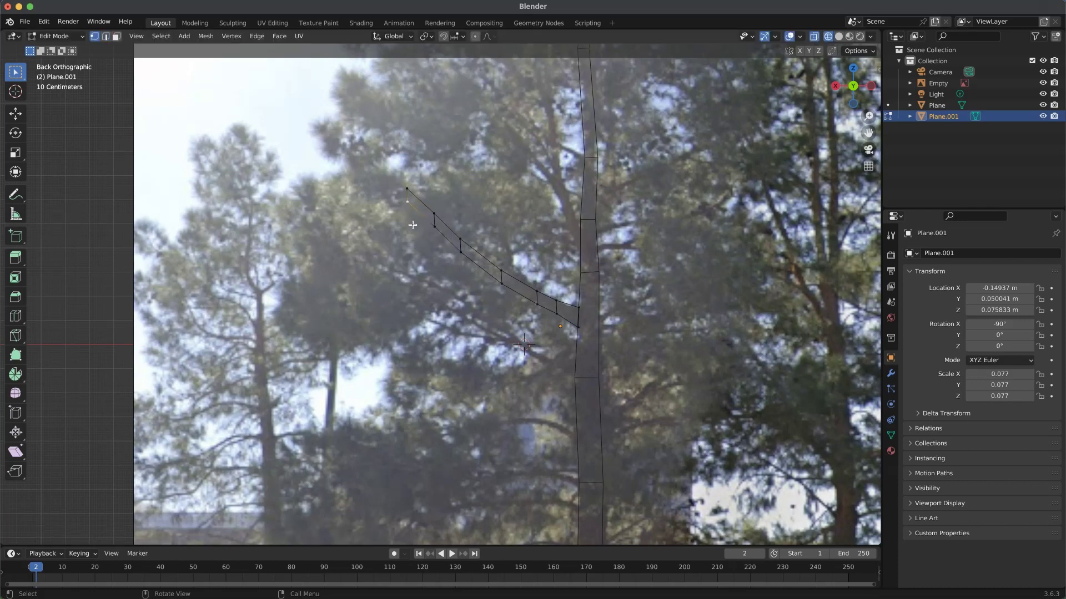
pyautogui.press('g')
pyautogui.click(435, 234)
pyautogui.click(461, 253)
pyautogui.press('g')
pyautogui.click(461, 249)
pyautogui.click(504, 293)
pyautogui.press('g')
pyautogui.click(505, 293)
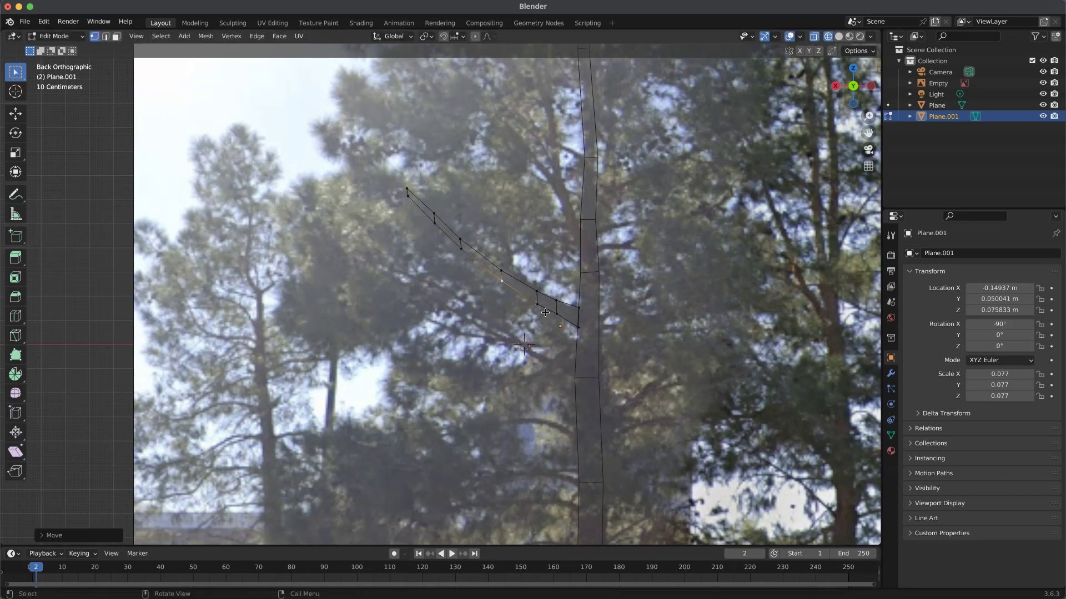
# Step: Adjust the vertices near the branch's base to smooth its thickness towards the trunk, and return to object mode
pyautogui.click(546, 313)
pyautogui.press('g')
pyautogui.click(546, 311)
pyautogui.click(525, 310)
pyautogui.press('g')
pyautogui.click(524, 307)
pyautogui.click(560, 293)
pyautogui.press('g')
pyautogui.click(560, 294)
pyautogui.click(539, 362)
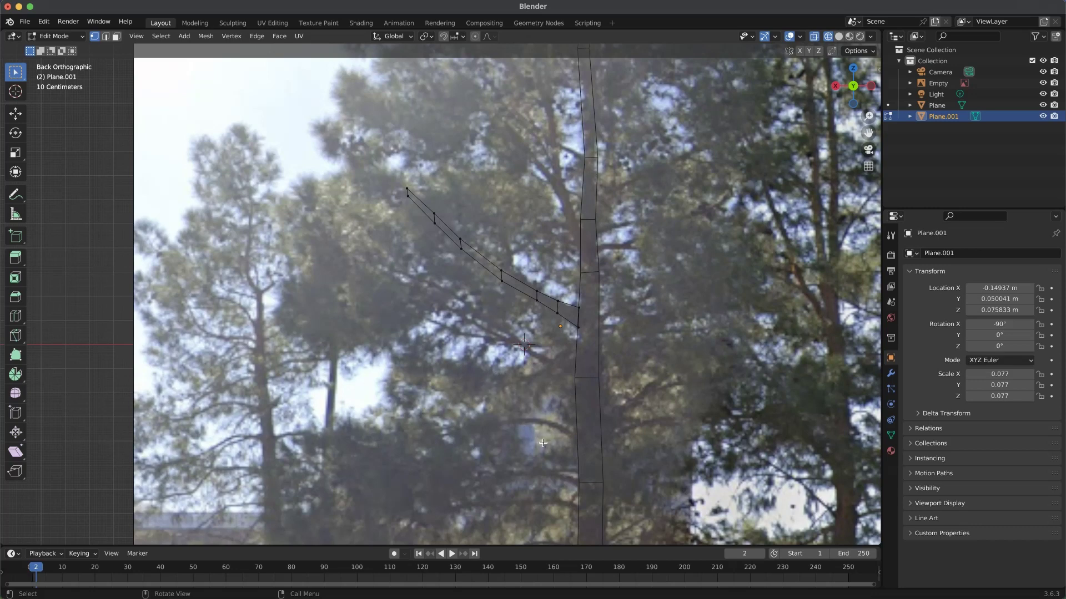
pyautogui.press('Tab')
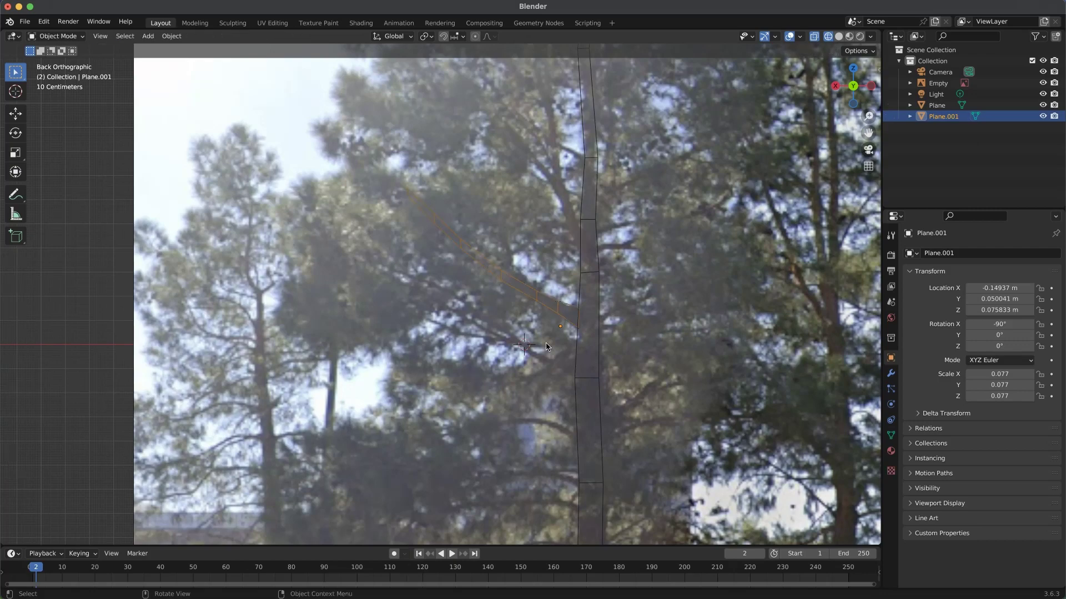
# Step: Duplicate the branch and place the copy lower on the trunk, at about X -0.144 m, Z -0.434 m
pyautogui.scroll(-1, 546, 344)
pyautogui.keyDown('shift'); pyautogui.moveTo(519, 375); pyautogui.dragTo(498, 312, button='middle'); pyautogui.keyUp('shift')
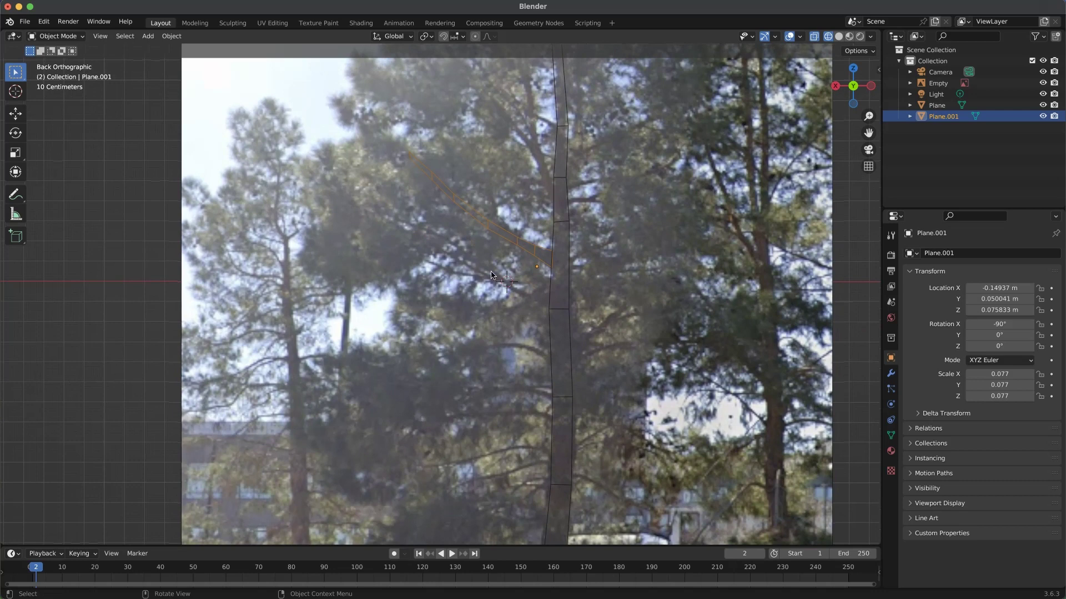
pyautogui.click(510, 247)
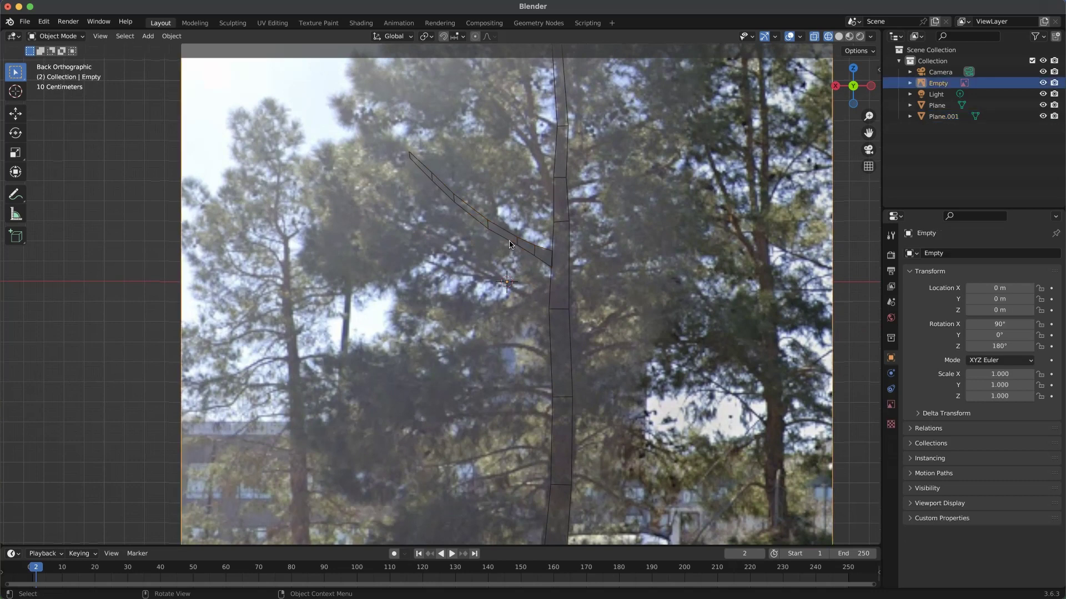
pyautogui.click(528, 255)
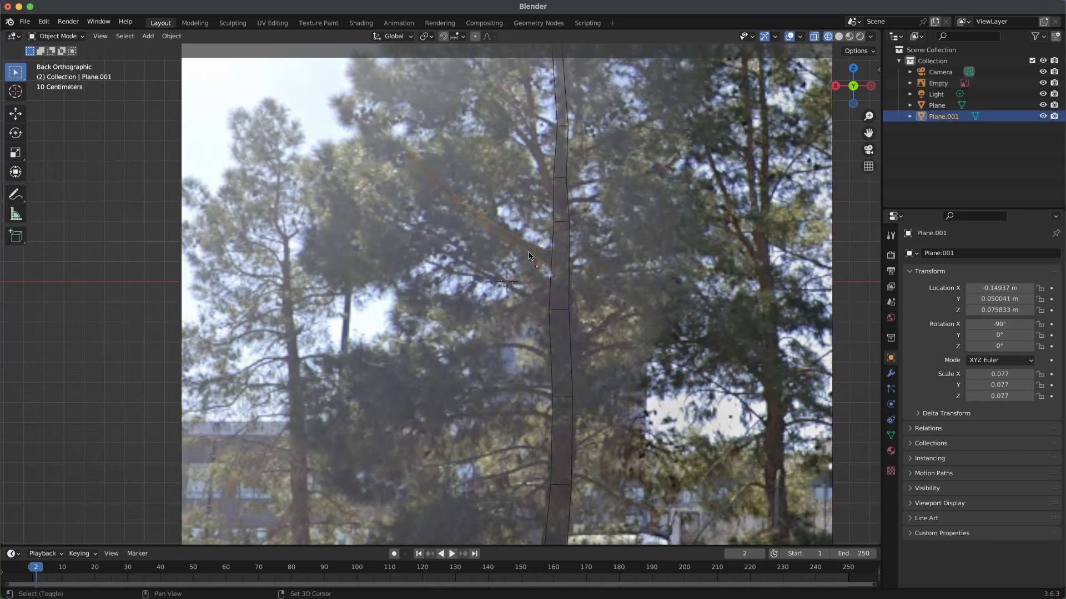
pyautogui.hotkey('shift', 'd')
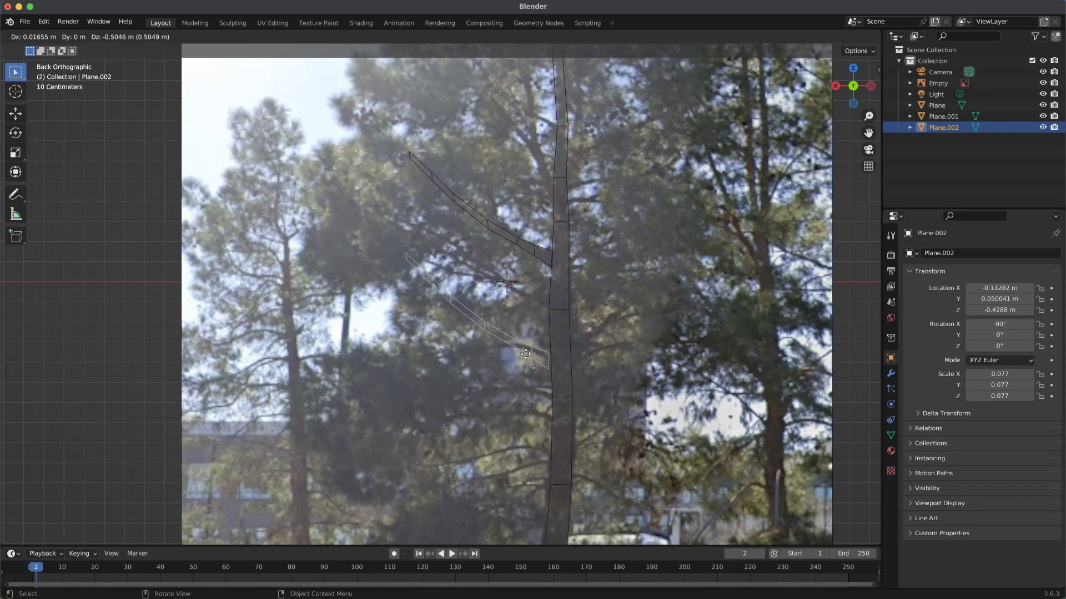
pyautogui.click(527, 355)
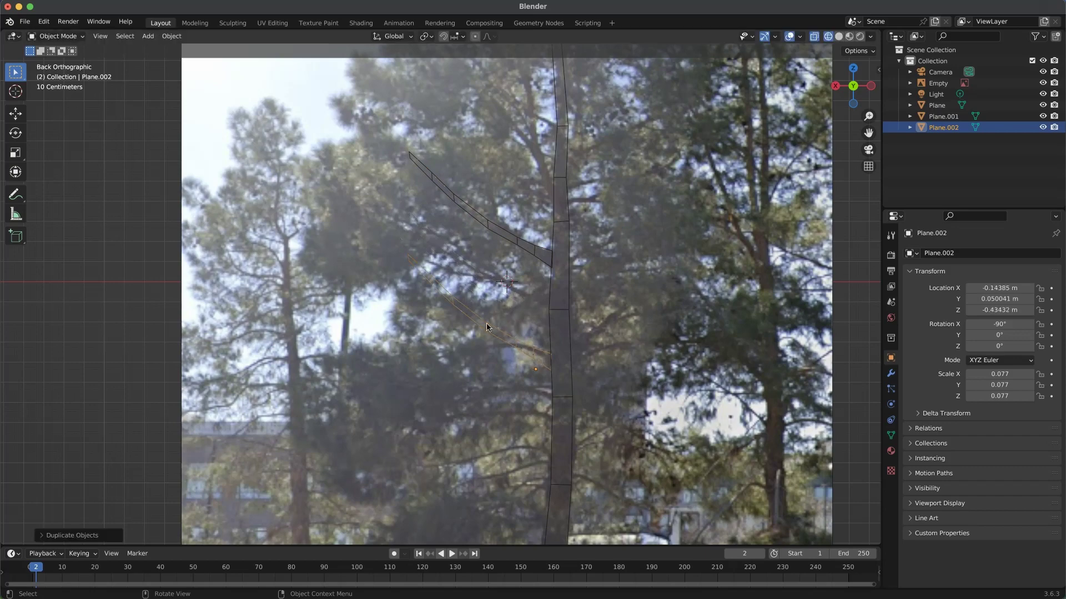
# Step: Place the 3D cursor at the copied branch's base, set the pivot point to 3D Cursor, and scale the copy down to about 0.035
pyautogui.press('Tab')
pyautogui.scroll(3, 515, 342)
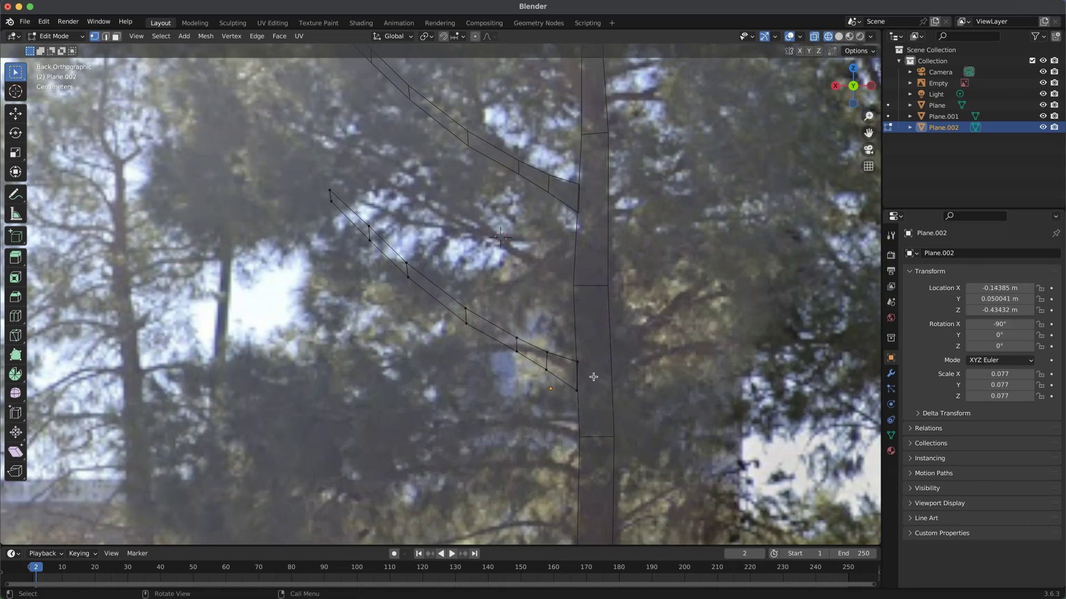
pyautogui.press('Tab')
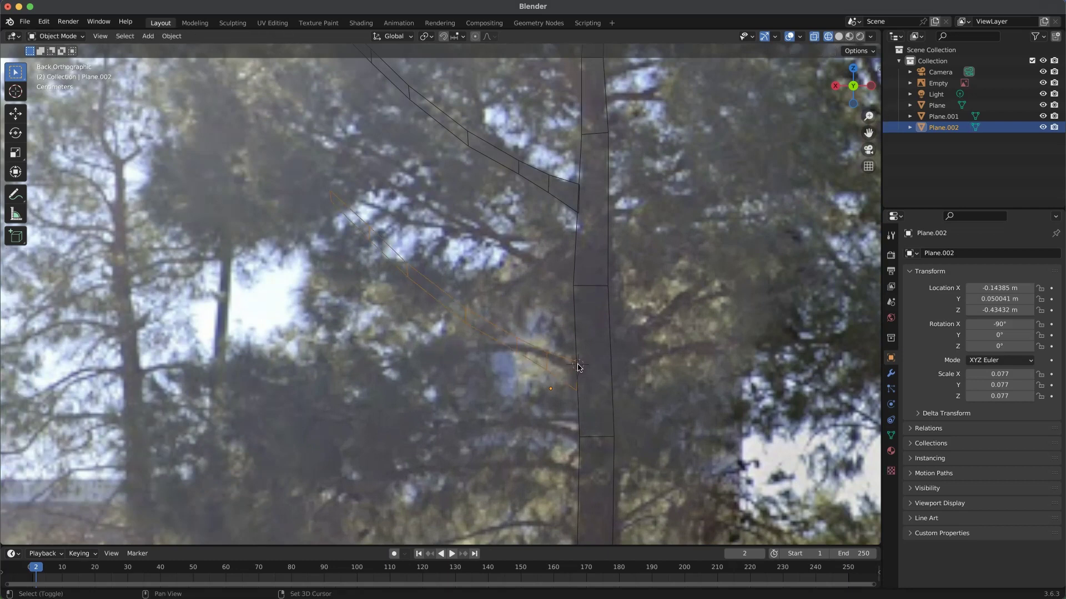
pyautogui.click(426, 37)
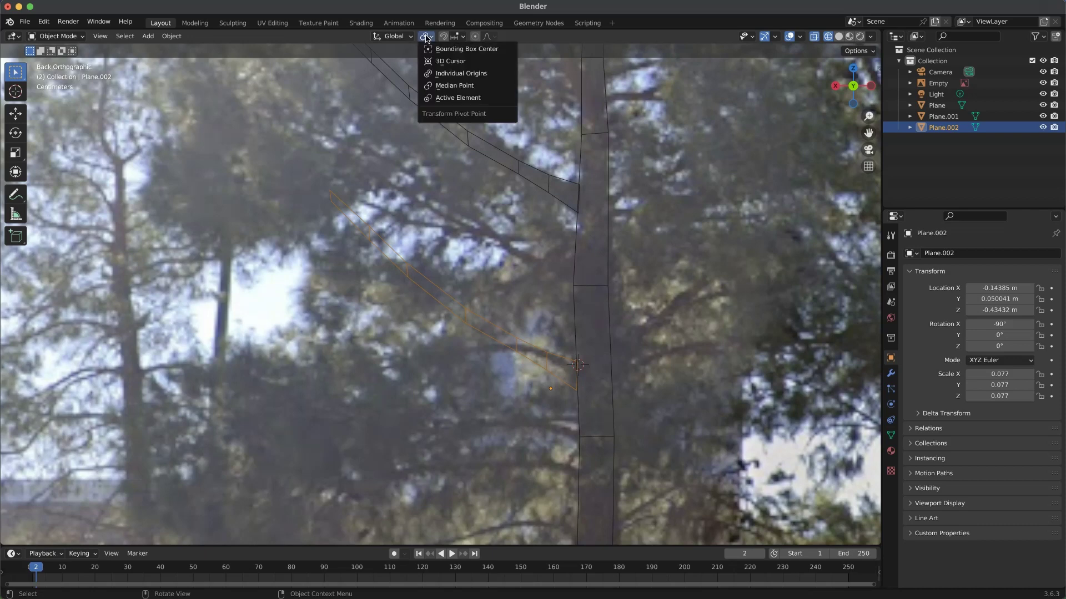
pyautogui.click(451, 62)
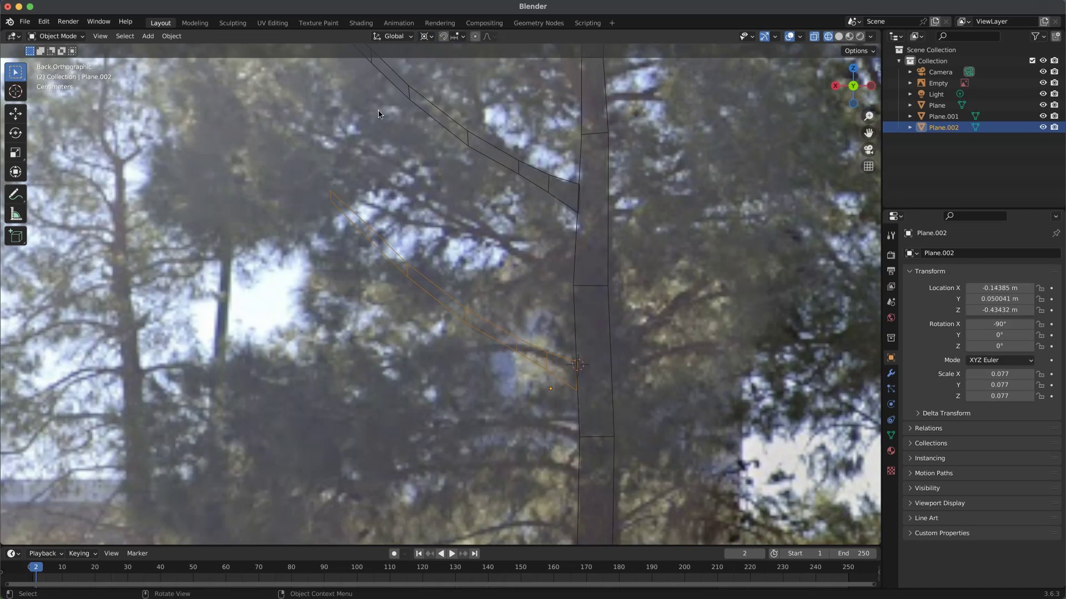
pyautogui.press('s')
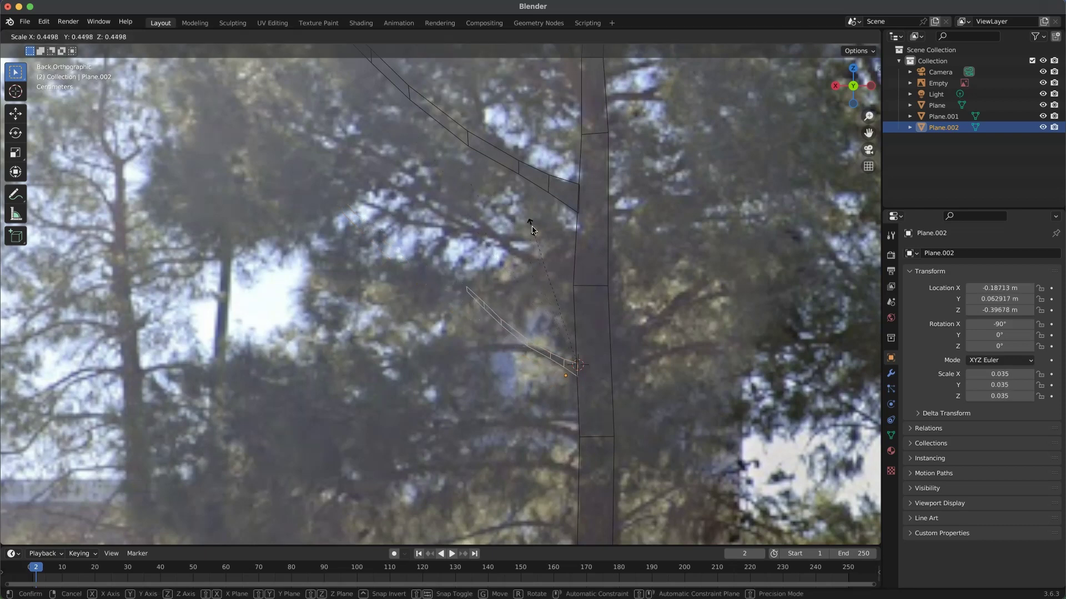
pyautogui.click(532, 230)
# Step: In edit mode on the small lower branch, move its tip vertices down onto the end of the reference branch
pyautogui.click(465, 264)
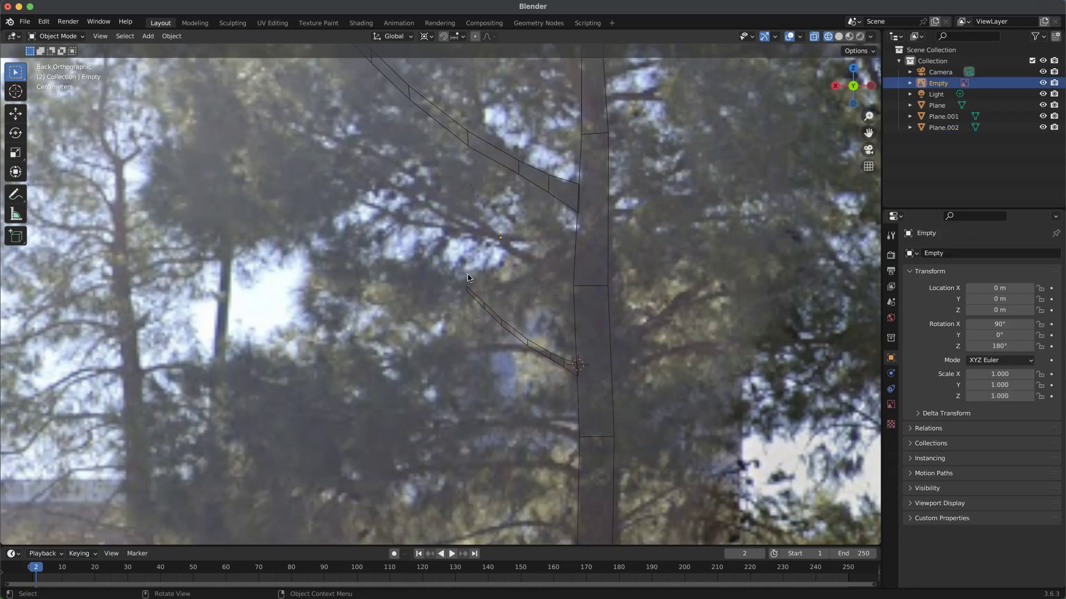
pyautogui.keyDown('shift'); pyautogui.moveTo(480, 284); pyautogui.dragTo(442, 344); pyautogui.keyUp('shift')
pyautogui.click(472, 307)
pyautogui.click(477, 306)
pyautogui.press('Tab')
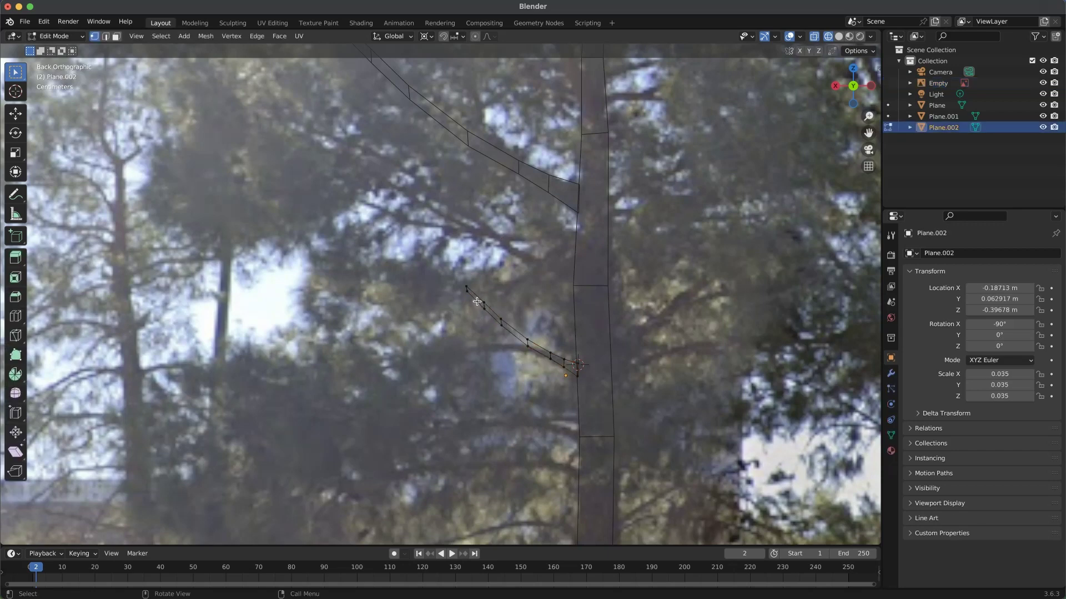
pyautogui.moveTo(456, 280); pyautogui.dragTo(476, 307)
pyautogui.press('g')
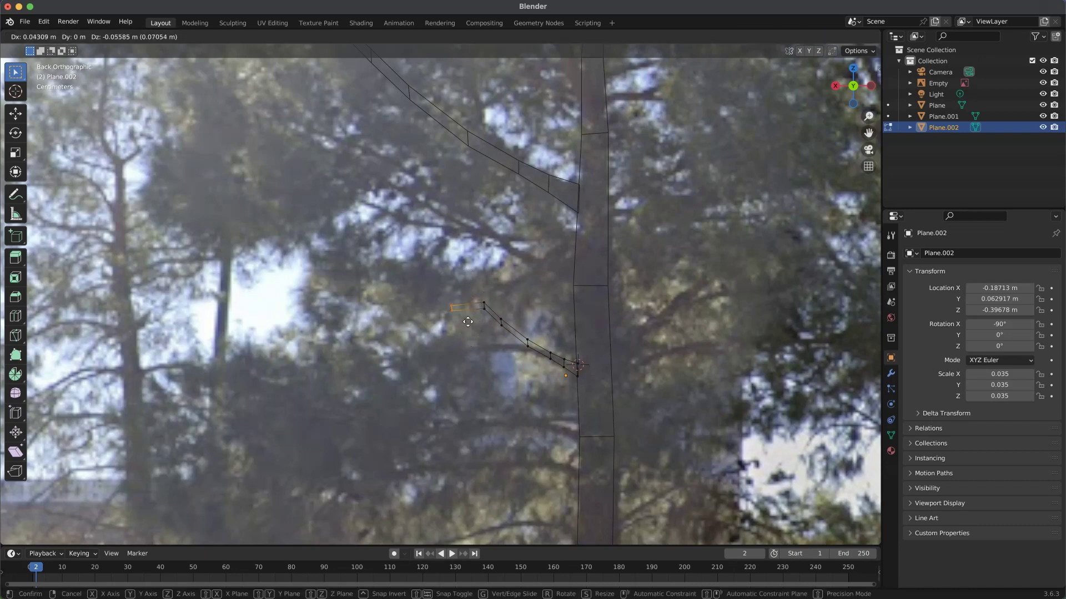
pyautogui.click(466, 364)
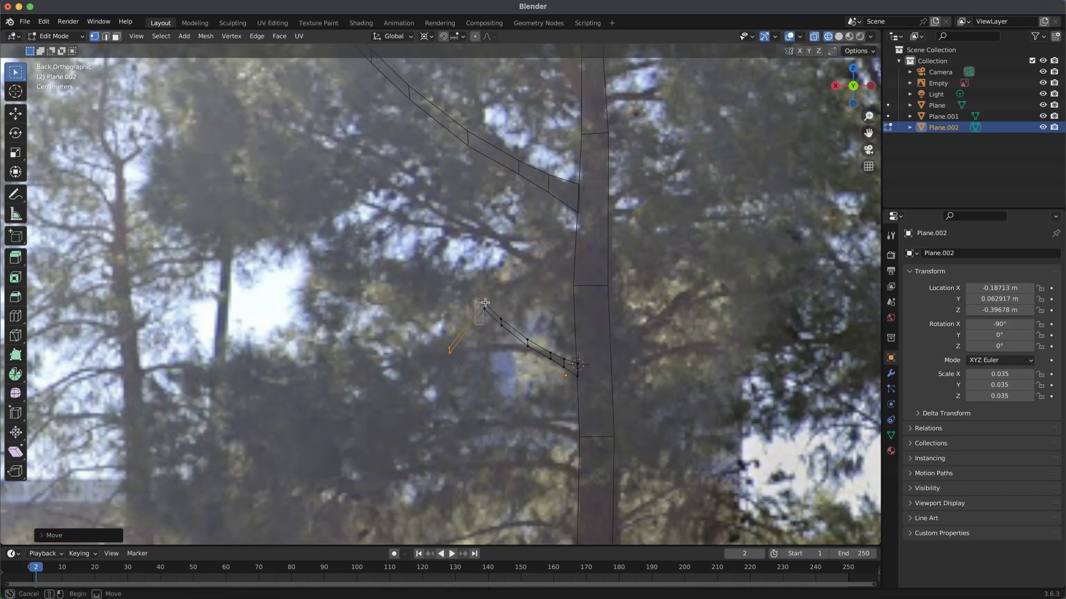
# Step: Move the next three vertex pairs of the small branch to form a gentle arch along the reference branch
pyautogui.click(483, 304)
pyautogui.press('g')
pyautogui.click(483, 345)
pyautogui.click(500, 320)
pyautogui.press('g')
pyautogui.click(526, 341)
pyautogui.moveTo(528, 329); pyautogui.dragTo(531, 356)
pyautogui.press('g')
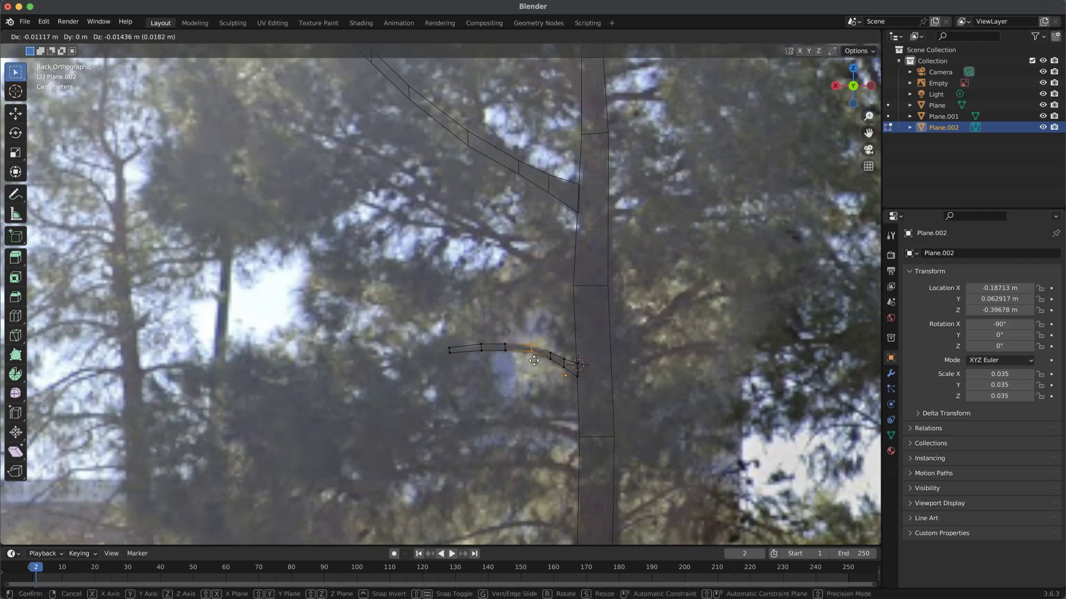
pyautogui.click(529, 361)
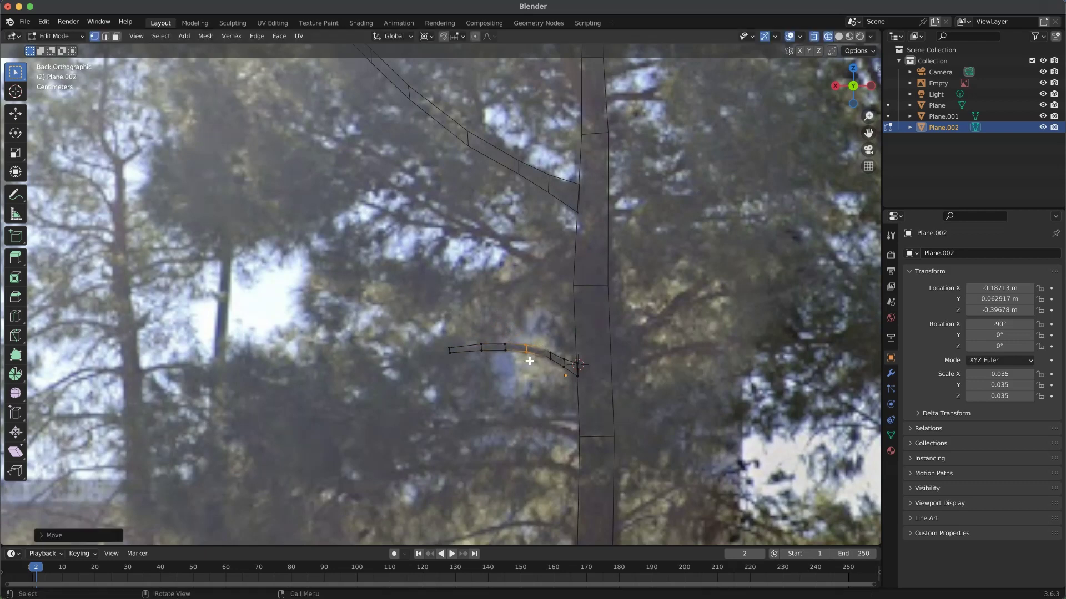
# Step: Nudge the vertices at the small branch's tip and first segment to thin its outer end
pyautogui.click(446, 353)
pyautogui.click(444, 347)
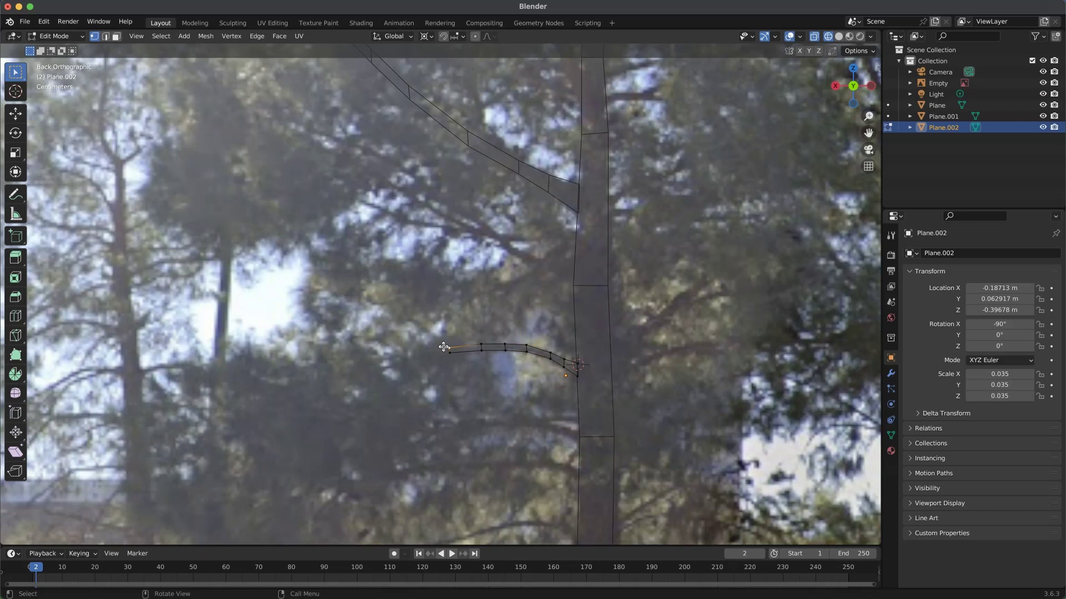
pyautogui.press('g')
pyautogui.click(445, 348)
pyautogui.click(471, 332)
pyautogui.press('g')
pyautogui.click(473, 333)
# Step: Adjust the vertices in the middle of the small branch to even out its thickness, and return to object mode
pyautogui.click(514, 338)
pyautogui.press('g')
pyautogui.click(517, 355)
pyautogui.press('g')
pyautogui.click(509, 356)
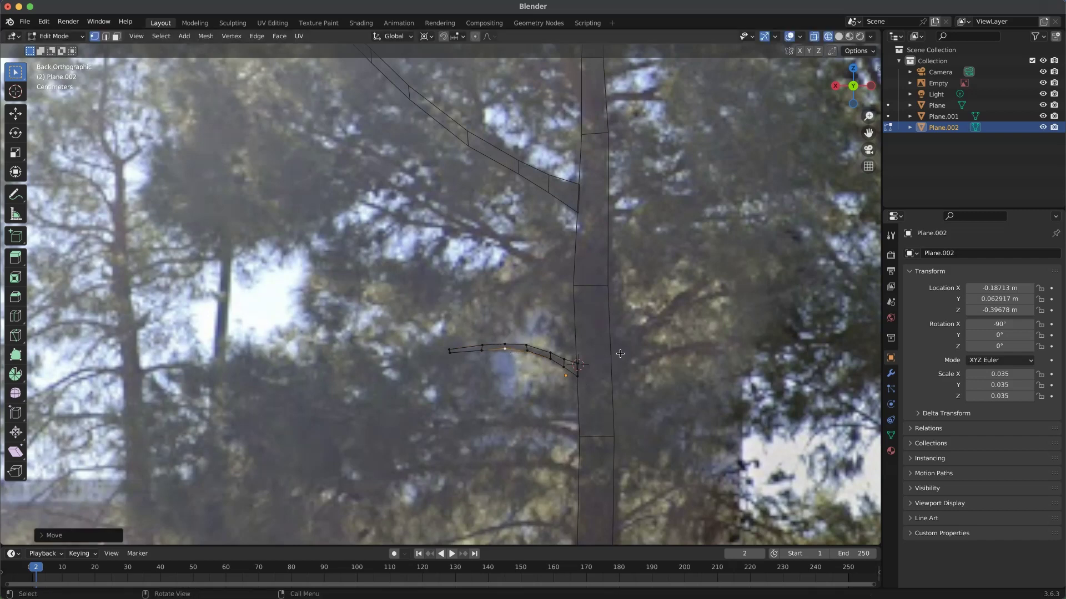
pyautogui.click(540, 315)
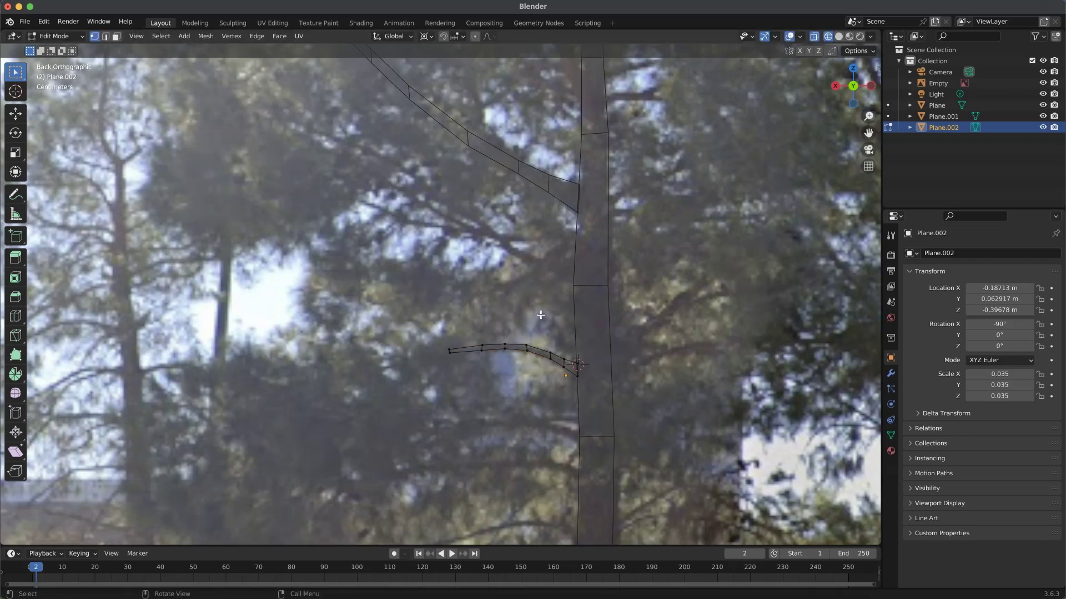
pyautogui.press('g')
pyautogui.click(476, 358)
pyautogui.click(424, 295)
pyautogui.scroll(-1, 387, 275)
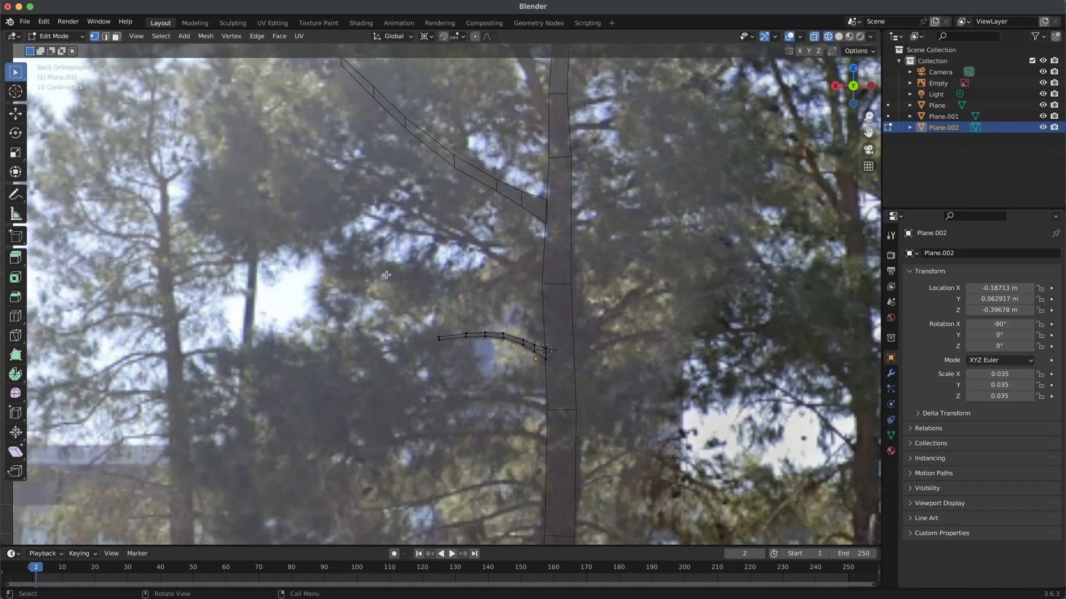
pyautogui.press('Tab')
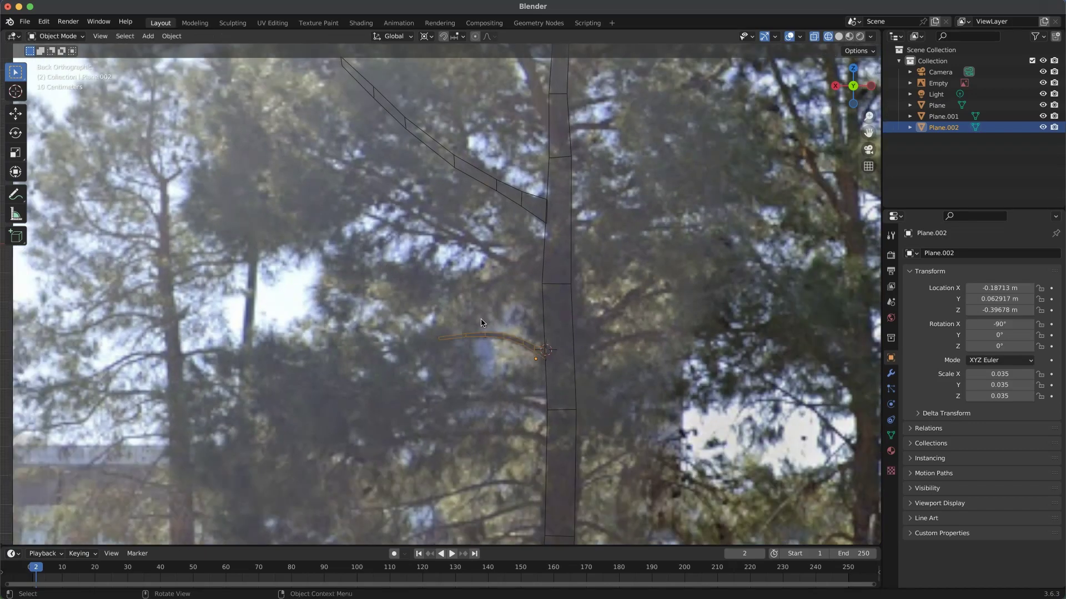
# Step: Duplicate the small branch and place the copy below it at about X -0.212 m, Z -0.703 m
pyautogui.click(480, 312)
pyautogui.scroll(-4, 475, 354)
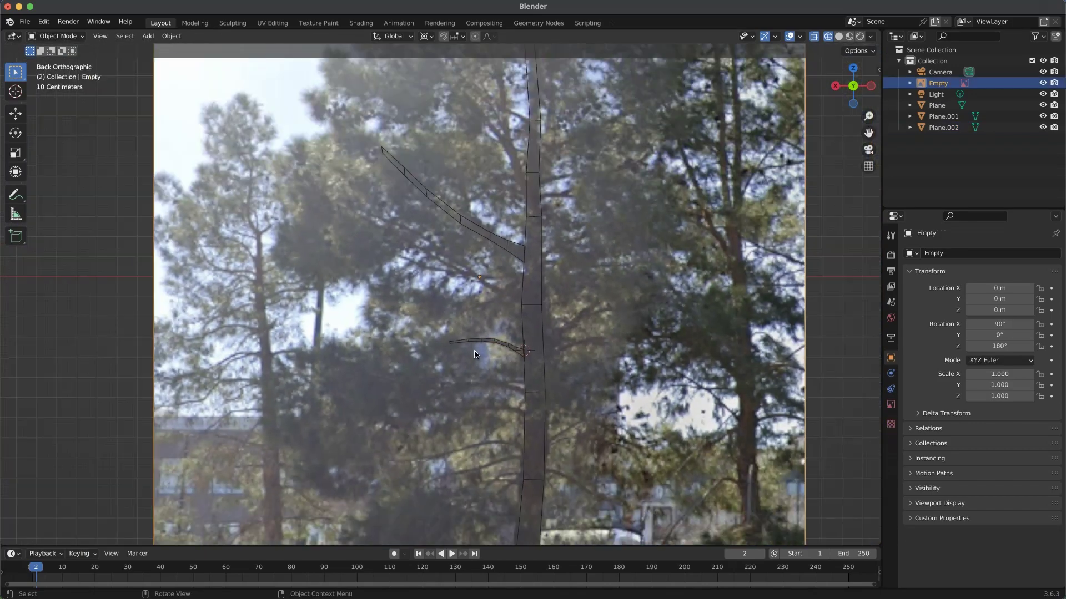
pyautogui.scroll(2, 477, 352)
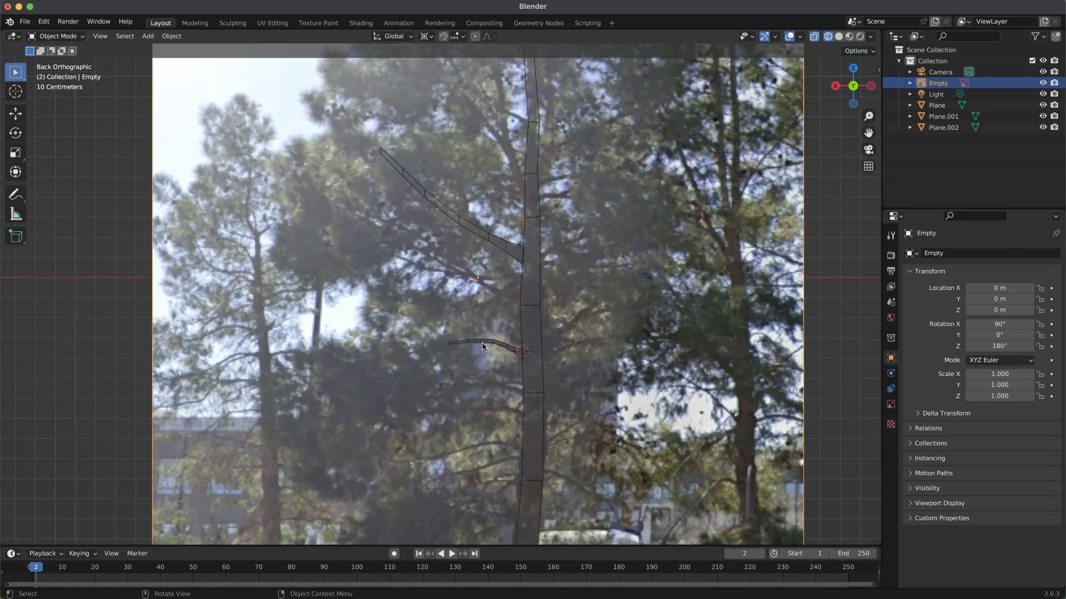
pyautogui.click(486, 344)
pyautogui.hotkey('shift', 'd')
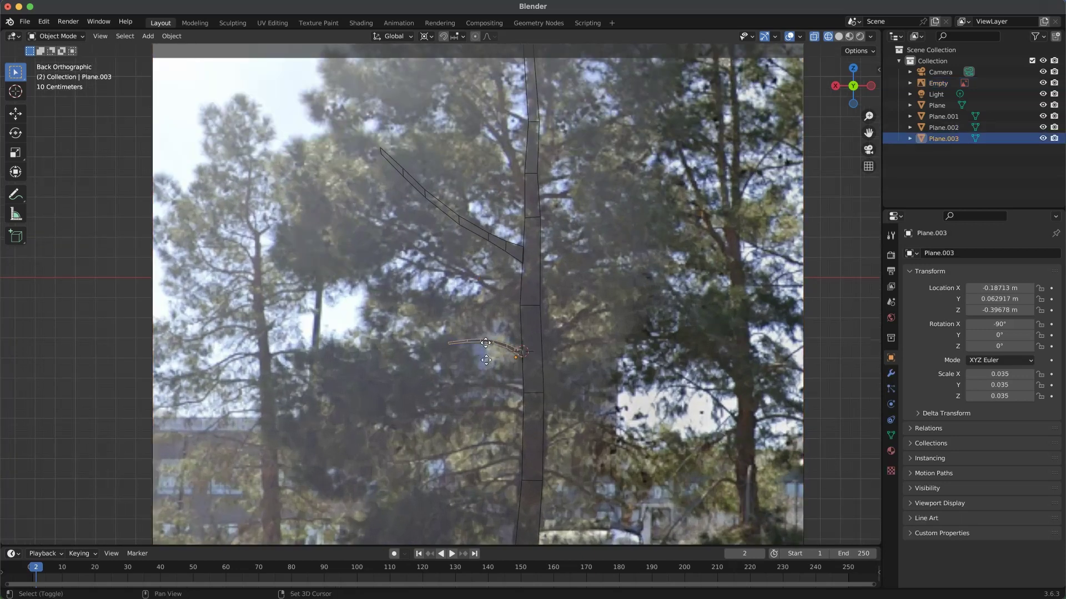
pyautogui.click(490, 407)
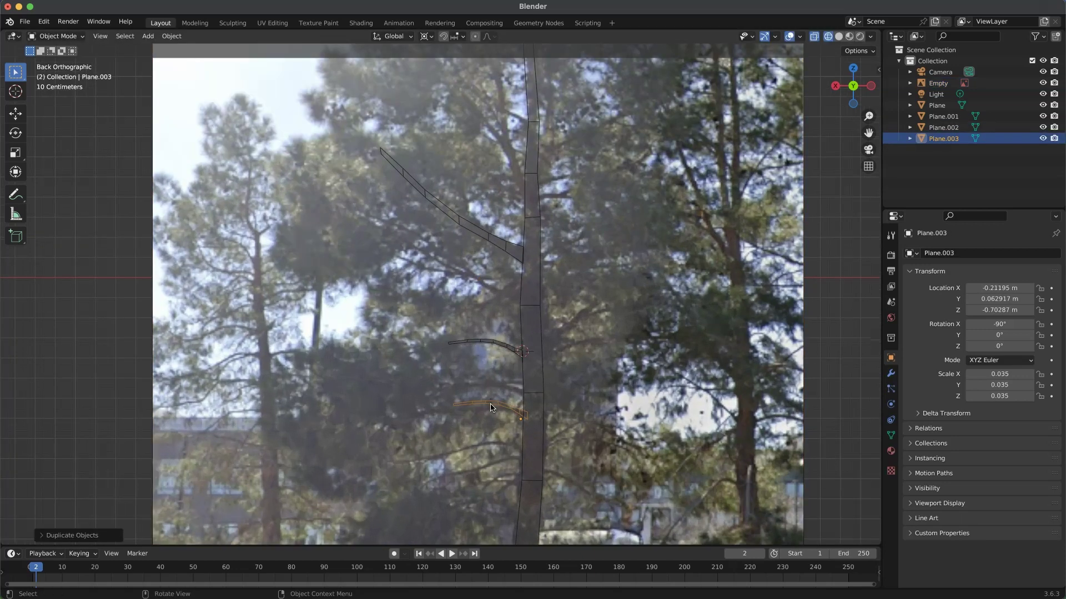
# Step: Scale the lowest branch up to about 0.048 from the 3D cursor at its base, and move it to about X -0.178 m, Z -0.703 m
pyautogui.click(471, 374)
pyautogui.click(492, 406)
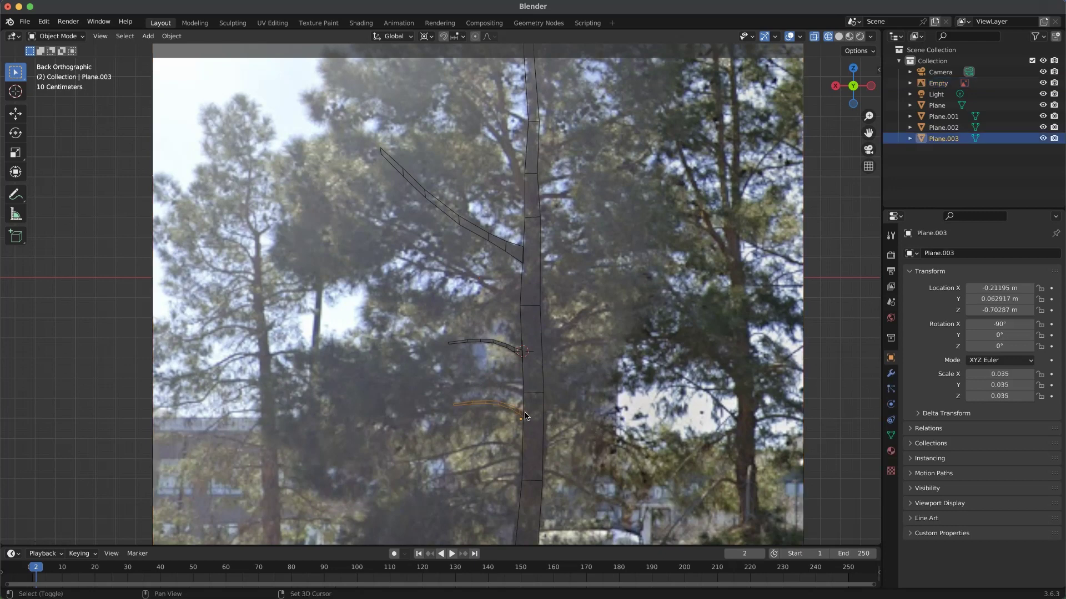
pyautogui.press('s')
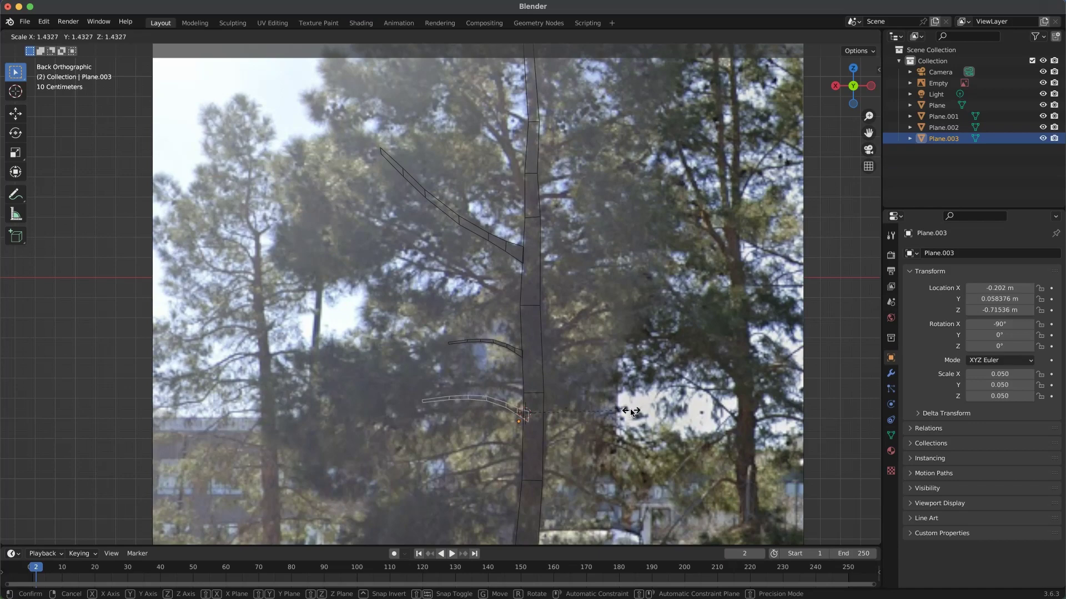
pyautogui.click(627, 409)
pyautogui.press('g')
pyautogui.click(623, 407)
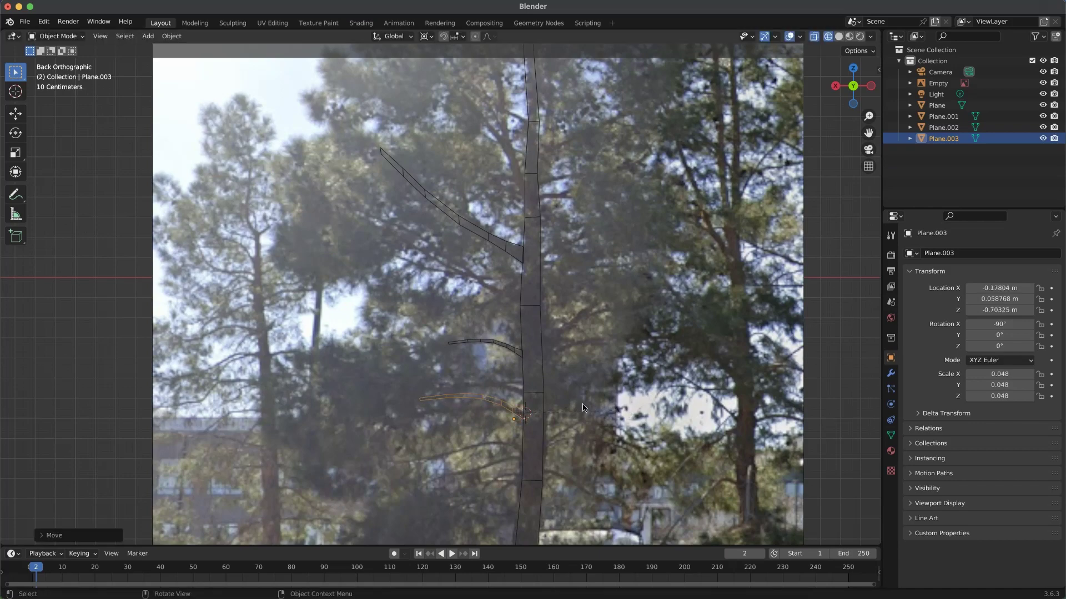
# Step: Edit the lowest branch's mesh, moving its outer and inner segments downward so it leaves the trunk in a flatter curve
pyautogui.click(498, 373)
pyautogui.scroll(2, 476, 392)
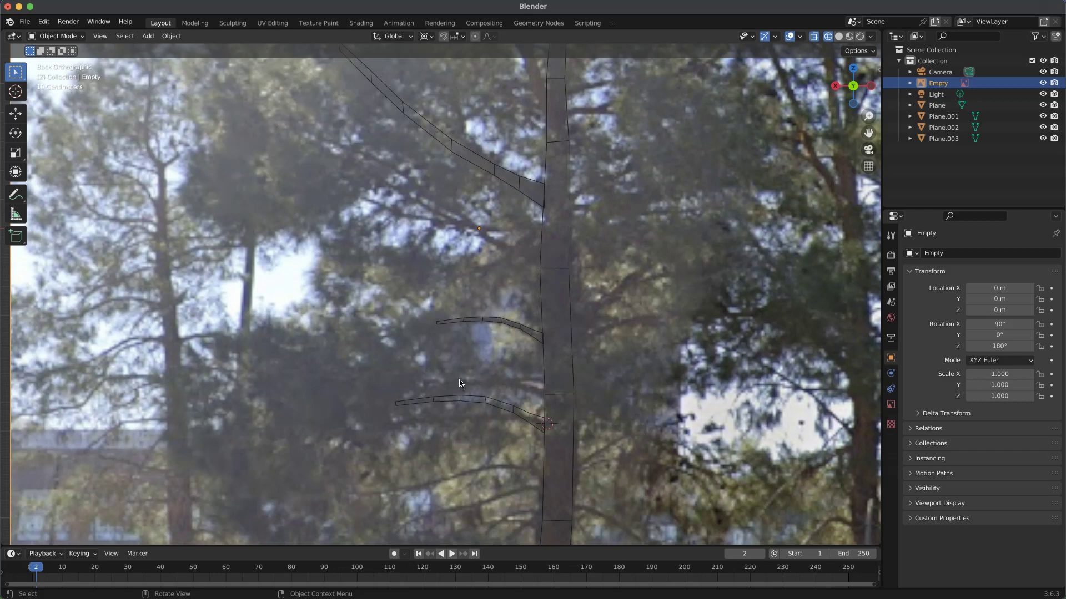
pyautogui.click(491, 403)
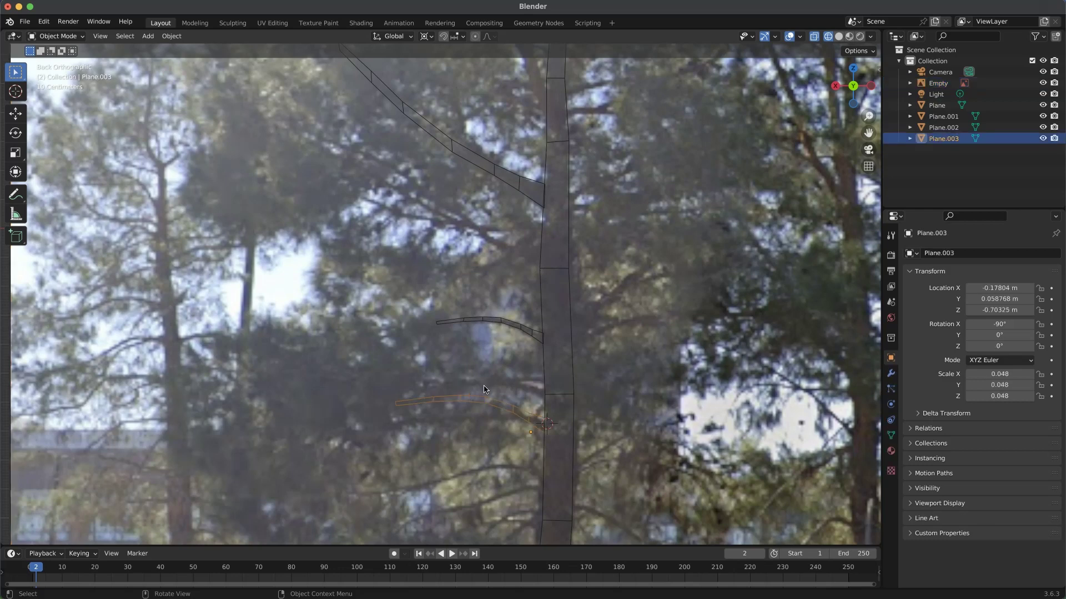
pyautogui.press('Tab')
pyautogui.moveTo(372, 370); pyautogui.dragTo(536, 425)
pyautogui.press('g')
pyautogui.click(486, 433)
pyautogui.press('g')
pyautogui.click(513, 428)
pyautogui.press('g')
pyautogui.click(535, 427)
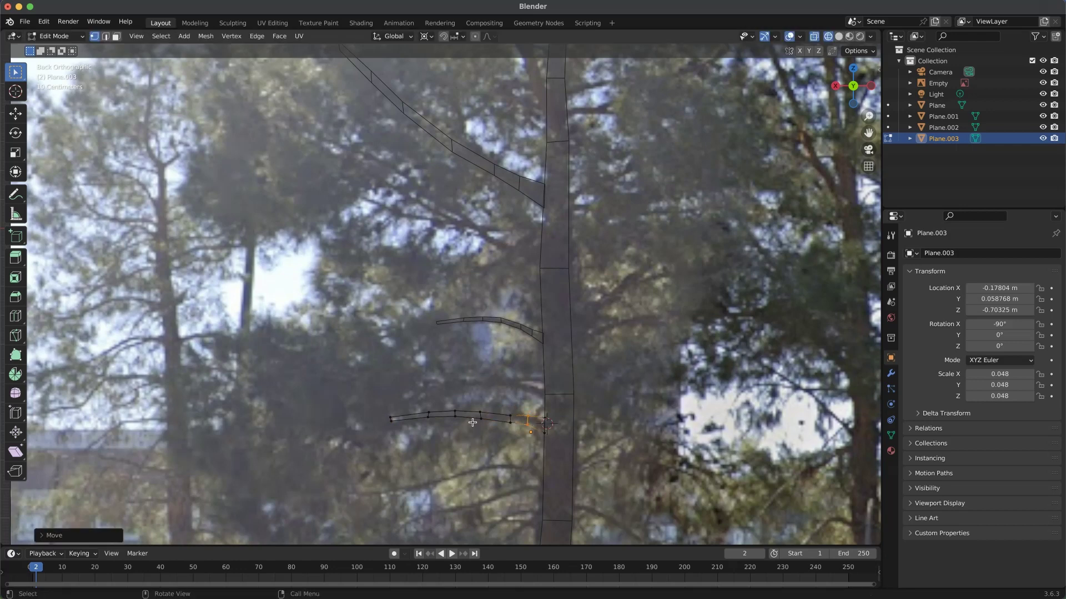
# Step: Move the vertices at the lowest branch's outer end downward to bend its tip
pyautogui.moveTo(442, 402); pyautogui.dragTo(421, 421)
pyautogui.press('g')
pyautogui.click(421, 423)
pyautogui.click(385, 410)
pyautogui.press('g')
pyautogui.click(409, 445)
pyautogui.click(515, 450)
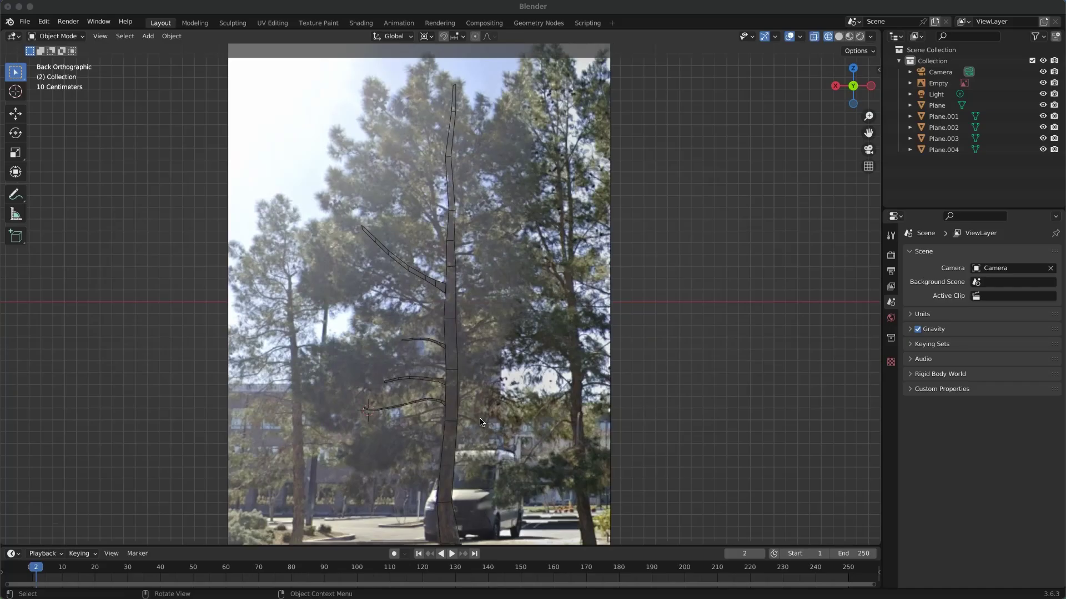
# Step: Examine the traced trunk and branches against the reference photo in perspective and back view
pyautogui.moveTo(482, 429); pyautogui.dragTo(468, 400, button='middle')
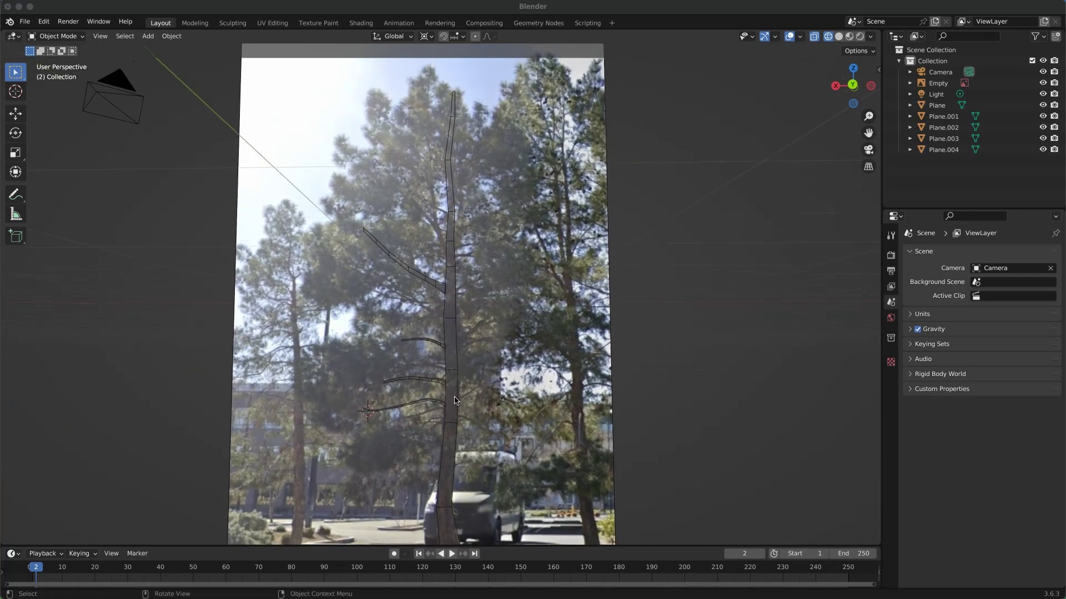
pyautogui.click(465, 395)
pyautogui.press('ctrl+KP_1')
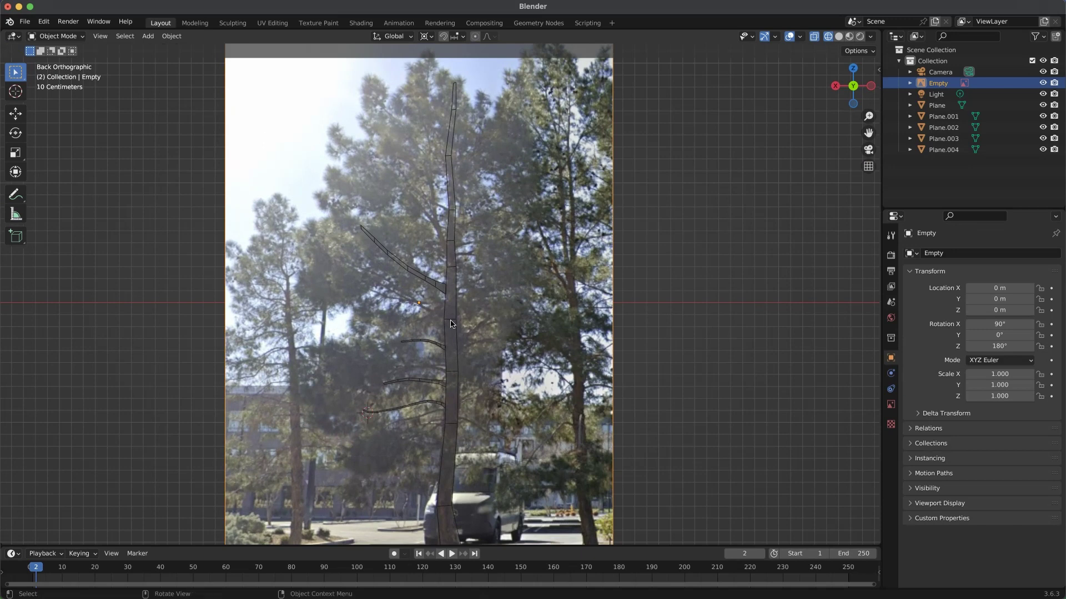
pyautogui.scroll(3, 451, 320)
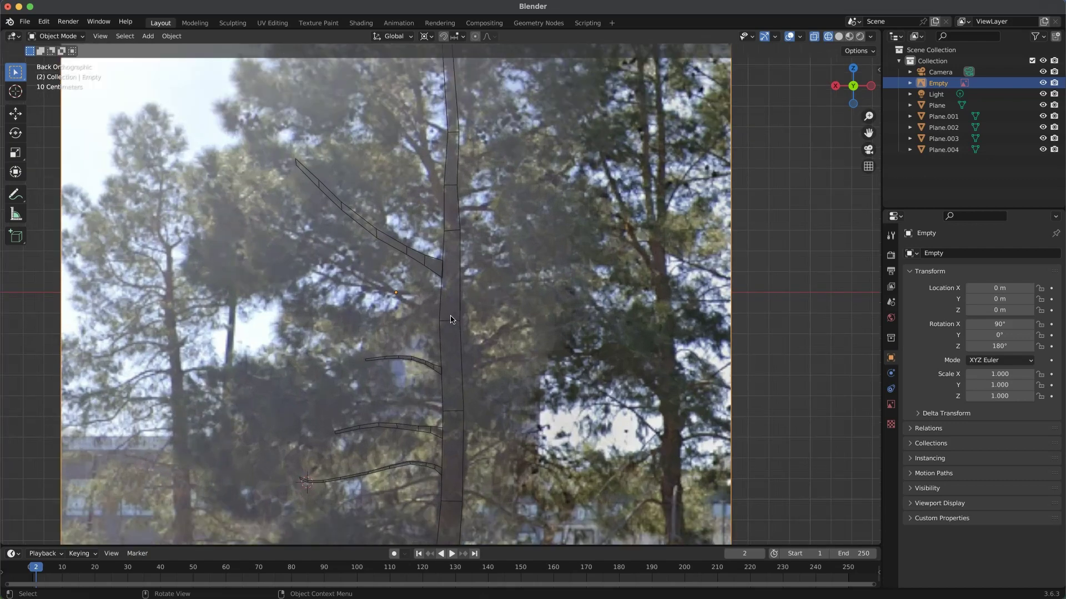
pyautogui.scroll(-1, 451, 320)
pyautogui.keyDown('shift'); pyautogui.moveTo(451, 319); pyautogui.dragTo(451, 369, button='middle'); pyautogui.keyUp('shift')
pyautogui.scroll(-1, 450, 369)
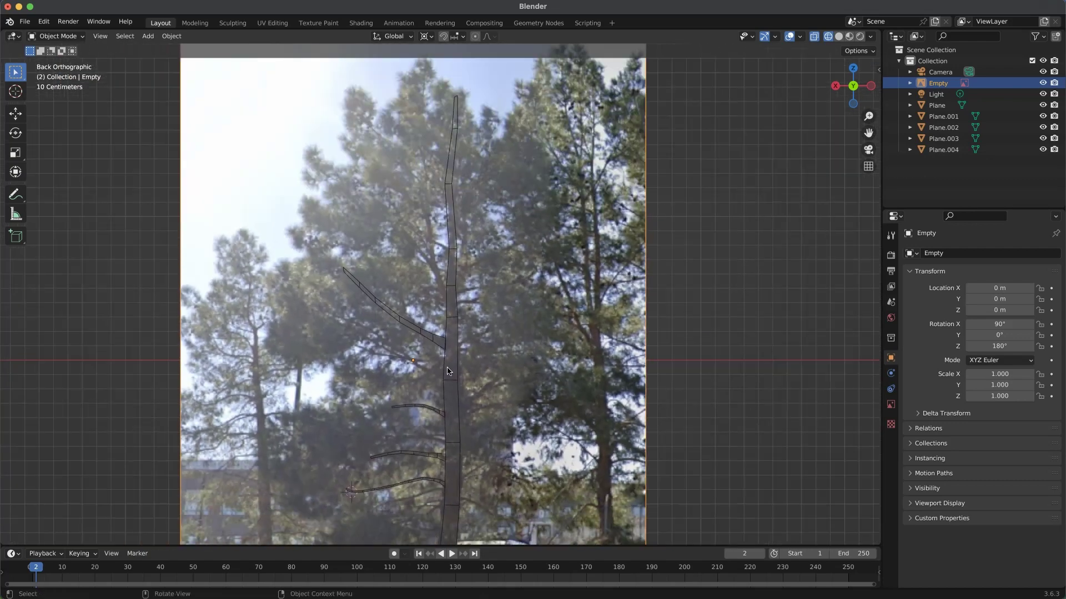
pyautogui.keyDown('shift'); pyautogui.moveTo(466, 423); pyautogui.dragTo(454, 315, button='middle'); pyautogui.keyUp('shift')
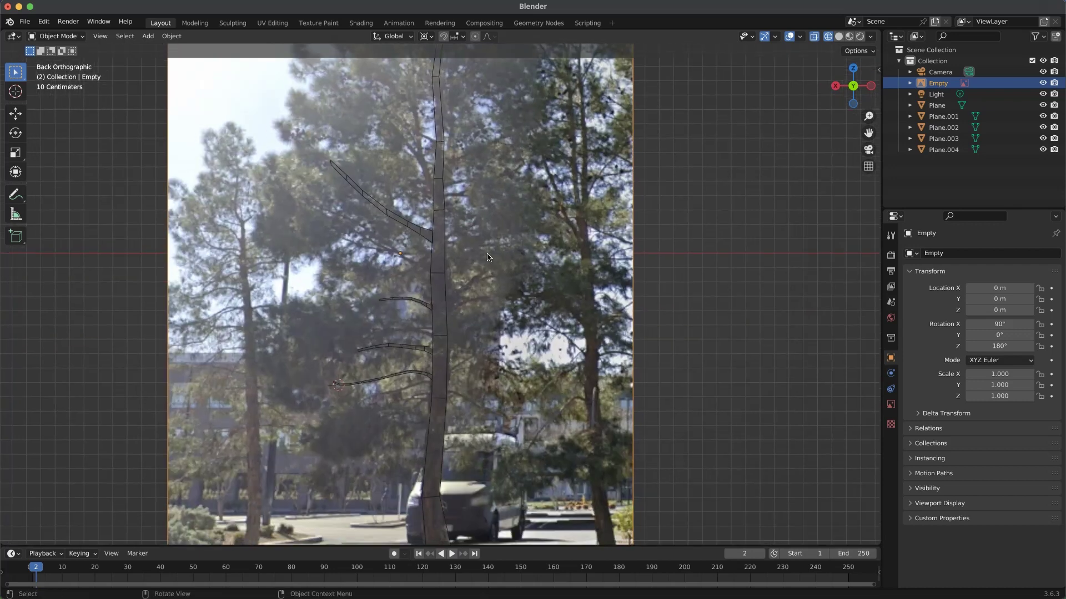
# Step: Switch to the UV Editing workspace and hide the reference image so that only the tree meshes show
pyautogui.click(273, 23)
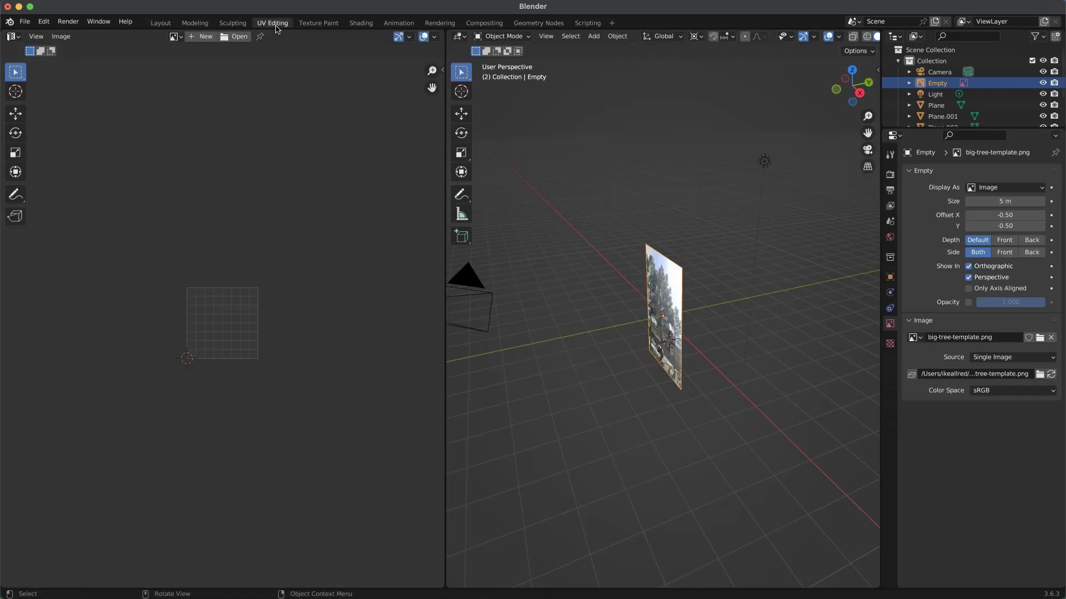
pyautogui.scroll(5, 255, 326)
pyautogui.scroll(3, 280, 318)
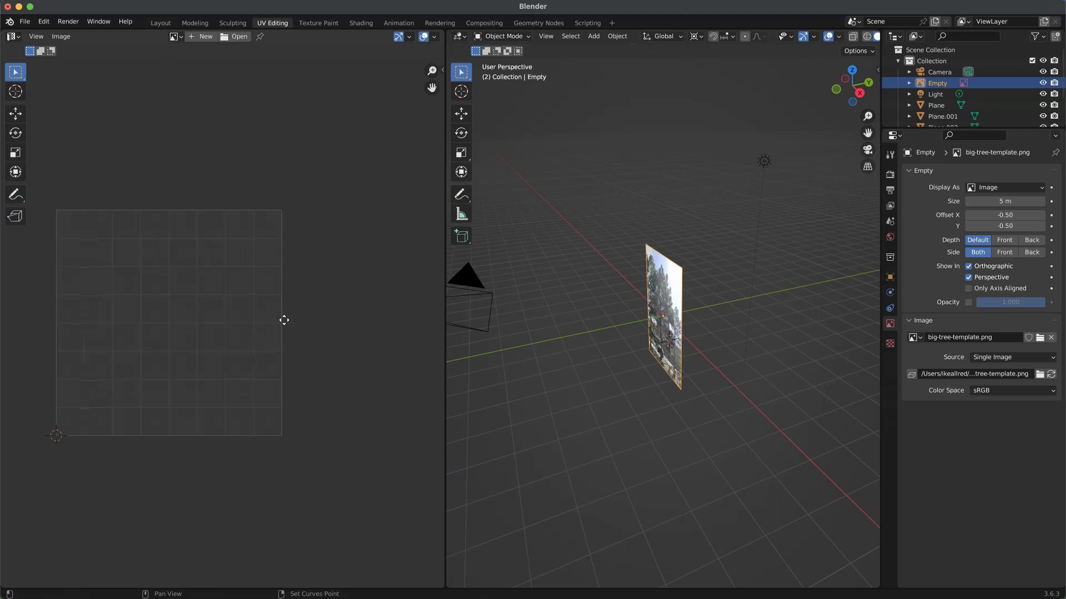
pyautogui.moveTo(656, 332); pyautogui.dragTo(741, 281, button='middle')
pyautogui.scroll(6, 698, 302)
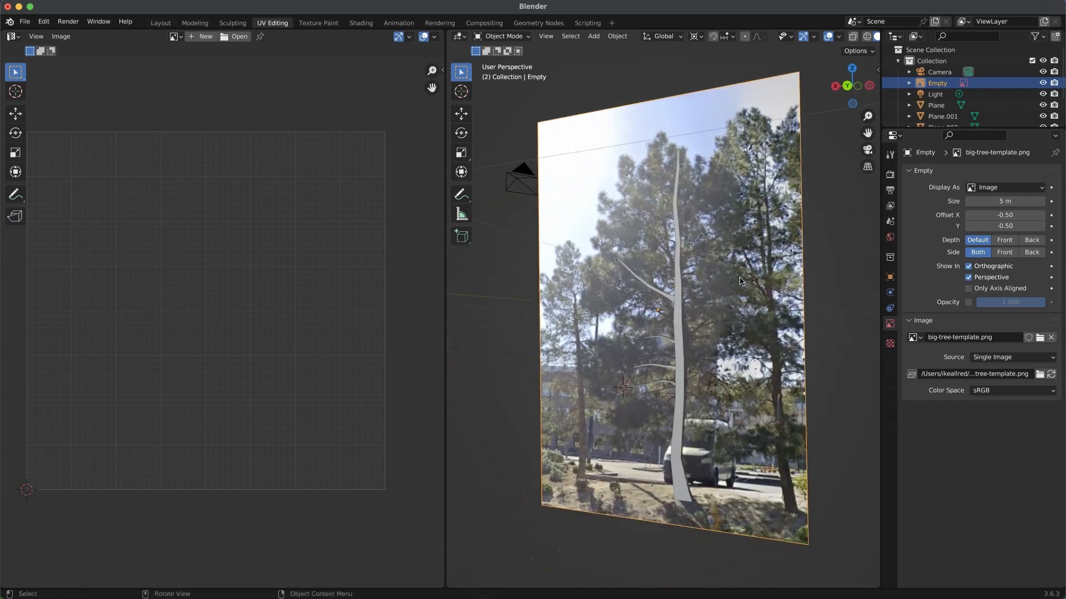
pyautogui.press('h')
pyautogui.moveTo(735, 283); pyautogui.dragTo(697, 295, button='middle')
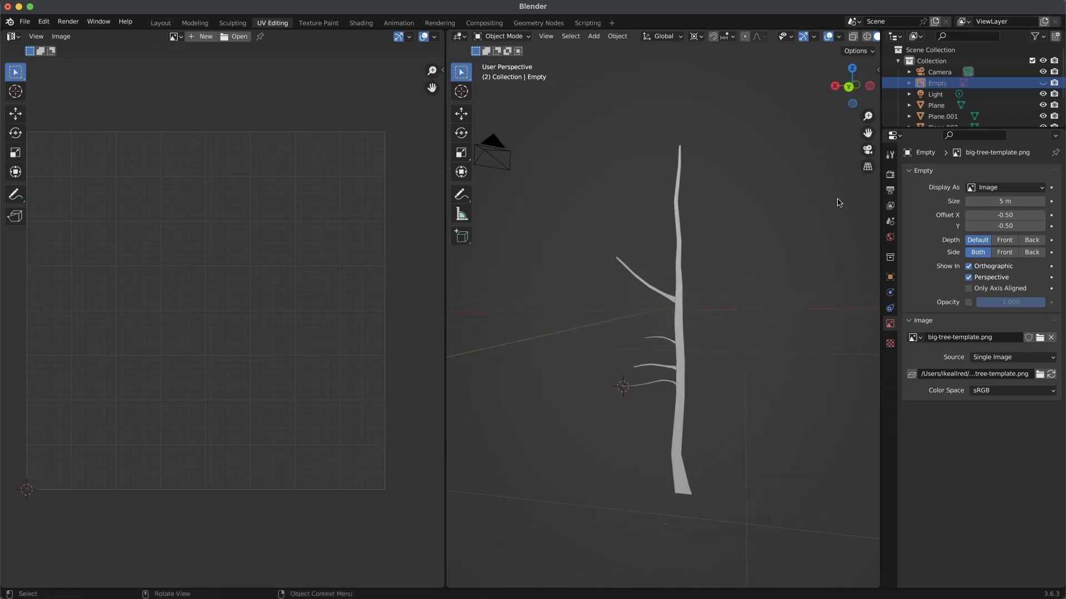
# Step: Select all linked faces of the trunk in face mode and unwrap them with Cube Projection
pyautogui.moveTo(971, 129); pyautogui.dragTo(972, 243)
pyautogui.moveTo(772, 270); pyautogui.dragTo(735, 295, button='middle')
pyautogui.click(682, 342)
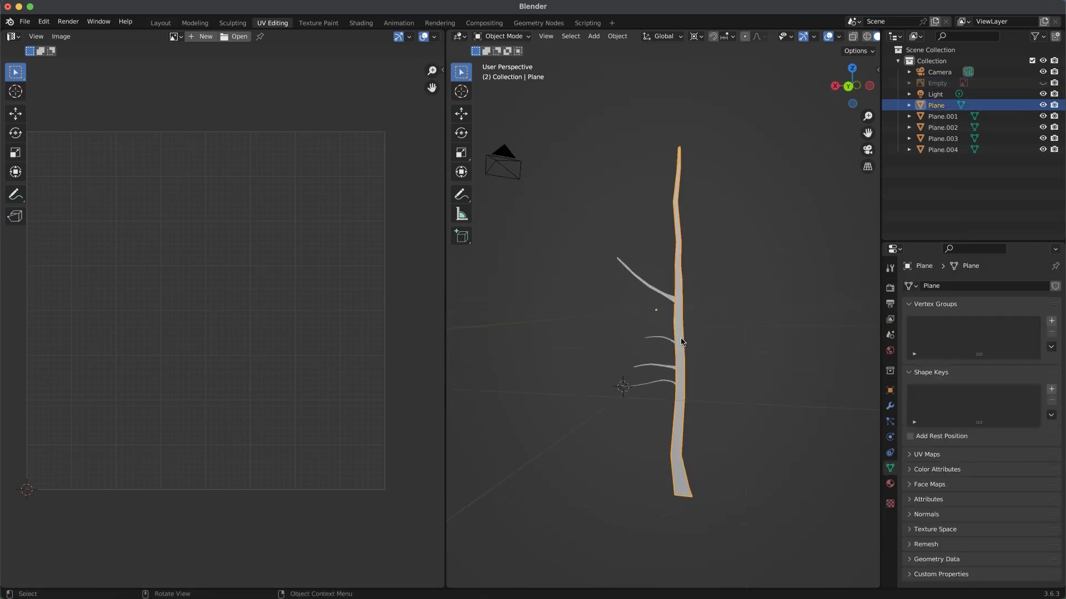
pyautogui.press('Tab')
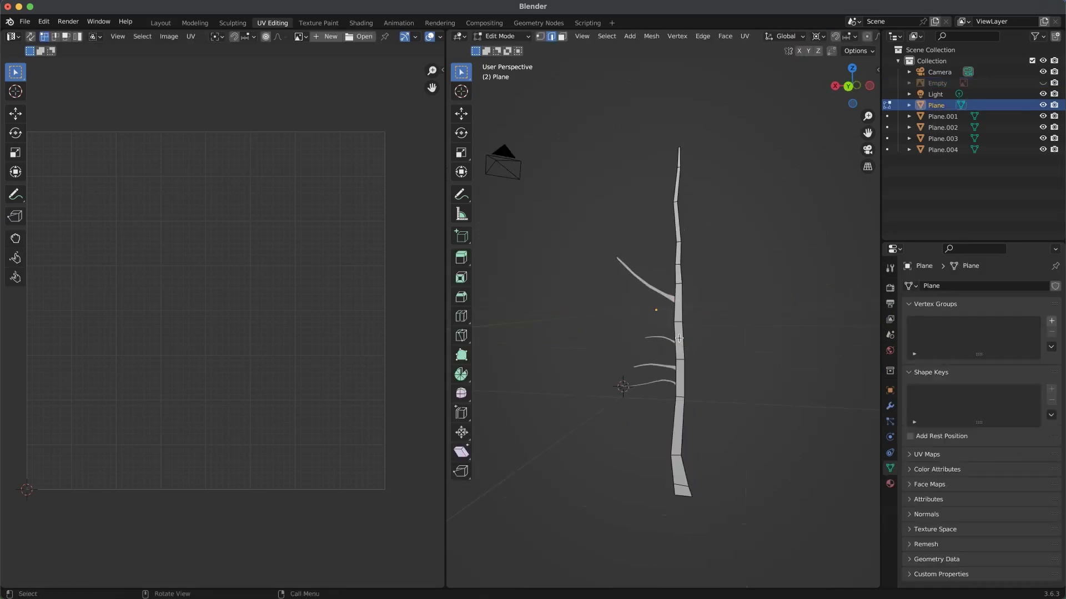
pyautogui.press('3')
pyautogui.click(679, 337)
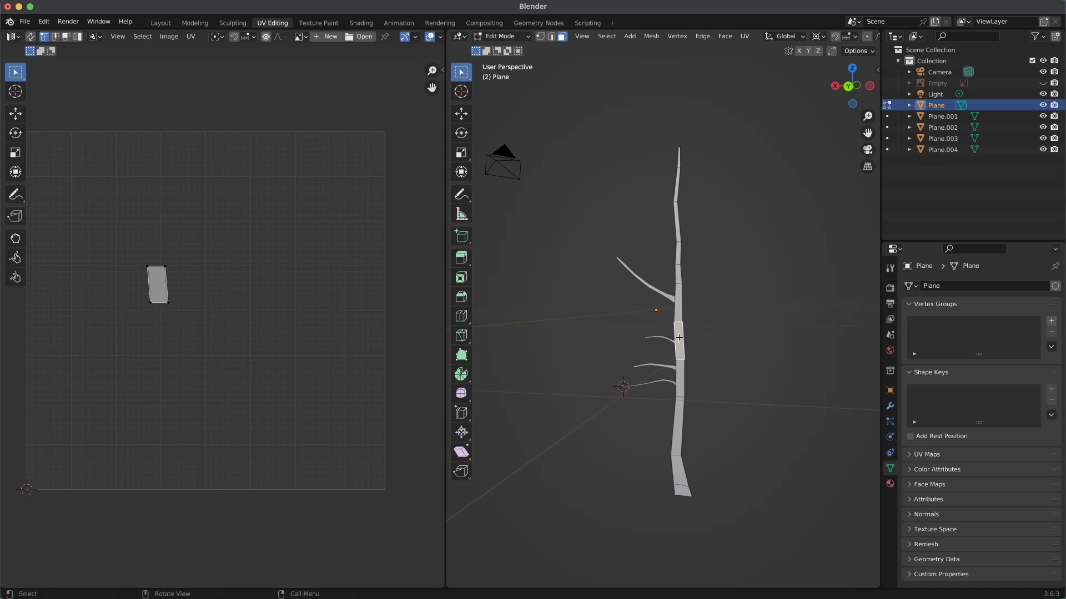
pyautogui.hotkey('ctrl', 'l')
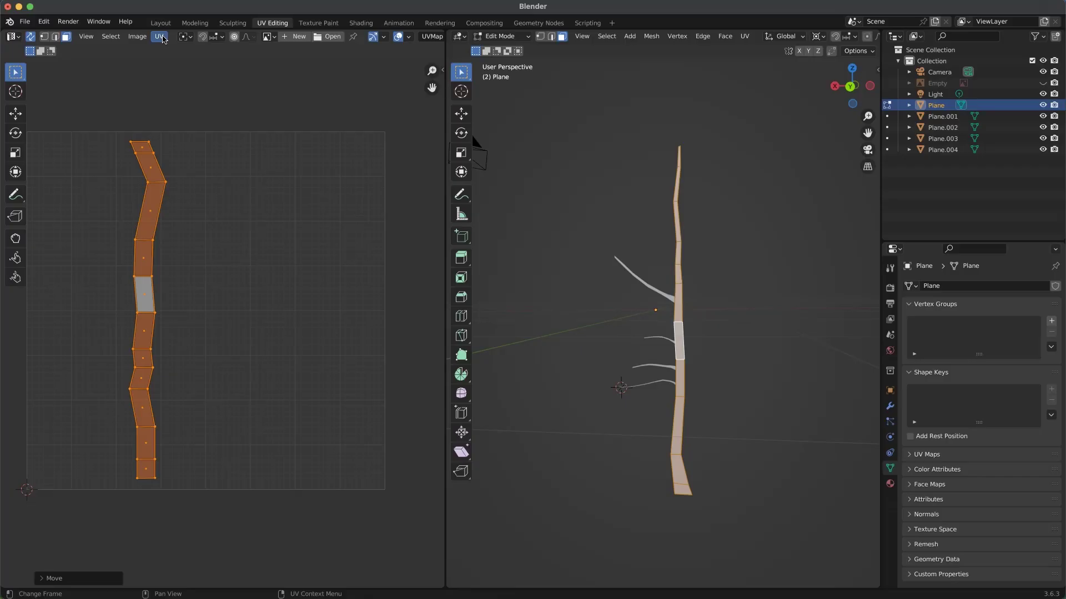
pyautogui.click(160, 37)
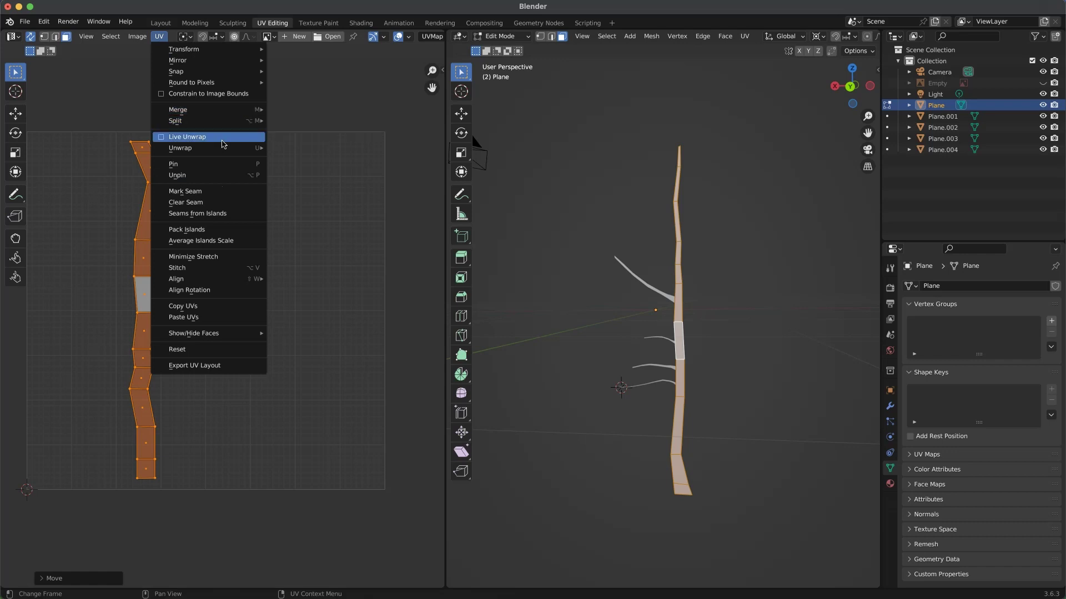
pyautogui.moveTo(222, 148)
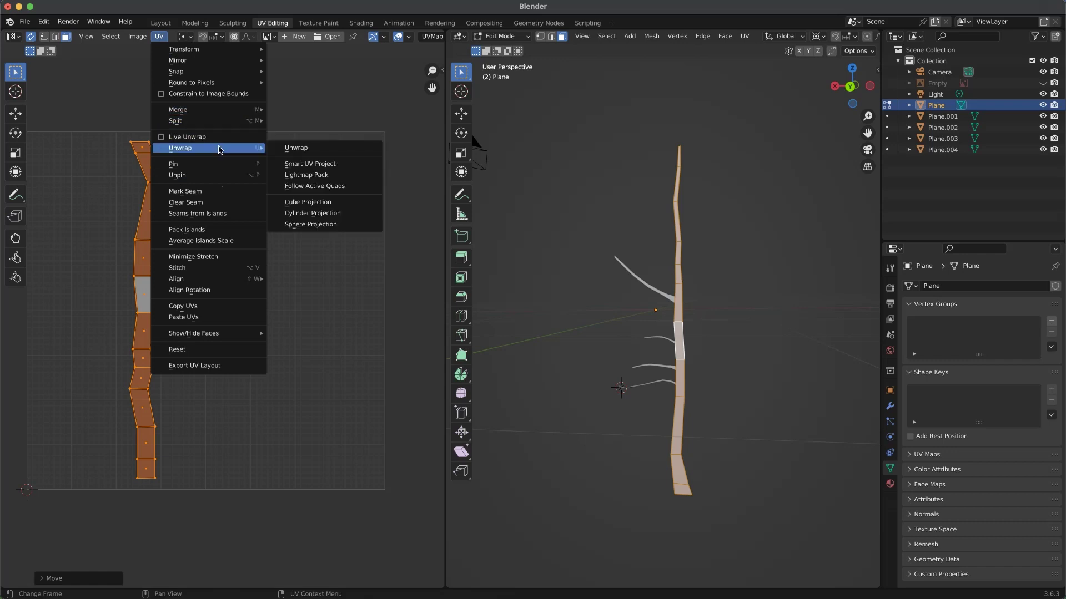
pyautogui.click(346, 202)
pyautogui.scroll(-2, 670, 322)
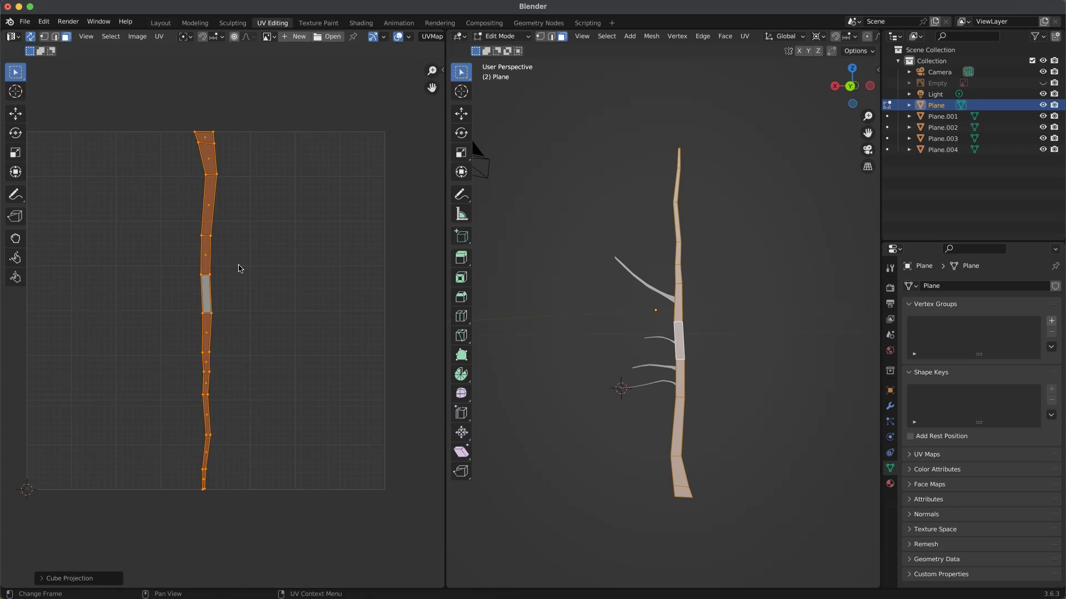
# Step: Rotate the trunk's UV island 180° and fit it, slightly scaled down, along the left edge of the UV square
pyautogui.press('r')
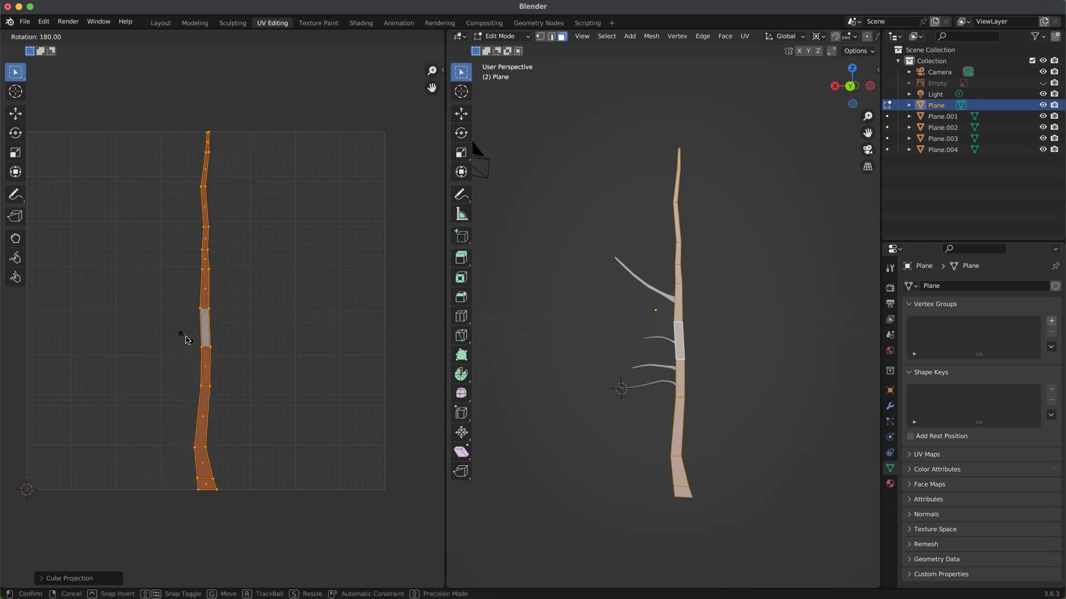
pyautogui.click(187, 340)
pyautogui.press('g')
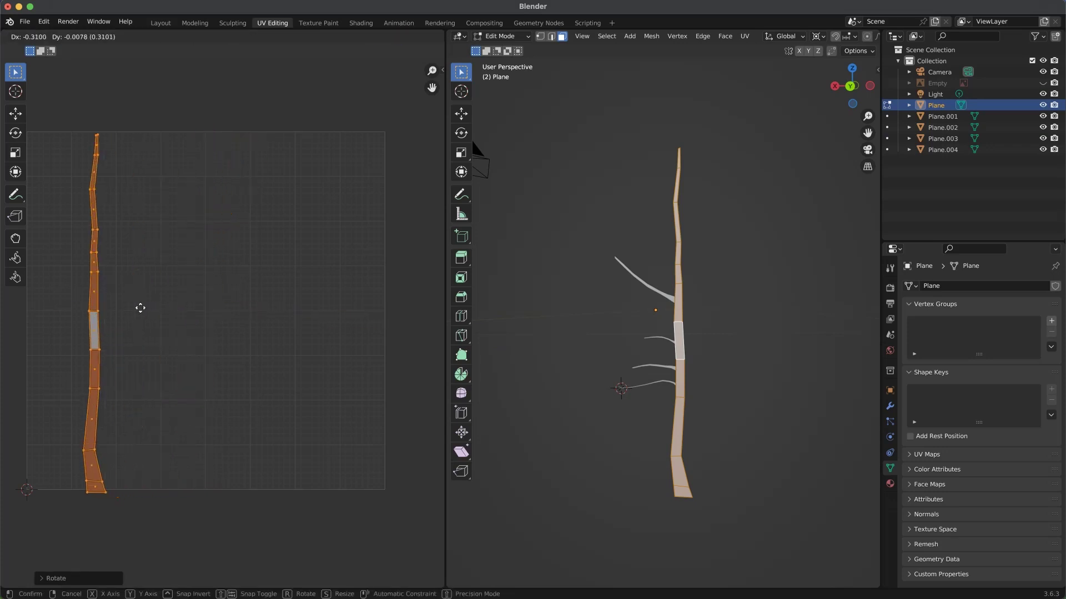
pyautogui.click(127, 305)
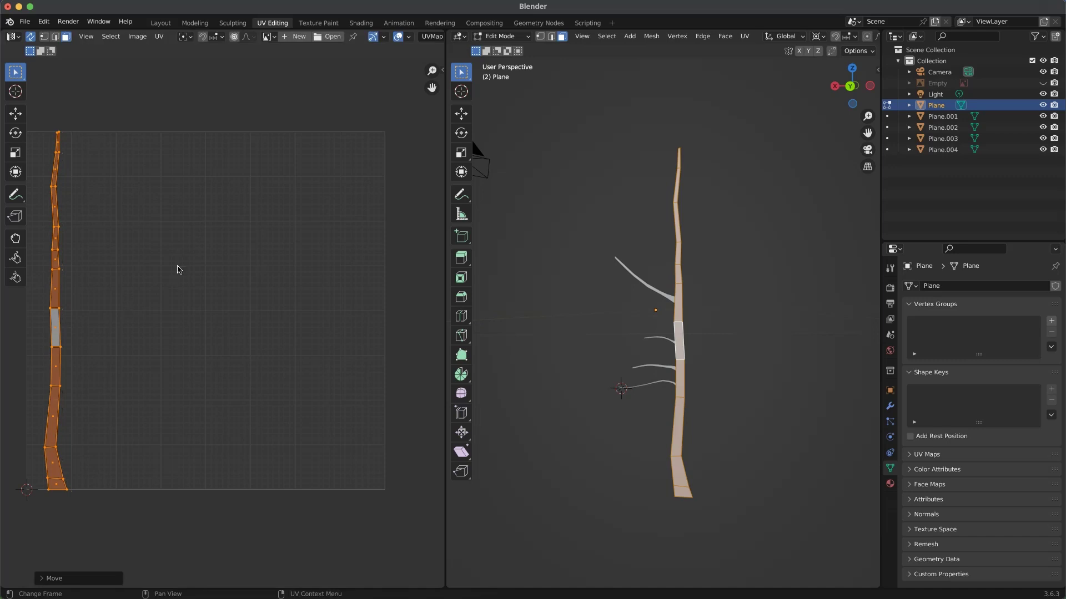
pyautogui.press('s')
pyautogui.click(171, 266)
pyautogui.press('g')
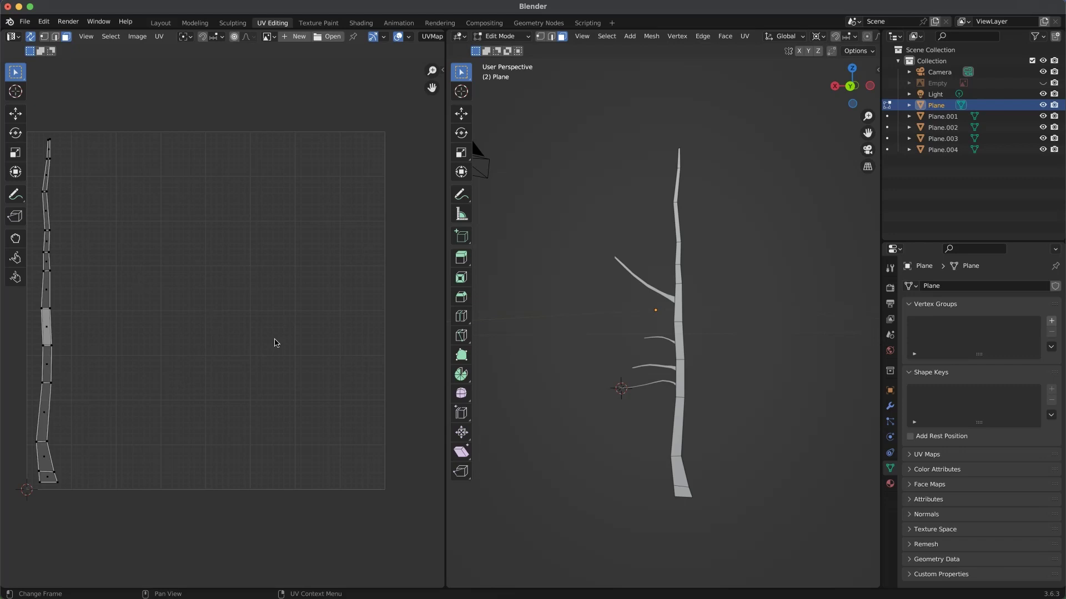
# Step: Select all linked faces of the large upper branch and unwrap them with Cube Projection
pyautogui.press('Tab')
pyautogui.click(646, 289)
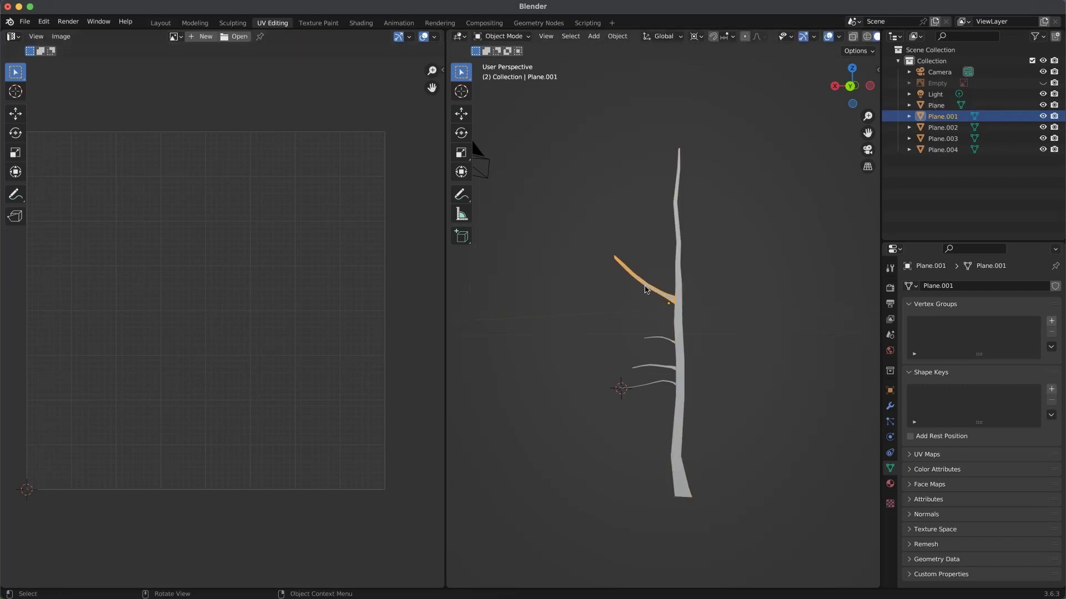
pyautogui.press('Tab')
pyautogui.click(653, 289)
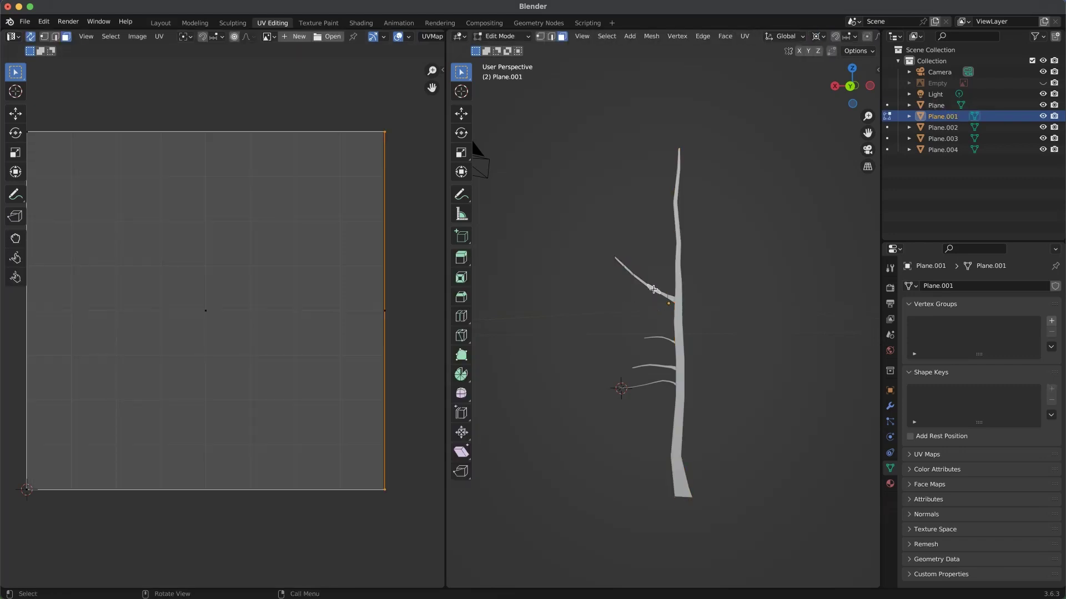
pyautogui.press('l')
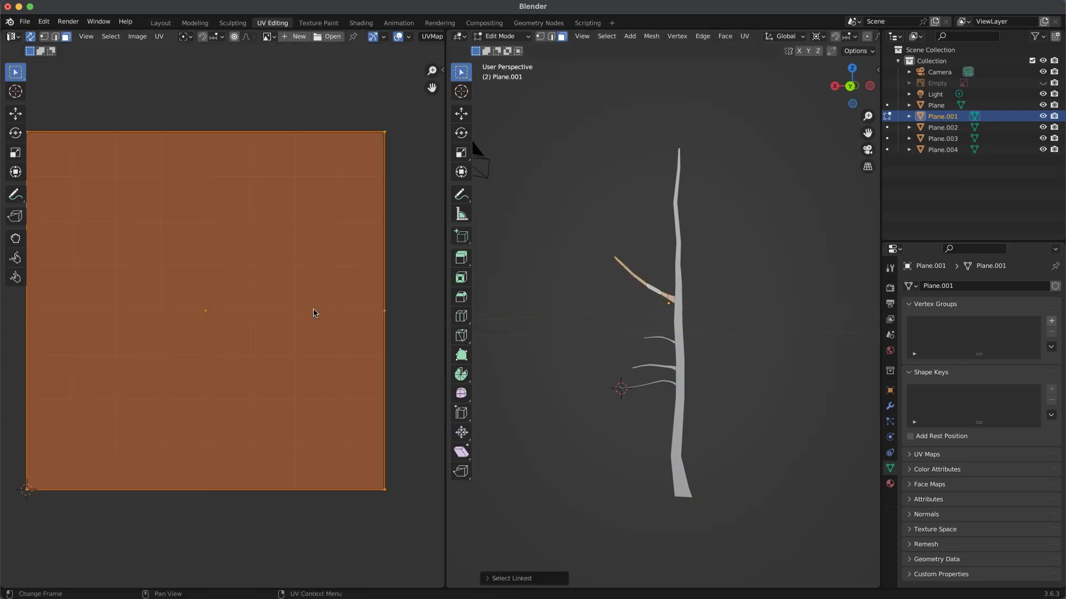
pyautogui.moveTo(601, 288)
pyautogui.mouseDown(button='middle')
pyautogui.moveTo(631, 286)
pyautogui.moveTo(588, 298)
pyautogui.mouseUp(button='middle')
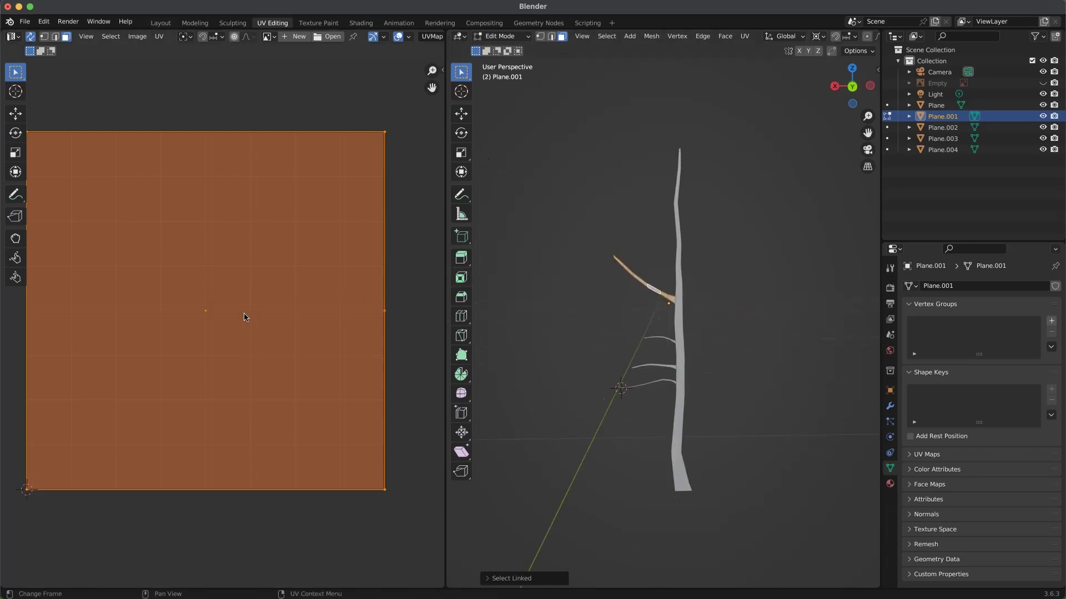
pyautogui.moveTo(618, 306)
pyautogui.mouseDown(button='middle')
pyautogui.moveTo(594, 314)
pyautogui.moveTo(635, 307)
pyautogui.moveTo(624, 310)
pyautogui.mouseUp(button='middle')
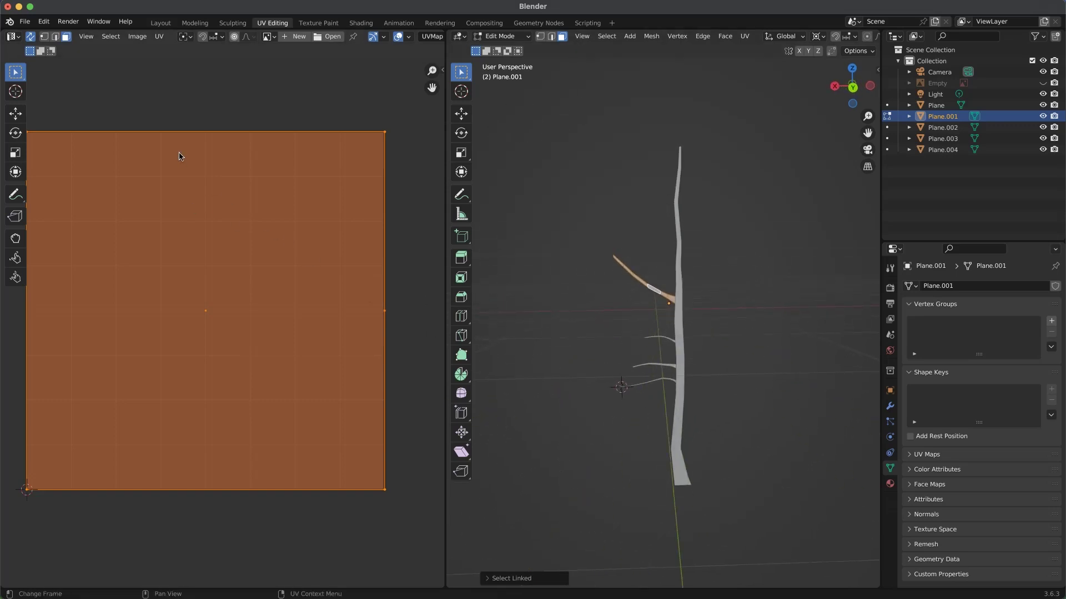
pyautogui.click(160, 37)
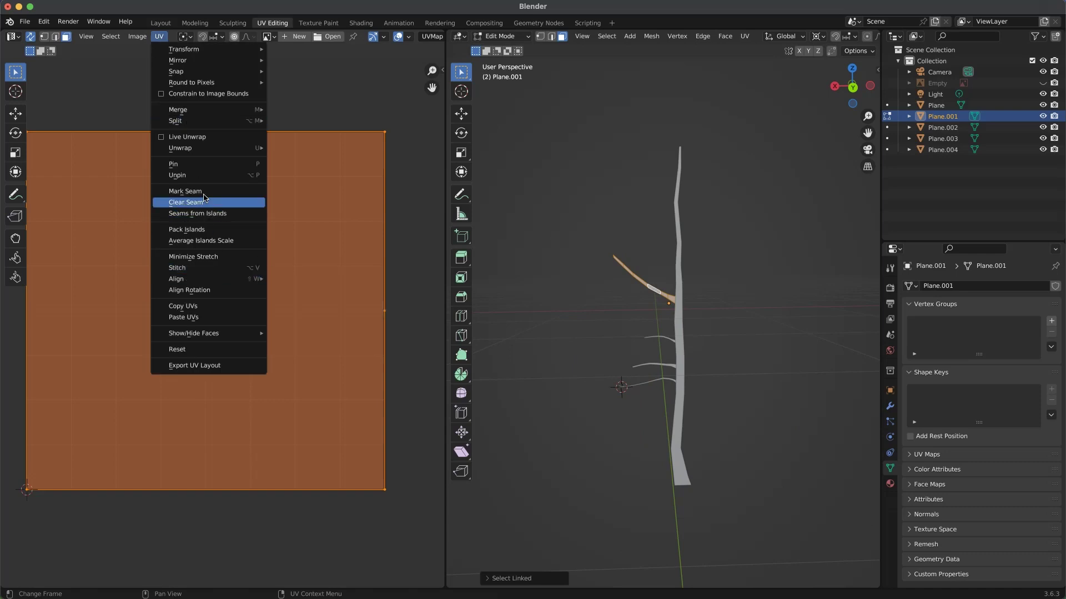
pyautogui.moveTo(211, 148)
pyautogui.click(345, 203)
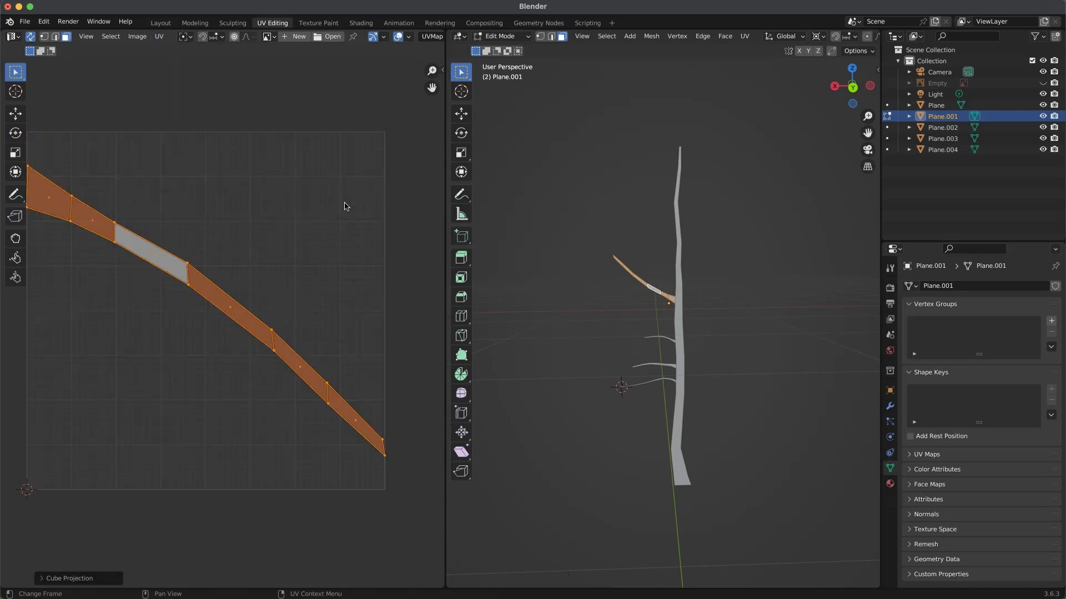
# Step: Scale the upper branch's UV island to about a quarter and place it upright beside the trunk's area, near the UV square's upper left
pyautogui.press('s')
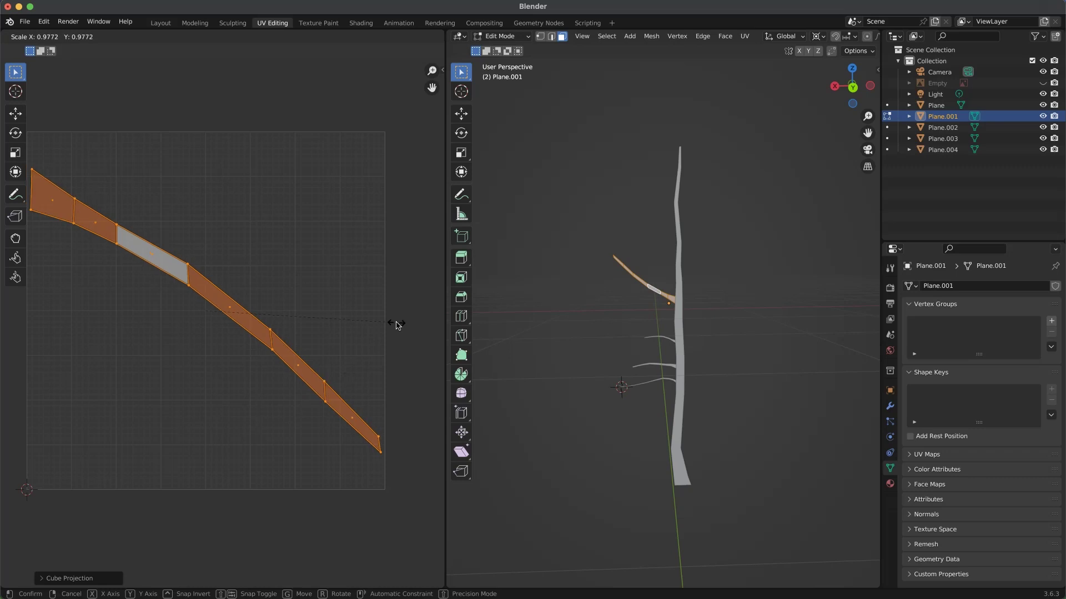
pyautogui.click(252, 327)
pyautogui.press('t')
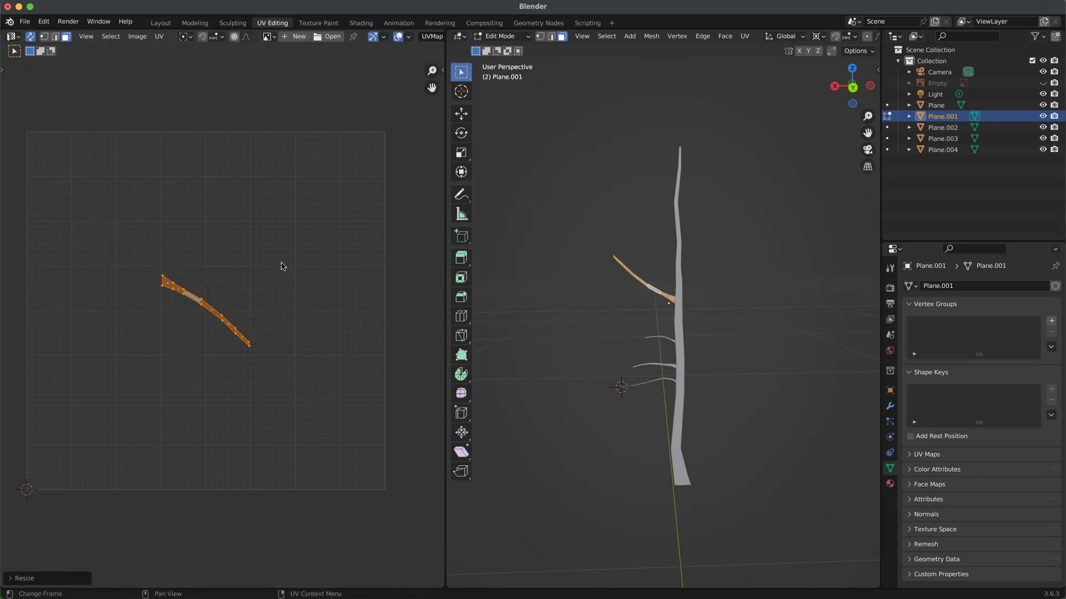
pyautogui.press('r')
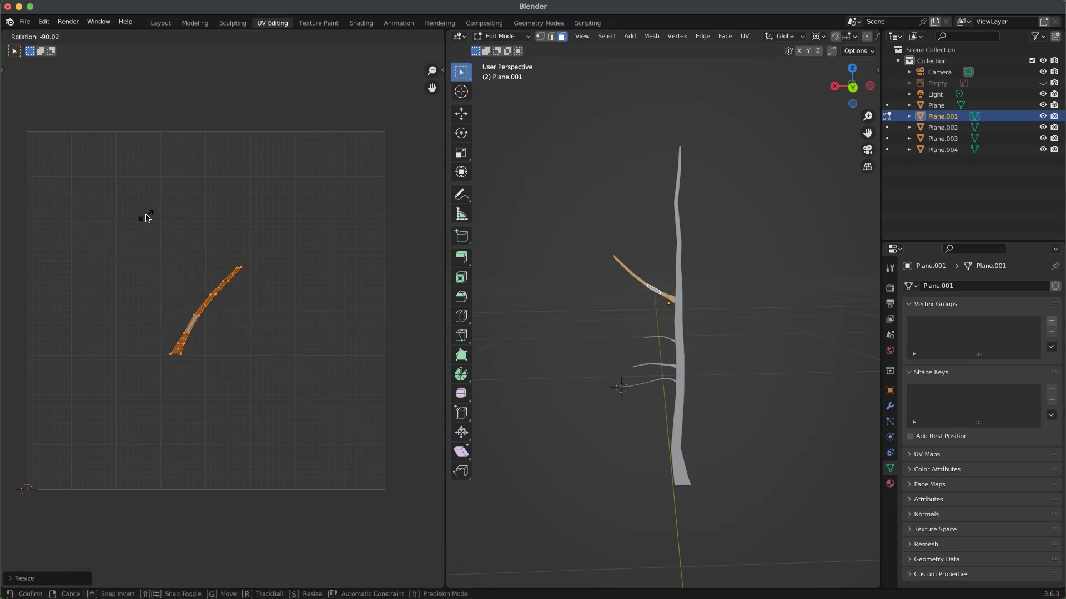
pyautogui.click(88, 255)
pyautogui.press('g')
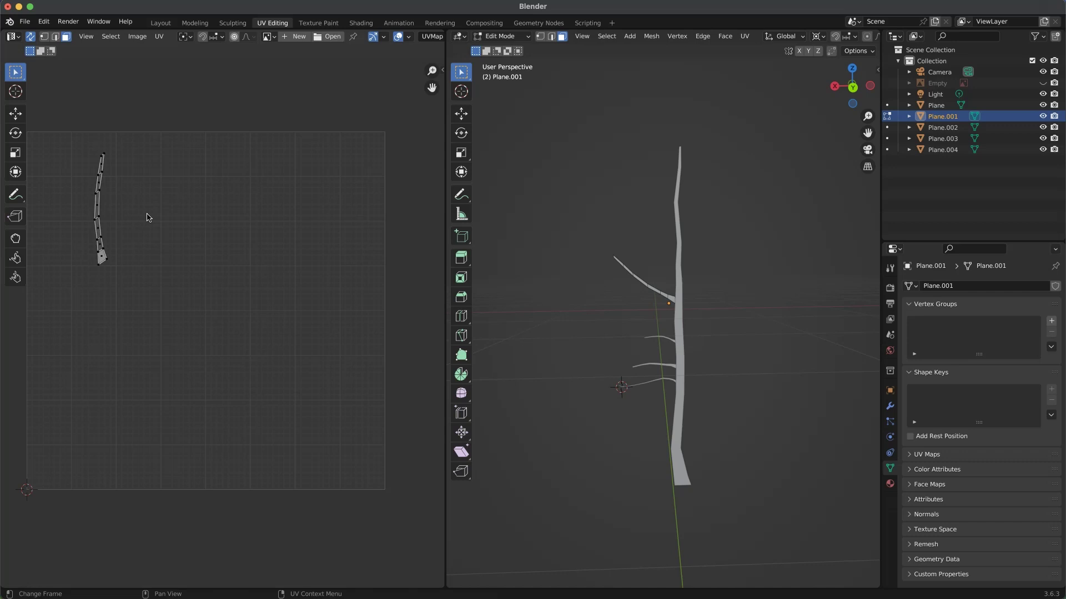
# Step: Select all linked faces of the small branch just below the large upper one and unwrap them with Cube Projection
pyautogui.press('Tab')
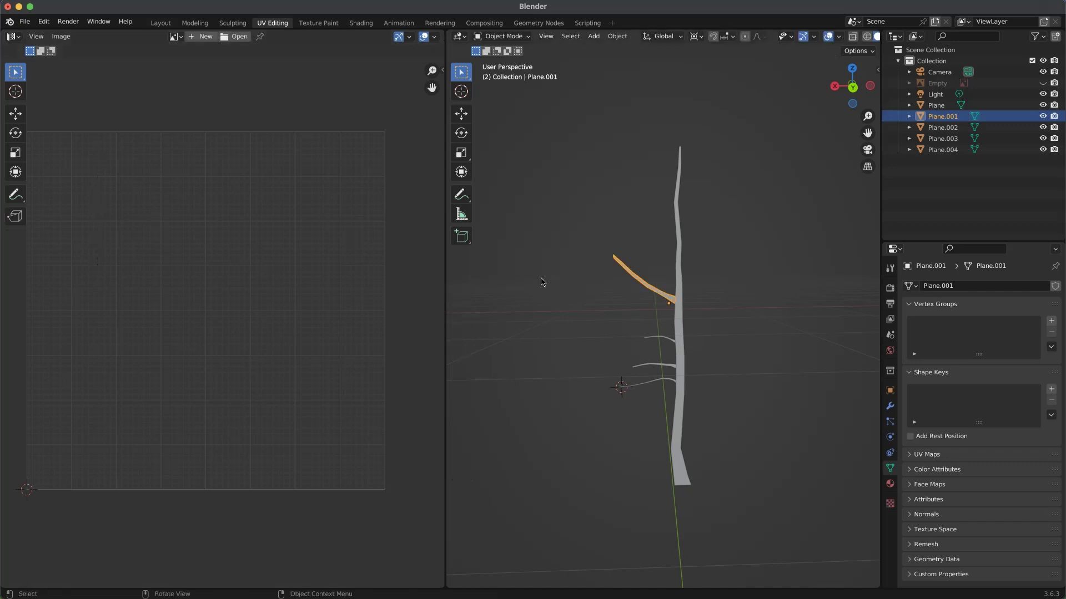
pyautogui.click(671, 342)
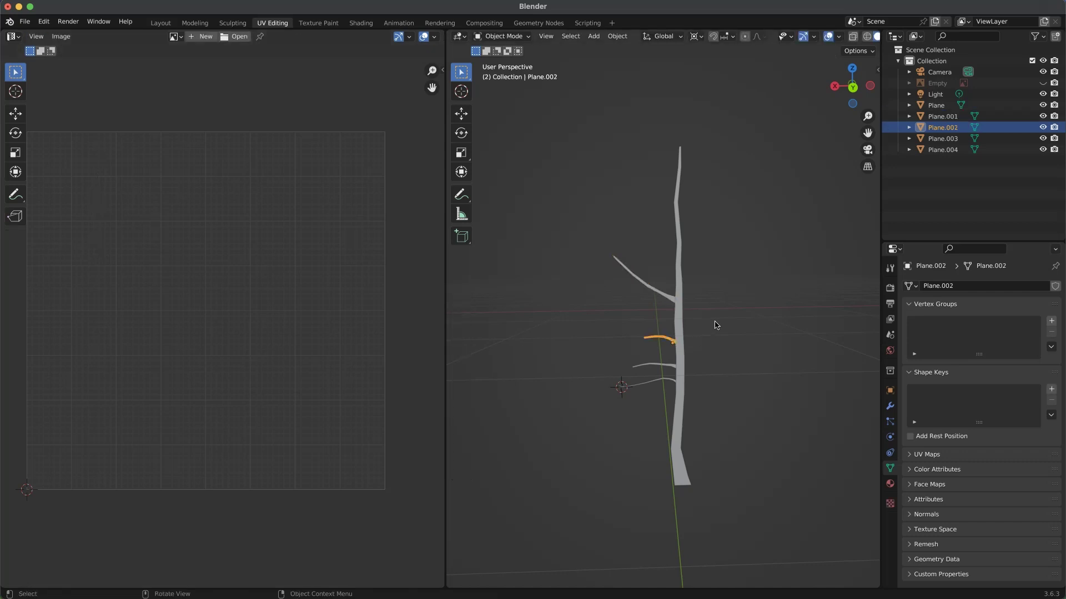
pyautogui.press('Tab')
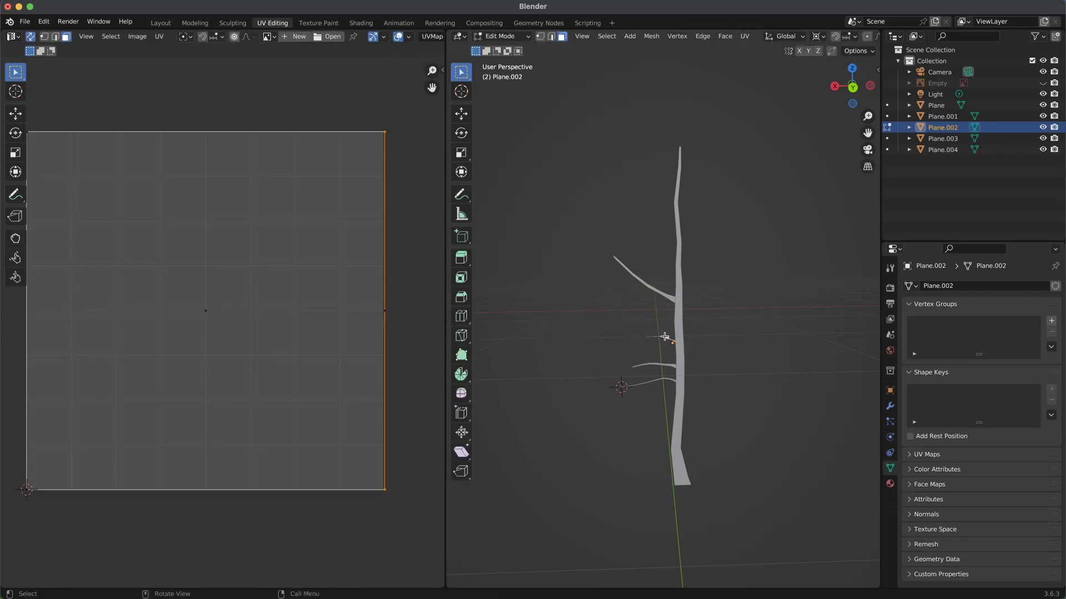
pyautogui.press('l')
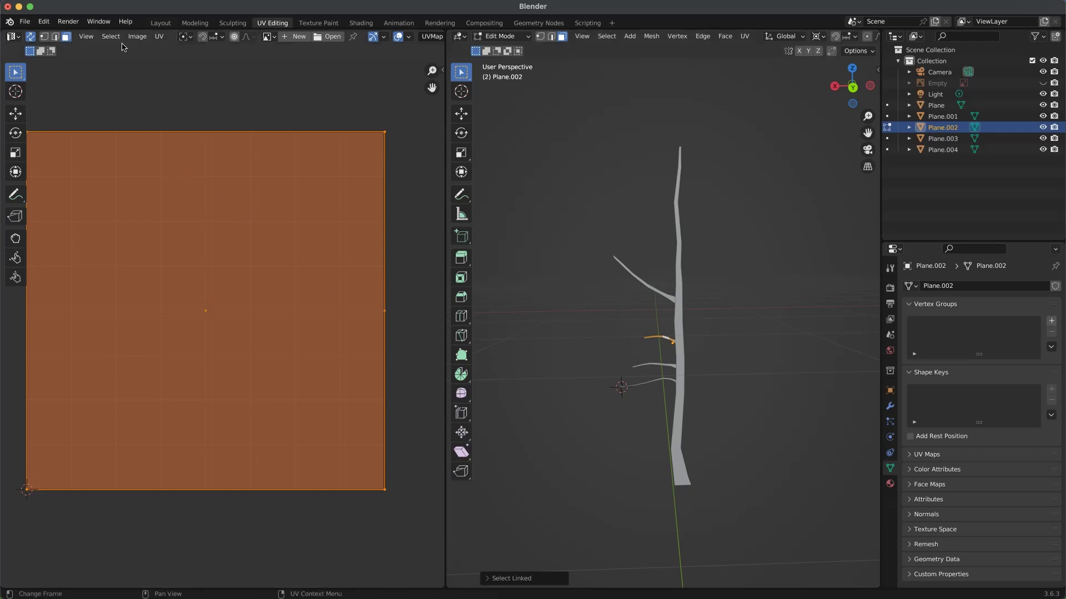
pyautogui.click(161, 37)
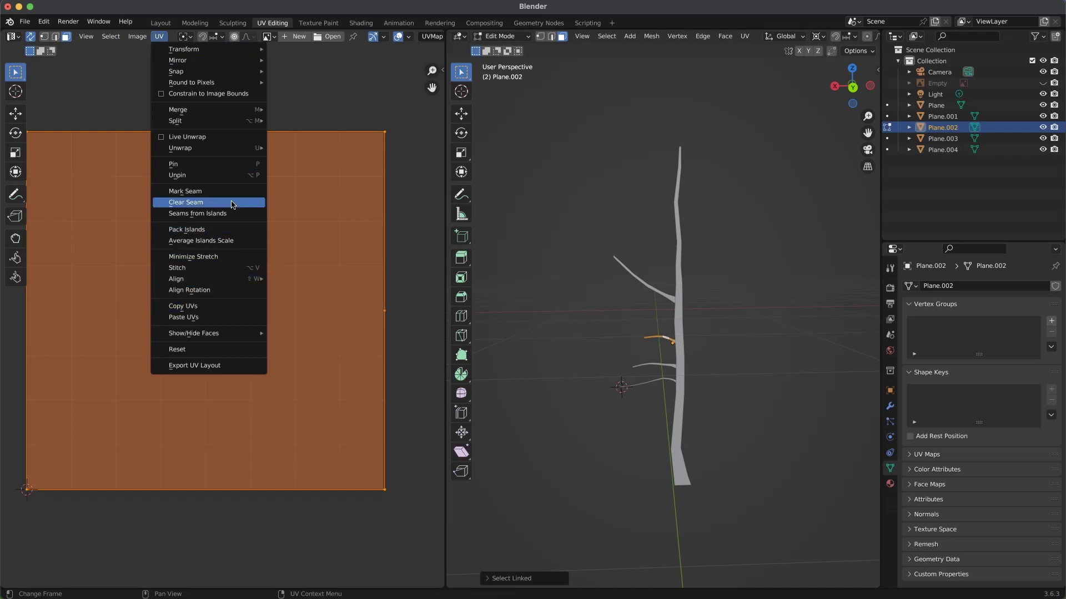
pyautogui.moveTo(228, 152)
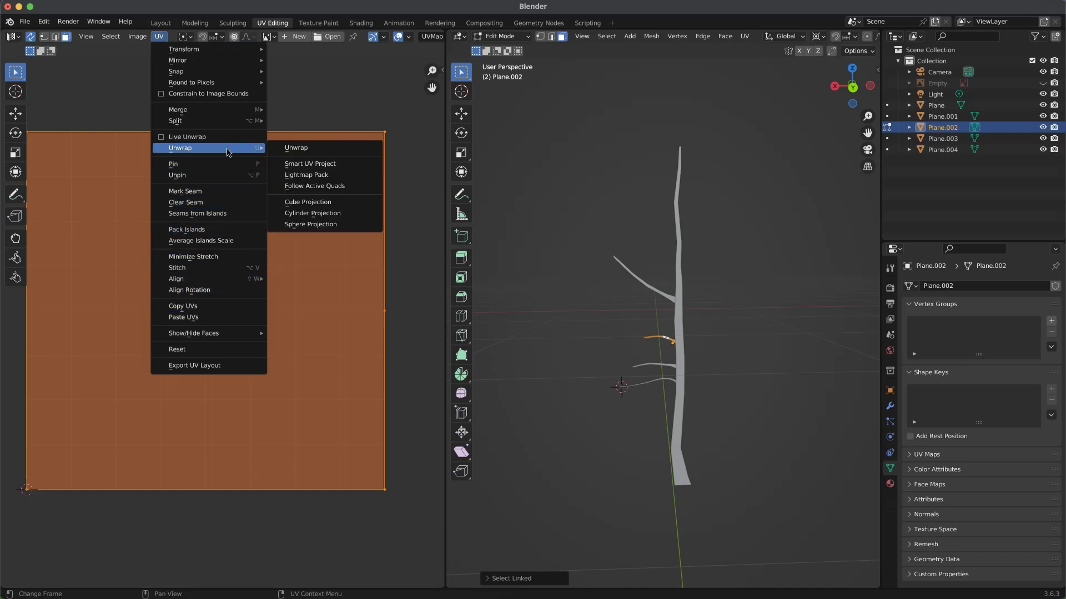
pyautogui.click(335, 202)
# Step: Rotate this branch's UV island upright, scale it to about a quarter, and place it beside the large upper branch's area
pyautogui.press('r')
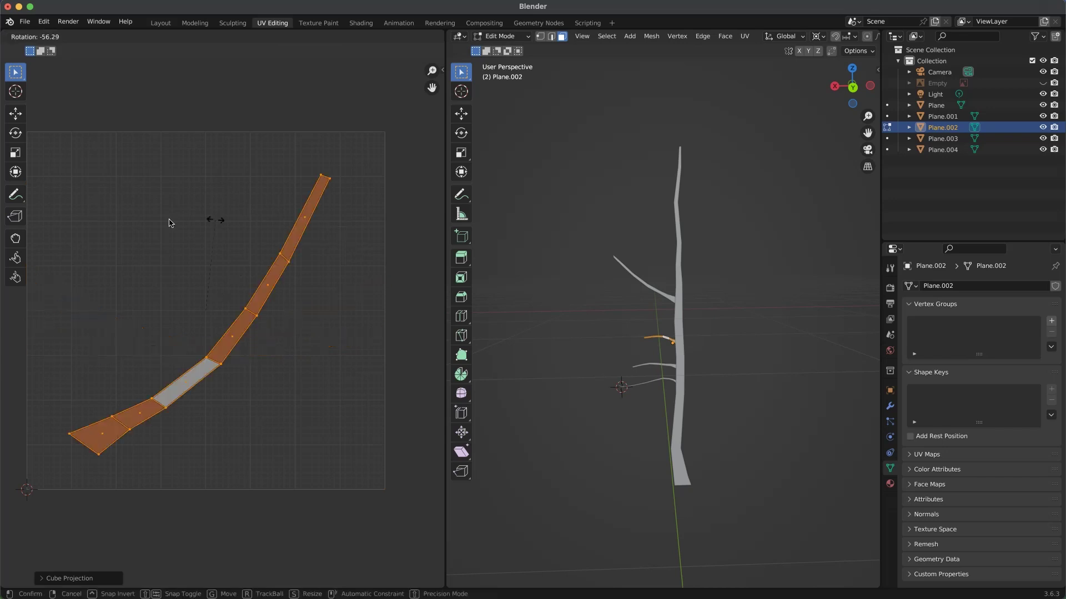
pyautogui.click(157, 222)
pyautogui.press('s')
pyautogui.click(185, 281)
pyautogui.press('g')
pyautogui.click(155, 220)
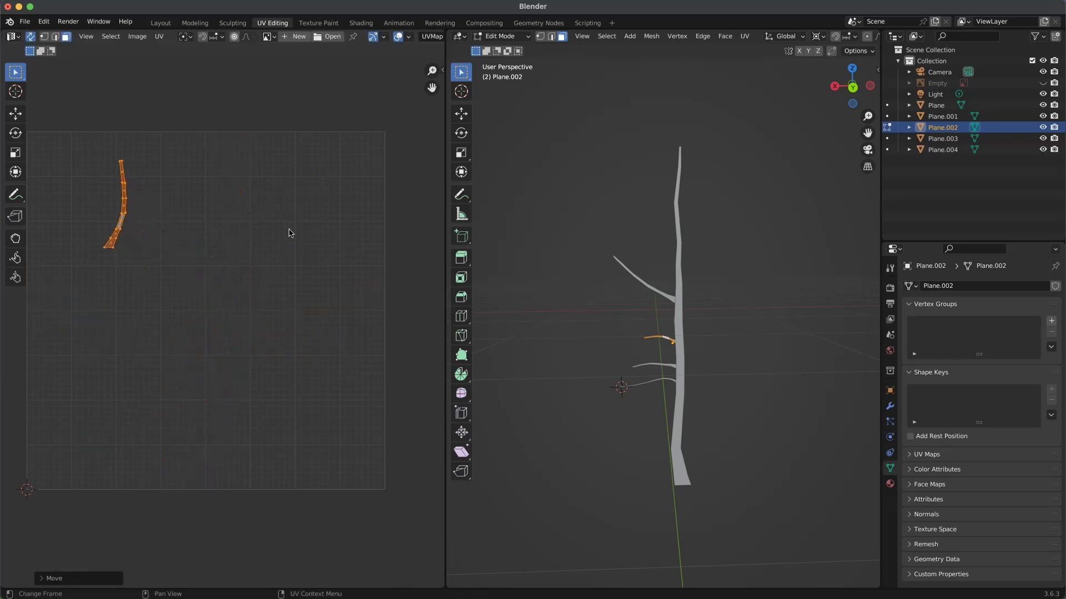
# Step: Select all linked faces of the second-lowest branch and unwrap them with Cube Projection
pyautogui.press('Tab')
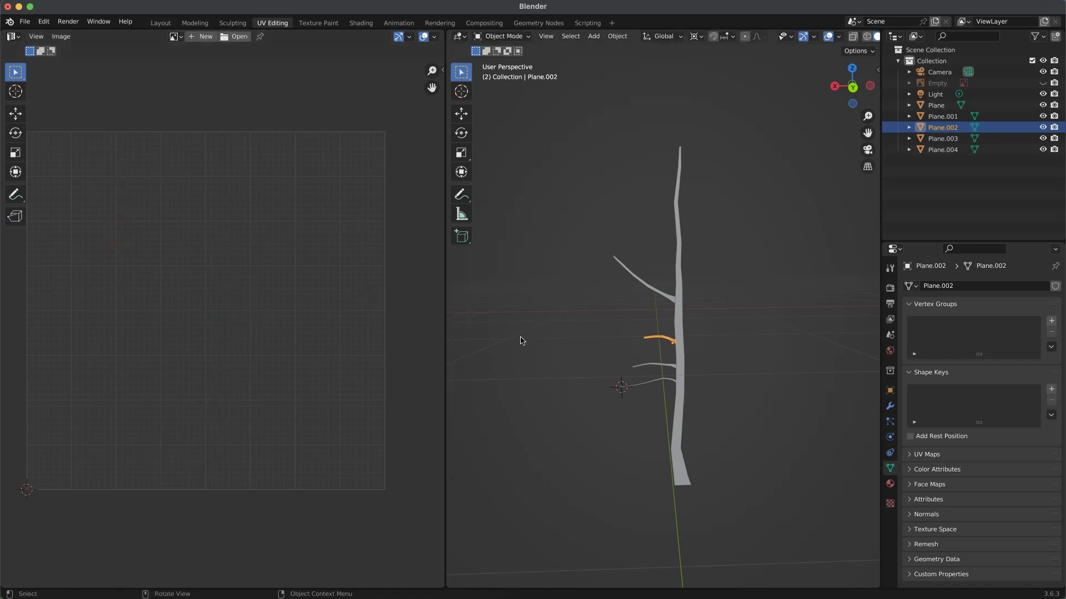
pyautogui.click(648, 365)
pyautogui.press('Tab')
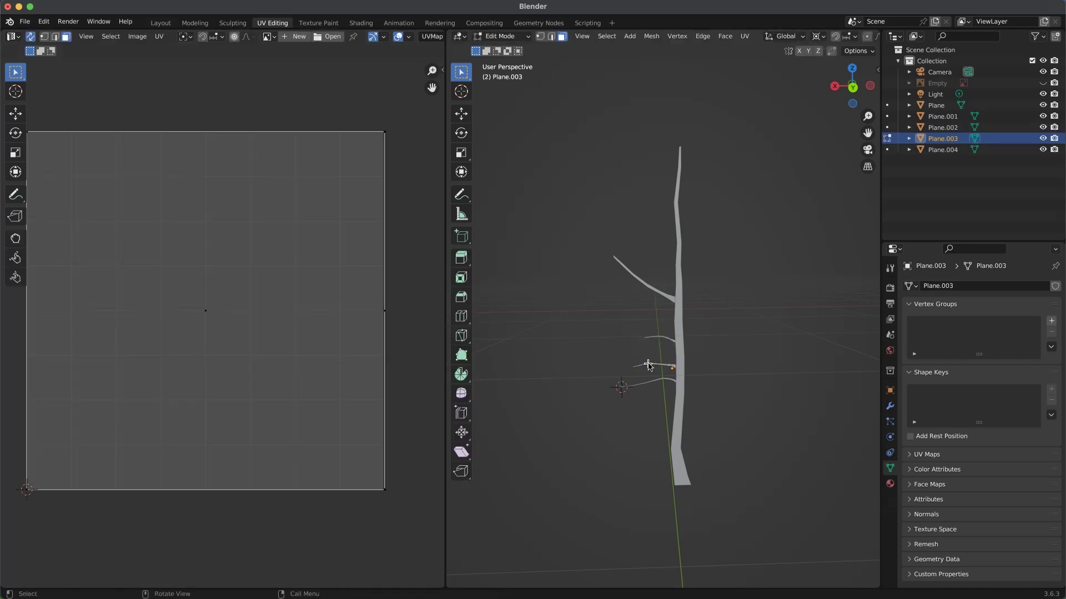
pyautogui.press('l')
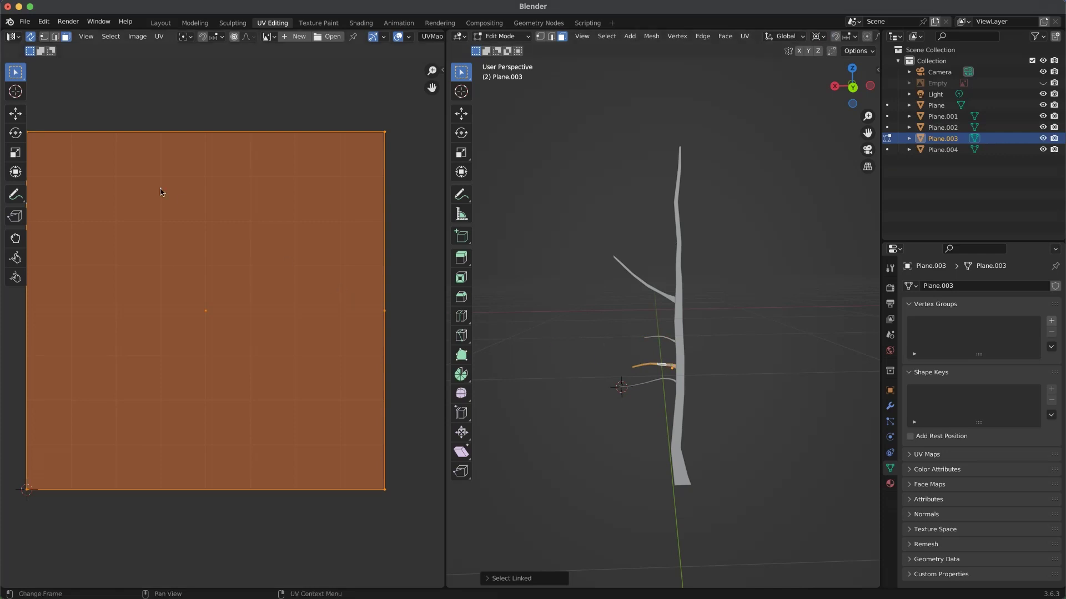
pyautogui.click(159, 36)
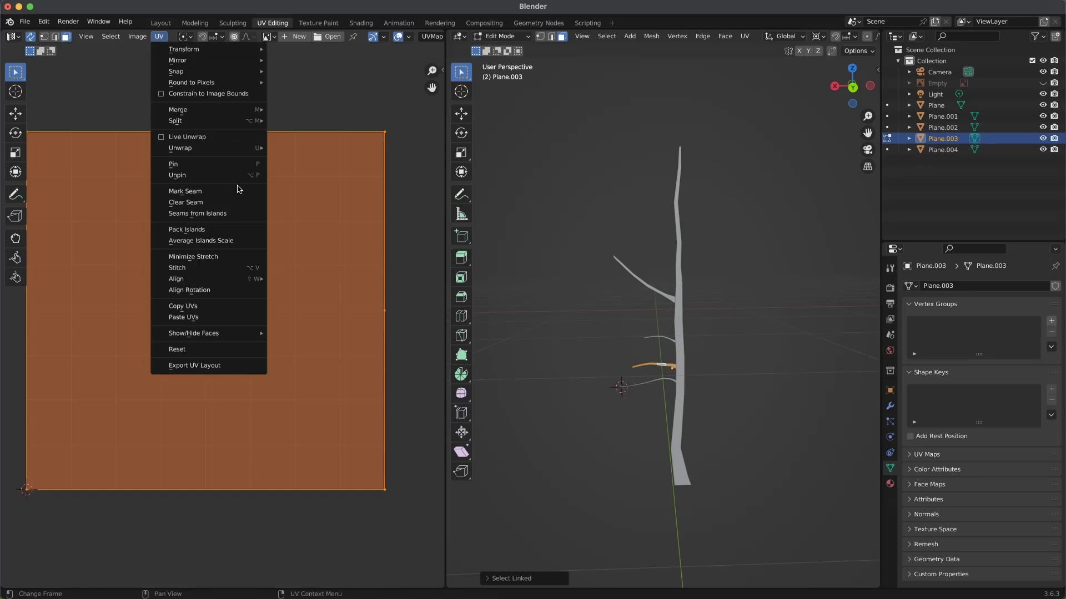
pyautogui.moveTo(230, 148)
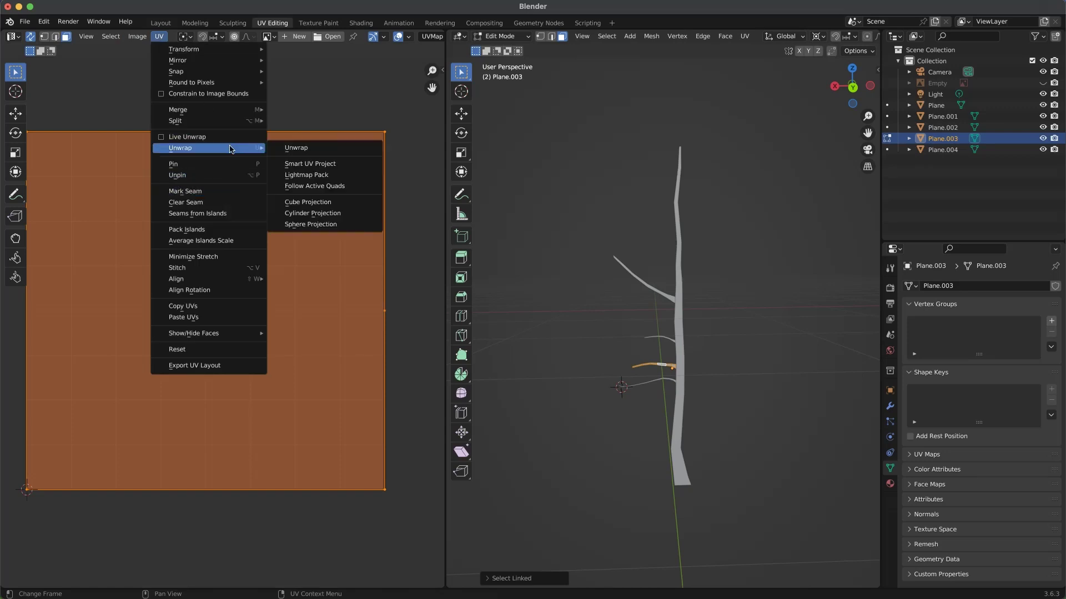
pyautogui.click(333, 202)
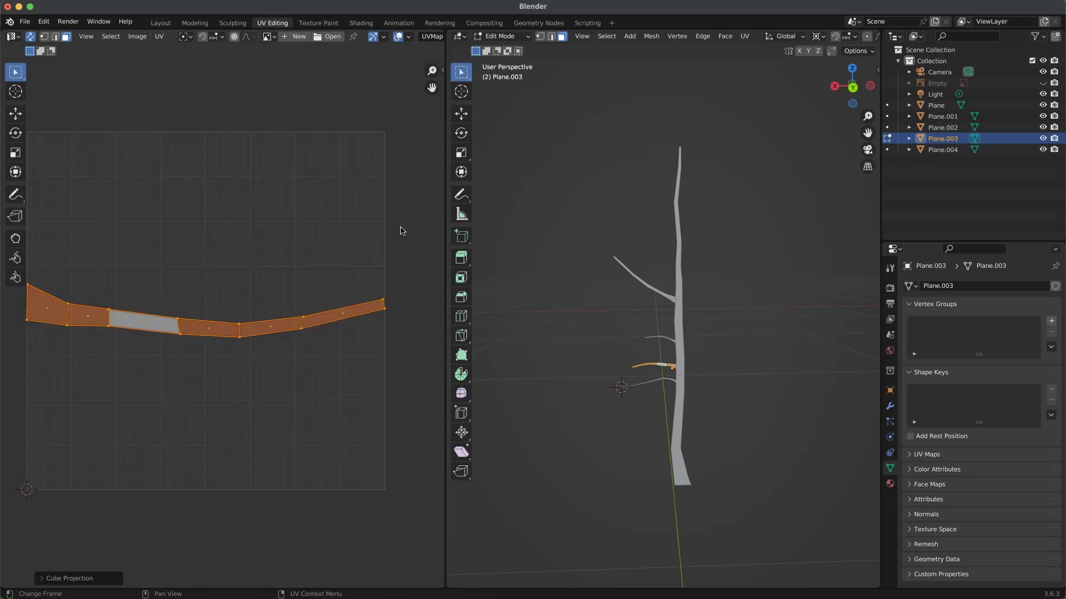
# Step: Scale the second-lowest branch's UV island to about a fifth and place it upright near the UV square's left edge at mid-height
pyautogui.press('s')
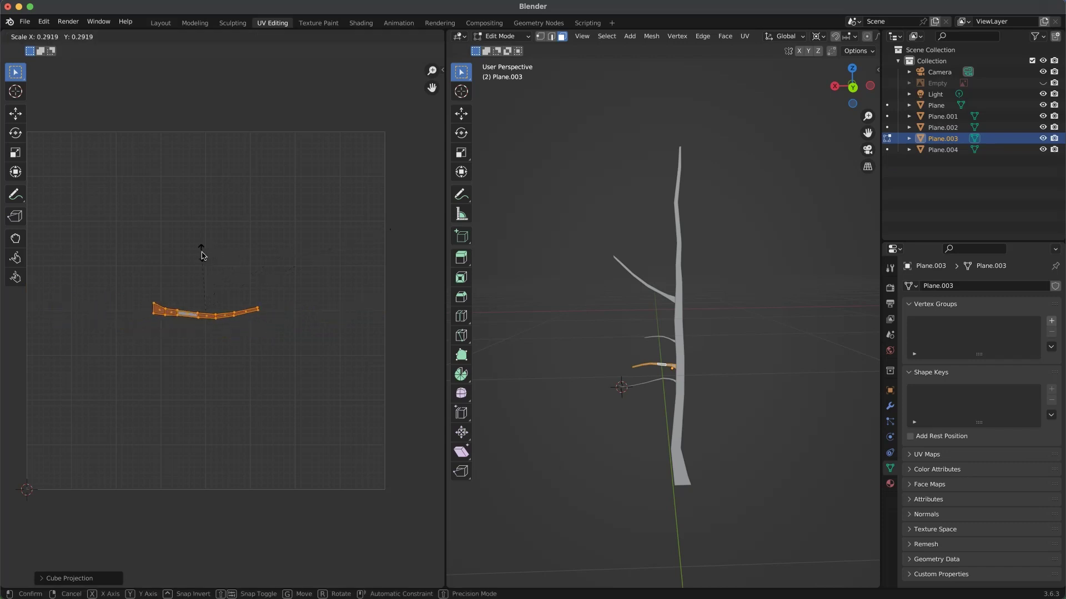
pyautogui.click(204, 273)
pyautogui.press('r')
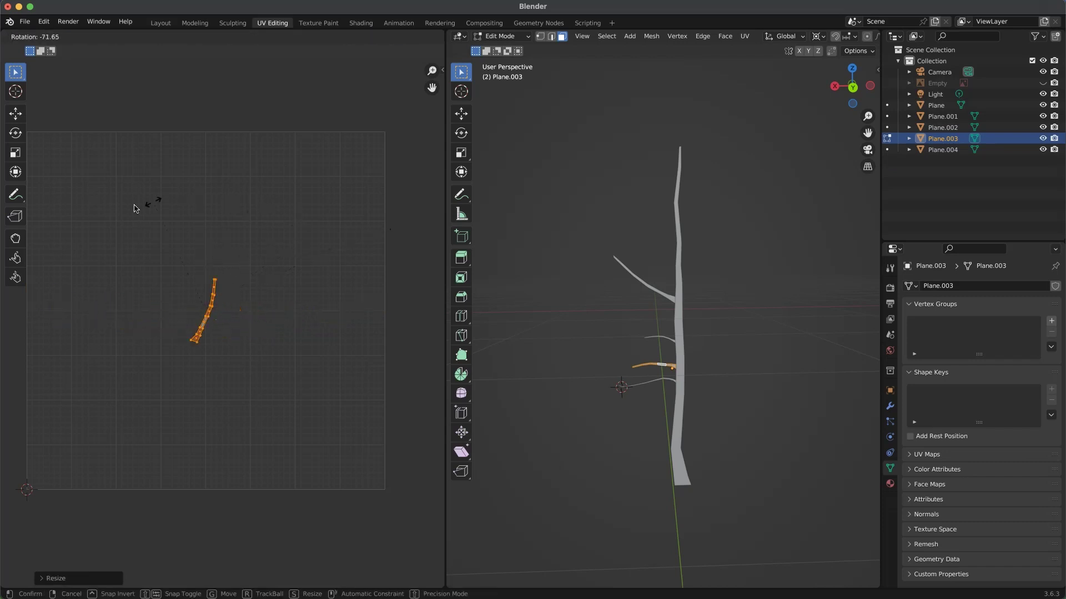
pyautogui.click(106, 222)
pyautogui.press('g')
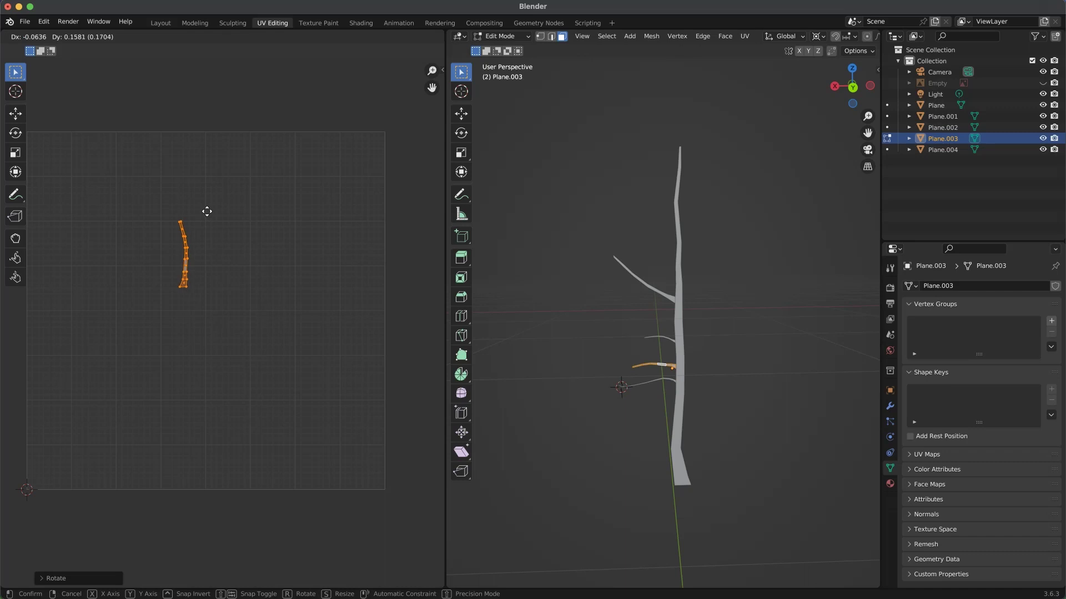
pyautogui.click(118, 265)
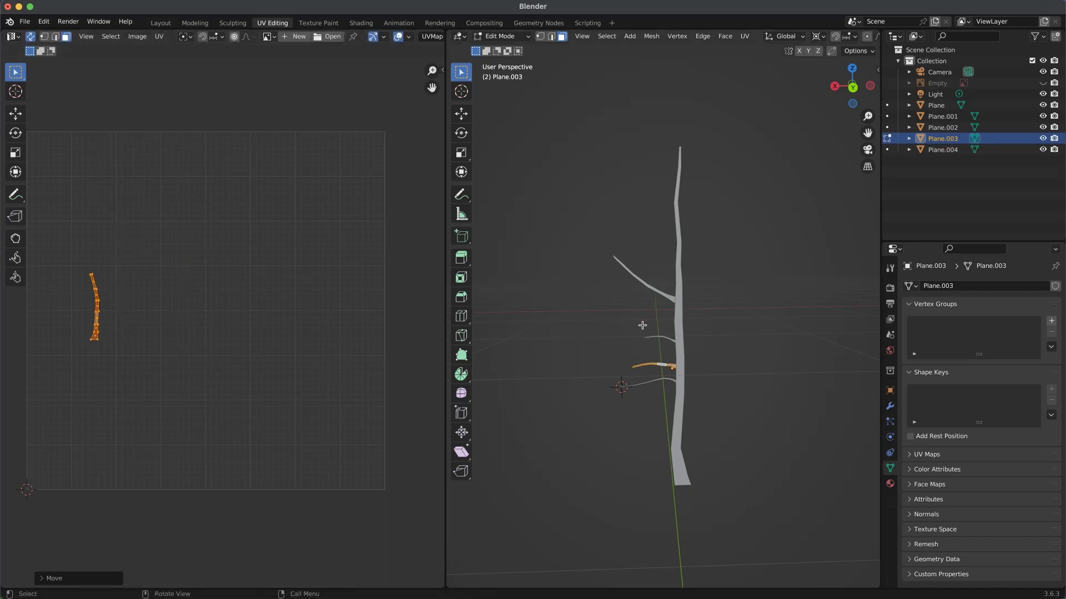
# Step: Select all linked faces of the lowest branch and unwrap them
pyautogui.hotkey('alt', 'a')
pyautogui.press('Tab')
pyautogui.click(660, 383)
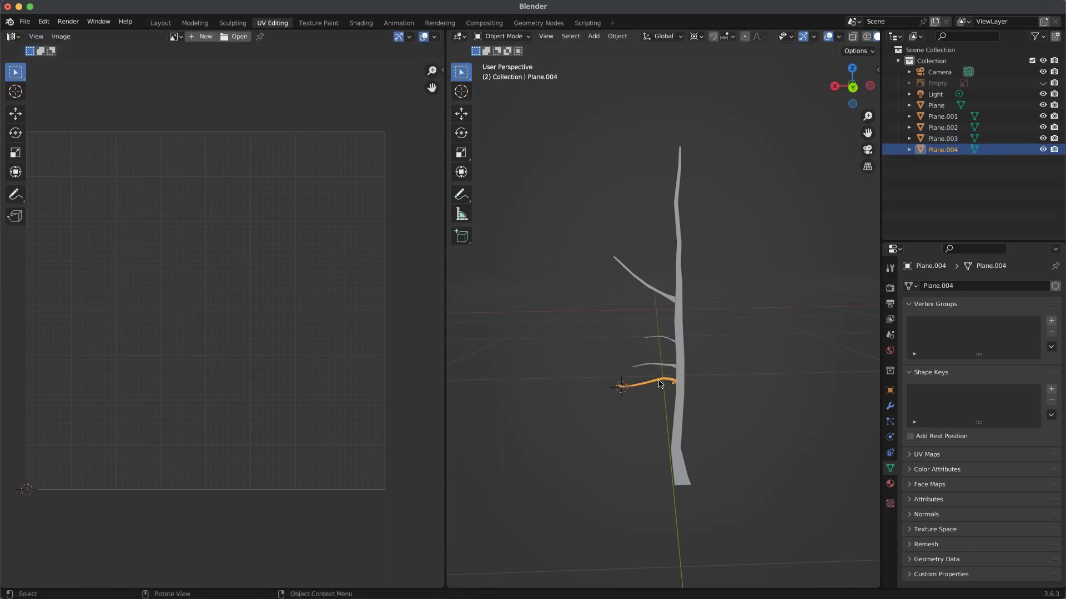
pyautogui.press('Tab')
pyautogui.click(654, 381)
pyautogui.press('l')
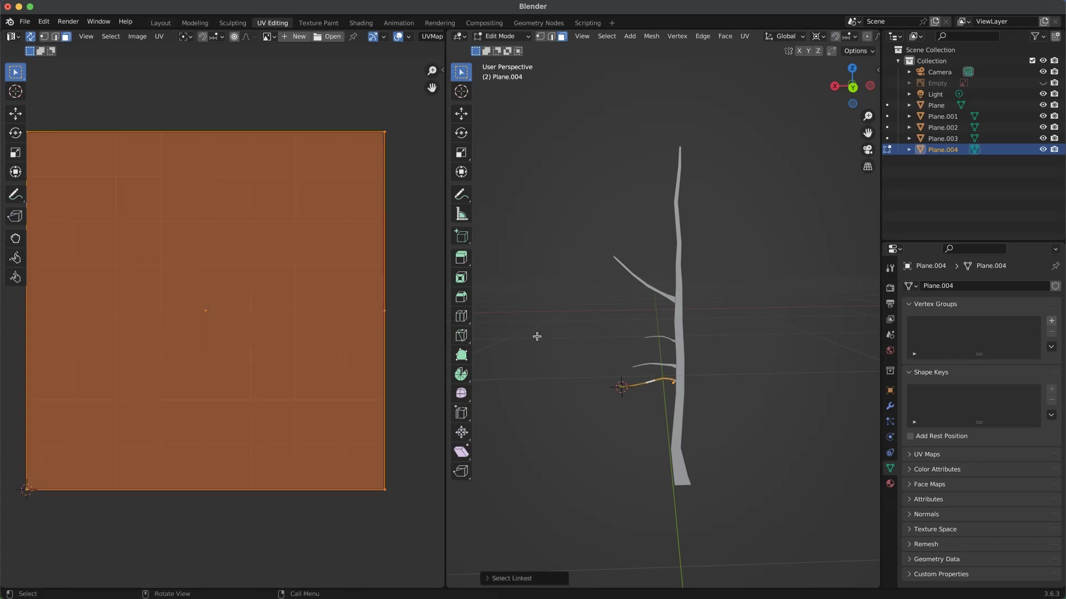
pyautogui.click(166, 36)
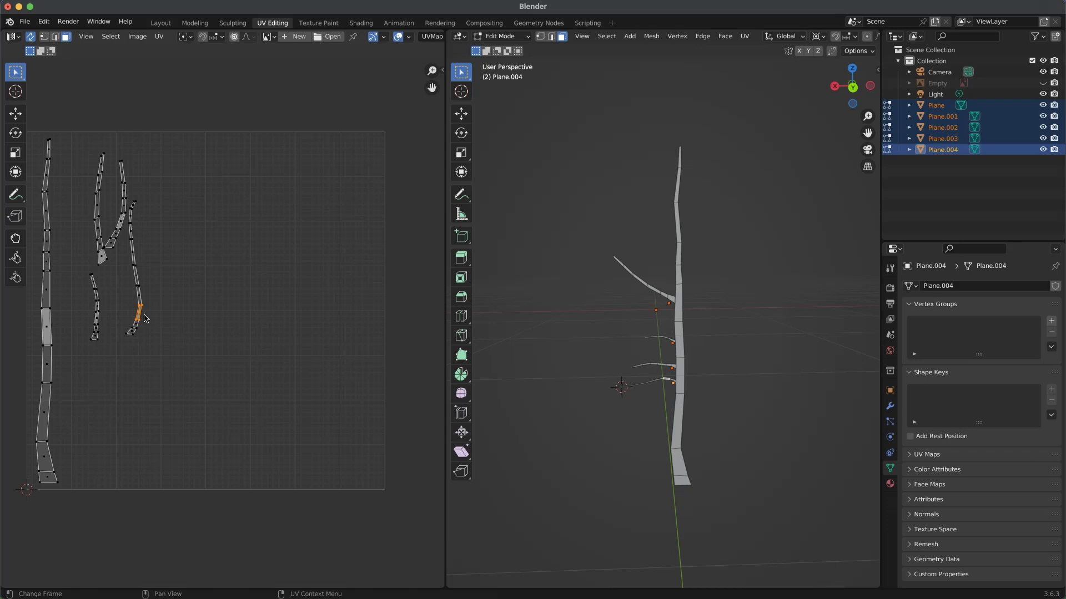
# Step: Move the lowest branch's UV island beside the trunk's lower half and the large upper branch's island close to the trunk's upper half
pyautogui.press('l')
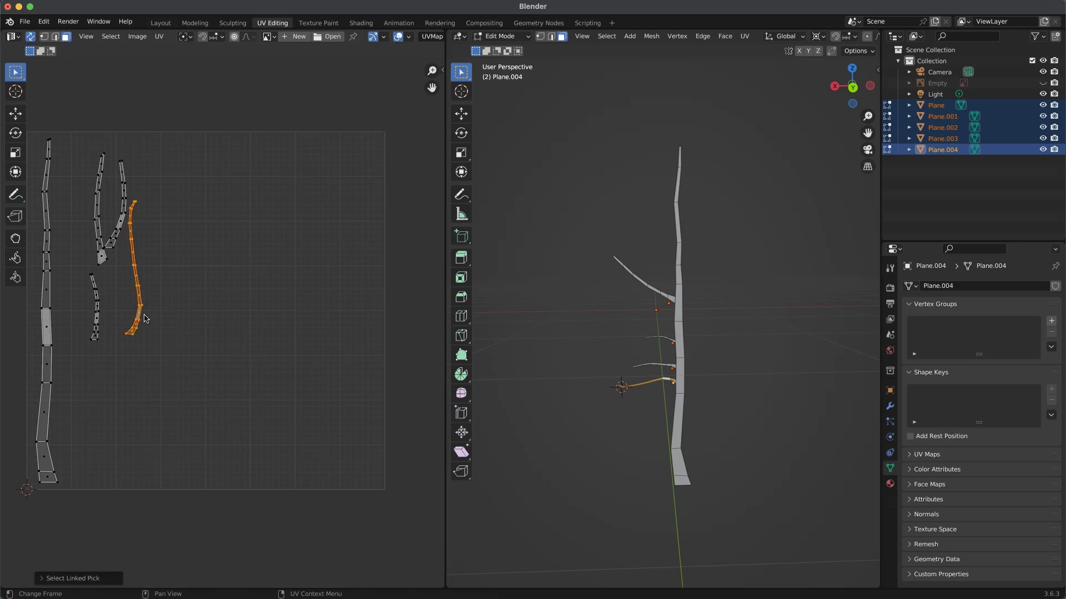
pyautogui.press('g')
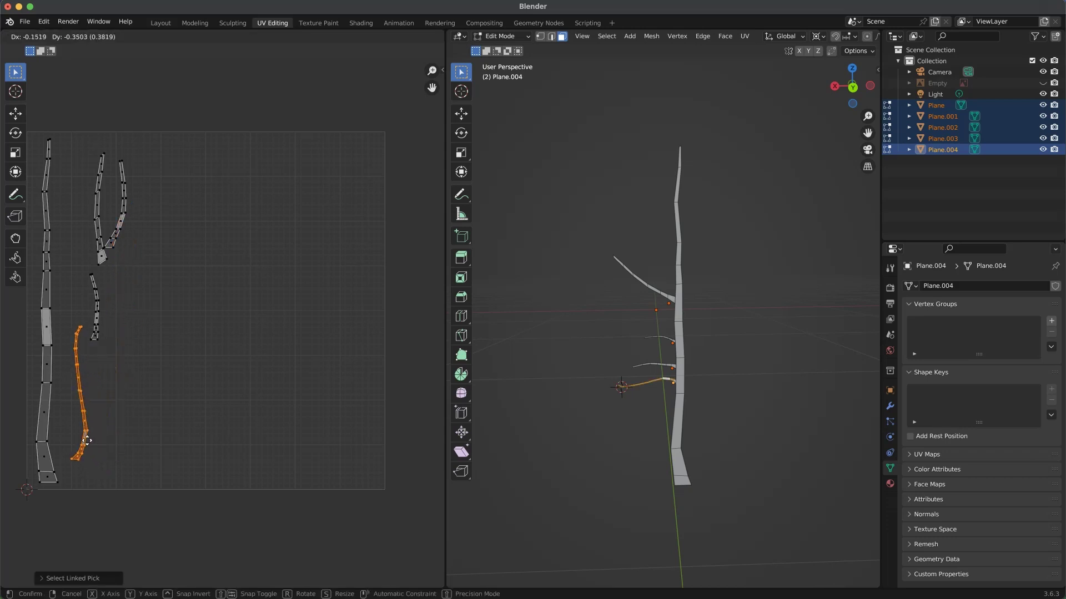
pyautogui.click(87, 441)
pyautogui.click(103, 259)
pyautogui.press('l')
pyautogui.press('g')
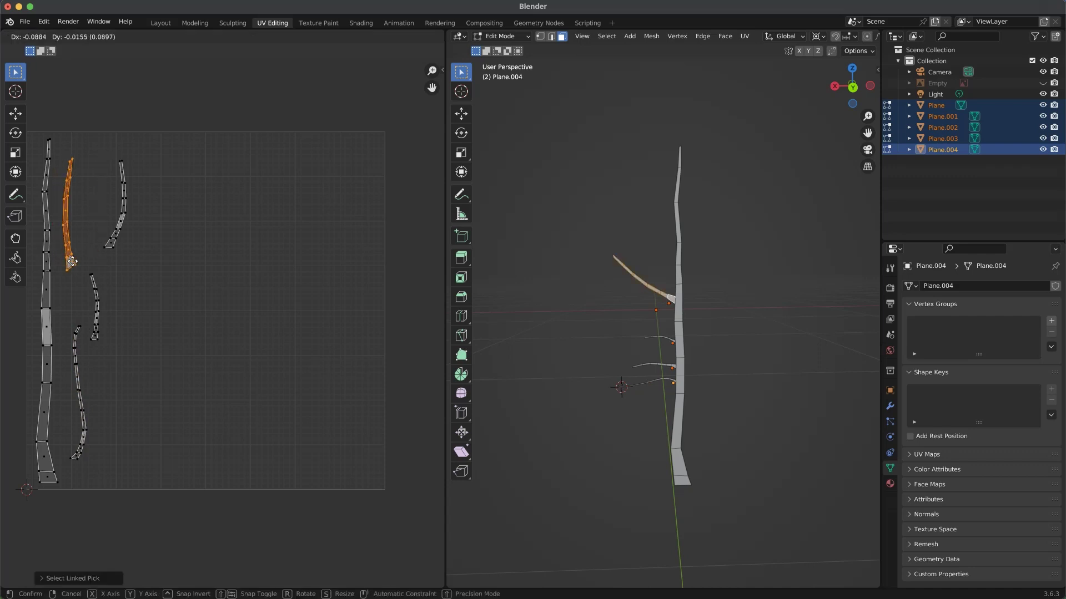
pyautogui.click(74, 264)
pyautogui.press('Tab')
pyautogui.click(639, 329)
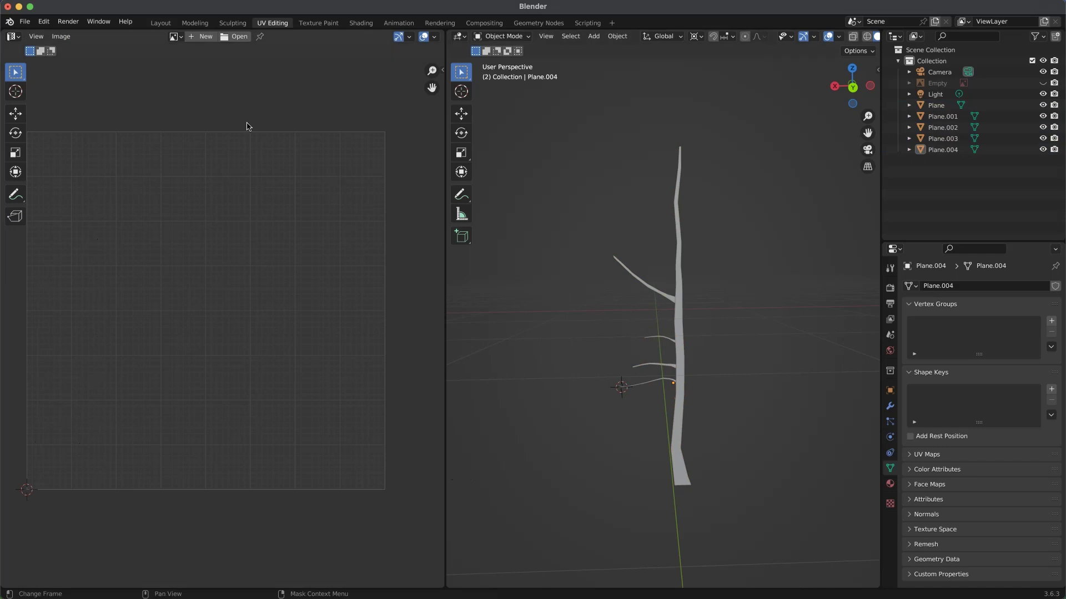
# Step: Return to the Layout workspace and show the tree reference image again
pyautogui.click(171, 25)
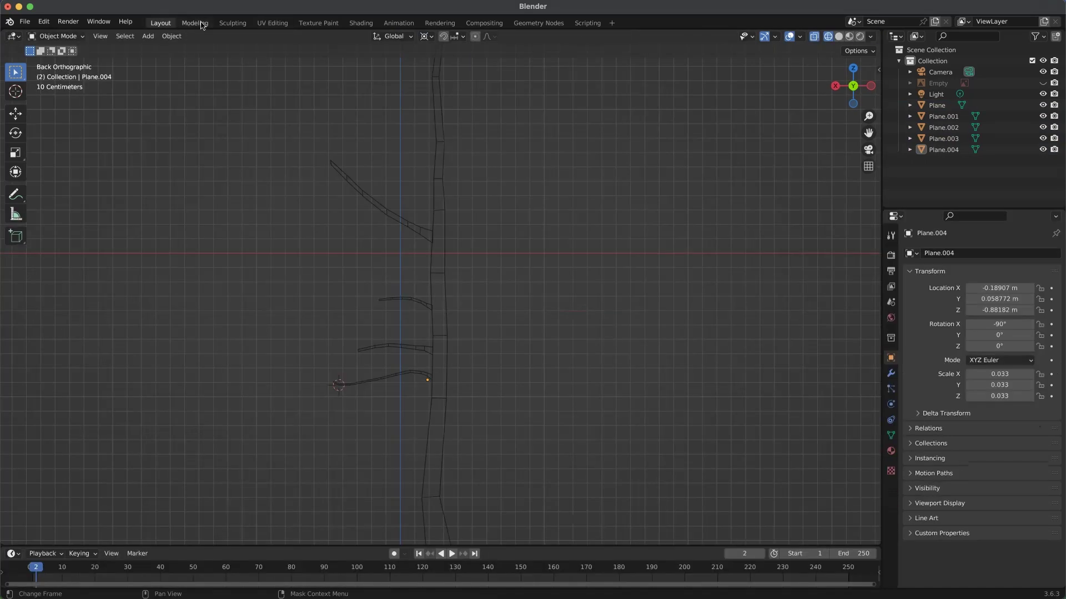
pyautogui.moveTo(457, 276); pyautogui.dragTo(421, 287, button='middle')
pyautogui.click(1043, 82)
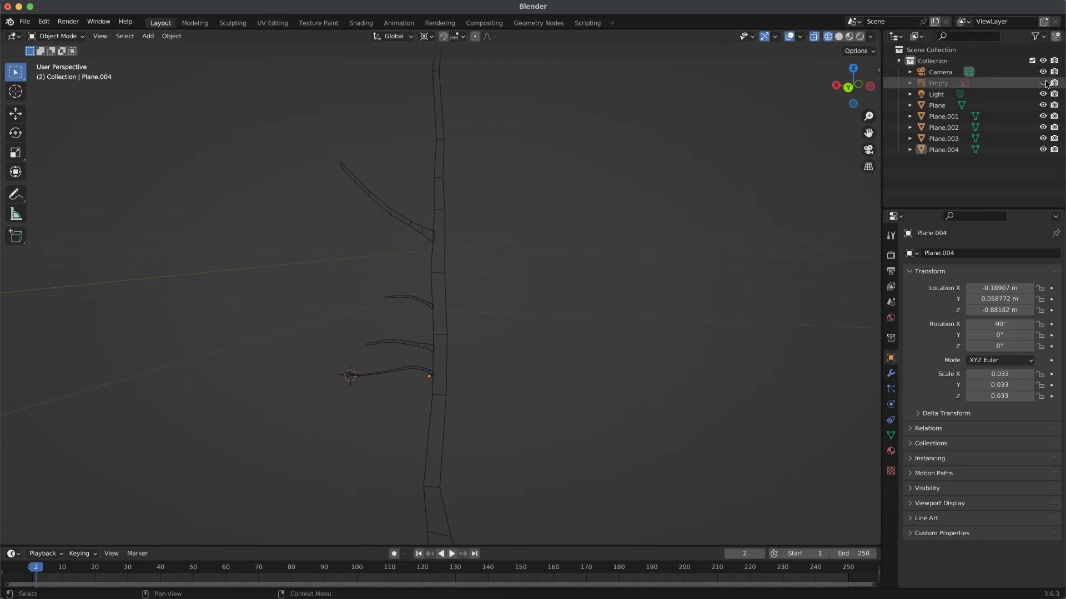
pyautogui.moveTo(427, 243); pyautogui.dragTo(523, 252, button='middle')
pyautogui.scroll(-2, 462, 277)
# Step: Make linked duplicates of the four branches and place them on the bare side of the trunk, over the reference photo
pyautogui.click(455, 241)
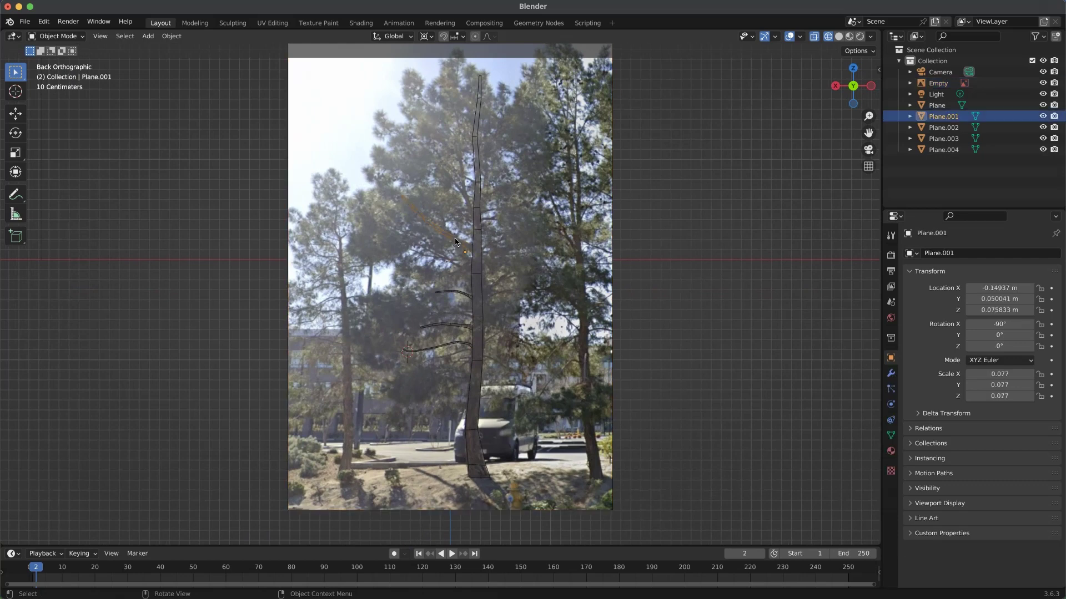
pyautogui.hotkey('alt', 'd')
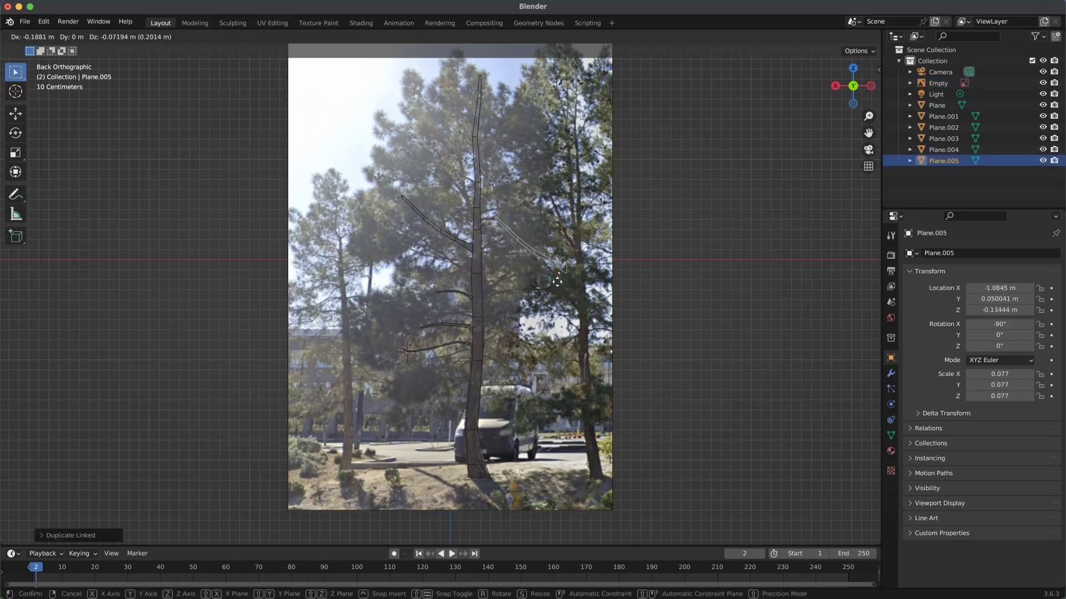
pyautogui.click(548, 293)
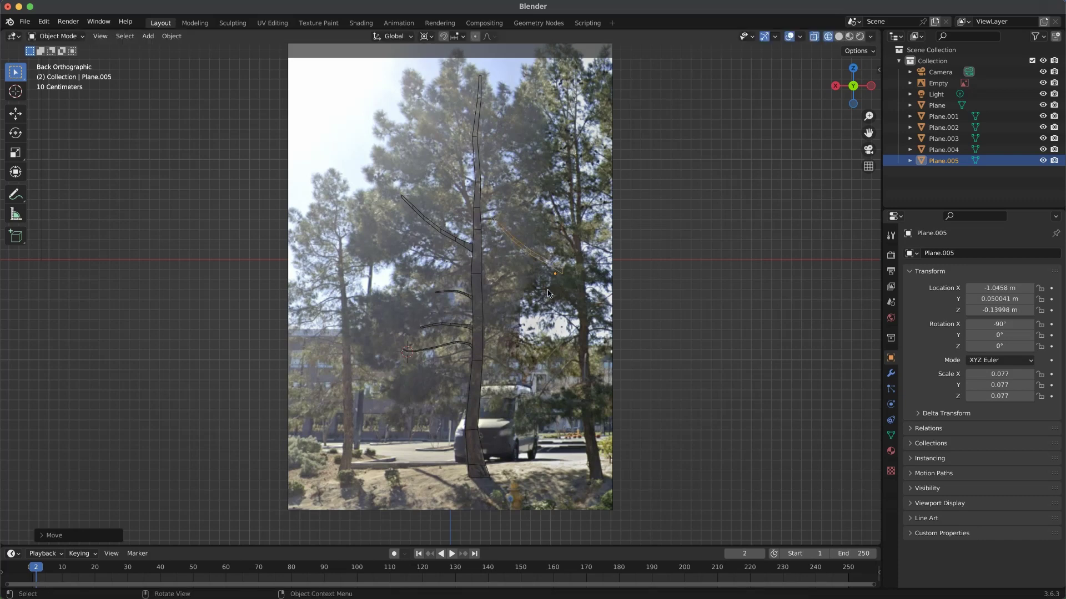
pyautogui.click(460, 297)
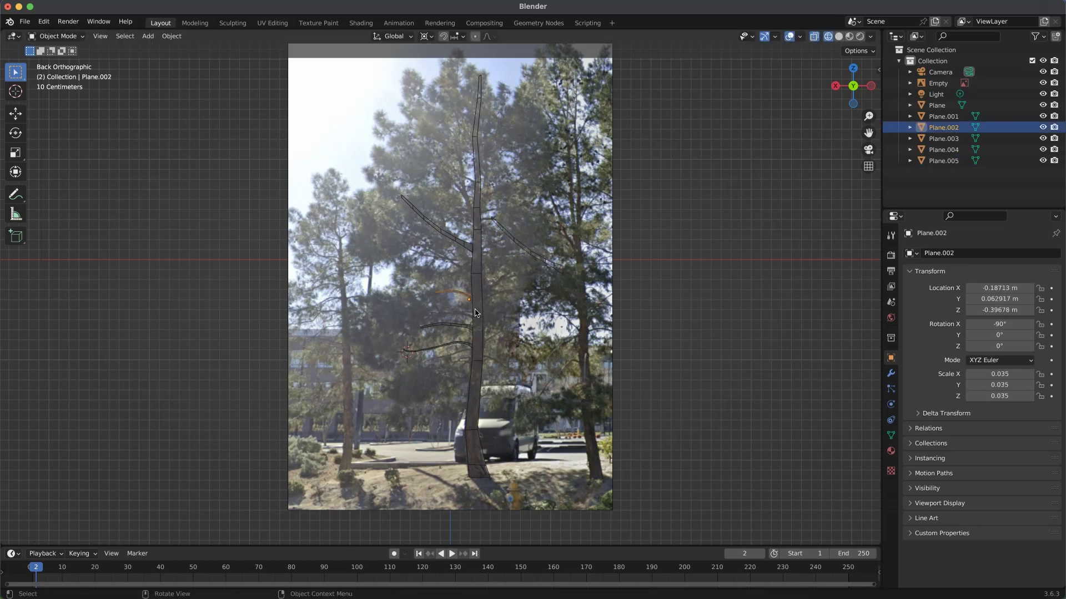
pyautogui.hotkey('alt', 'd')
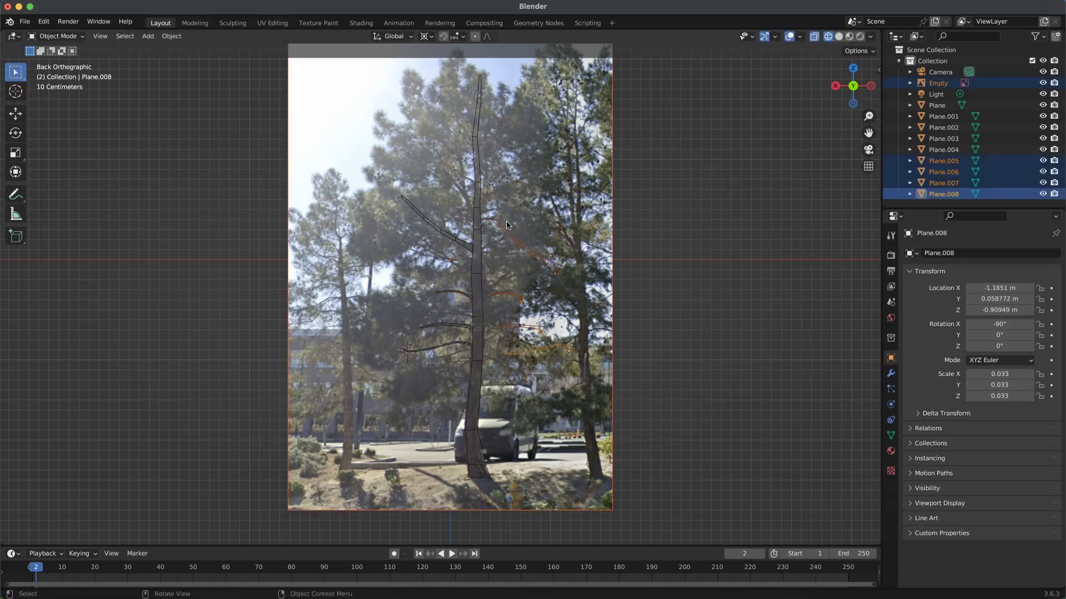
# Step: Exclude the reference image from the selection and rotate the four duplicated branches 180° about the Z axis
pyautogui.keyDown('shift'); pyautogui.click(546, 222); pyautogui.keyUp('shift')
pyautogui.moveTo(576, 221); pyautogui.dragTo(552, 330, button='middle')
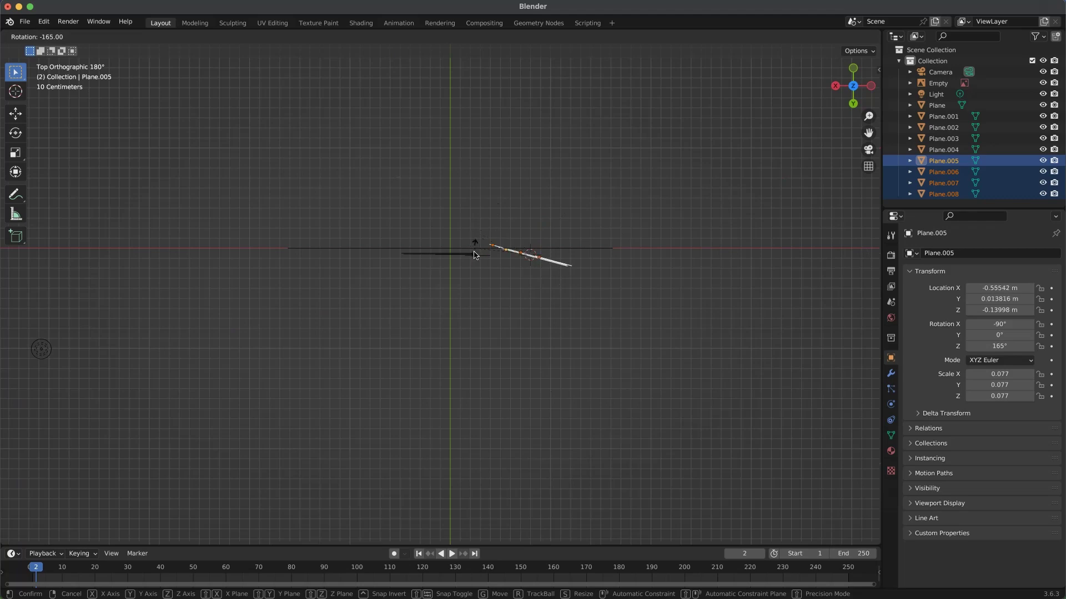
pyautogui.click(476, 265)
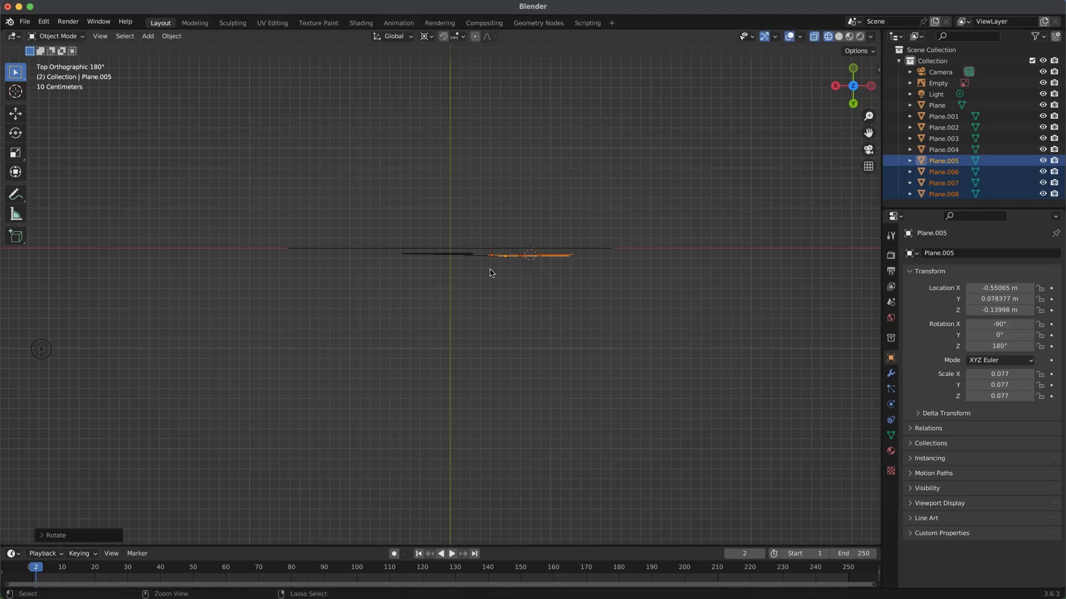
pyautogui.keyDown('alt'); pyautogui.moveTo(530, 326); pyautogui.dragTo(545, 180, button='middle'); pyautogui.keyUp('alt')
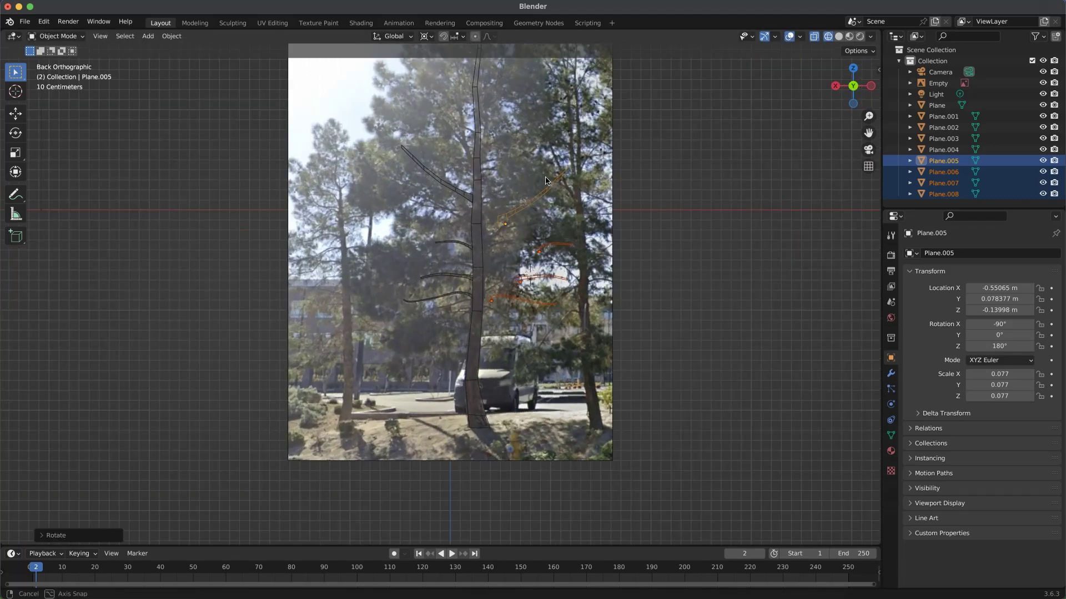
# Step: Move the duplicated large upper branch against the trunk's bare side near mid-height and scale it down slightly
pyautogui.click(626, 207)
pyautogui.moveTo(528, 206); pyautogui.dragTo(530, 182)
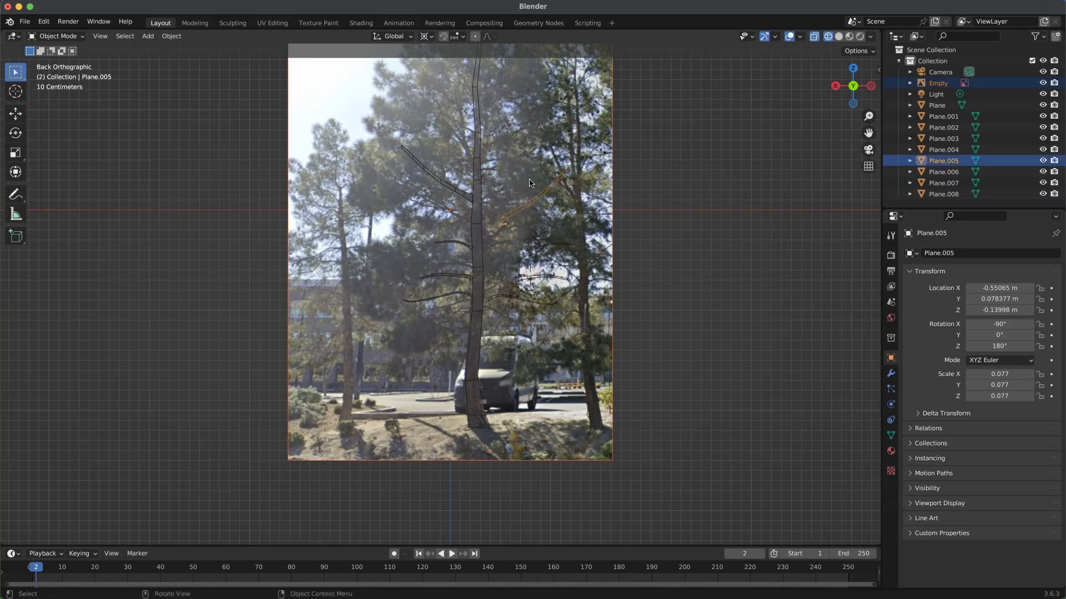
pyautogui.click(532, 208)
pyautogui.click(531, 208)
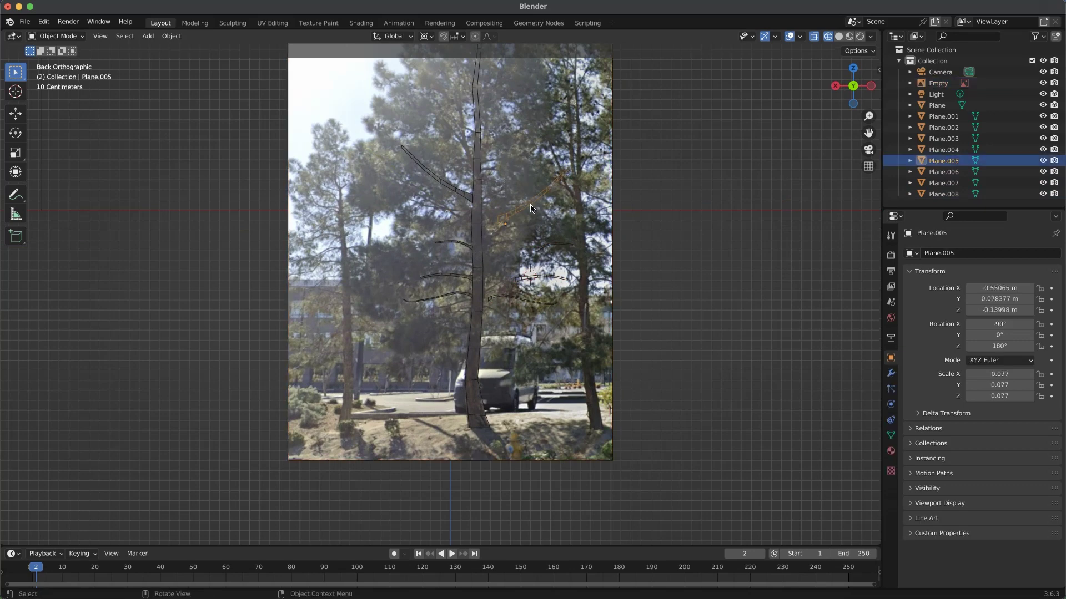
pyautogui.press('g')
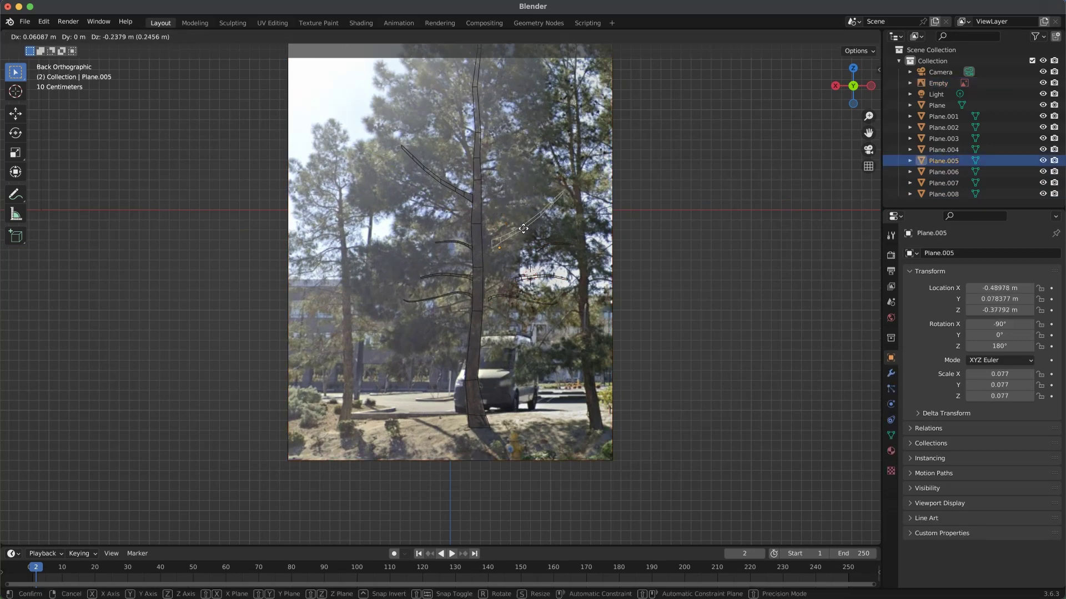
pyautogui.click(515, 232)
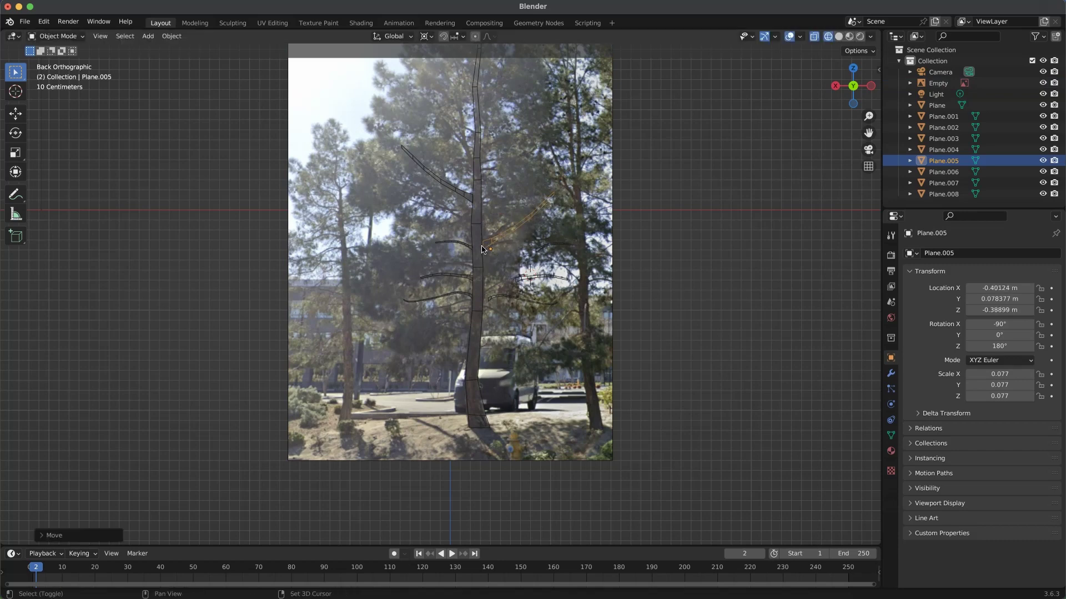
pyautogui.press('s')
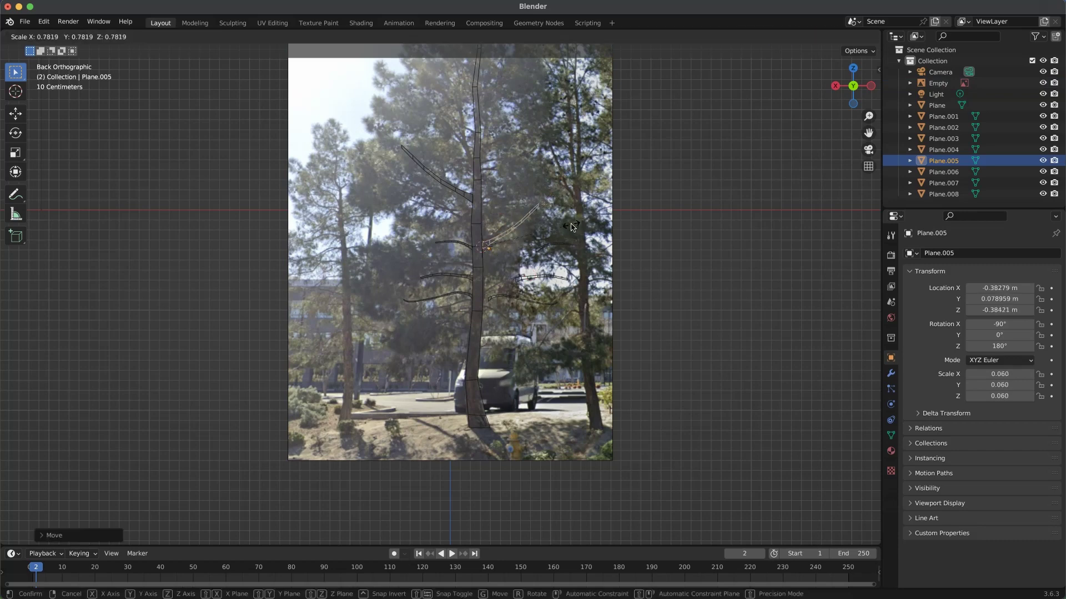
pyautogui.click(566, 245)
# Step: Attach the lowest duplicated branch to the trunk's bare side, scale it to about 0.029 and tilt it downward
pyautogui.moveTo(511, 296); pyautogui.dragTo(482, 310)
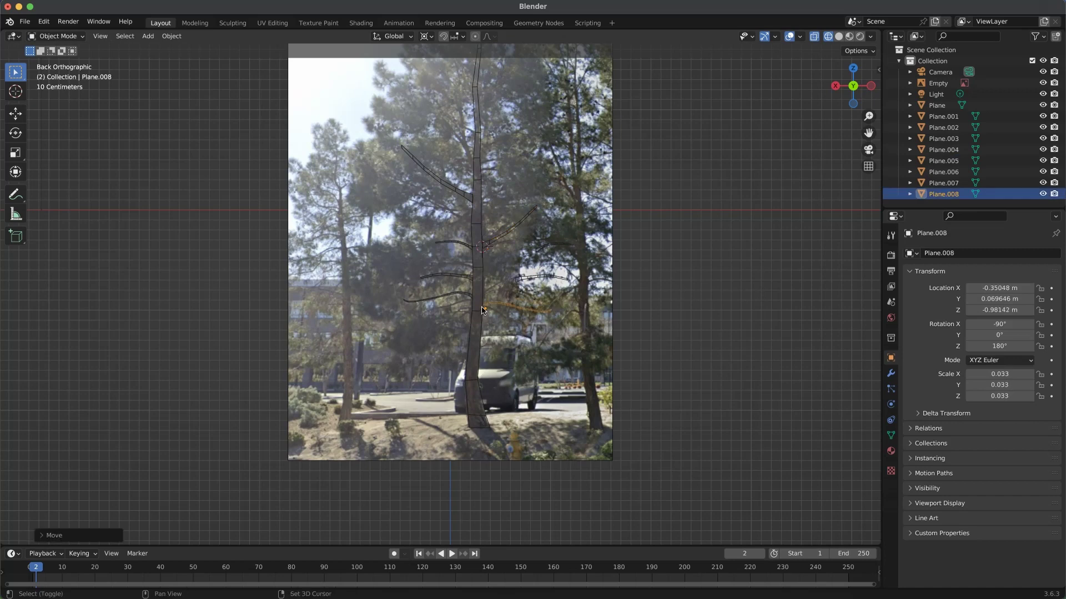
pyautogui.press('s')
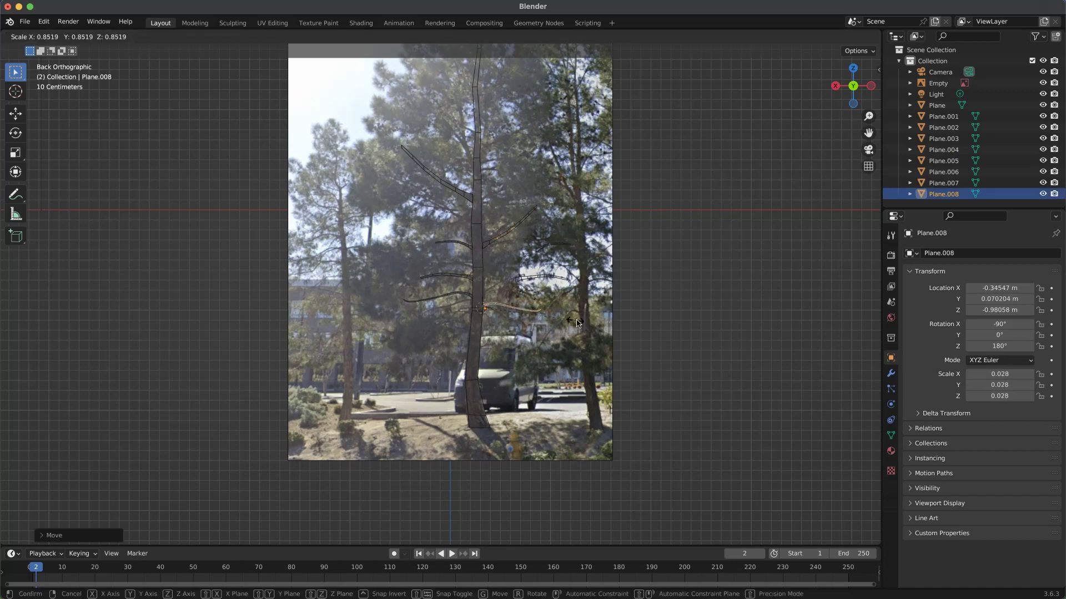
pyautogui.click(579, 324)
pyautogui.press('r')
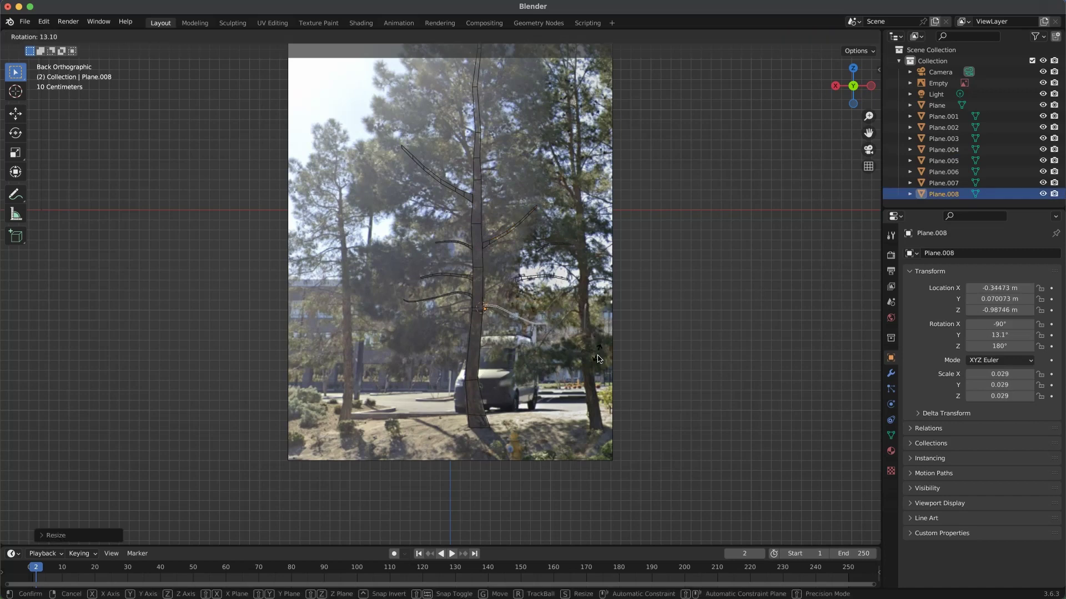
pyautogui.click(561, 306)
# Step: Move the duplicated branch above the lowest one onto the trunk's bare side, tilt it upward about 19° and adjust its position
pyautogui.click(543, 278)
pyautogui.scroll(1, 541, 279)
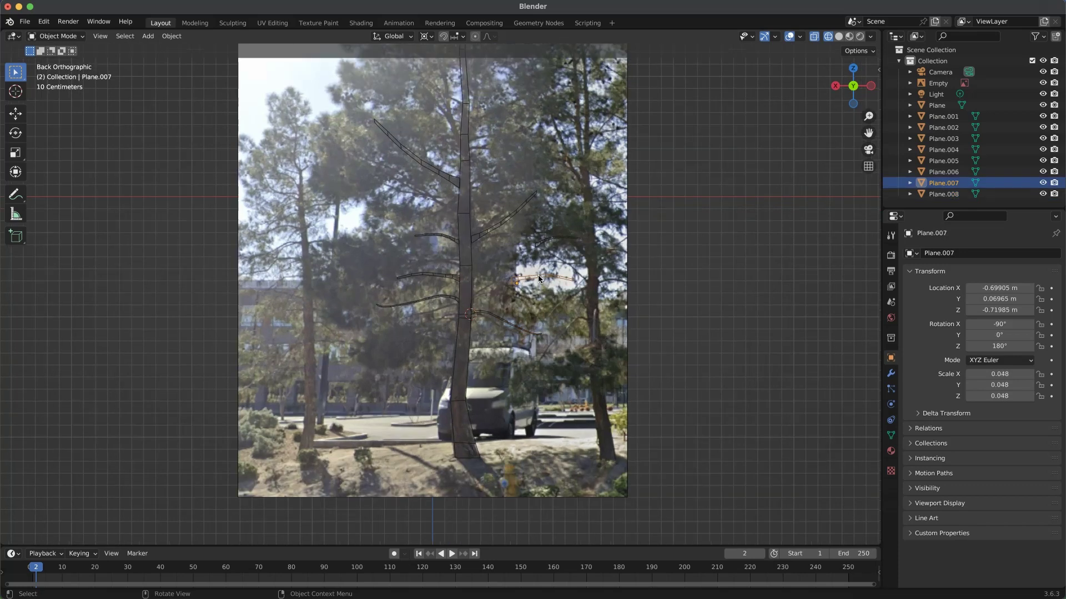
pyautogui.press('g')
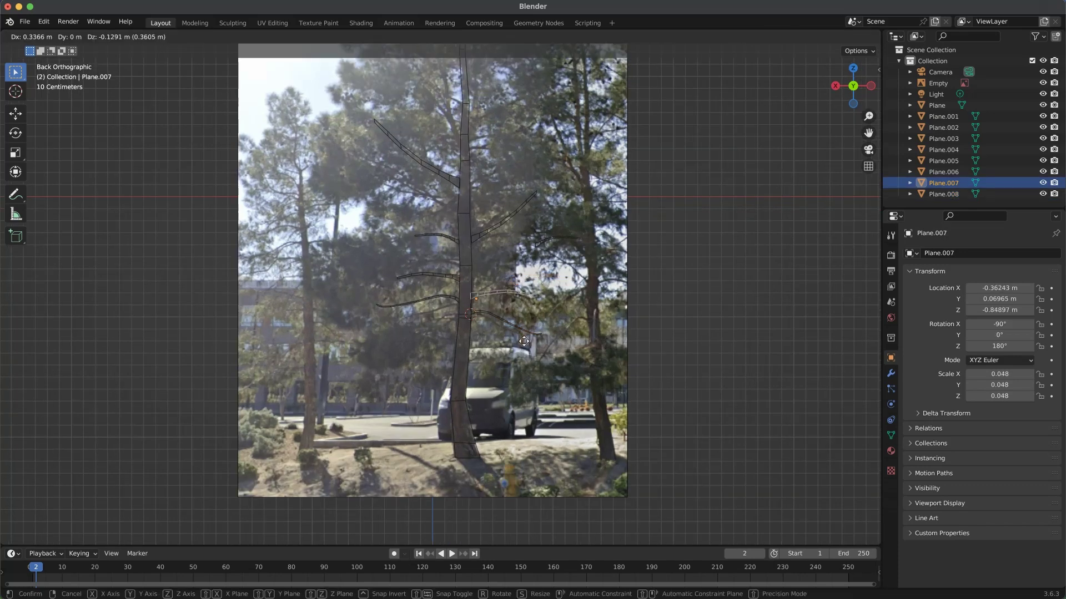
pyautogui.click(528, 339)
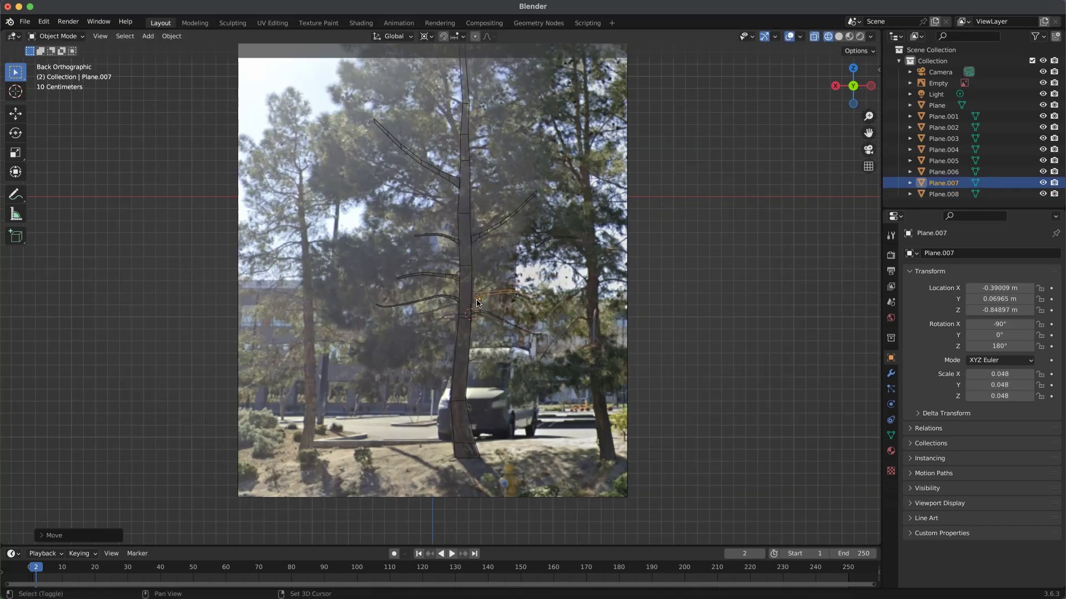
pyautogui.press('r')
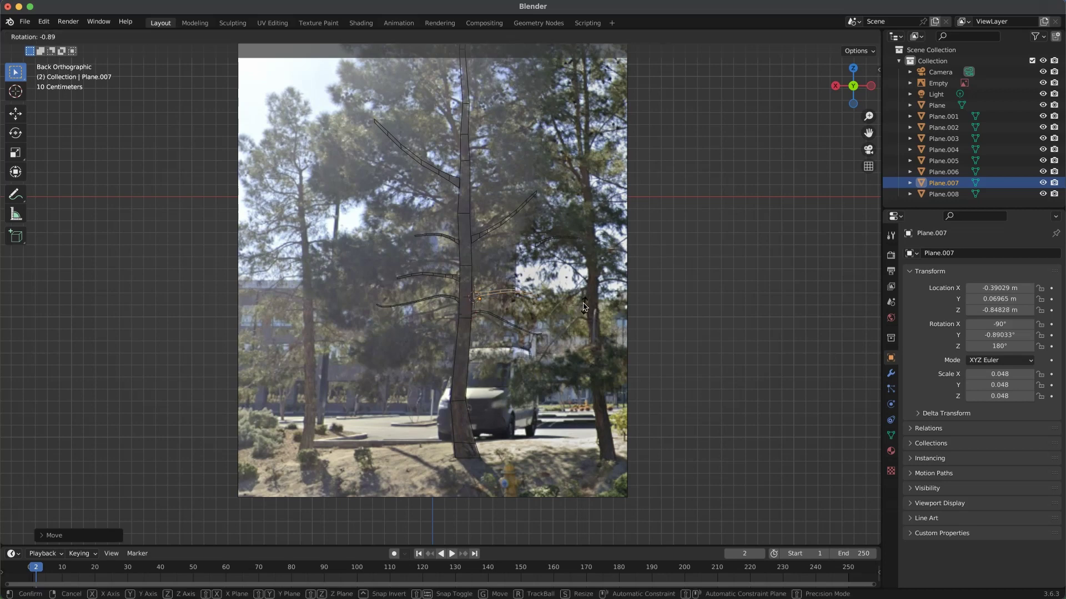
pyautogui.click(572, 299)
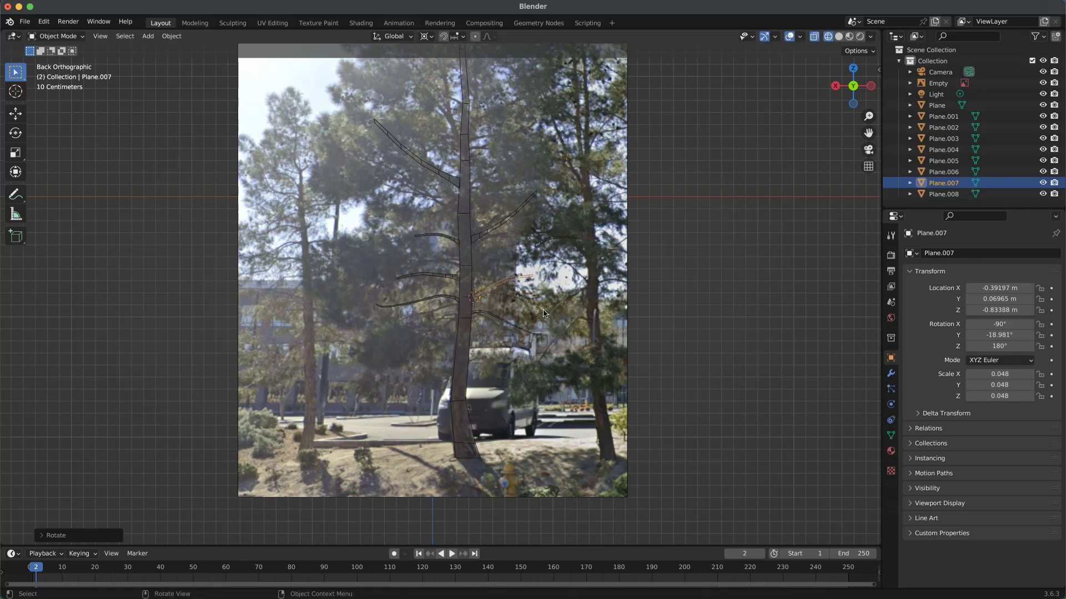
pyautogui.press('g')
pyautogui.click(596, 303)
pyautogui.click(690, 285)
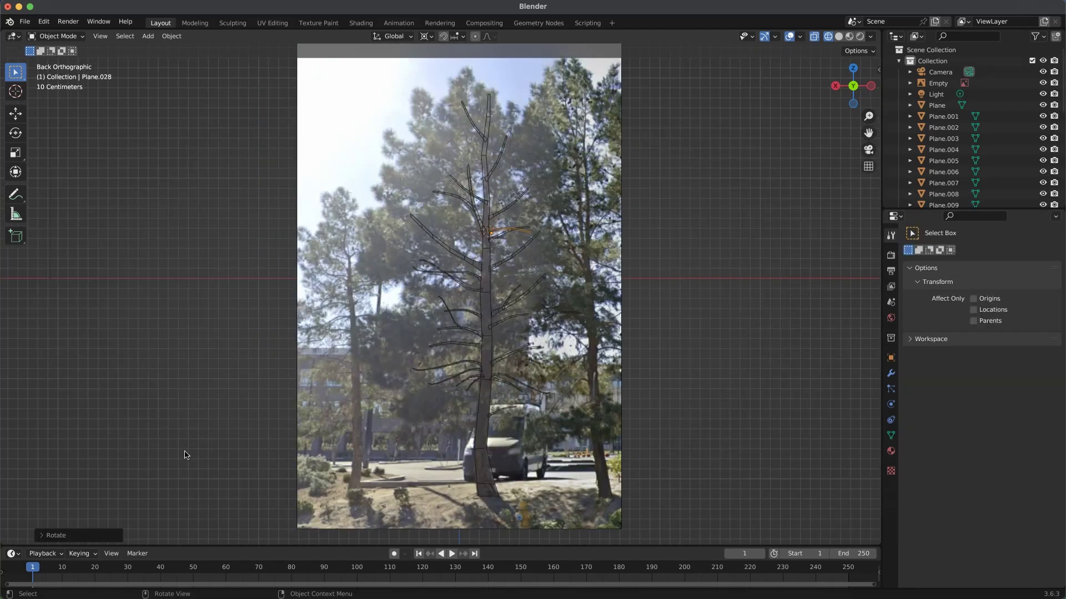
# Step: Move the tree reference image off the model so it stands beside the trunk and branches
pyautogui.scroll(5, 434, 332)
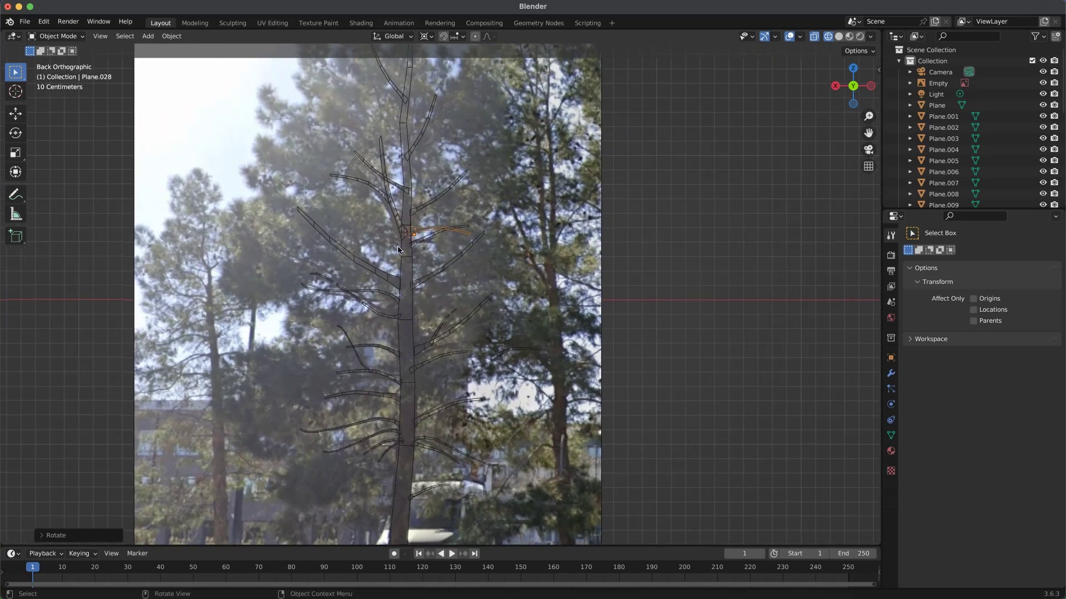
pyautogui.scroll(-3, 397, 247)
pyautogui.keyDown('shift'); pyautogui.moveTo(332, 320); pyautogui.dragTo(428, 303, button='middle'); pyautogui.keyUp('shift')
pyautogui.click(427, 304)
pyautogui.press('g')
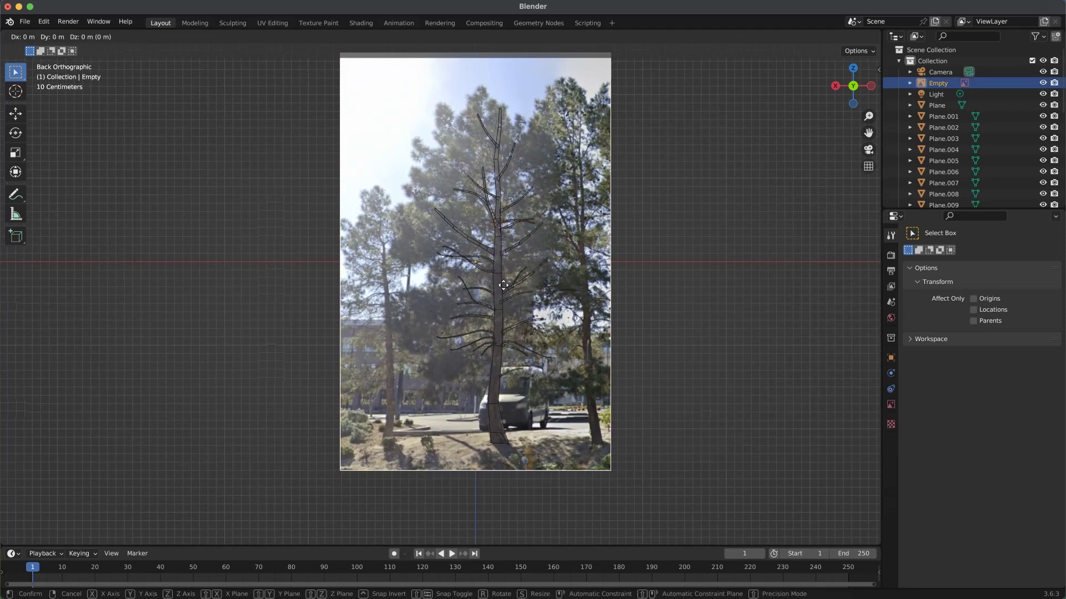
pyautogui.click(288, 289)
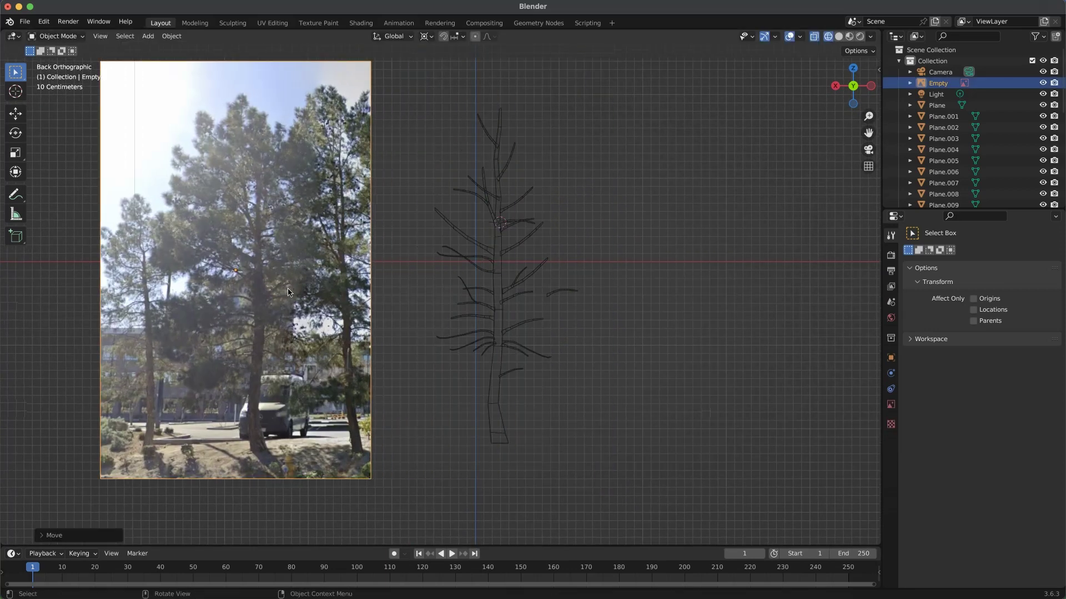
# Step: Move the detached curved branch onto the trunk at about mid-height and clear the selection
pyautogui.scroll(2, 568, 265)
pyautogui.keyDown('shift'); pyautogui.moveTo(513, 327); pyautogui.dragTo(651, 342, button='middle'); pyautogui.keyUp('shift')
pyautogui.click(688, 322)
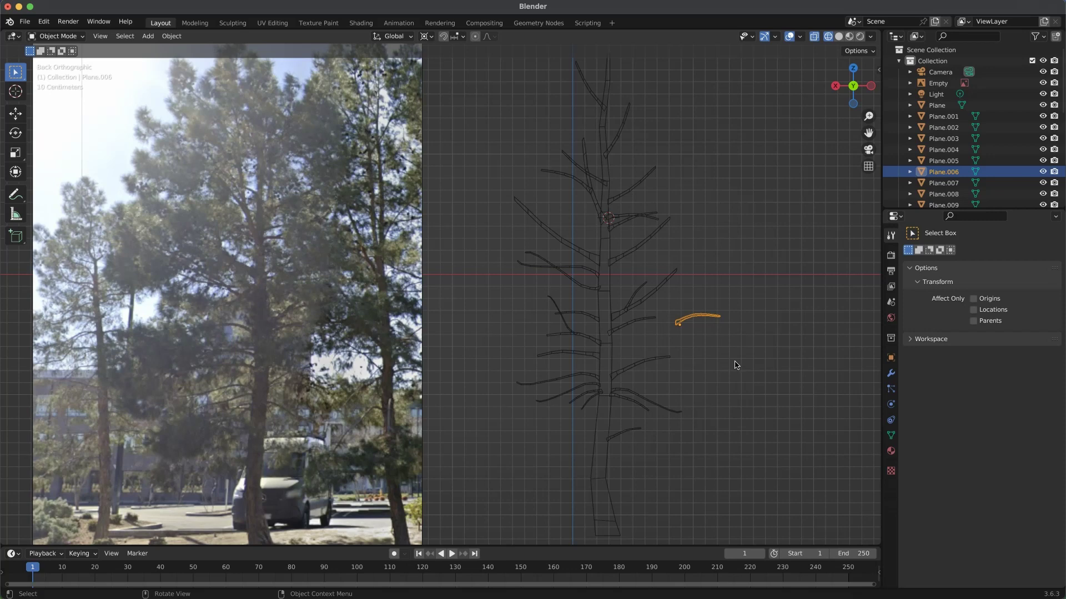
pyautogui.press('g')
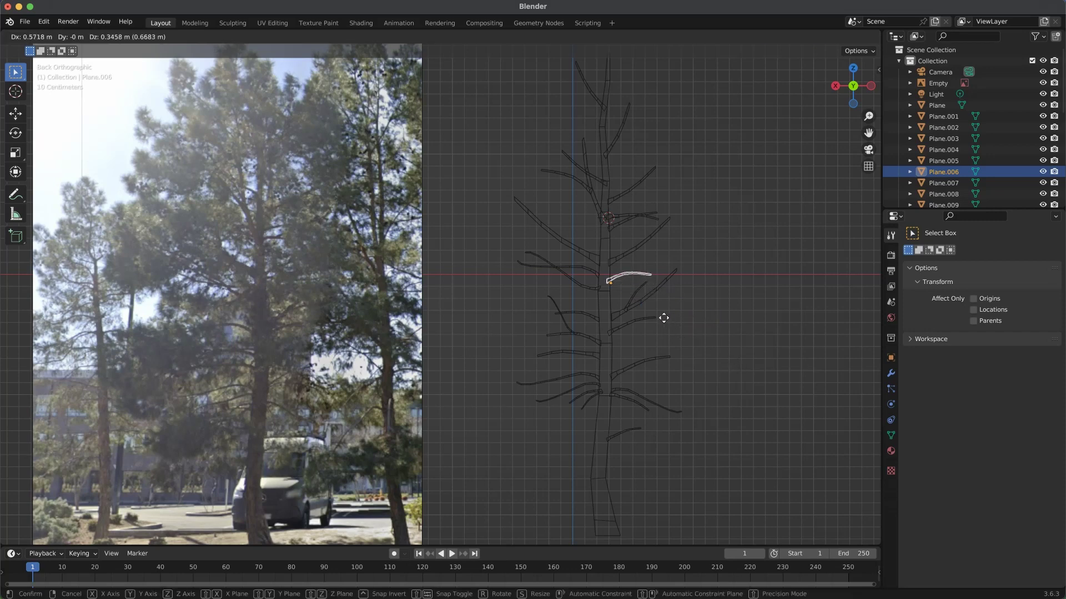
pyautogui.click(666, 315)
pyautogui.click(687, 397)
pyautogui.scroll(-2, 672, 397)
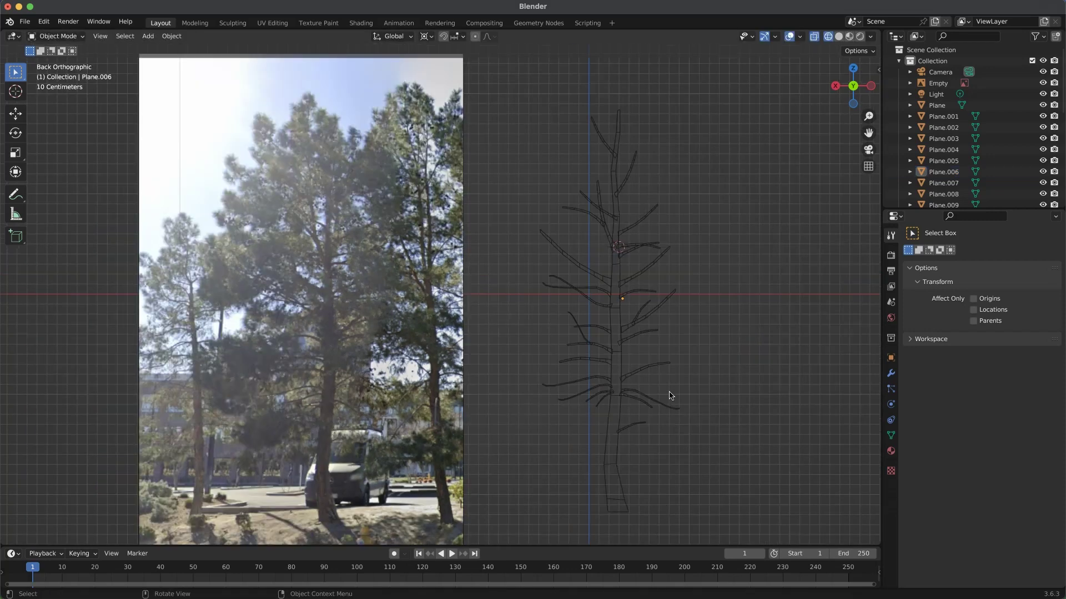
pyautogui.scroll(3, 669, 397)
pyautogui.scroll(-2, 682, 413)
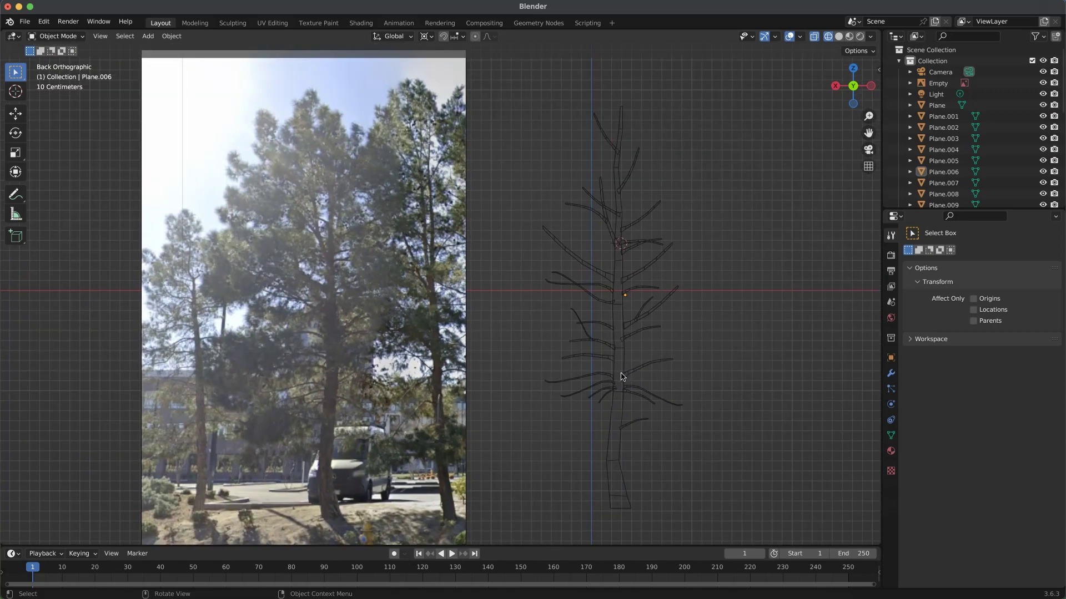
# Step: Add a Solidify modifier to the trunk and set its thickness to 0.14 m
pyautogui.moveTo(618, 405); pyautogui.dragTo(777, 366, button='middle')
pyautogui.click(623, 412)
pyautogui.click(891, 373)
pyautogui.click(942, 254)
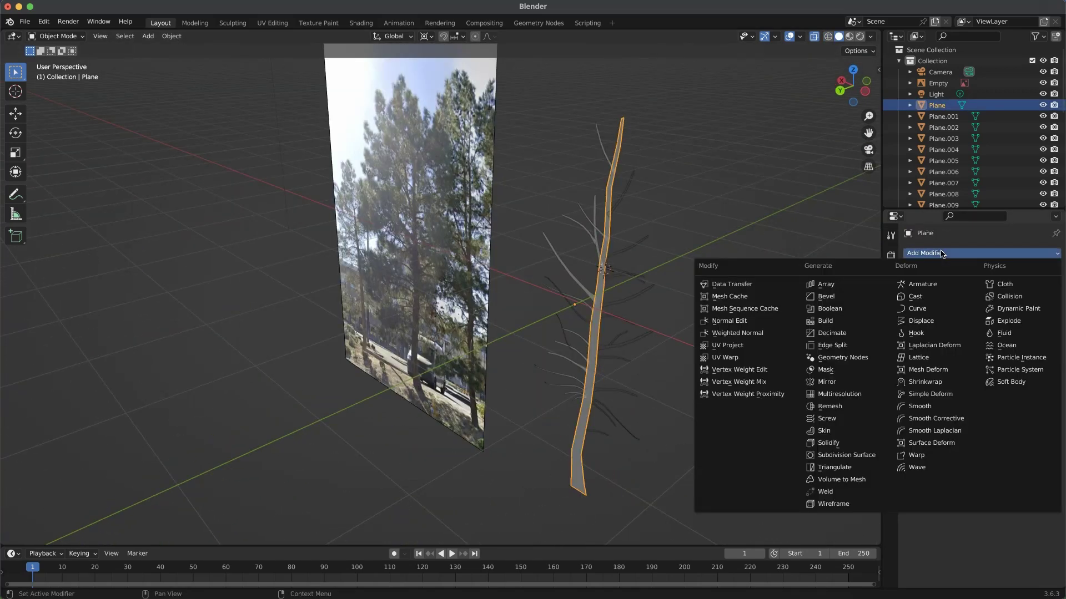
pyautogui.click(839, 443)
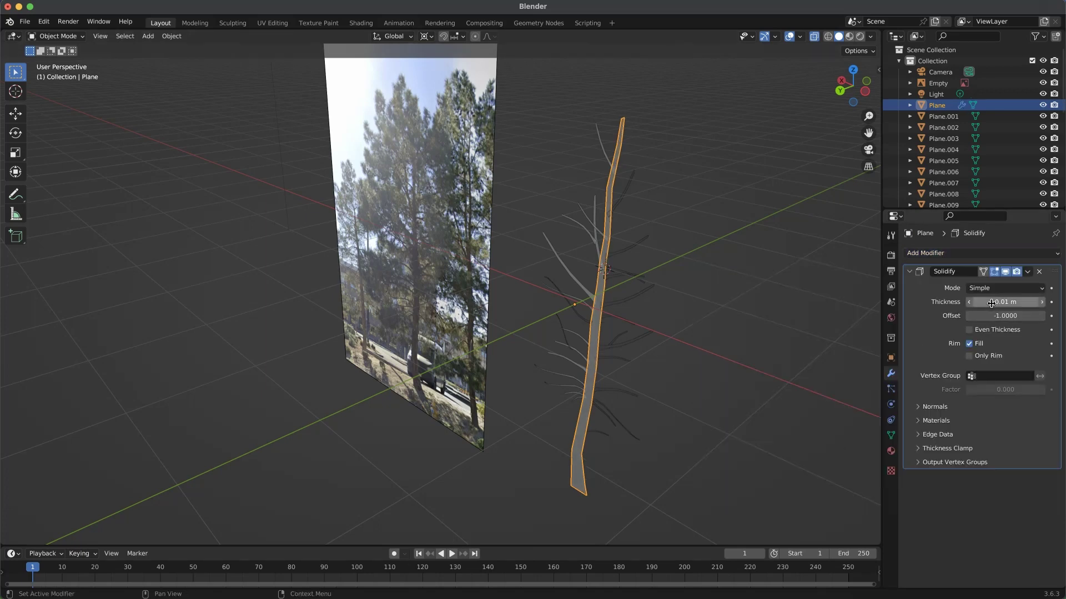
pyautogui.click(929, 320)
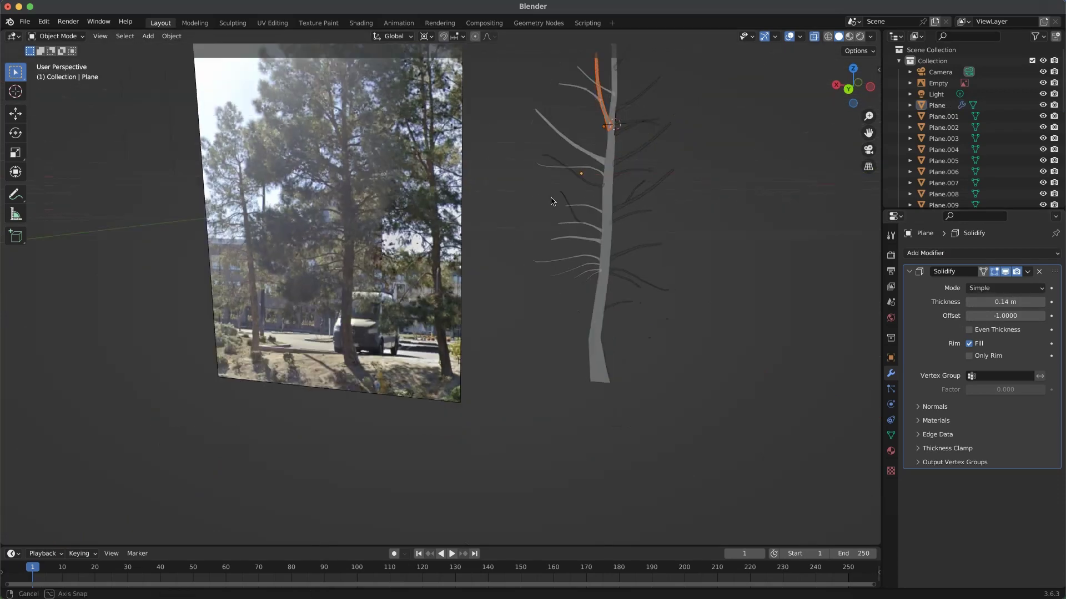
# Step: Examine the thickened trunk and how the branches meet it from above, behind and in perspective
pyautogui.moveTo(552, 200); pyautogui.dragTo(590, 227, button='middle')
pyautogui.moveTo(589, 183); pyautogui.dragTo(577, 299, button='middle')
pyautogui.keyDown('shift'); pyautogui.moveTo(589, 168); pyautogui.dragTo(523, 348, button='middle'); pyautogui.keyUp('shift')
pyautogui.scroll(9, 526, 235)
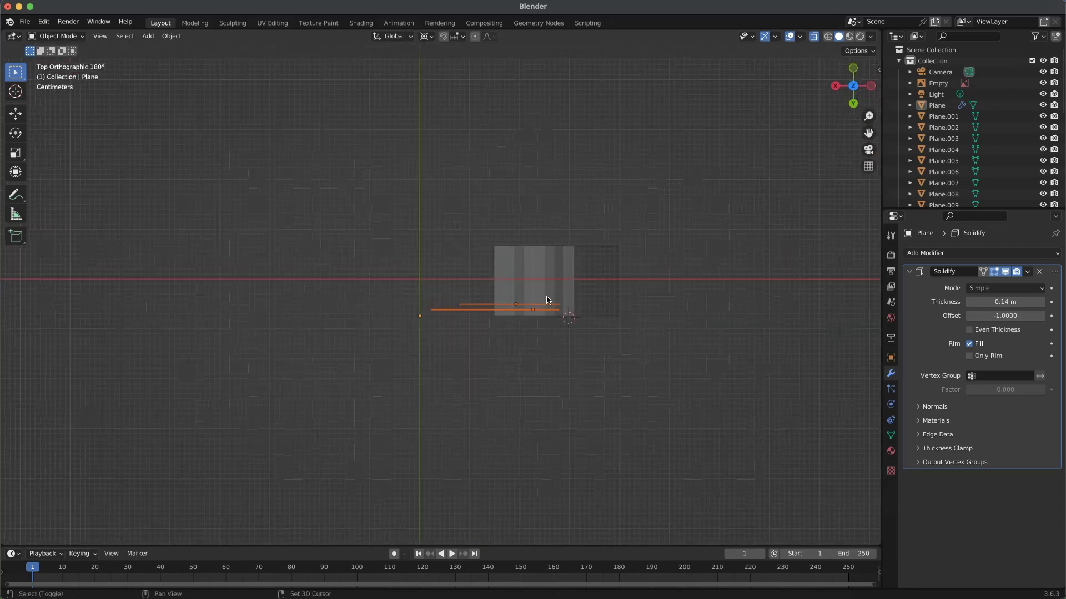
pyautogui.moveTo(547, 282); pyautogui.dragTo(577, 297, button='middle')
pyautogui.scroll(-5, 572, 384)
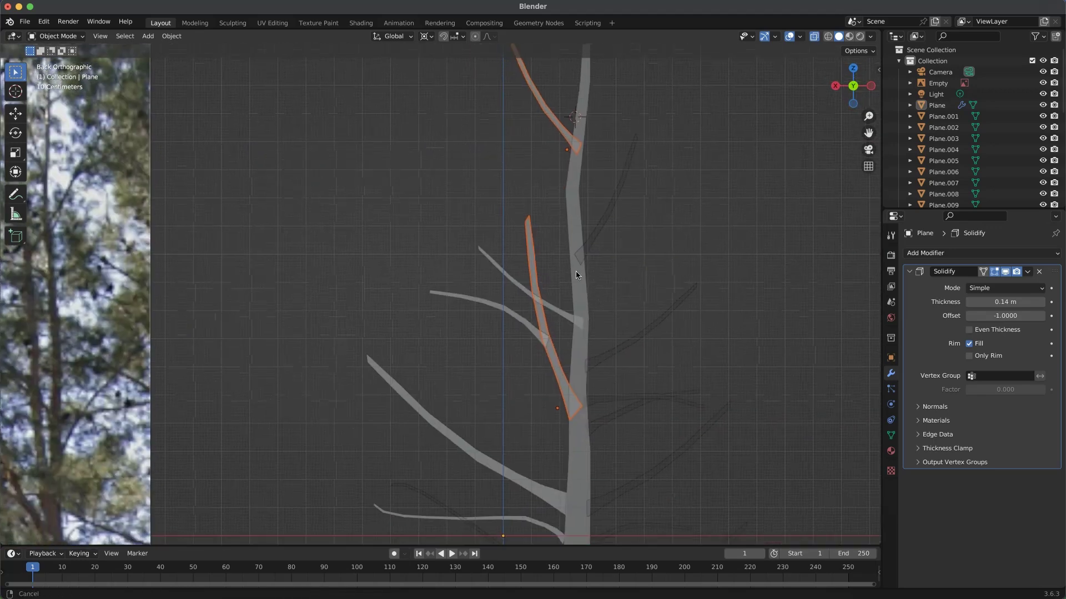
pyautogui.scroll(-2, 558, 239)
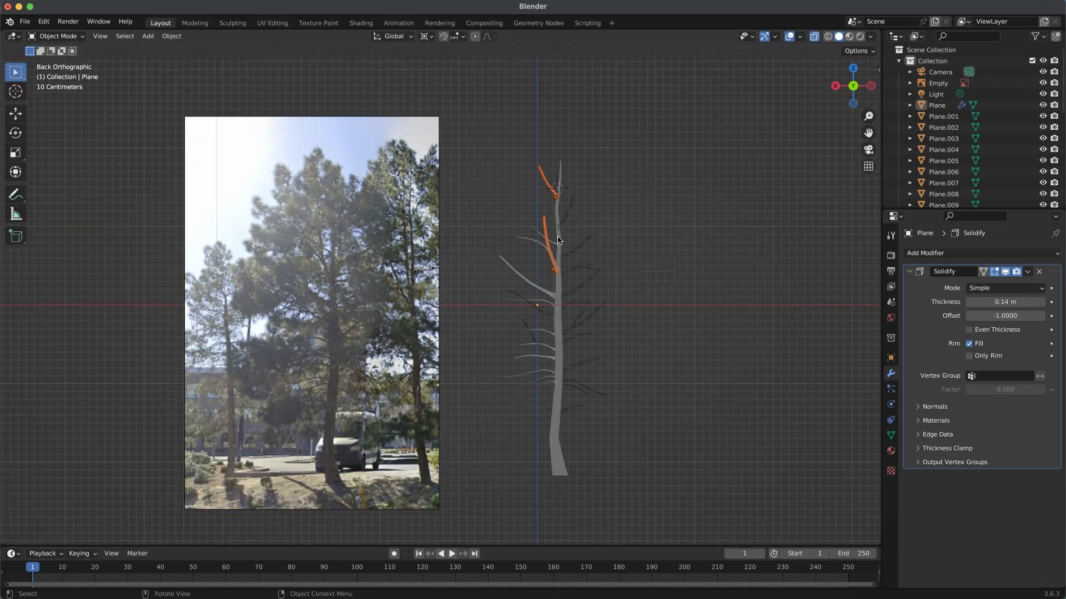
pyautogui.scroll(3, 557, 261)
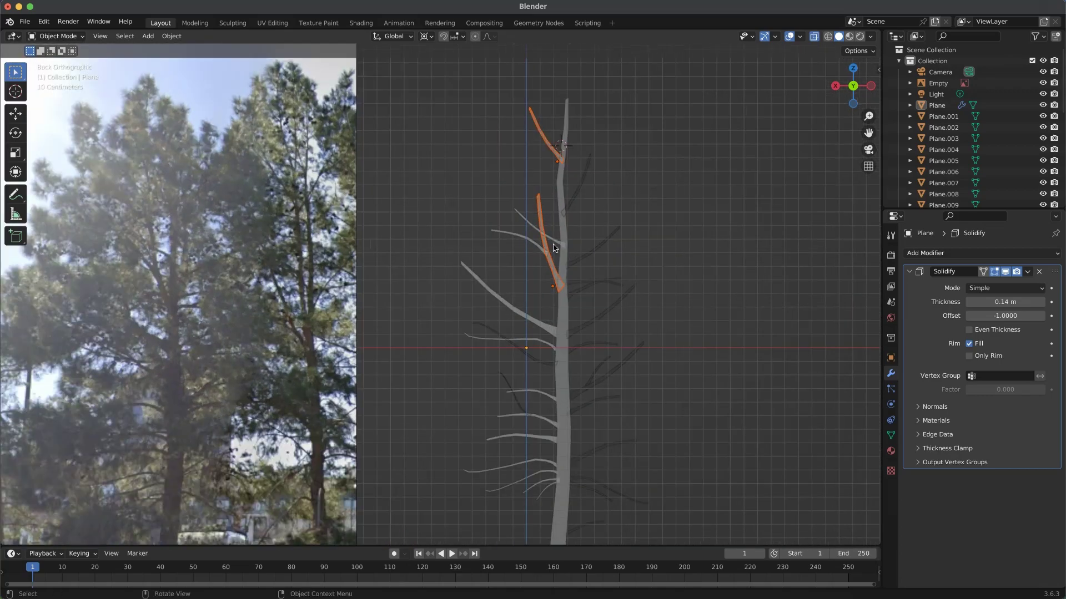
pyautogui.moveTo(558, 256); pyautogui.dragTo(606, 304, button='middle')
pyautogui.moveTo(584, 357); pyautogui.dragTo(560, 344, button='middle')
# Step: Reduce the trunk's Solidify thickness to 0.08 m
pyautogui.click(614, 284)
pyautogui.moveTo(613, 285); pyautogui.dragTo(573, 201, button='middle')
pyautogui.click(580, 198)
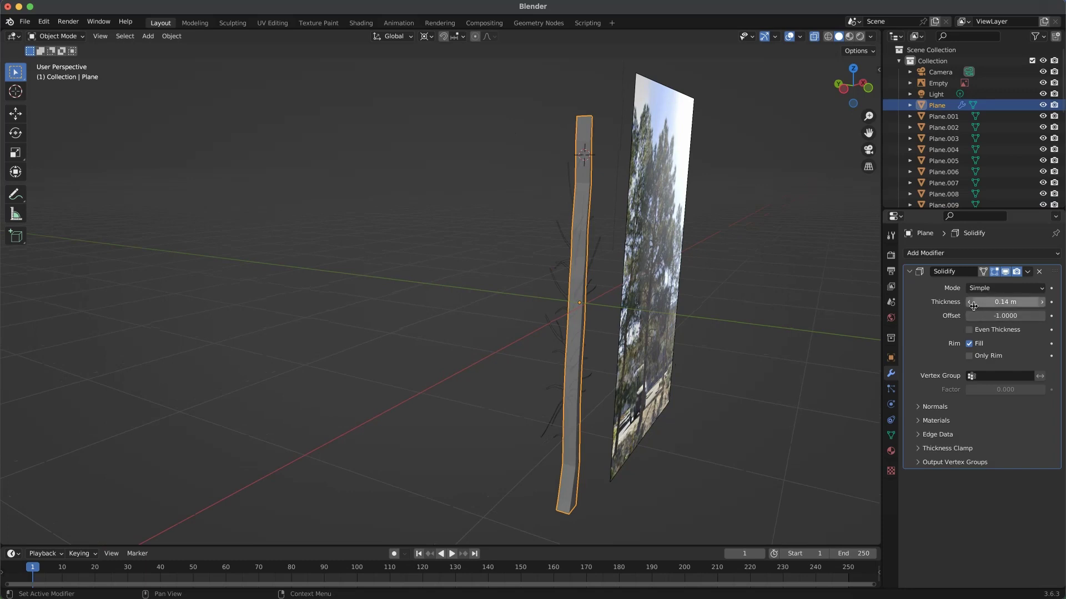
pyautogui.moveTo(970, 305); pyautogui.dragTo(938, 305)
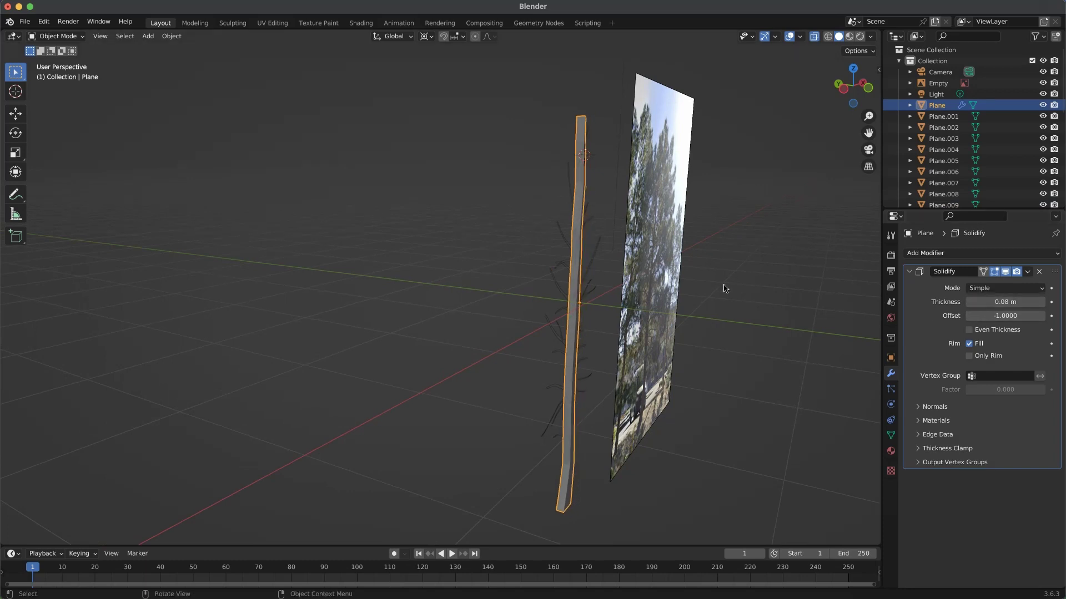
# Step: Rotate one upper branch about the global Z axis so it projects outward from the trunk's flat face
pyautogui.moveTo(705, 281); pyautogui.dragTo(753, 285, button='middle')
pyautogui.click(603, 250)
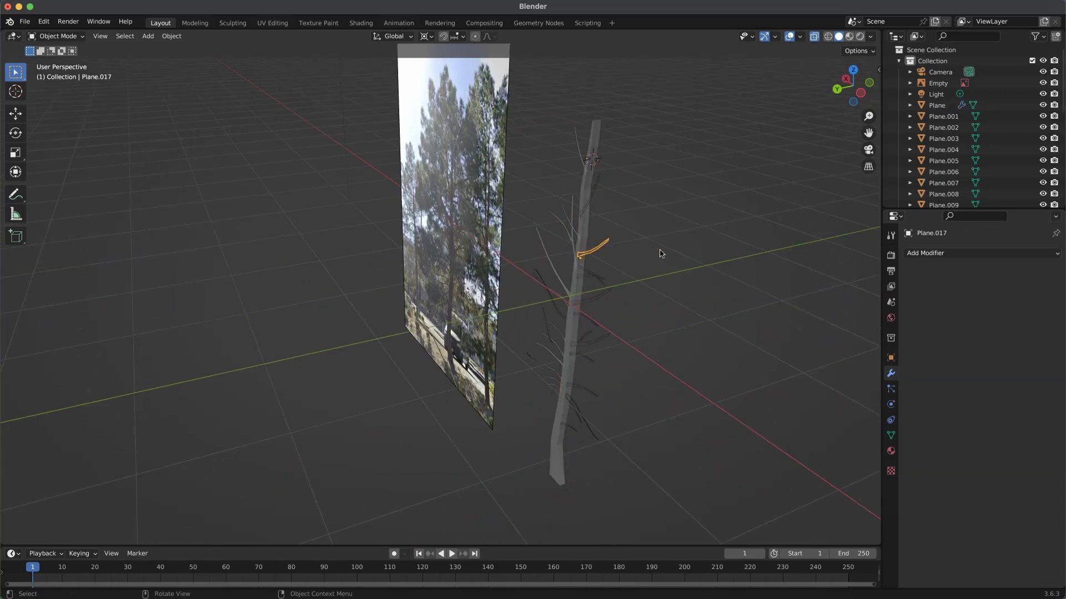
pyautogui.press('r')
pyautogui.press('z')
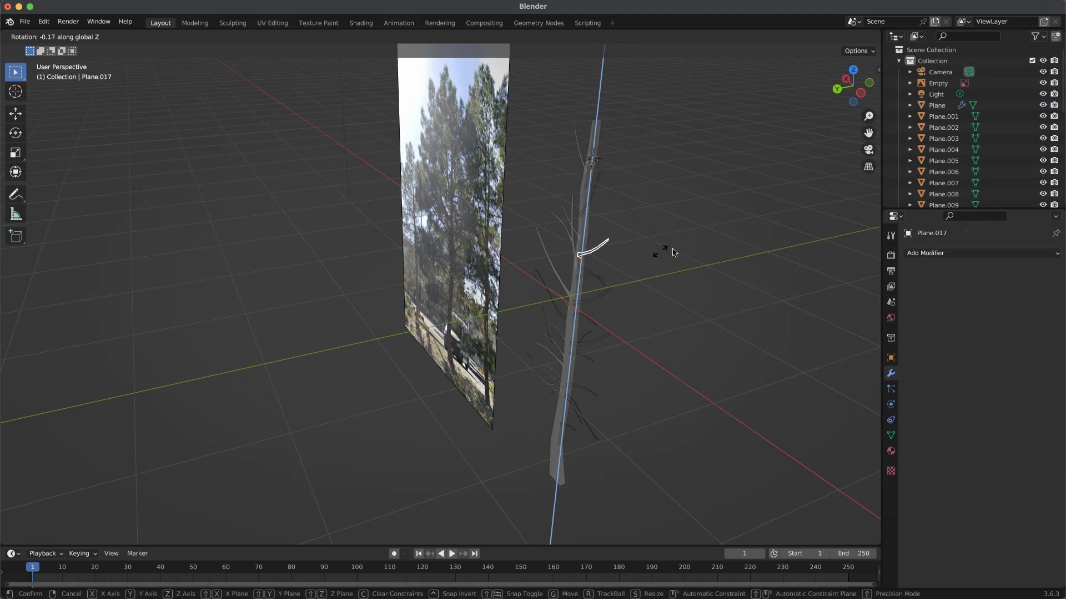
pyautogui.click(744, 124)
# Step: Rotate a second upper branch about the global Z axis so it projects from the opposite face of the trunk
pyautogui.moveTo(737, 159); pyautogui.dragTo(606, 237, button='middle')
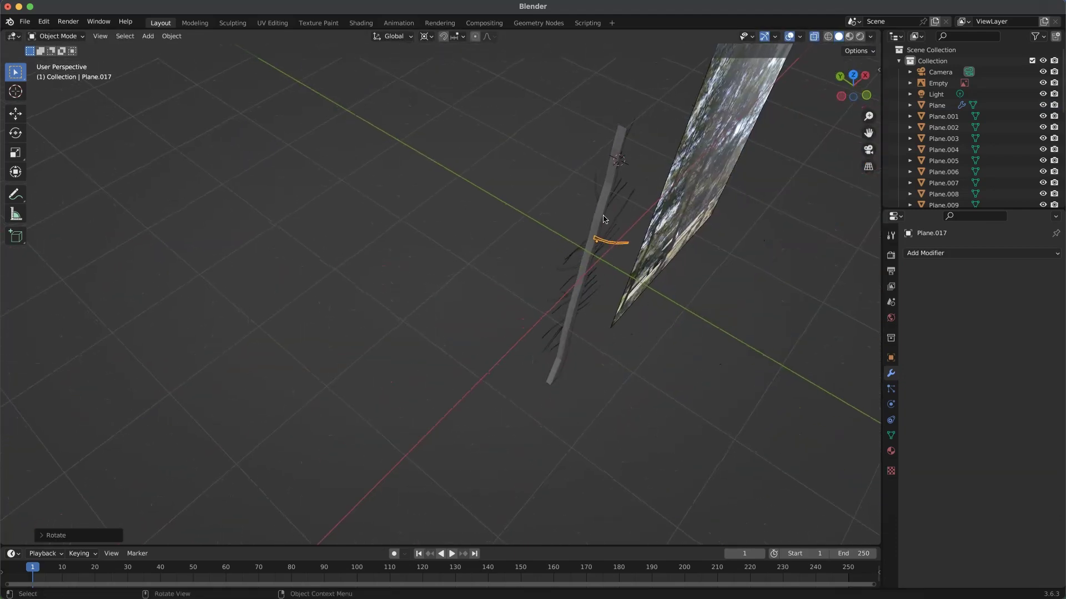
pyautogui.click(573, 257)
pyautogui.rightClick(573, 257)
pyautogui.moveTo(555, 285); pyautogui.dragTo(659, 252, button='middle')
pyautogui.press('r')
pyautogui.press('z')
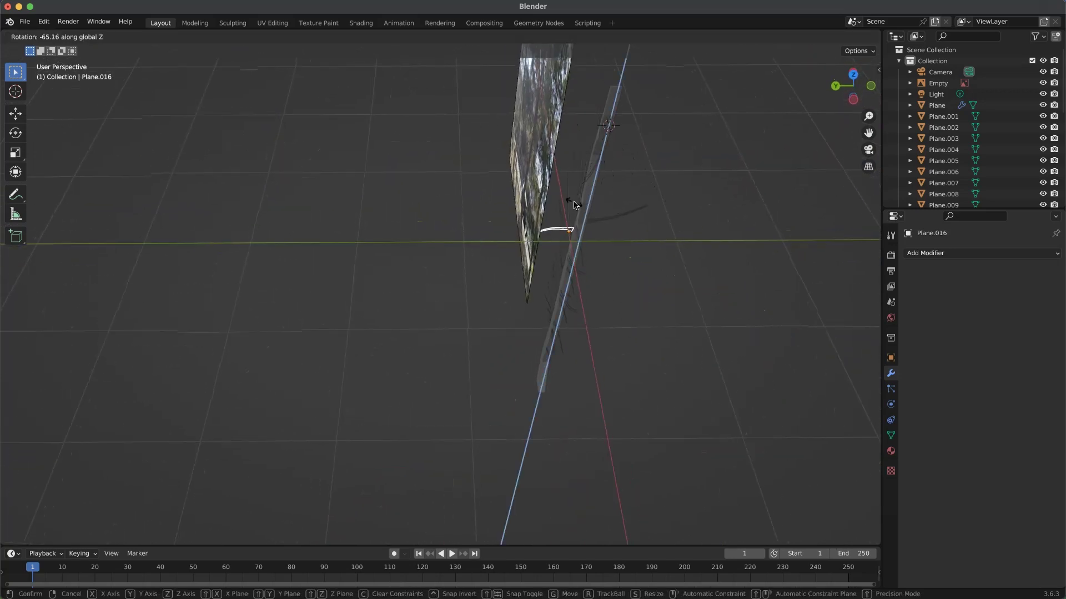
pyautogui.click(590, 211)
# Step: Rotate a branch on the lower half of the trunk about the global Z axis so it projects in a new direction
pyautogui.click(575, 304)
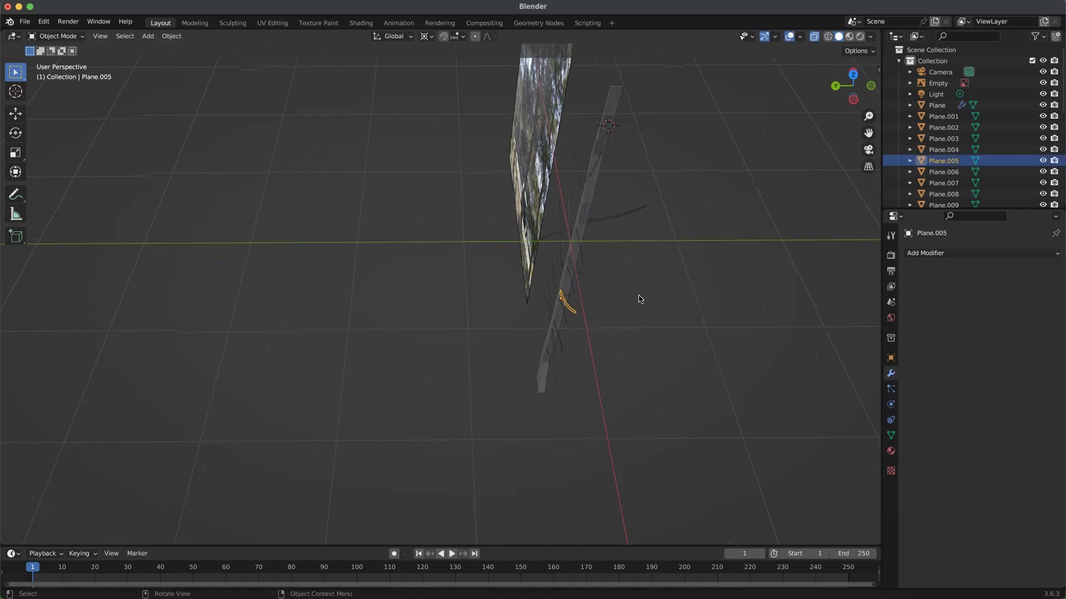
pyautogui.press('r')
pyautogui.press('z')
pyautogui.click(755, 228)
pyautogui.moveTo(755, 228); pyautogui.dragTo(654, 338, button='middle')
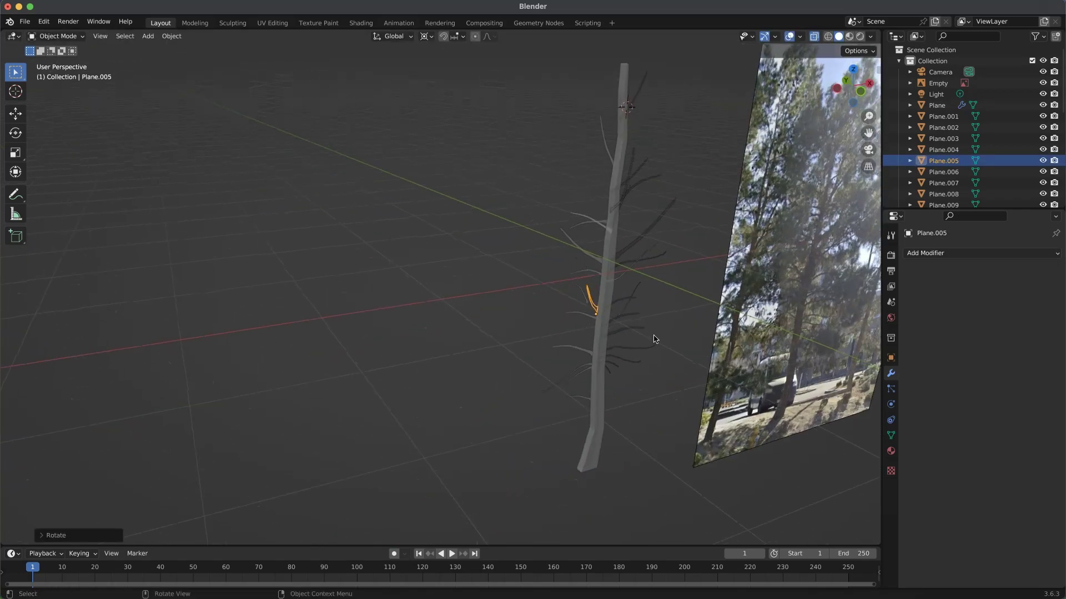
pyautogui.click(625, 318)
pyautogui.moveTo(646, 333); pyautogui.dragTo(693, 339, button='middle')
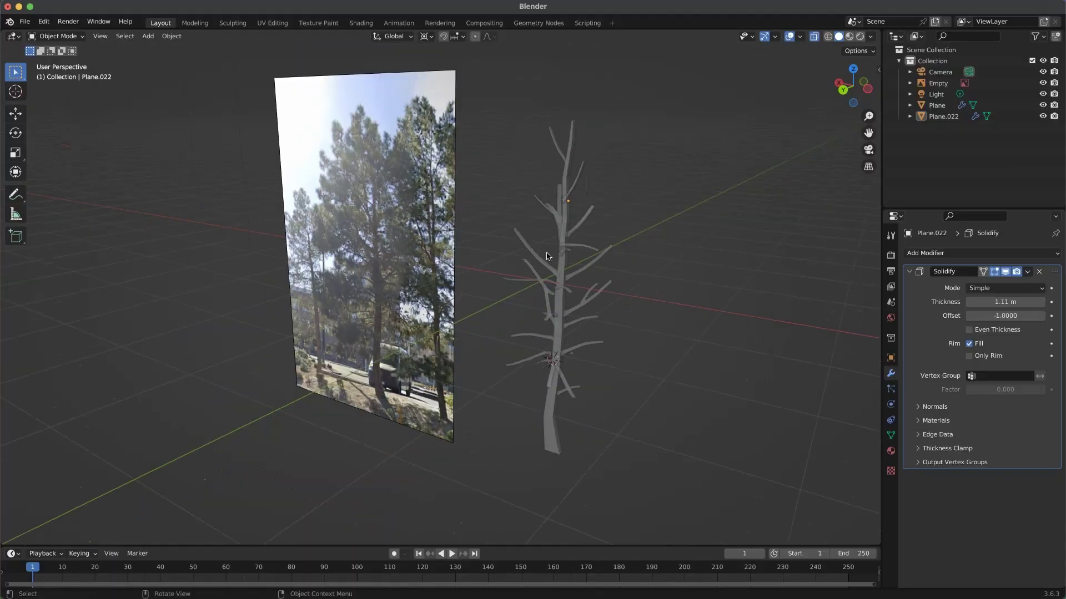
# Step: Add a cylinder mesh with 8 vertices at the 3D cursor near the top of the tree
pyautogui.moveTo(627, 261); pyautogui.dragTo(575, 251, button='middle')
pyautogui.scroll(5, 575, 251)
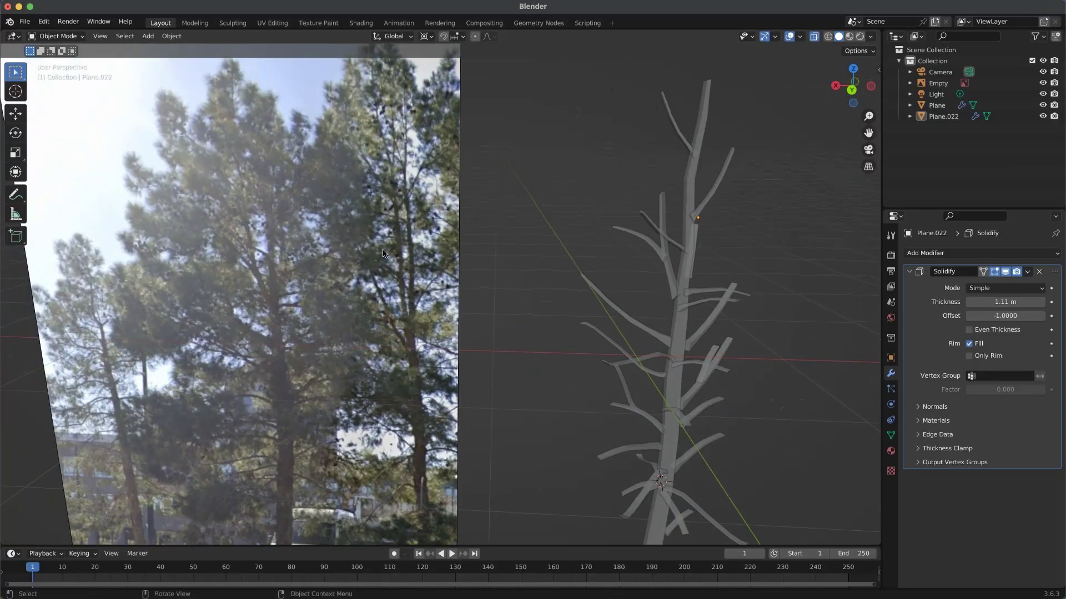
pyautogui.scroll(3, 136, 115)
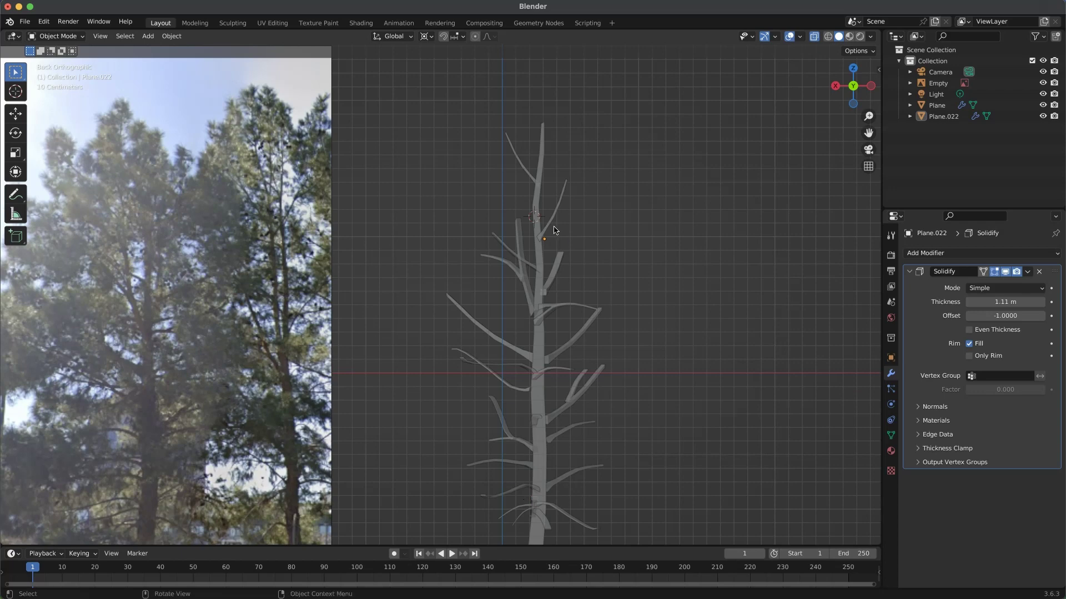
pyautogui.scroll(1, 553, 231)
pyautogui.scroll(1, 566, 234)
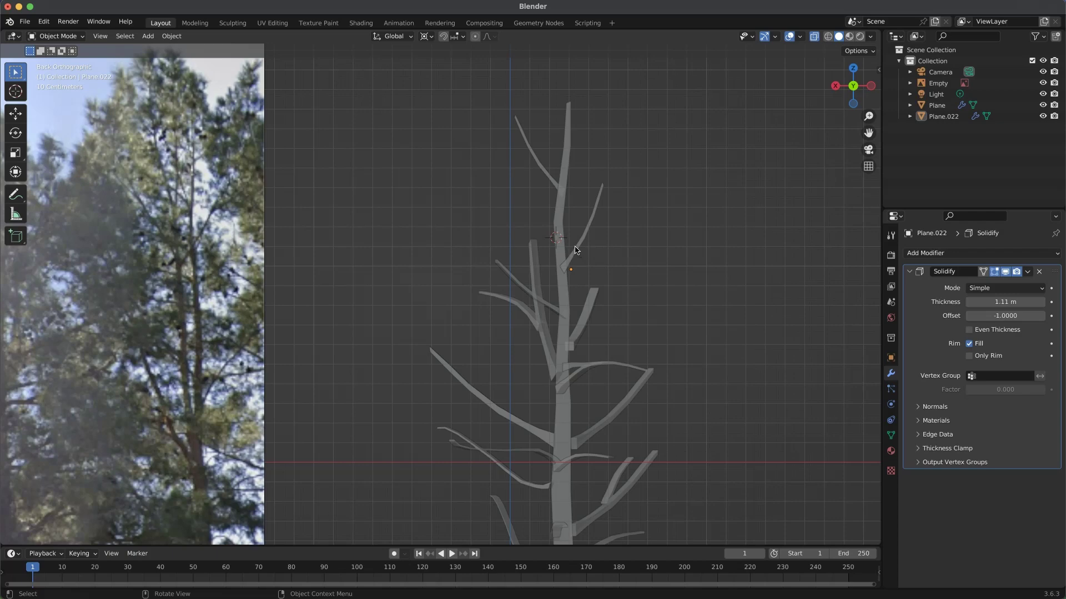
pyautogui.hotkey('shift', 'a')
pyautogui.moveTo(575, 250)
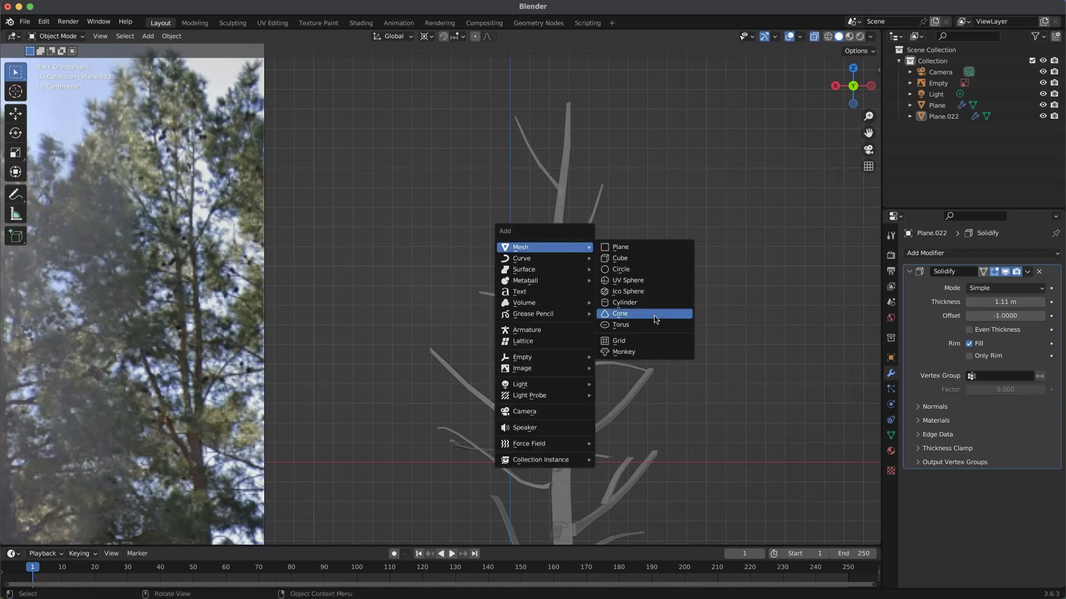
pyautogui.click(642, 304)
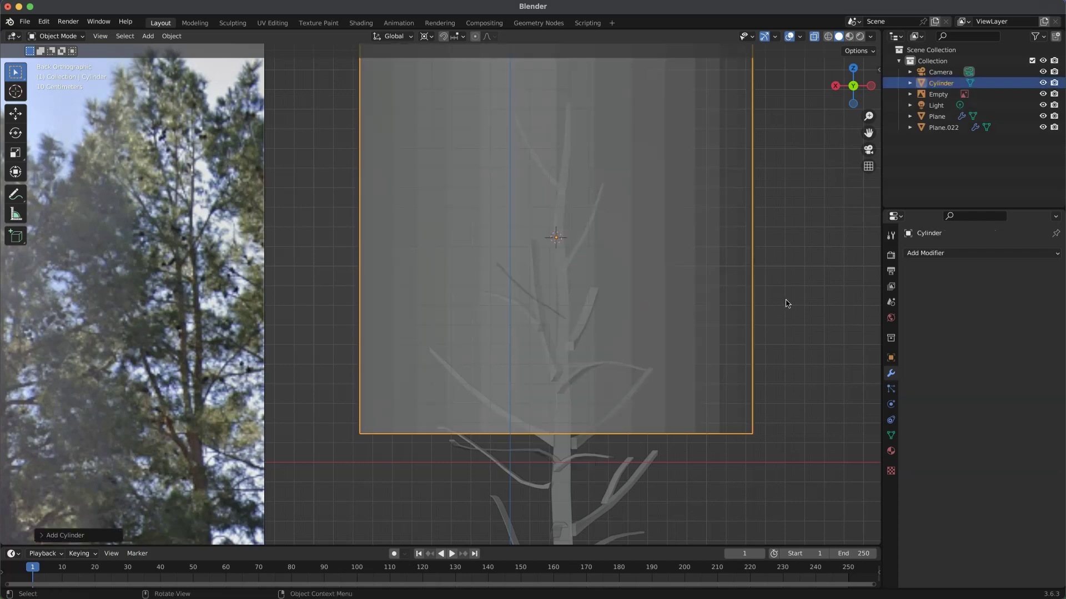
pyautogui.click(78, 535)
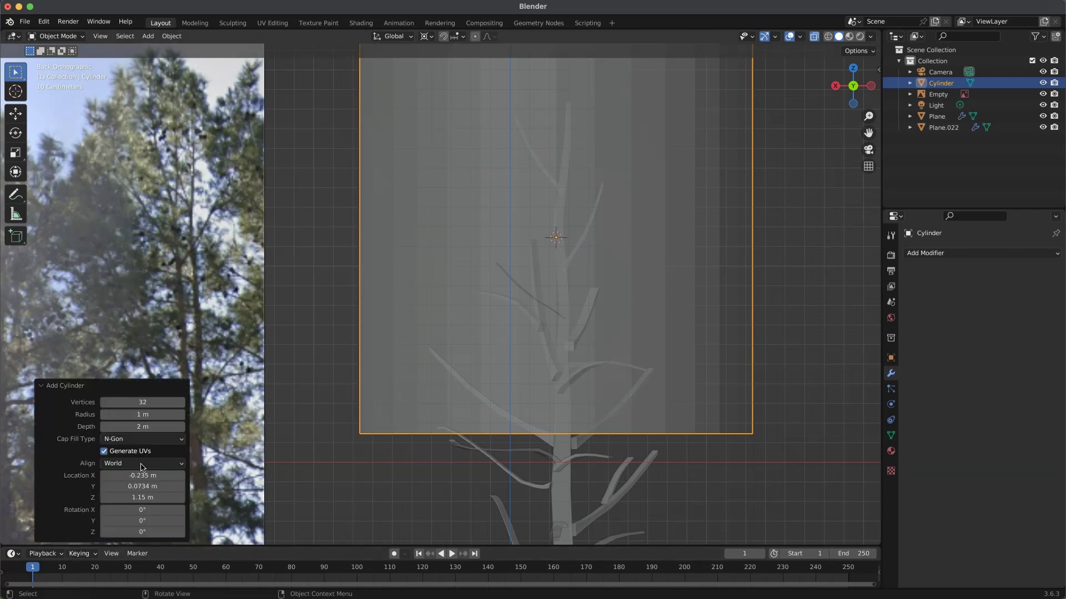
pyautogui.click(161, 405)
pyautogui.press('Tab')
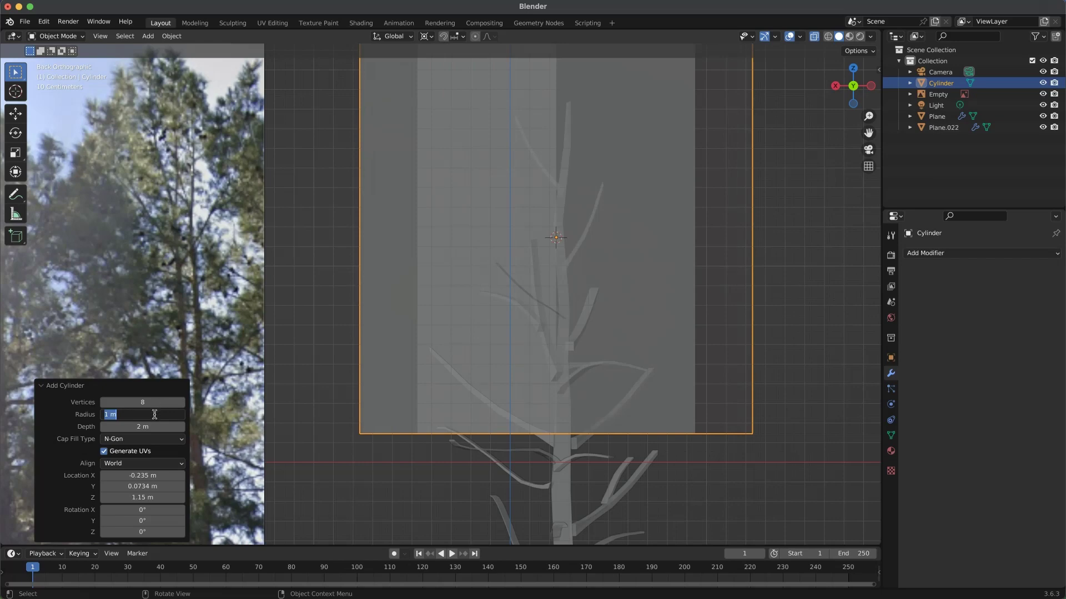
pyautogui.press('Return')
# Step: Scale the cylinder down to about the trunk's width and move it about 0.25 m sideways, clear of the trunk
pyautogui.click(798, 387)
pyautogui.click(728, 371)
pyautogui.press('s')
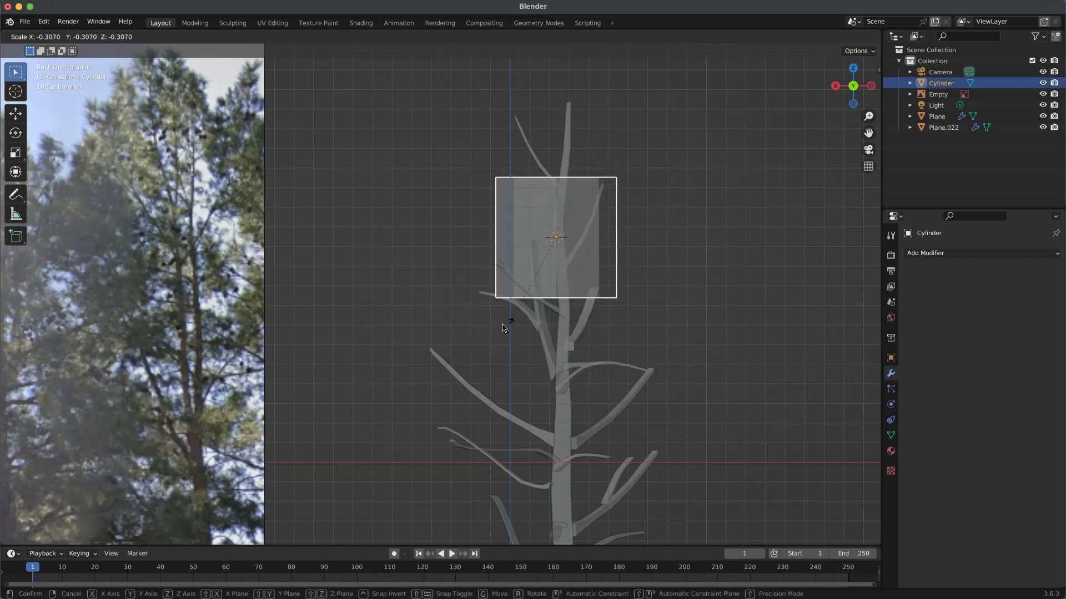
pyautogui.click(562, 248)
pyautogui.scroll(1, 562, 248)
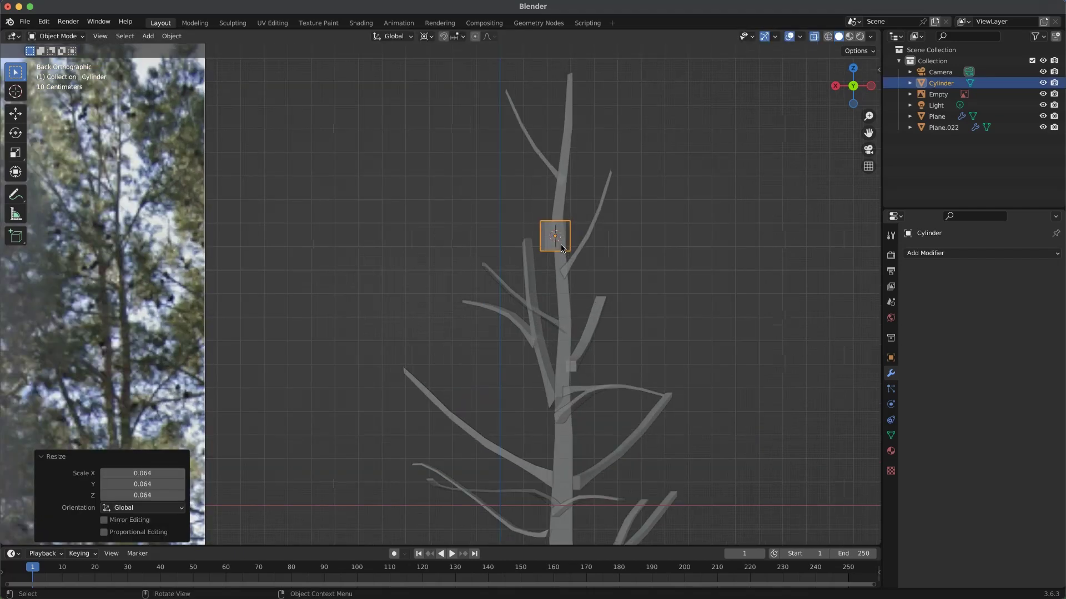
pyautogui.scroll(4, 562, 248)
pyautogui.keyDown('shift'); pyautogui.moveTo(585, 245); pyautogui.dragTo(570, 350, button='middle'); pyautogui.keyUp('shift')
pyautogui.press('s')
pyautogui.click(601, 321)
pyautogui.press('g')
pyautogui.click(802, 356)
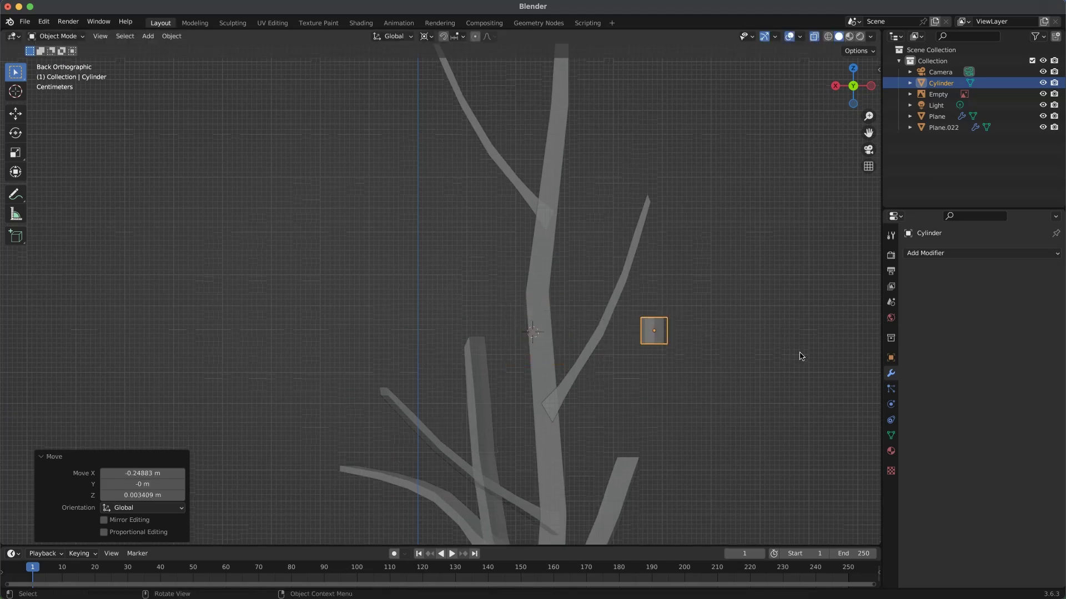
# Step: Delete the top and bottom cap faces of the small cylinder in Edit Mode, leaving an open tube
pyautogui.scroll(5, 666, 322)
pyautogui.press('Tab')
pyautogui.moveTo(657, 354); pyautogui.dragTo(633, 371, button='middle')
pyautogui.click(641, 316)
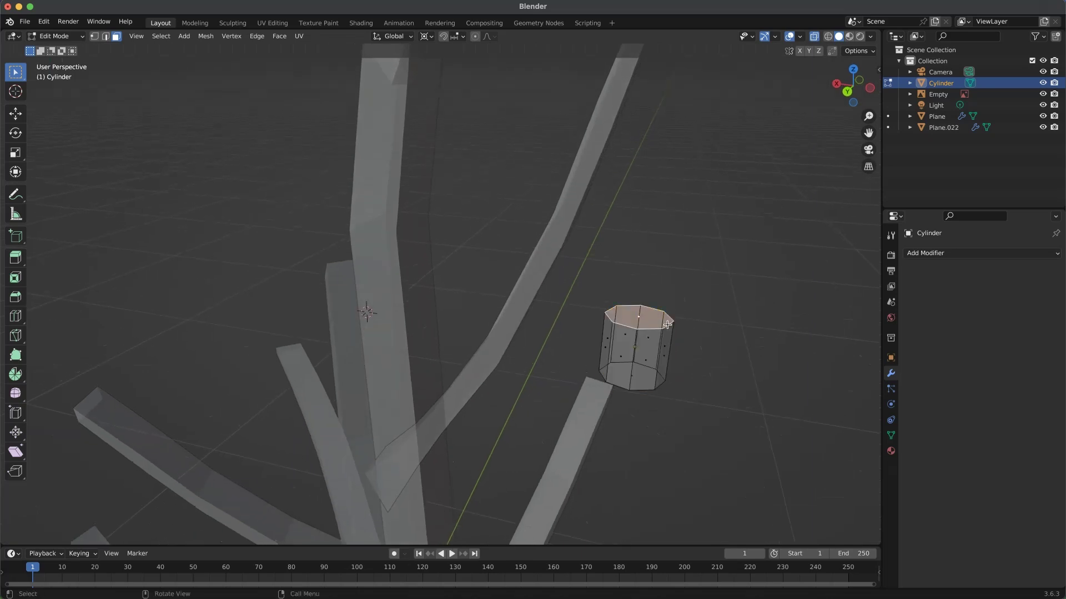
pyautogui.press('x')
pyautogui.click(667, 328)
pyautogui.moveTo(666, 327)
pyautogui.mouseDown(button='middle')
pyautogui.moveTo(668, 293)
pyautogui.moveTo(665, 326)
pyautogui.mouseUp(button='middle')
pyautogui.click(633, 415)
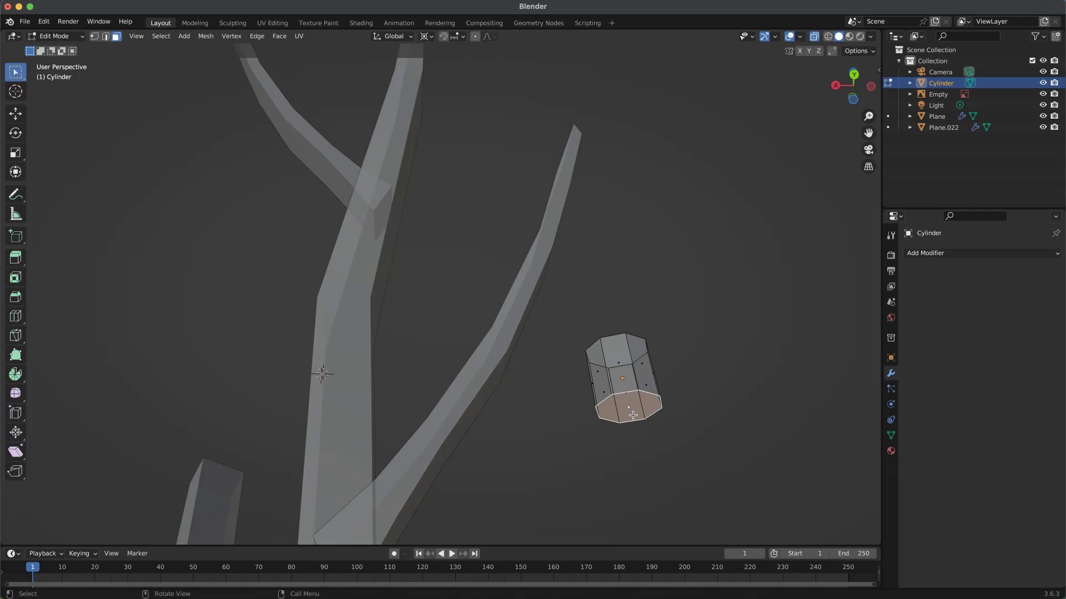
pyautogui.press('x')
pyautogui.click(641, 415)
pyautogui.moveTo(663, 385); pyautogui.dragTo(658, 431, button='middle')
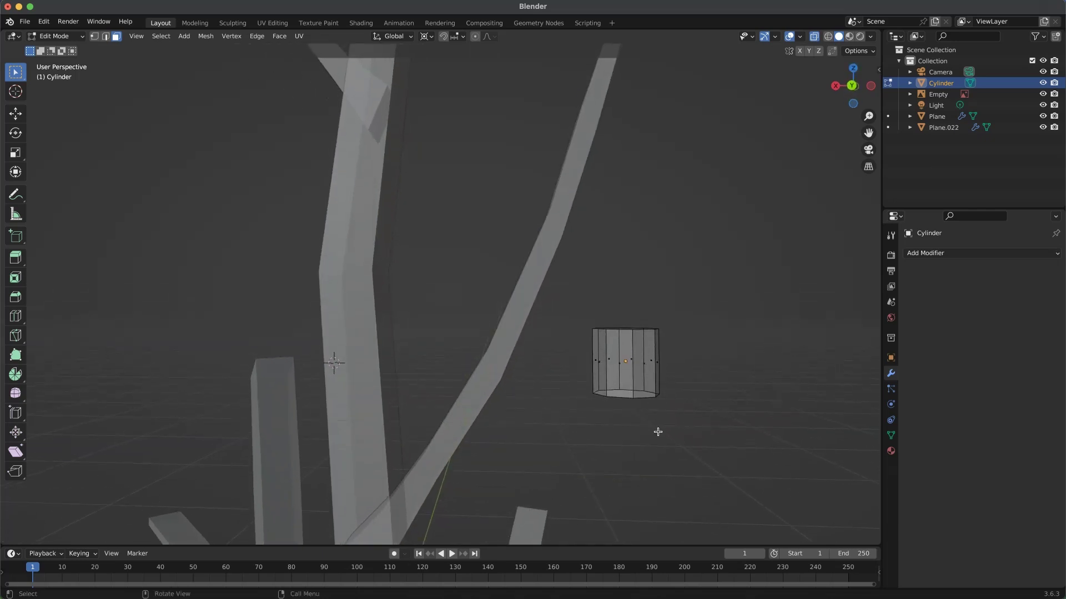
# Step: Taper the tube by scaling its bottom vertex ring to about 0.563 with the pivot point set to Median Point
pyautogui.moveTo(676, 436); pyautogui.dragTo(561, 372)
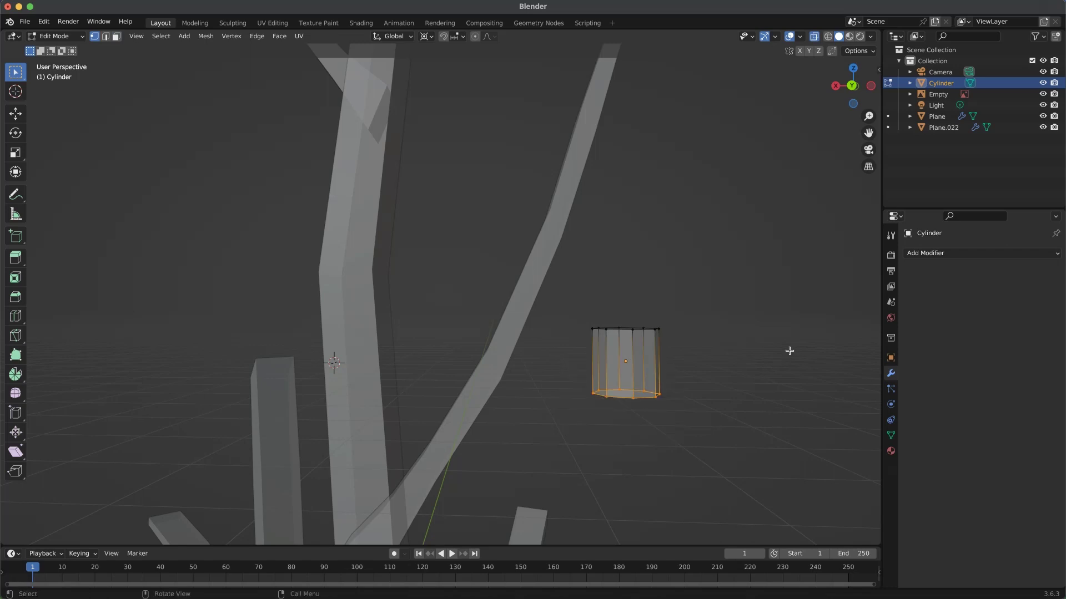
pyautogui.press('s')
pyautogui.rightClick(771, 360)
pyautogui.click(426, 37)
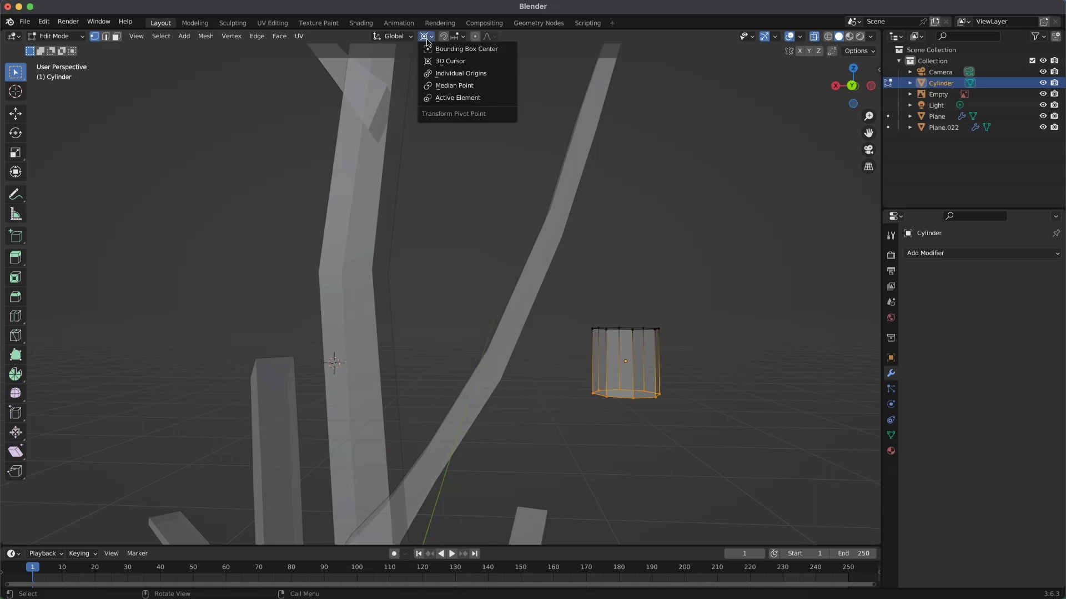
pyautogui.click(456, 74)
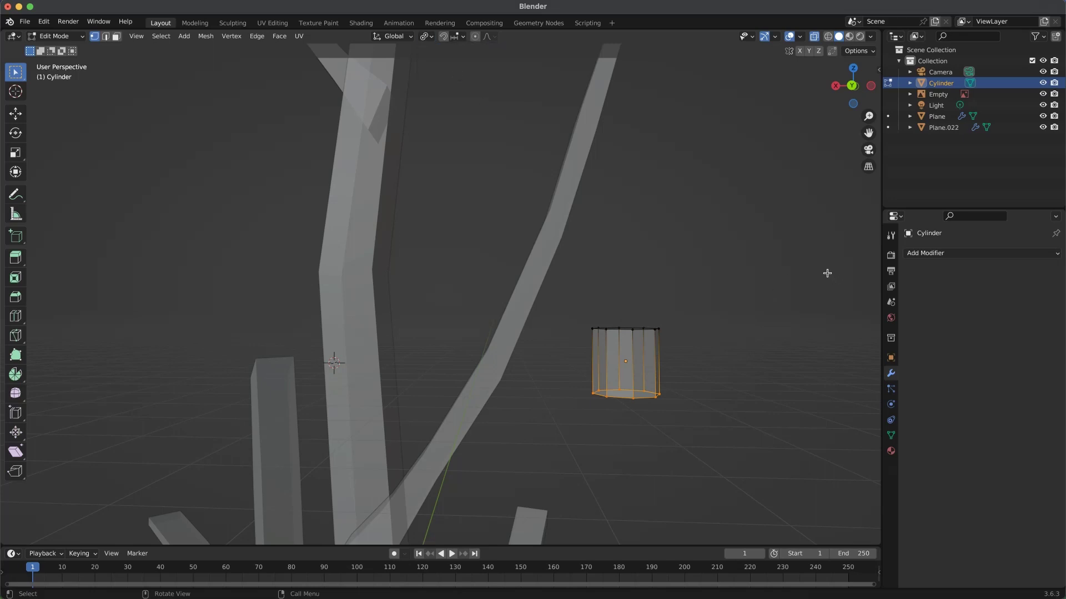
pyautogui.click(426, 37)
pyautogui.click(460, 90)
pyautogui.press('s')
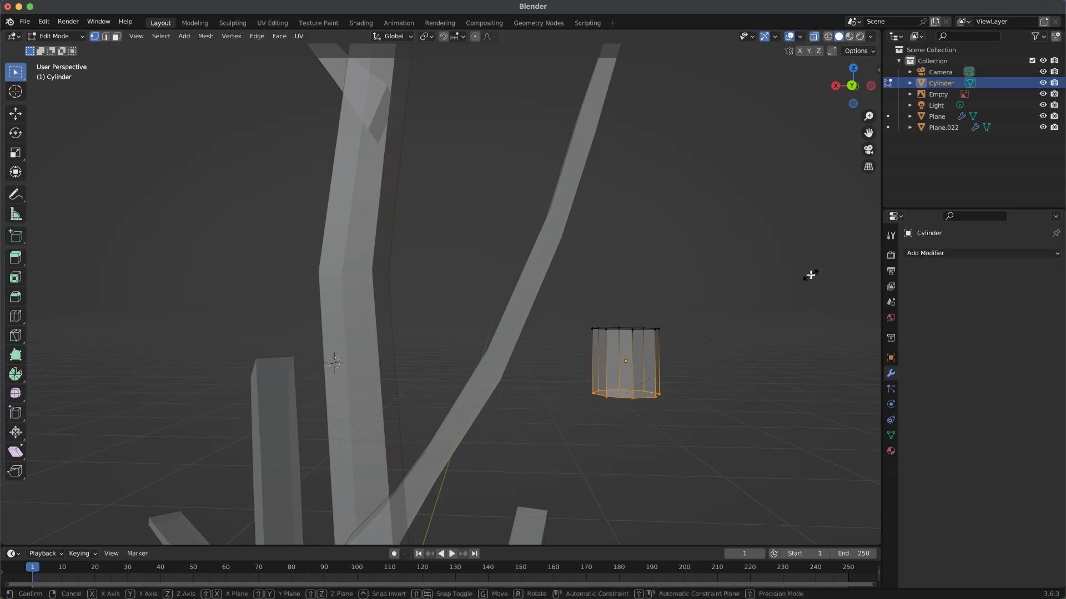
pyautogui.click(741, 350)
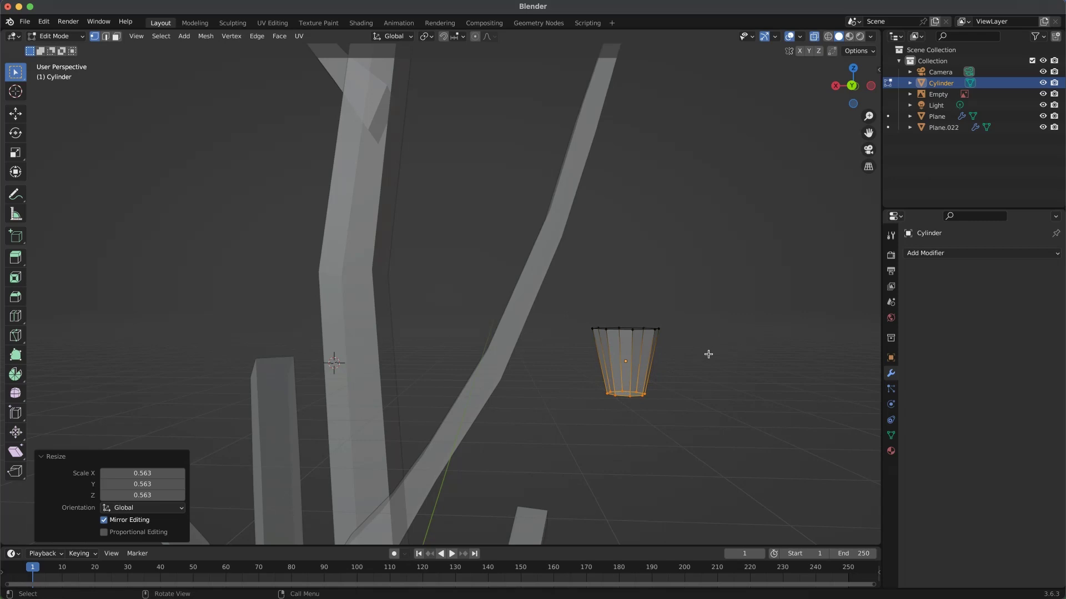
pyautogui.click(687, 358)
# Step: Duplicate the whole tapered tube in place and scale the copy to about 0.734 so it nests inside the original
pyautogui.moveTo(649, 345)
pyautogui.mouseDown(button='middle')
pyautogui.moveTo(655, 418)
pyautogui.moveTo(649, 328)
pyautogui.moveTo(630, 348)
pyautogui.mouseUp(button='middle')
pyautogui.press('3')
pyautogui.press('l')
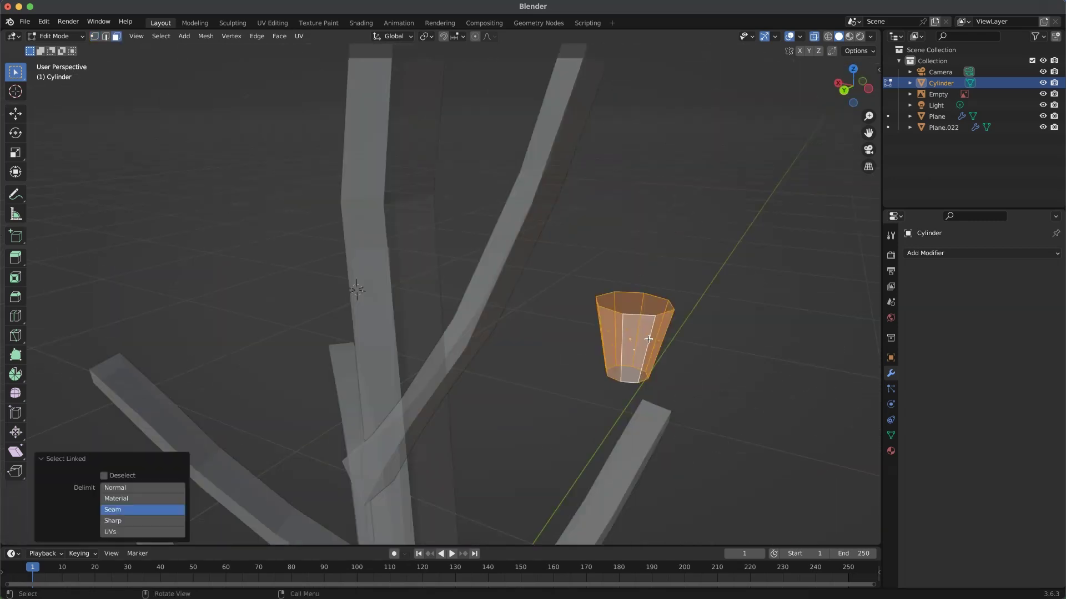
pyautogui.hotkey('shift', 'd')
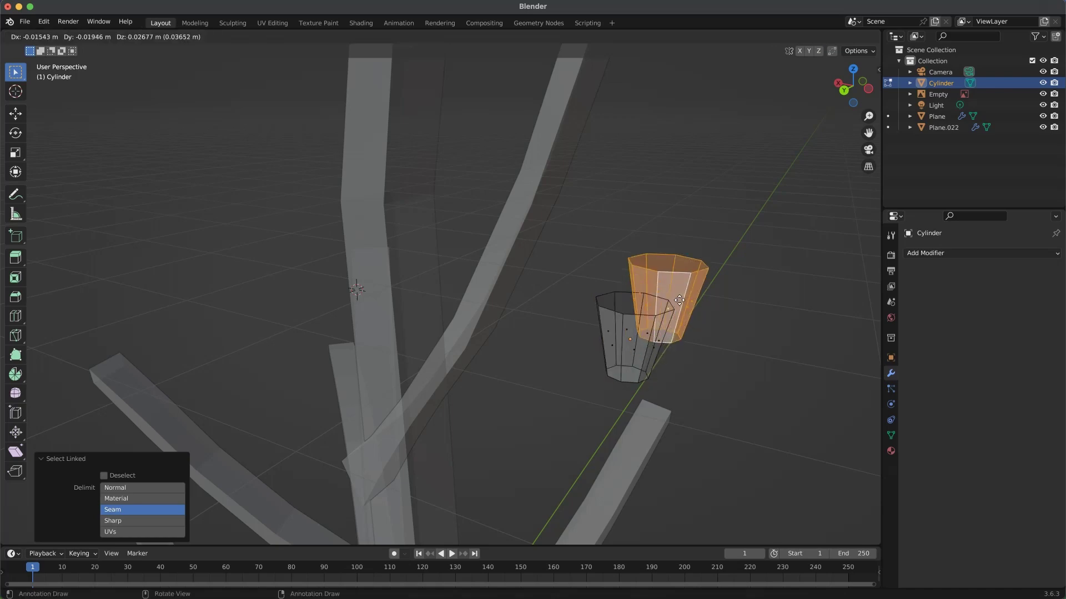
pyautogui.rightClick(669, 304)
pyautogui.moveTo(668, 304); pyautogui.dragTo(764, 303, button='middle')
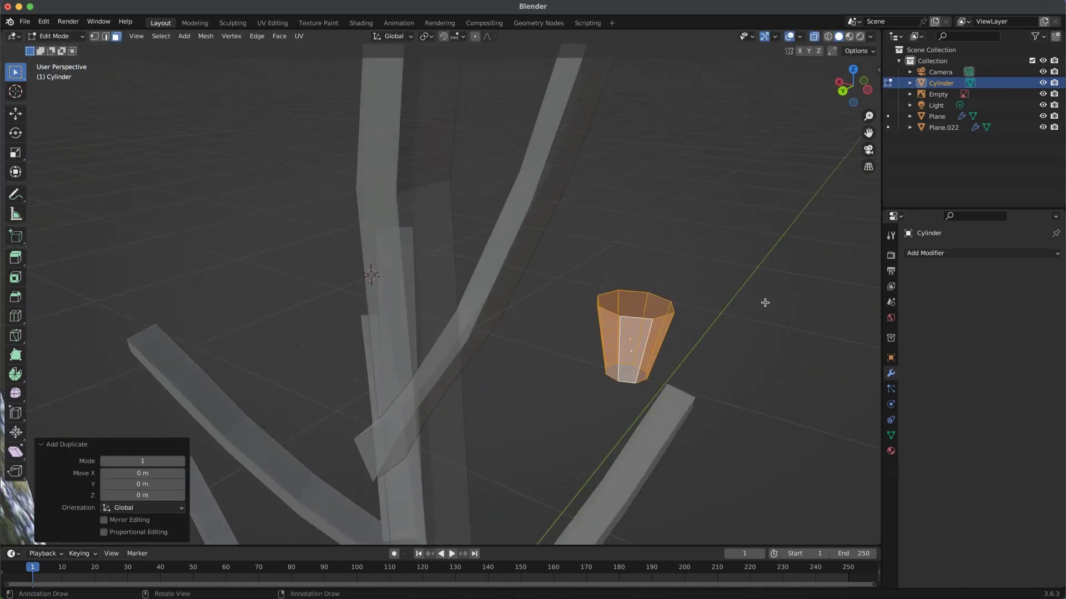
pyautogui.press('s')
pyautogui.click(730, 302)
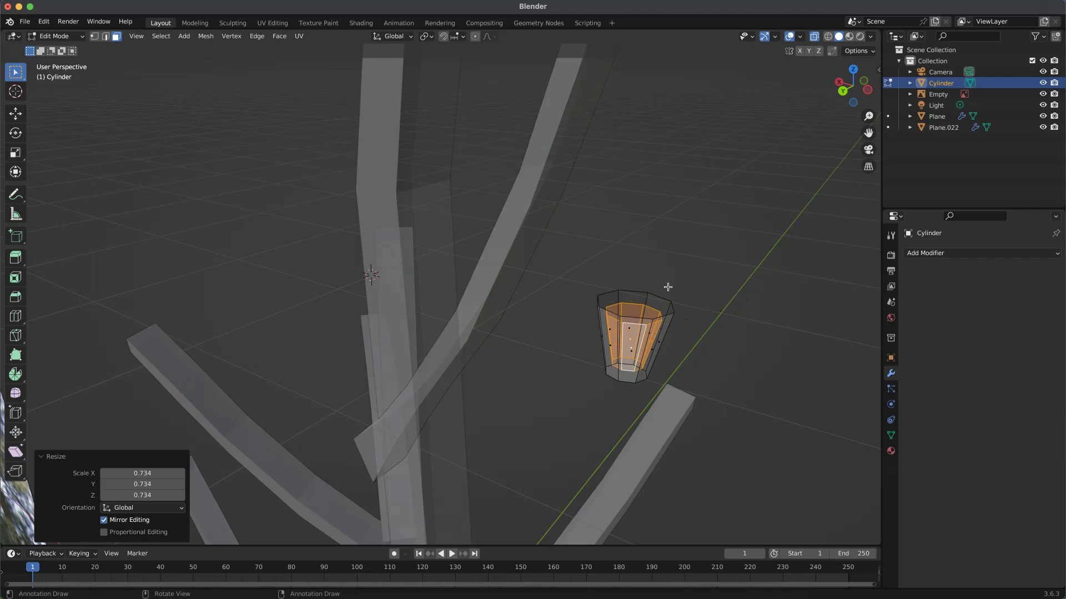
pyautogui.moveTo(666, 290); pyautogui.dragTo(597, 288, button='middle')
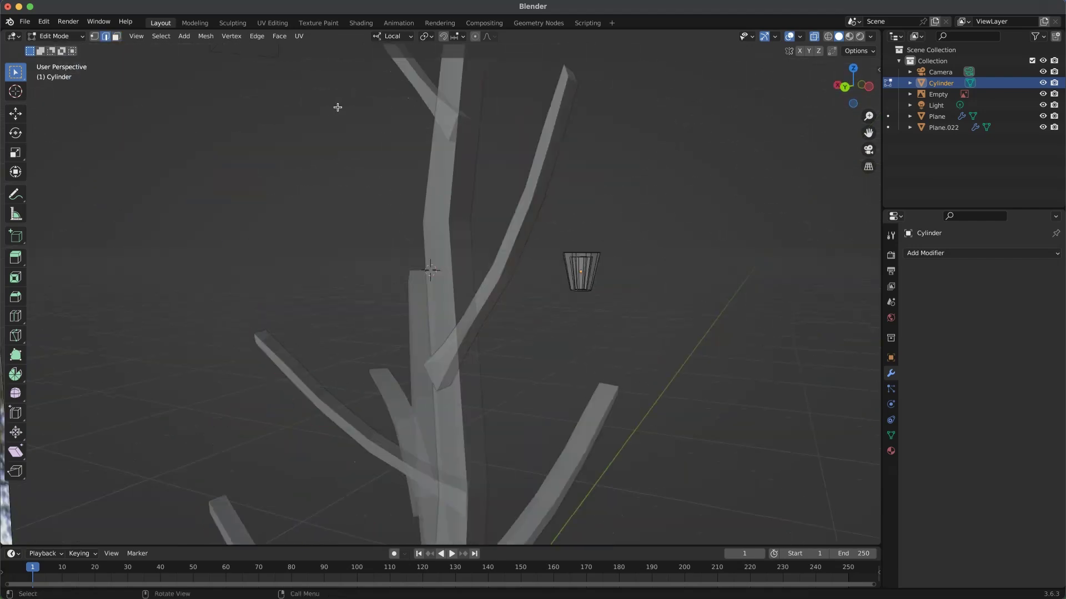
# Step: Select one vertical edge on the outer tube and one on the inner tube in the UV Editing workspace
pyautogui.click(272, 23)
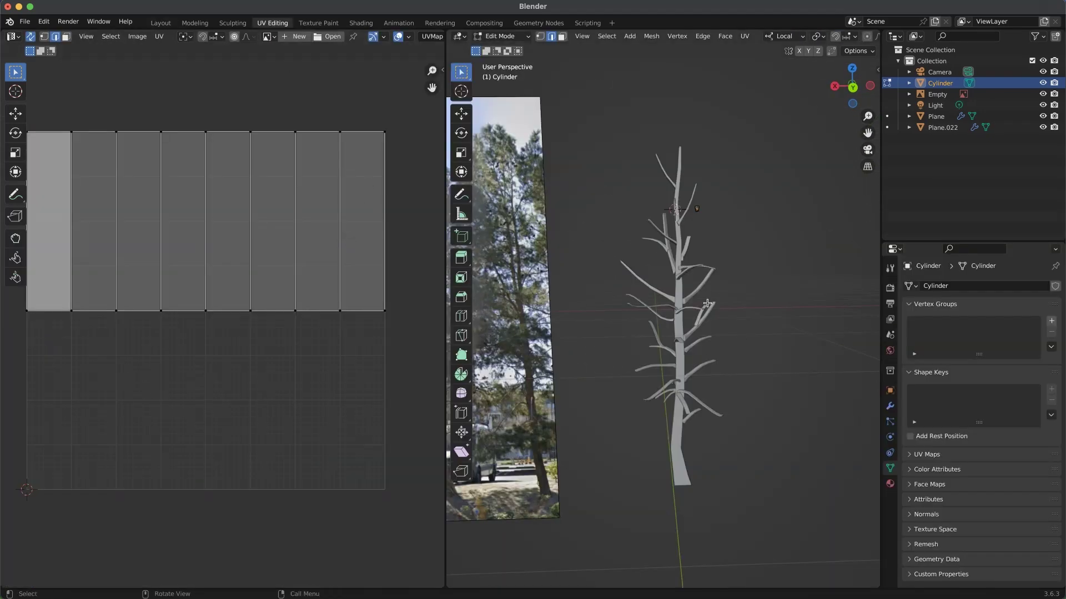
pyautogui.scroll(5, 683, 221)
pyautogui.keyDown('shift'); pyautogui.moveTo(667, 207); pyautogui.dragTo(702, 291, button='middle'); pyautogui.keyUp('shift')
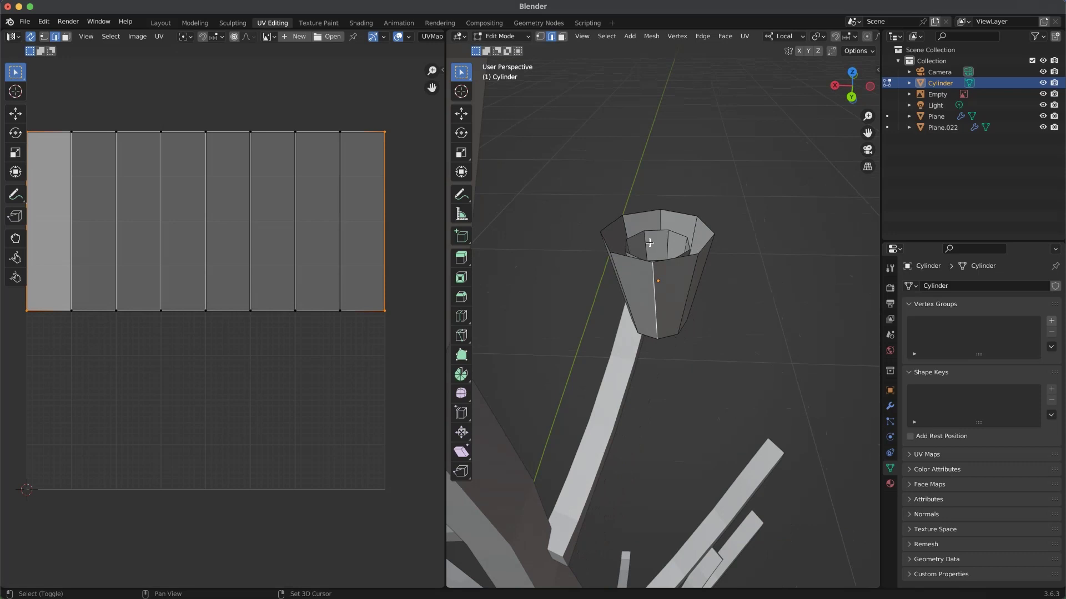
pyautogui.keyDown('shift'); pyautogui.click(649, 243); pyautogui.keyUp('shift')
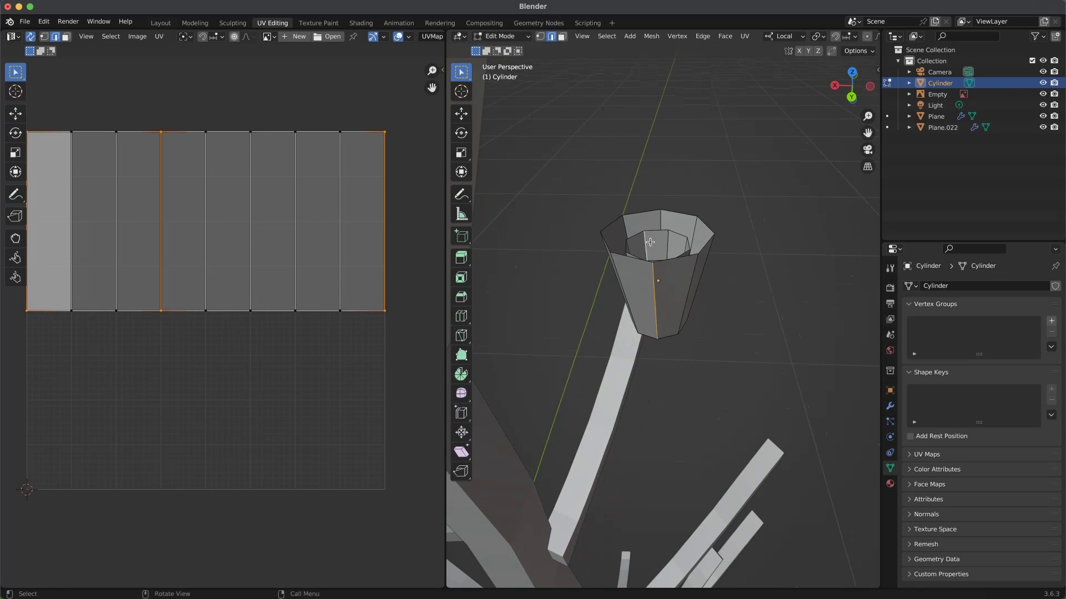
# Step: Mark the selected vertical edges of the outer and inner cone shells as seams
pyautogui.rightClick(650, 243)
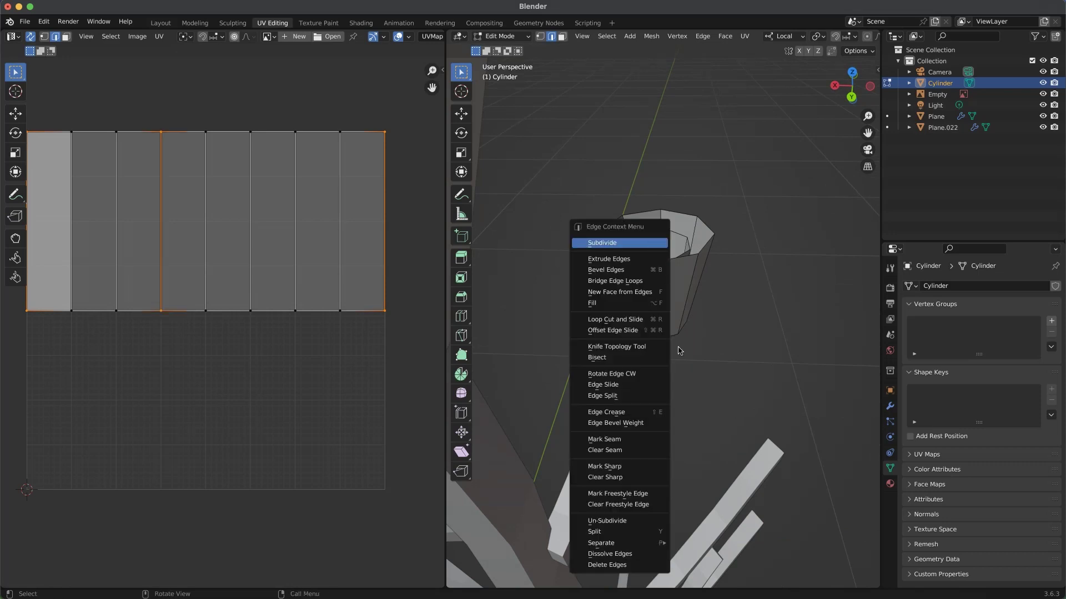
pyautogui.click(635, 443)
pyautogui.click(693, 370)
# Step: Select all faces of both cone shells in face mode and unwrap their UVs
pyautogui.press('3')
pyautogui.moveTo(685, 352); pyautogui.dragTo(712, 330, button='middle')
pyautogui.moveTo(727, 401); pyautogui.dragTo(536, 233)
pyautogui.press('l')
pyautogui.click(159, 36)
pyautogui.moveTo(184, 147)
pyautogui.click(291, 148)
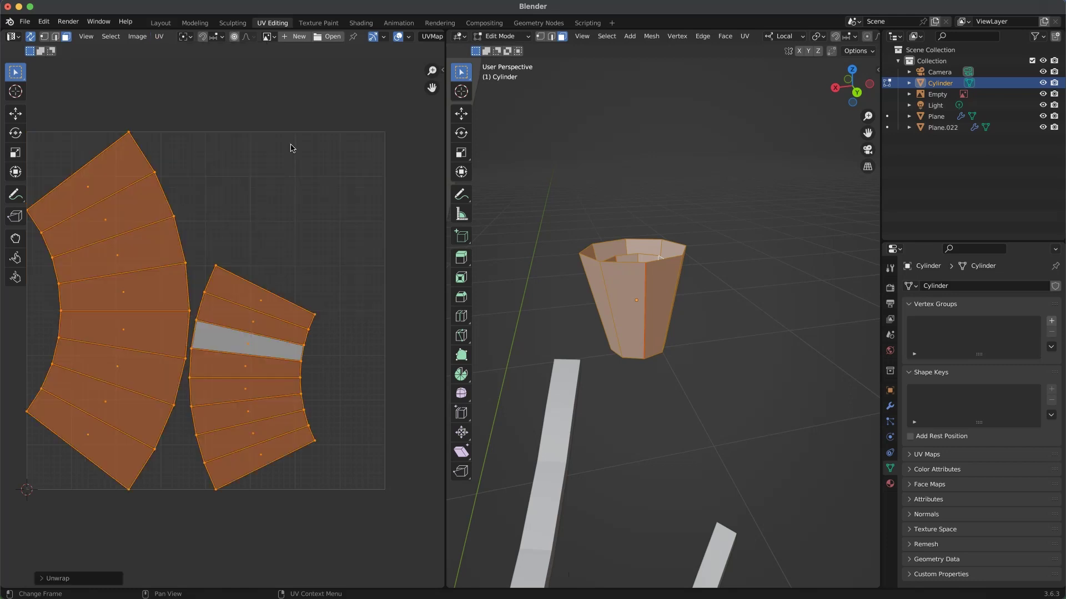
# Step: Select the entire larger UV island belonging to the outer cone shell
pyautogui.click(293, 249)
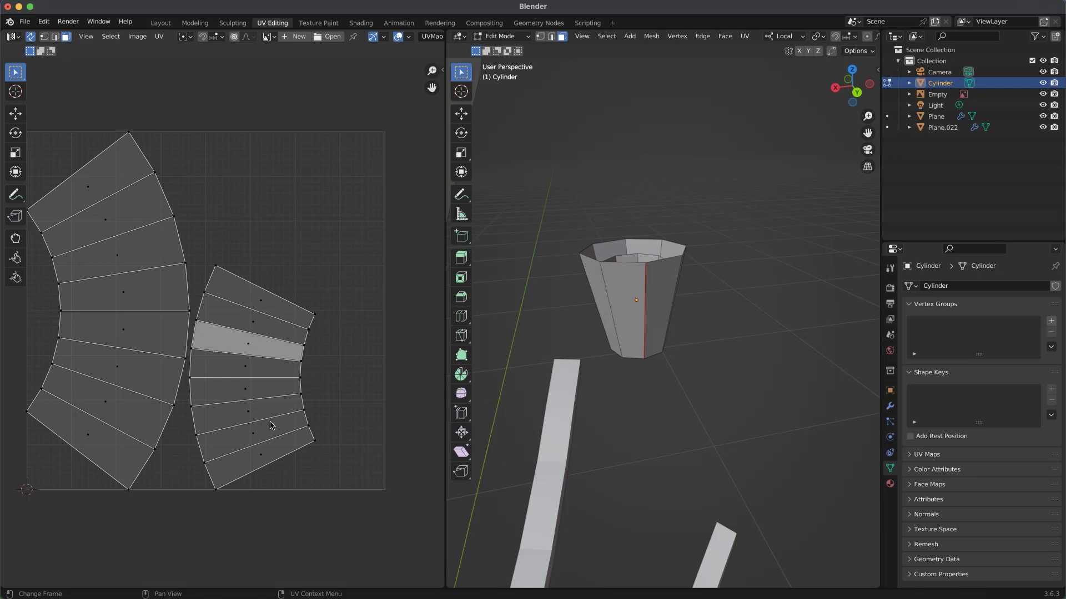
pyautogui.moveTo(340, 302); pyautogui.dragTo(281, 450)
pyautogui.moveTo(566, 299); pyautogui.dragTo(590, 231, button='middle')
pyautogui.press('1')
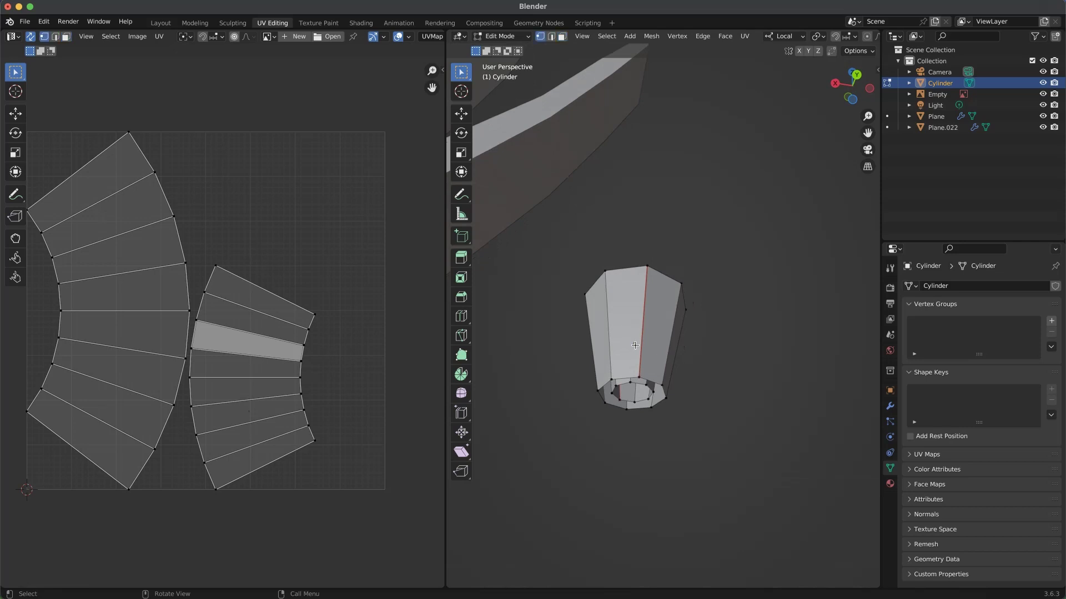
pyautogui.moveTo(364, 471); pyautogui.dragTo(250, 302)
pyautogui.keyDown('shift'); pyautogui.moveTo(66, 198); pyautogui.dragTo(31, 355); pyautogui.keyUp('shift')
pyautogui.press('l')
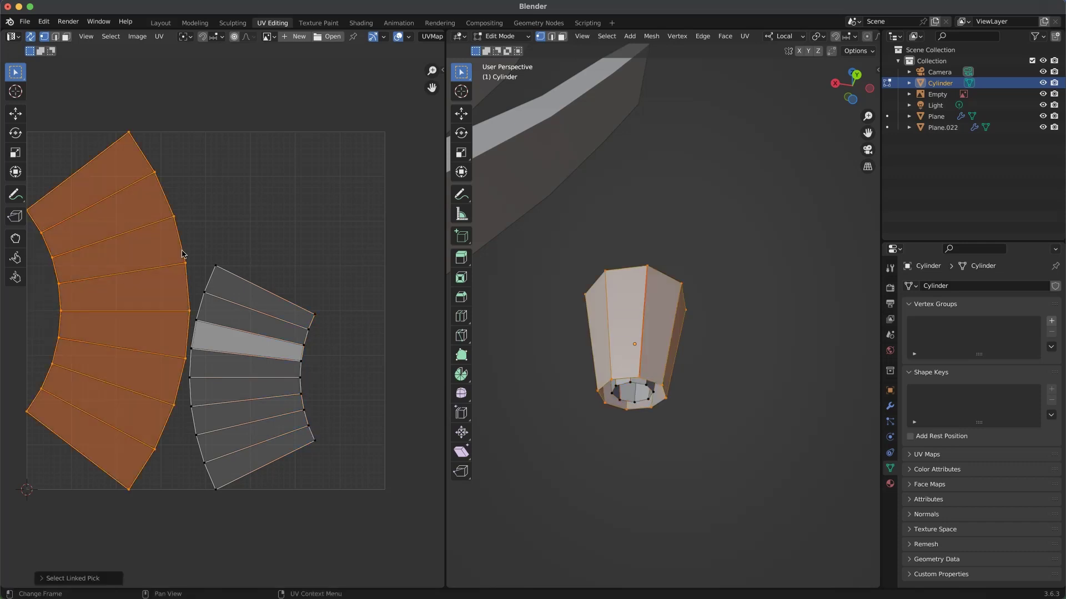
# Step: Rotate the larger UV island into a level, upward-curving arch and move it above the smaller island
pyautogui.press('r')
pyautogui.click(67, 252)
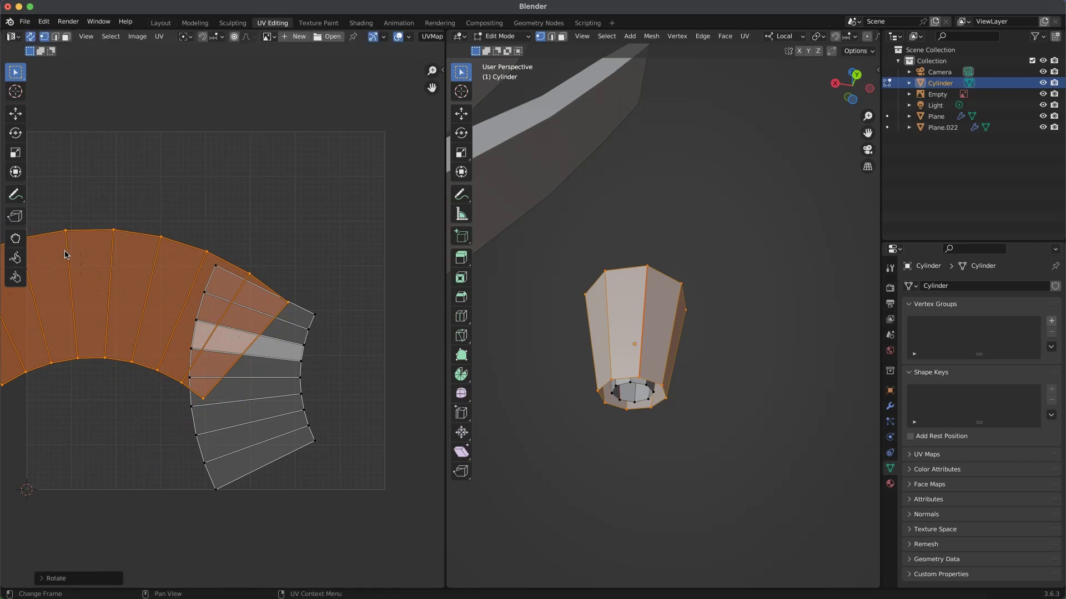
pyautogui.press('g')
pyautogui.click(260, 215)
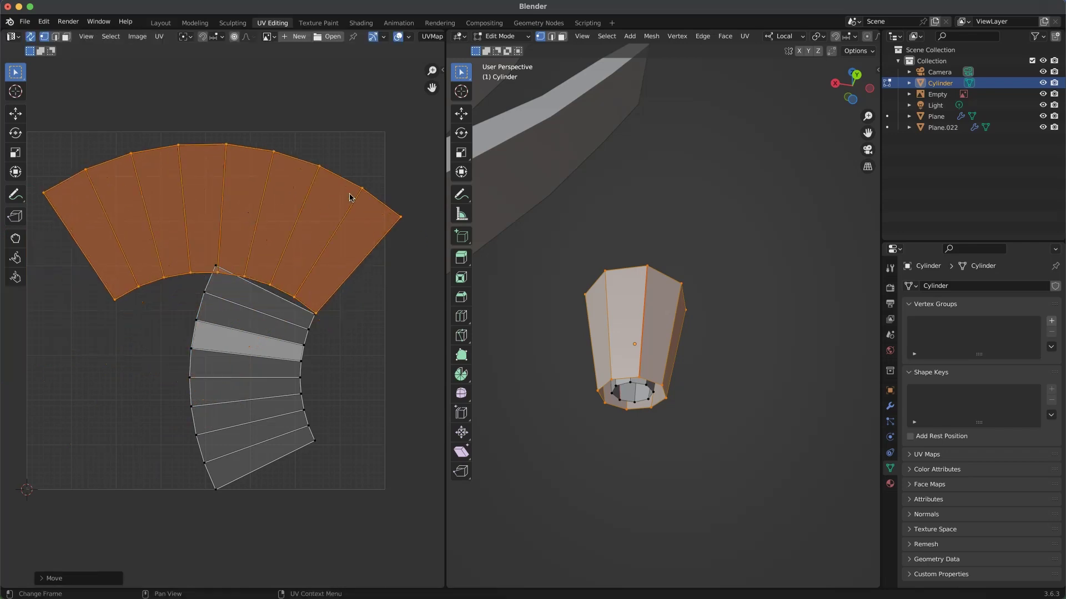
pyautogui.press('r')
pyautogui.click(342, 187)
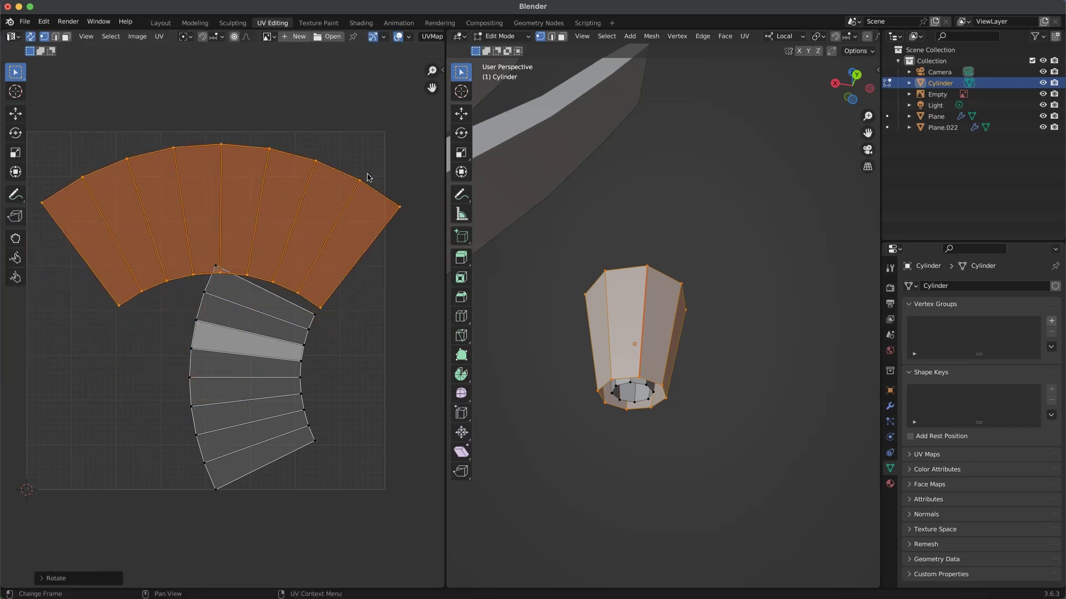
# Step: Scale the larger UV island down to about half the grid width and place it in the grid's upper-right area
pyautogui.press('s')
pyautogui.click(322, 179)
pyautogui.press('g')
pyautogui.click(325, 184)
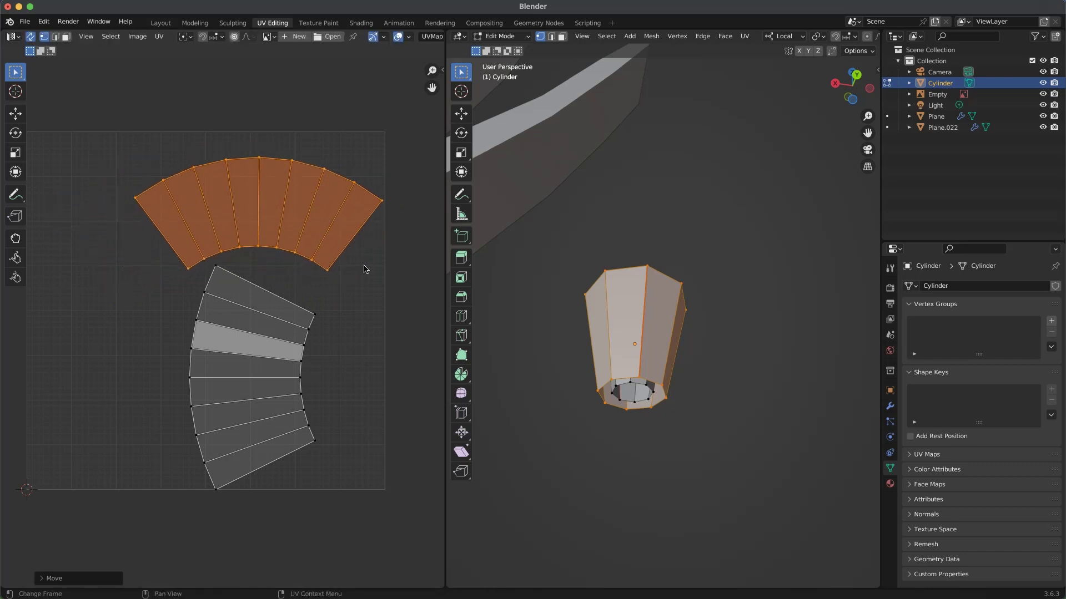
pyautogui.press('h')
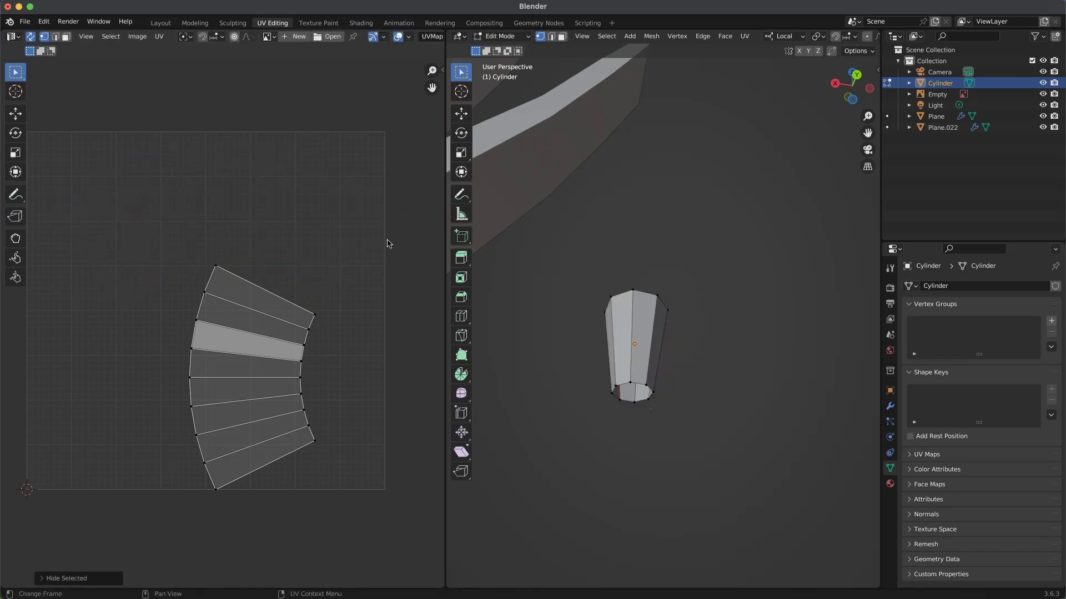
pyautogui.hotkey('alt', 'h')
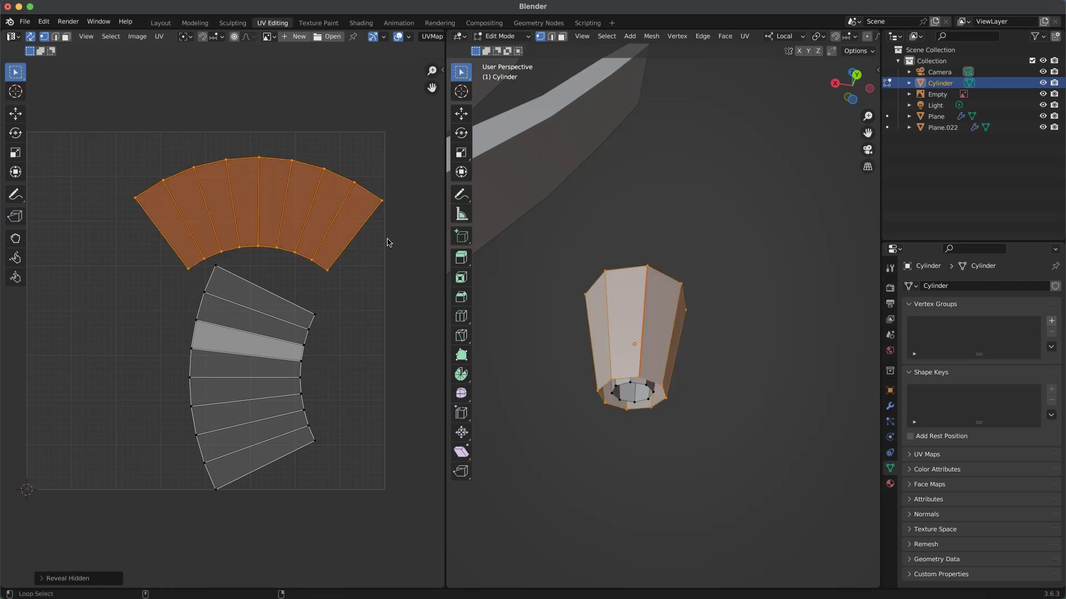
pyautogui.press('s')
pyautogui.click(356, 243)
pyautogui.press('g')
pyautogui.click(371, 243)
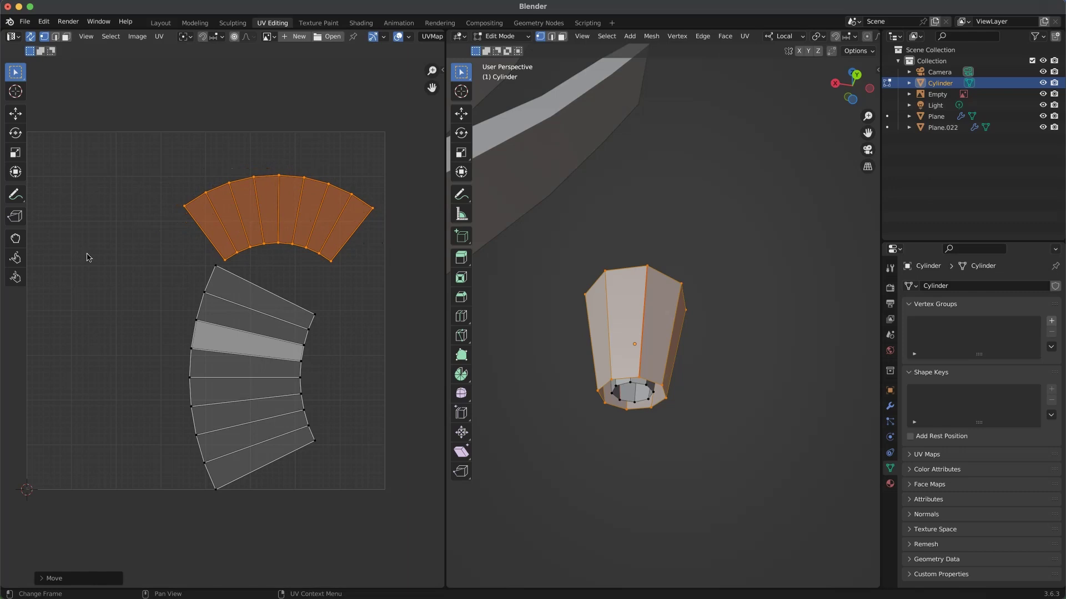
# Step: Rotate the smaller UV island into an upward arch, shrink it below the larger one, and return to Object Mode
pyautogui.click(230, 330)
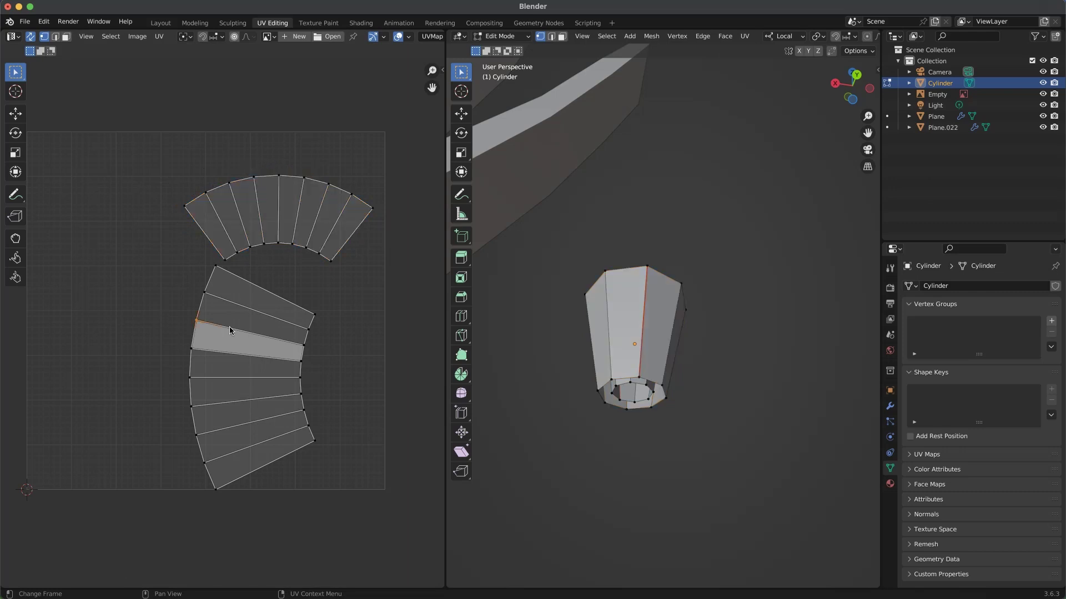
pyautogui.press('l')
pyautogui.press('r')
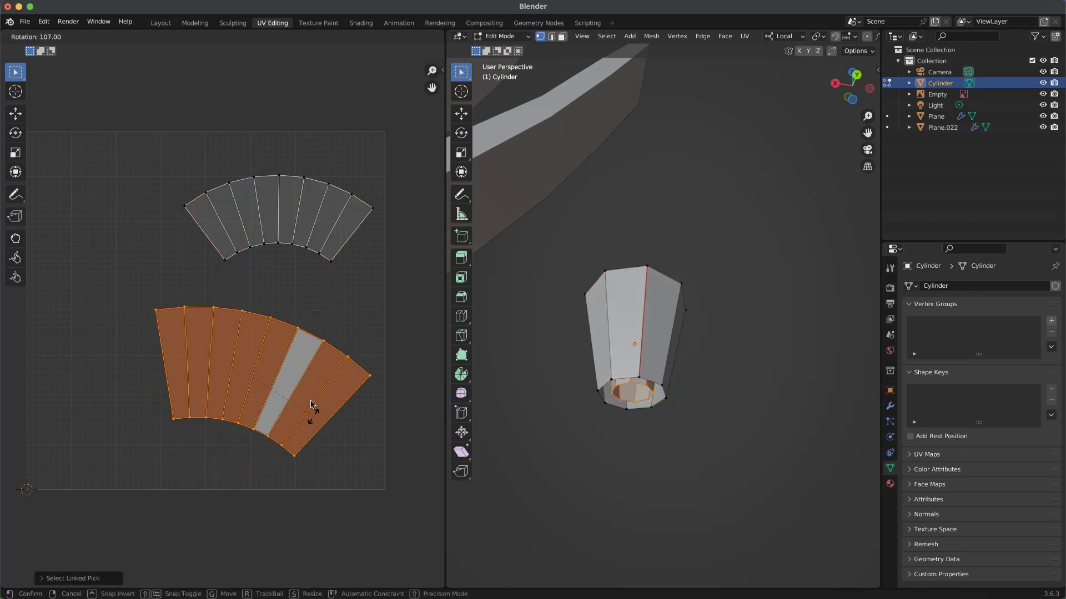
pyautogui.click(309, 397)
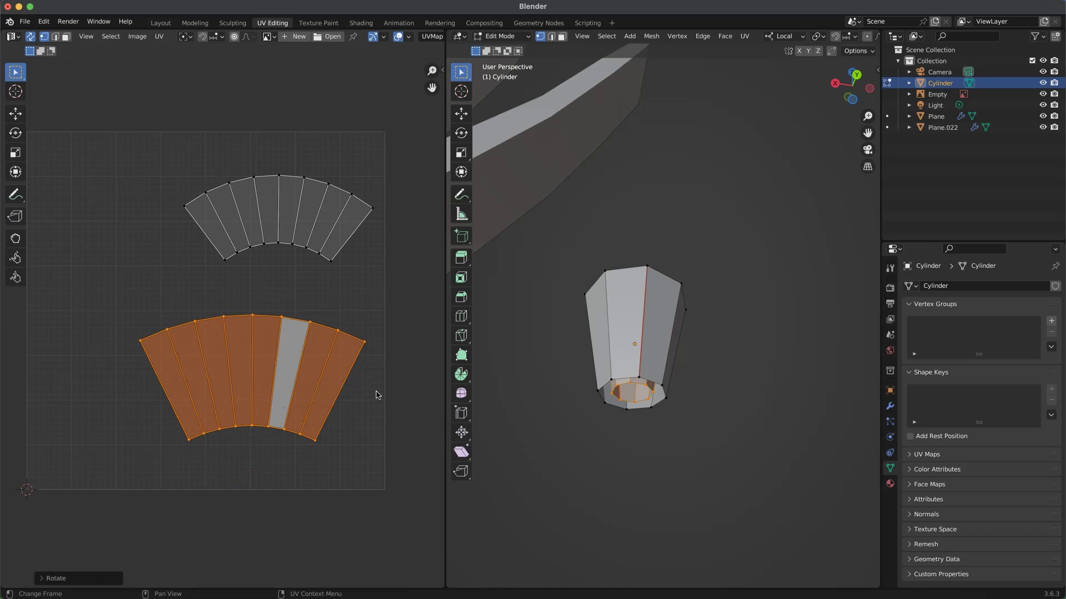
pyautogui.press('s')
pyautogui.click(350, 389)
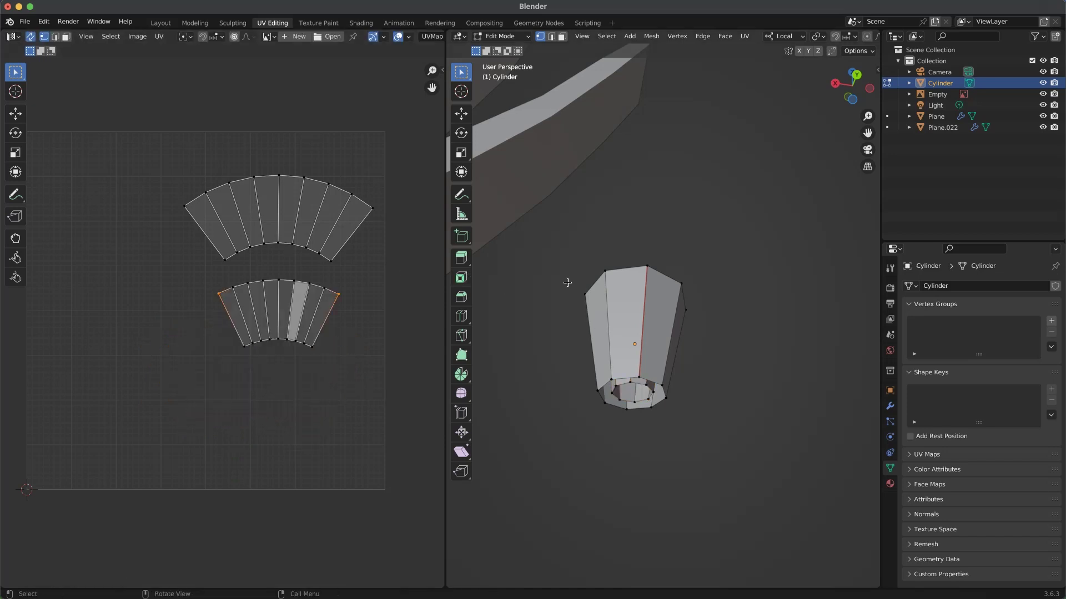
pyautogui.press('Tab')
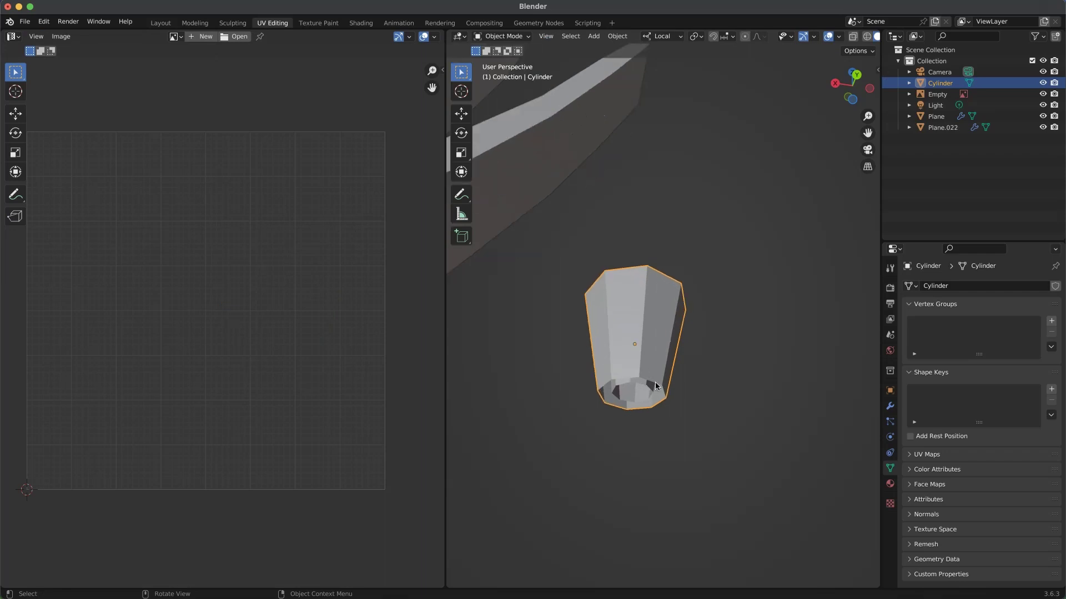
# Step: Create a linked duplicate of the needle cone in back view, tilt it outward and place it to the cone's right
pyautogui.scroll(-8, 655, 386)
pyautogui.moveTo(655, 386); pyautogui.dragTo(621, 441, button='middle')
pyautogui.click(592, 431)
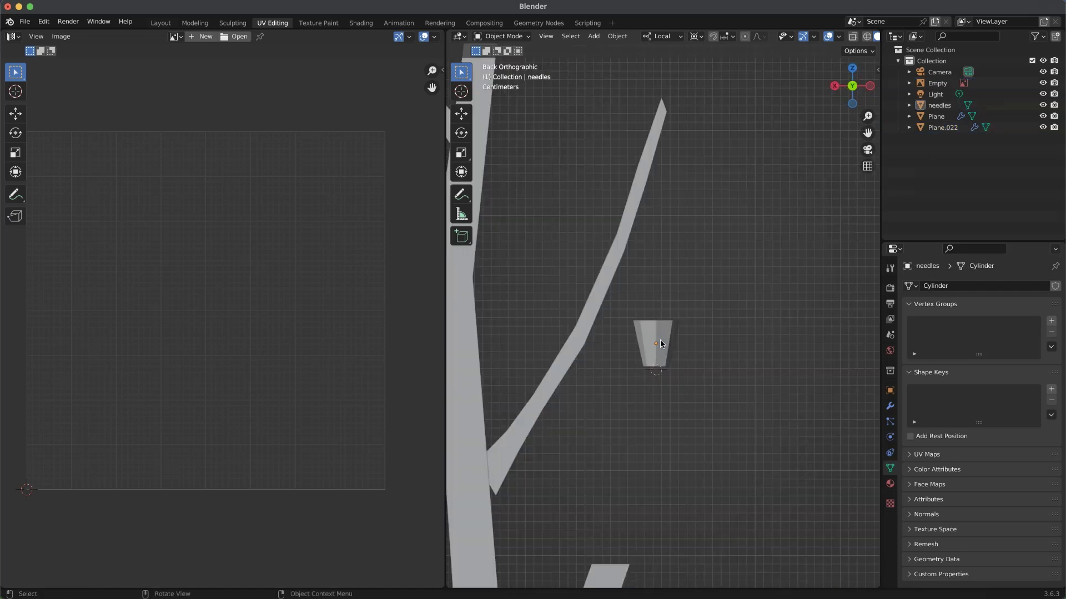
pyautogui.click(659, 352)
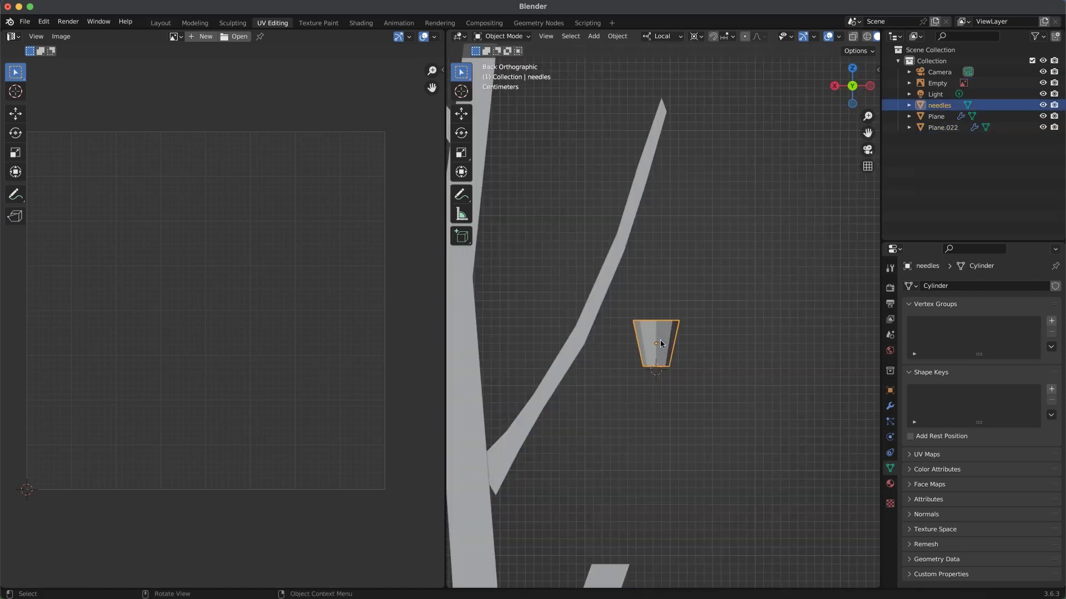
pyautogui.hotkey('shift', 'd')
pyautogui.press('Escape')
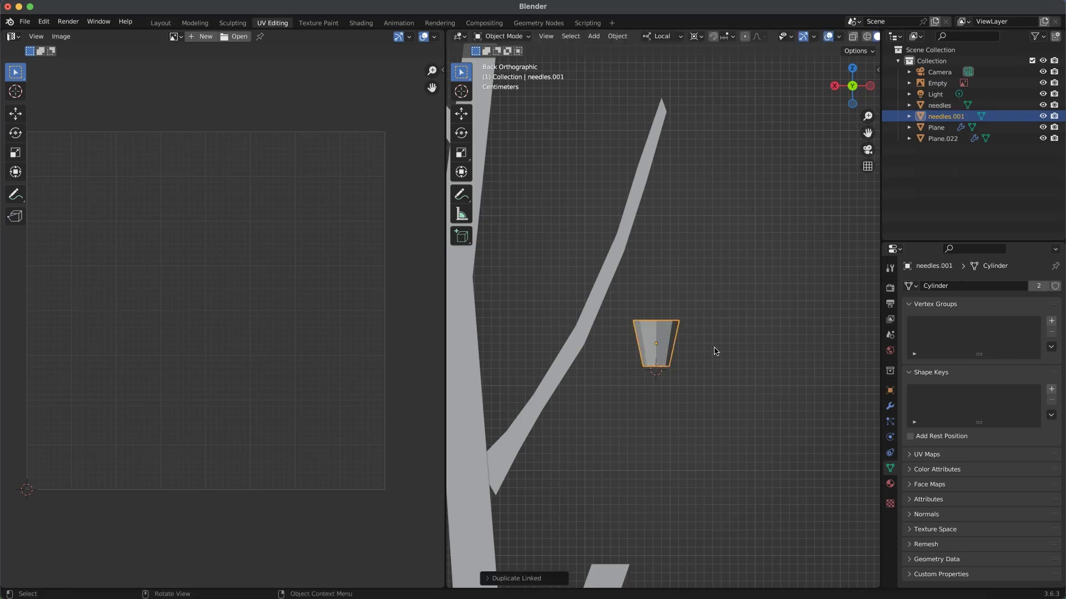
pyautogui.press('r')
pyautogui.click(794, 426)
pyautogui.press('g')
pyautogui.click(814, 437)
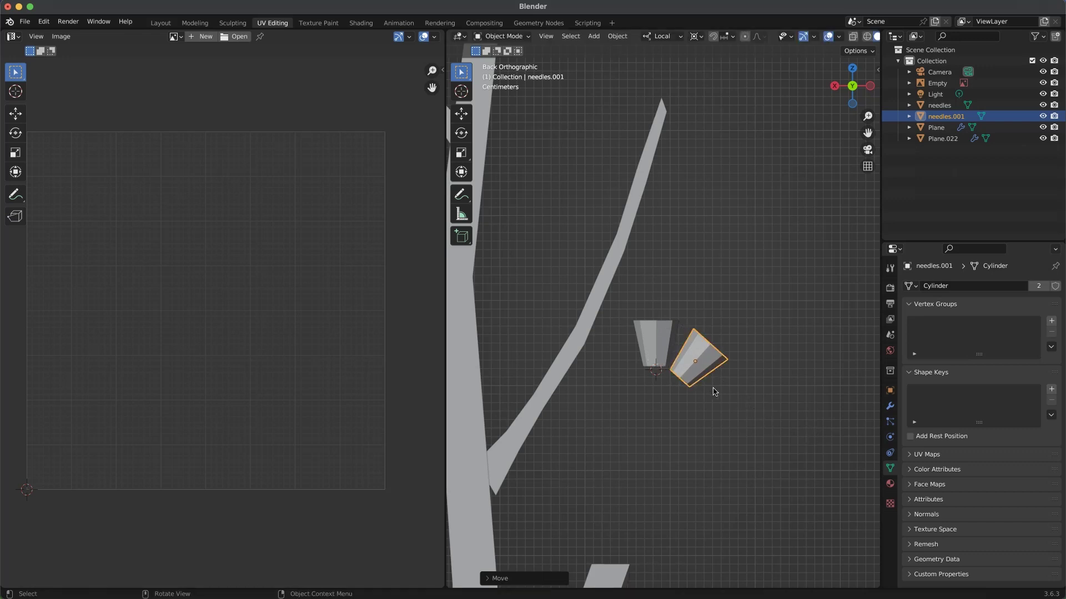
# Step: Create another linked duplicate of the upright cone, tilt it the opposite way and place it to the cone's left
pyautogui.click(647, 346)
pyautogui.hotkey('shift', 'd')
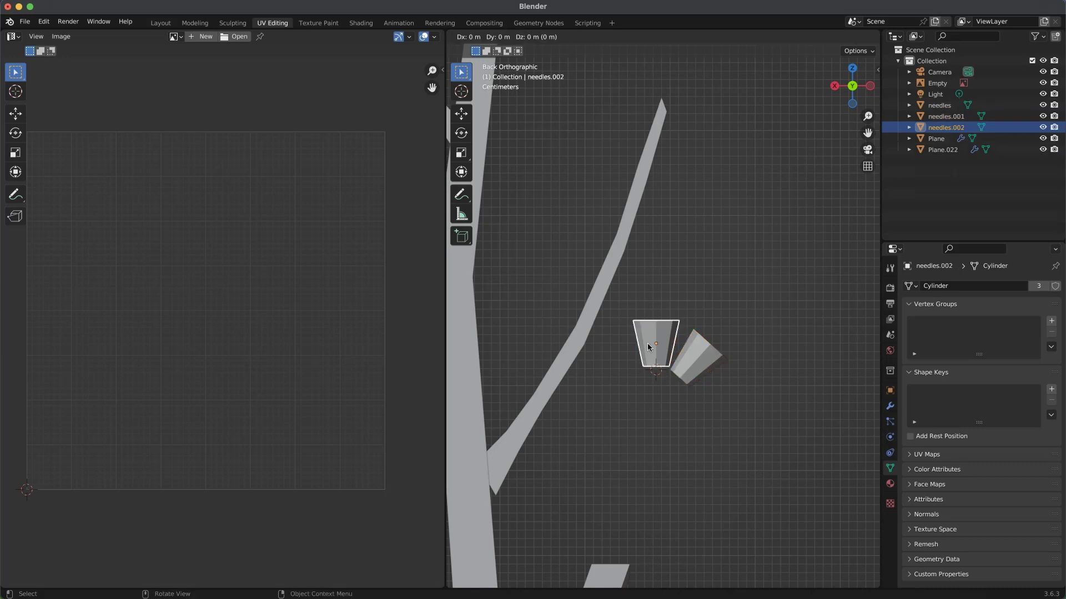
pyautogui.press('r')
pyautogui.click(572, 354)
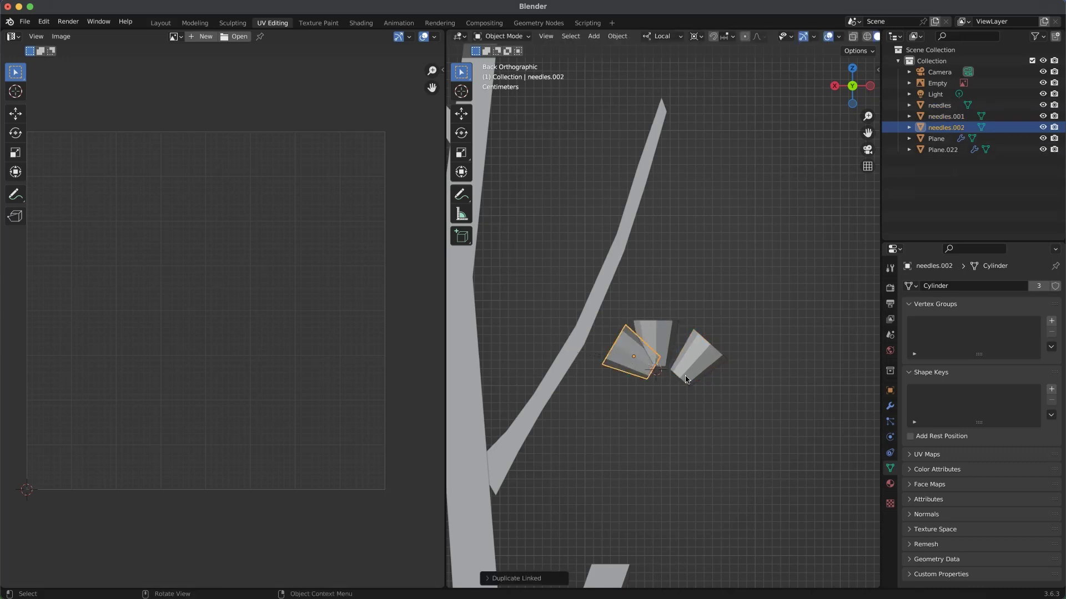
pyautogui.press('g')
pyautogui.click(665, 391)
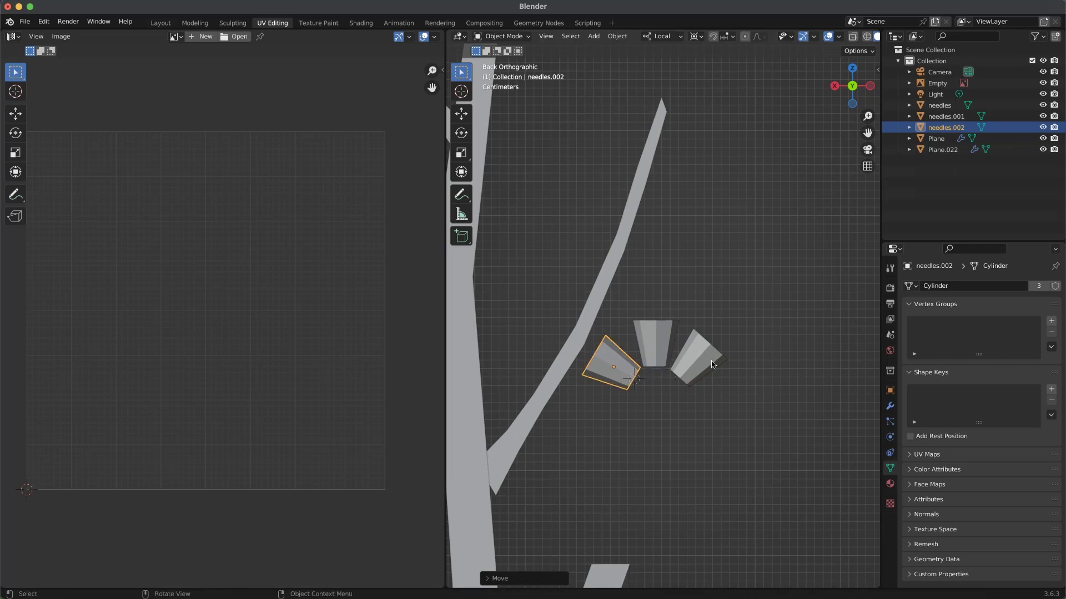
pyautogui.press('r')
pyautogui.click(724, 373)
pyautogui.press('g')
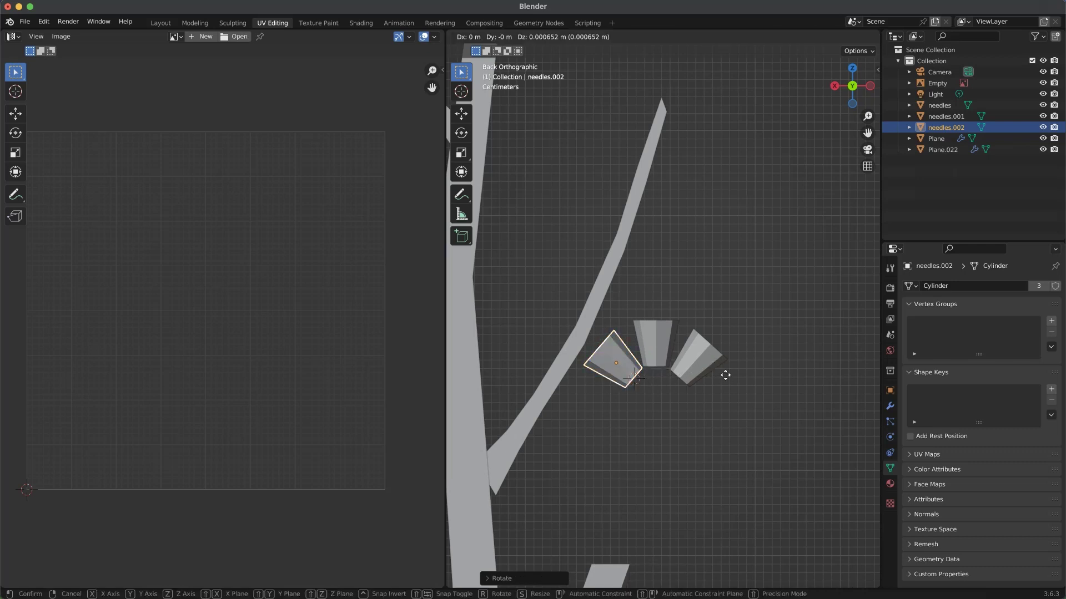
pyautogui.click(722, 374)
pyautogui.click(734, 376)
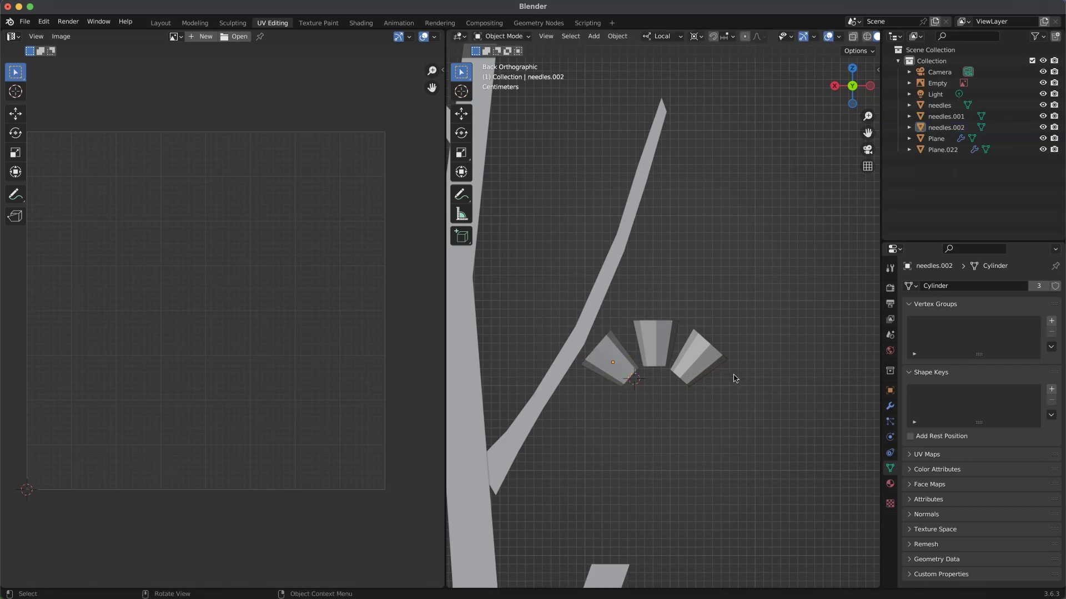
# Step: Create linked duplicates of the two tilted cones in place and rotate them in top view
pyautogui.click(688, 353)
pyautogui.keyDown('shift'); pyautogui.click(598, 370); pyautogui.keyUp('shift')
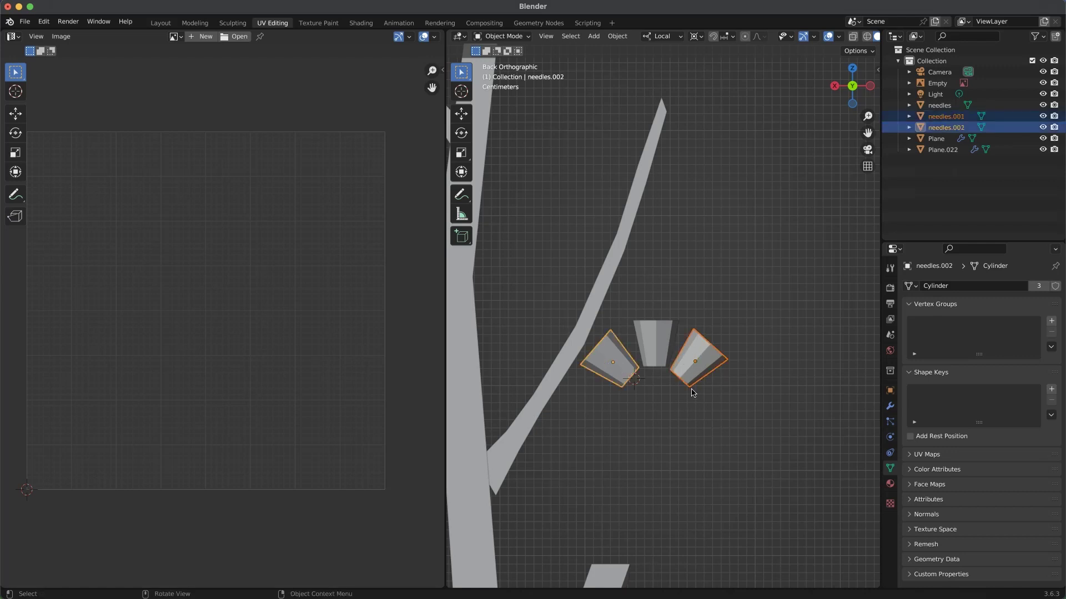
pyautogui.hotkey('alt', 'd')
pyautogui.press('Escape')
pyautogui.keyDown('alt'); pyautogui.moveTo(667, 318); pyautogui.dragTo(685, 428, button='middle'); pyautogui.keyUp('alt')
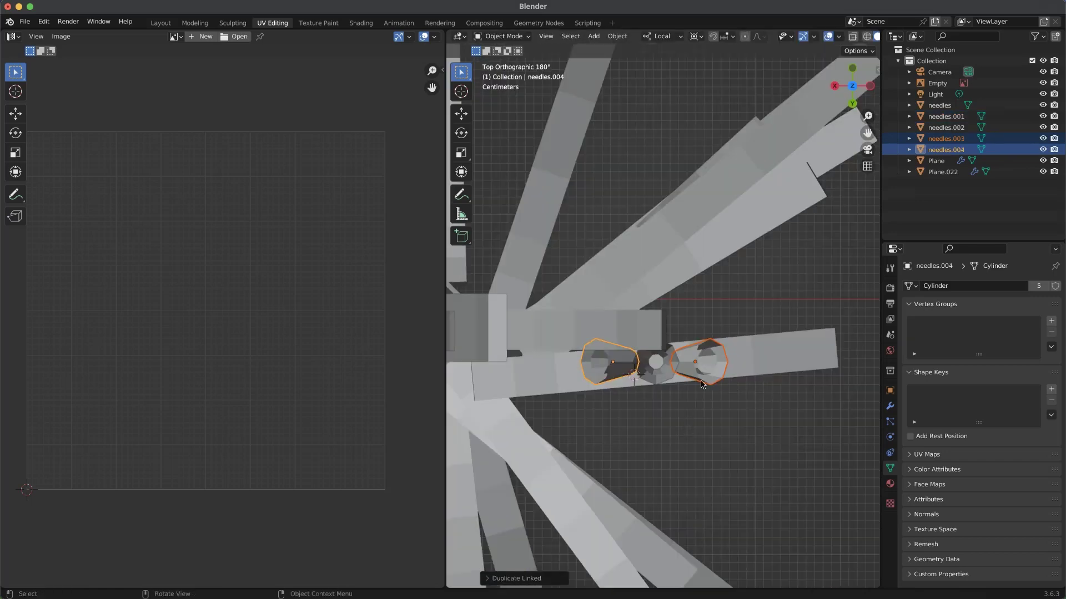
pyautogui.press('r')
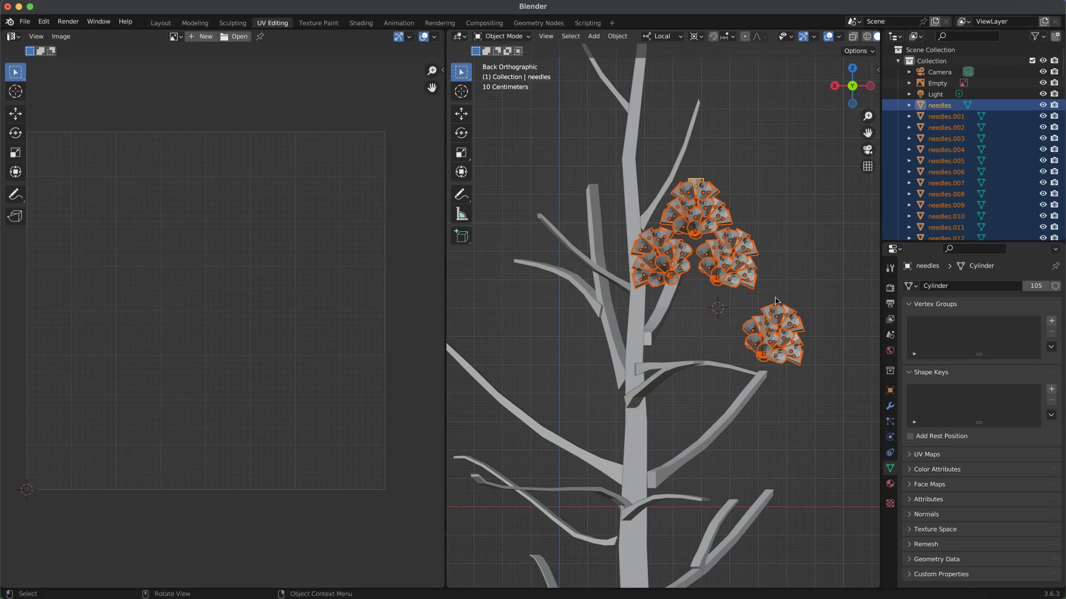
# Step: Join all the selected needle objects into the single object needles
pyautogui.click(909, 105)
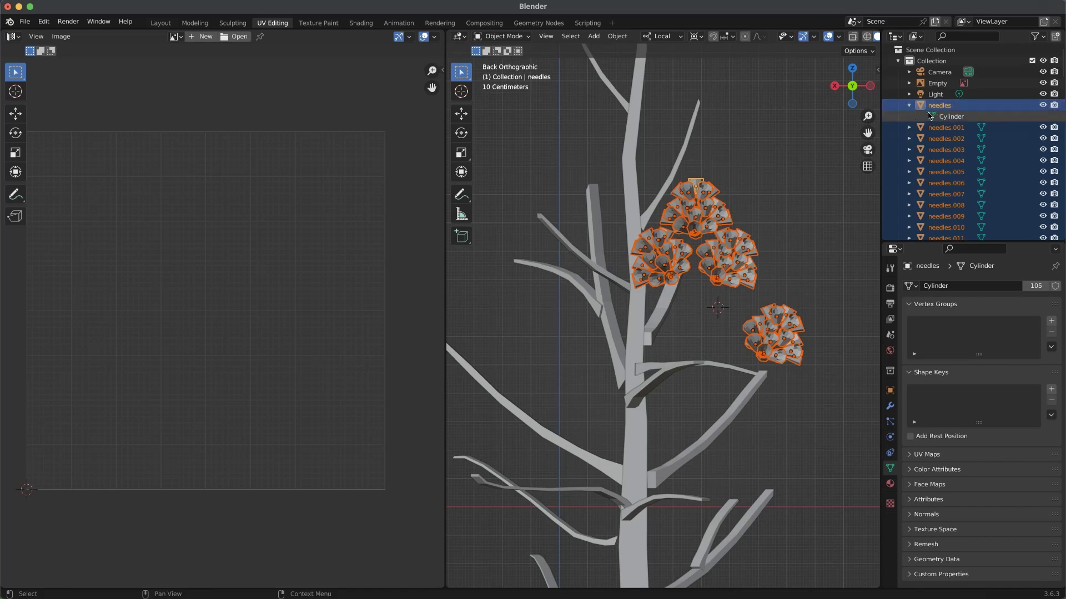
pyautogui.click(906, 106)
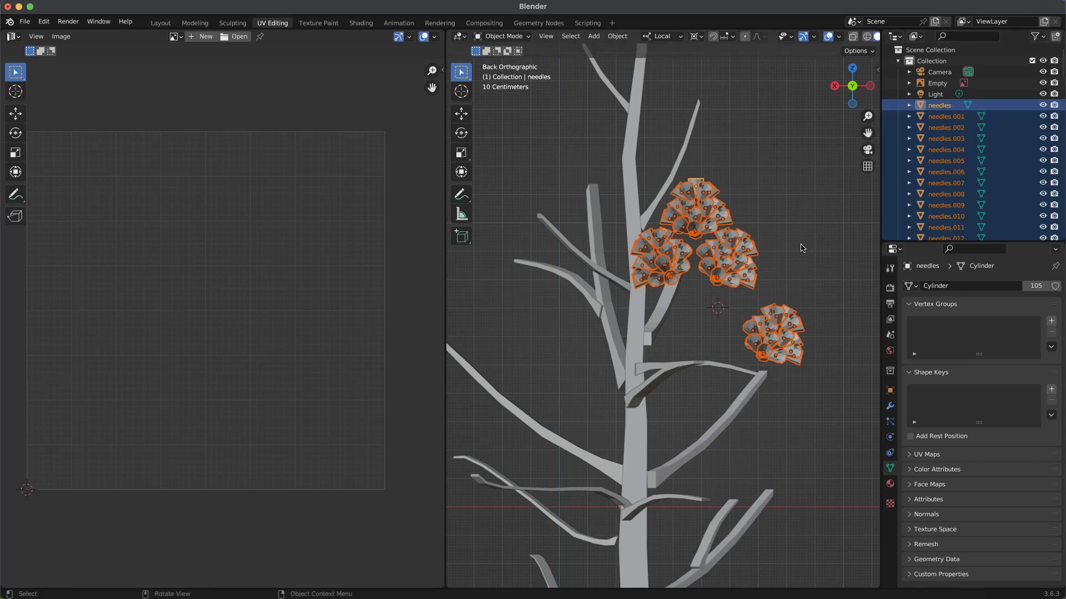
pyautogui.hotkey('ctrl', 'j')
pyautogui.click(768, 249)
pyautogui.click(750, 264)
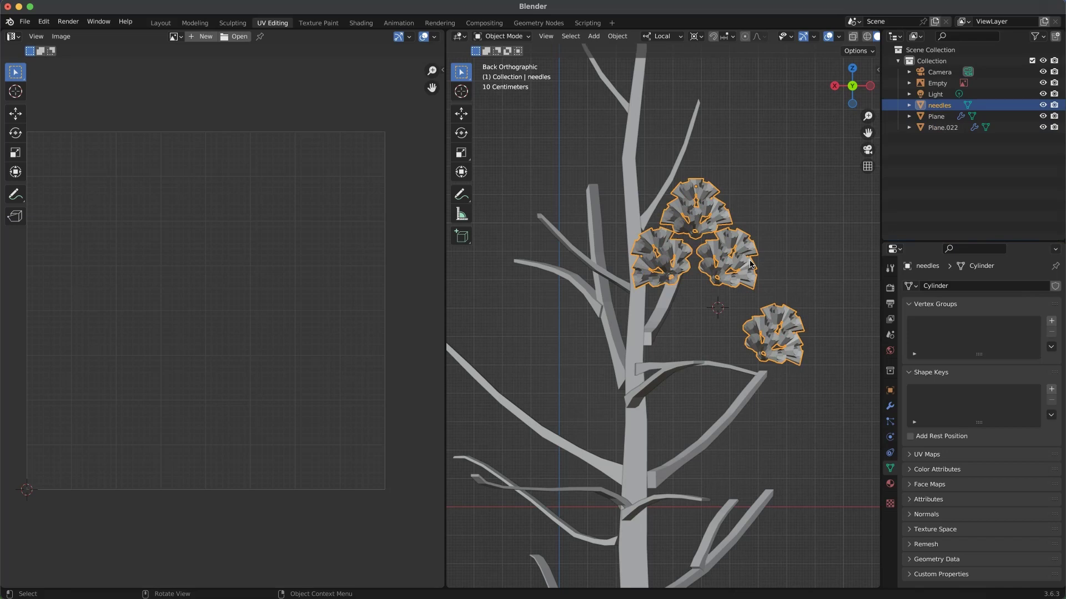
# Step: Enter Edit Mode on the joined needles and select all faces of the separate lower-right cluster with X-ray enabled
pyautogui.press('Tab')
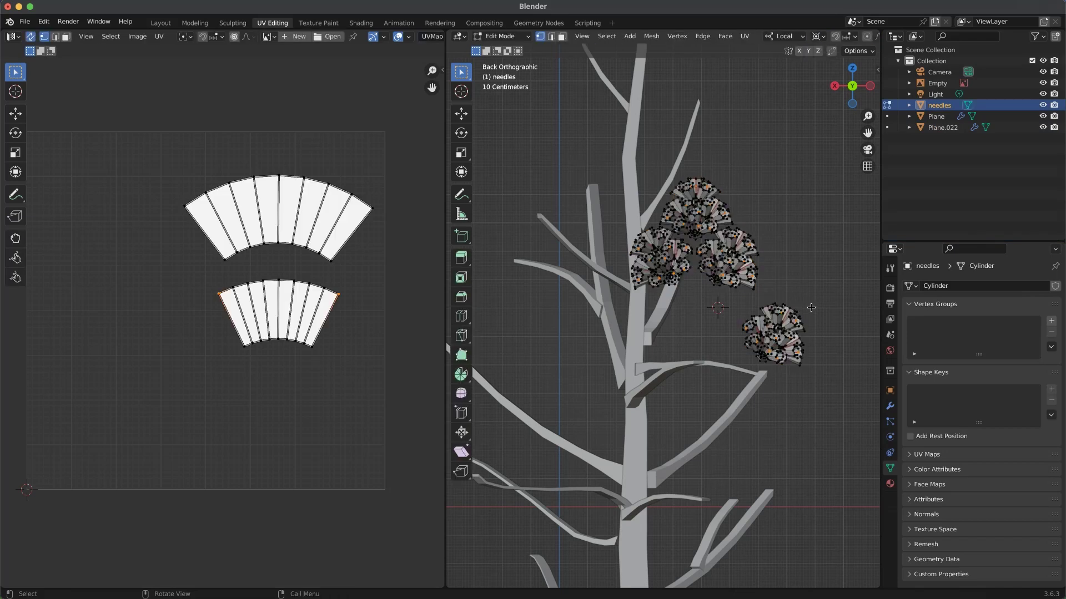
pyautogui.press('3')
pyautogui.hotkey('alt', 'z')
pyautogui.moveTo(820, 297); pyautogui.dragTo(727, 375)
pyautogui.scroll(5, 755, 344)
pyautogui.scroll(-6, 779, 315)
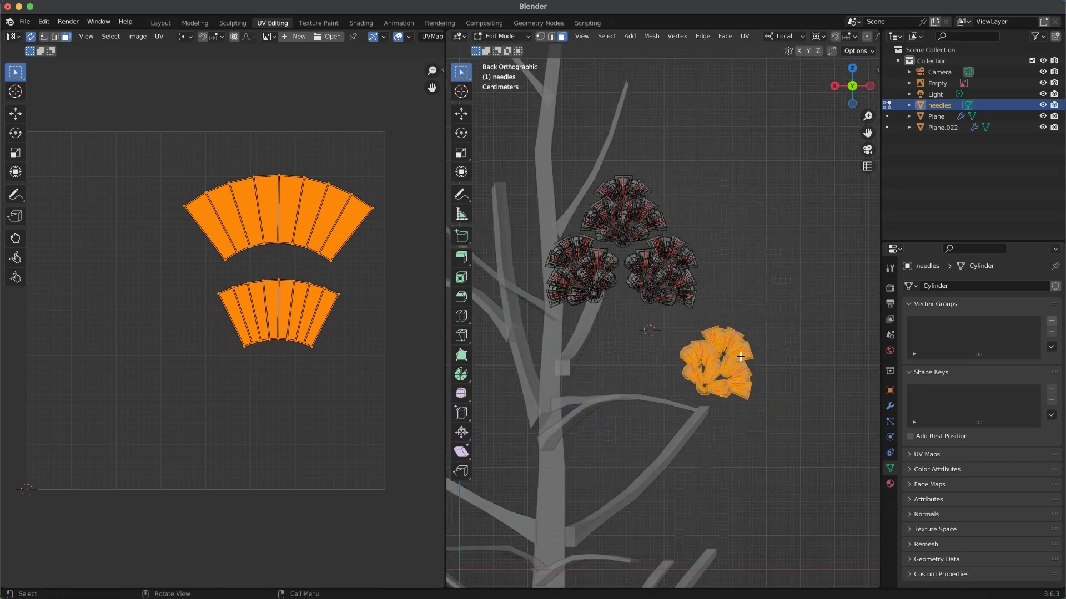
# Step: Select all edges of the needles mesh in edge mode, clear their seams and deselect everything
pyautogui.press('2')
pyautogui.moveTo(788, 431); pyautogui.dragTo(482, 136)
pyautogui.rightClick(603, 217)
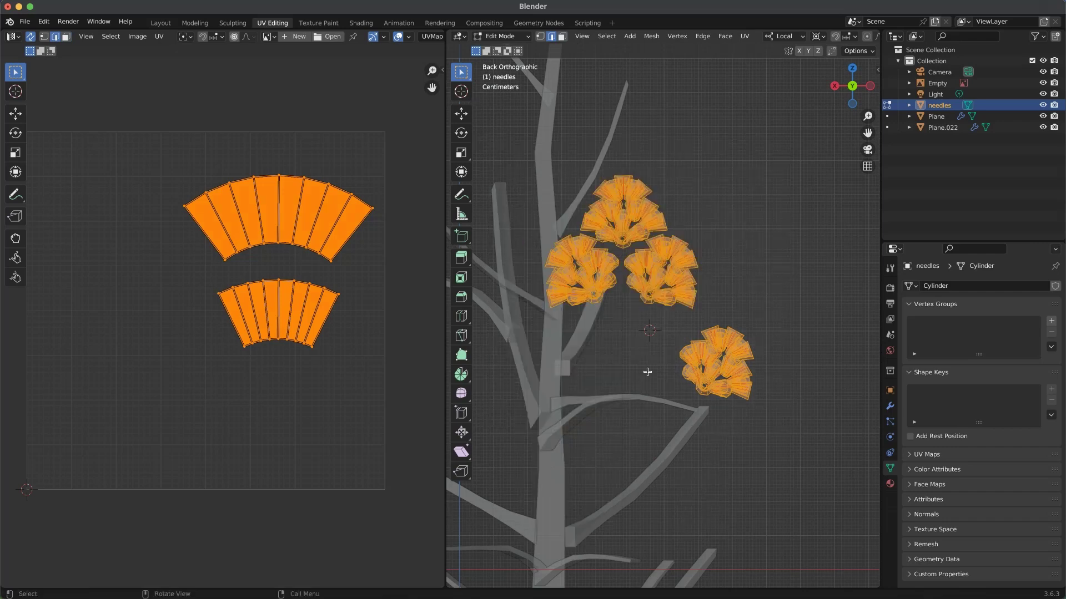
pyautogui.rightClick(622, 269)
pyautogui.rightClick(600, 275)
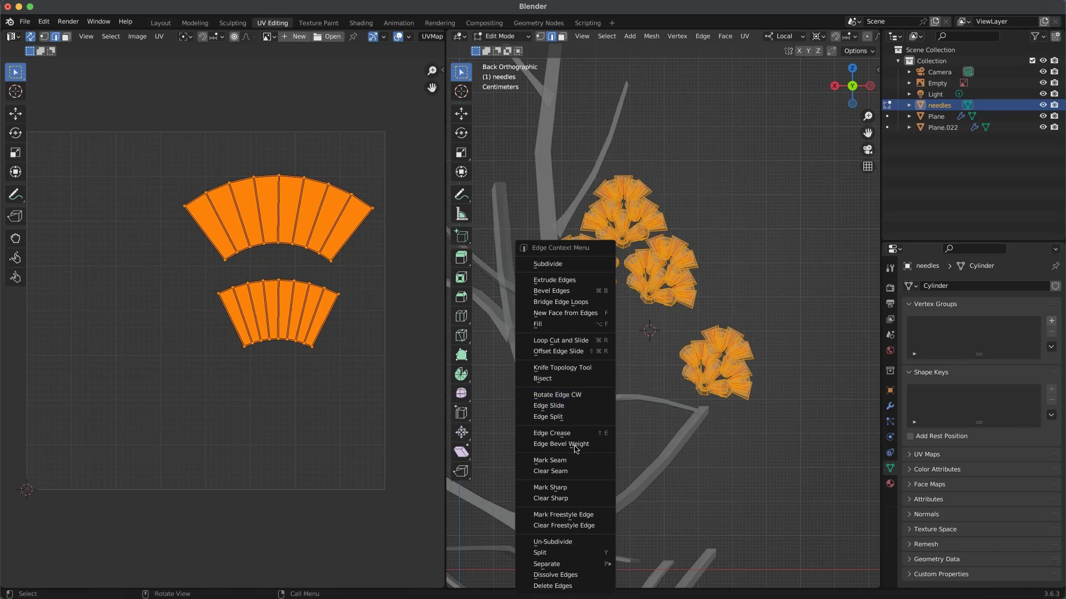
pyautogui.click(572, 472)
pyautogui.moveTo(636, 346); pyautogui.dragTo(654, 378)
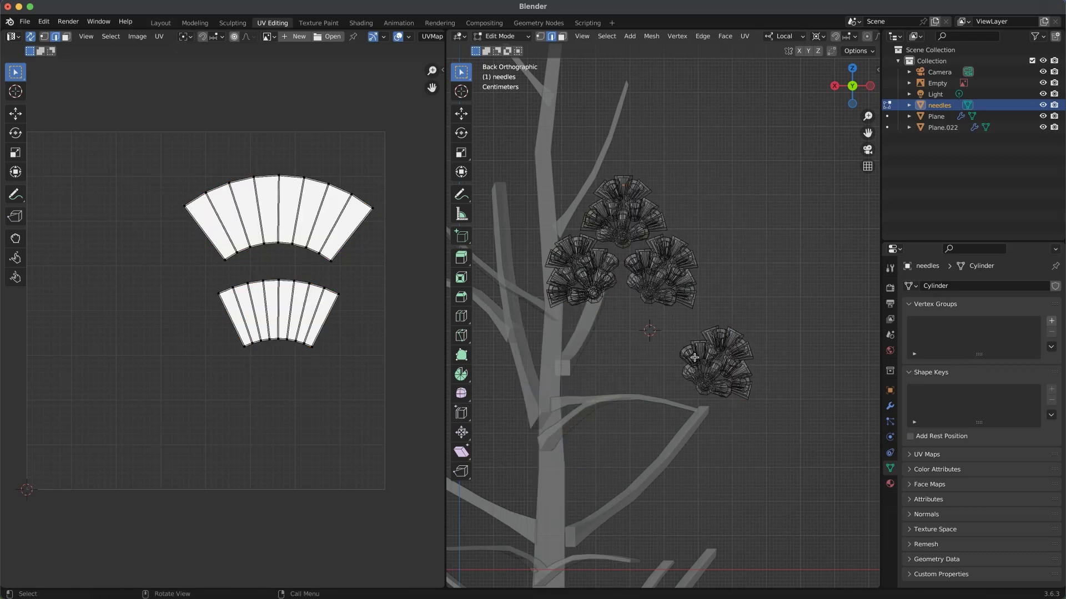
# Step: Separate the faces of the lower-right needle cluster into their own object and return to Object Mode
pyautogui.moveTo(768, 408); pyautogui.dragTo(658, 319)
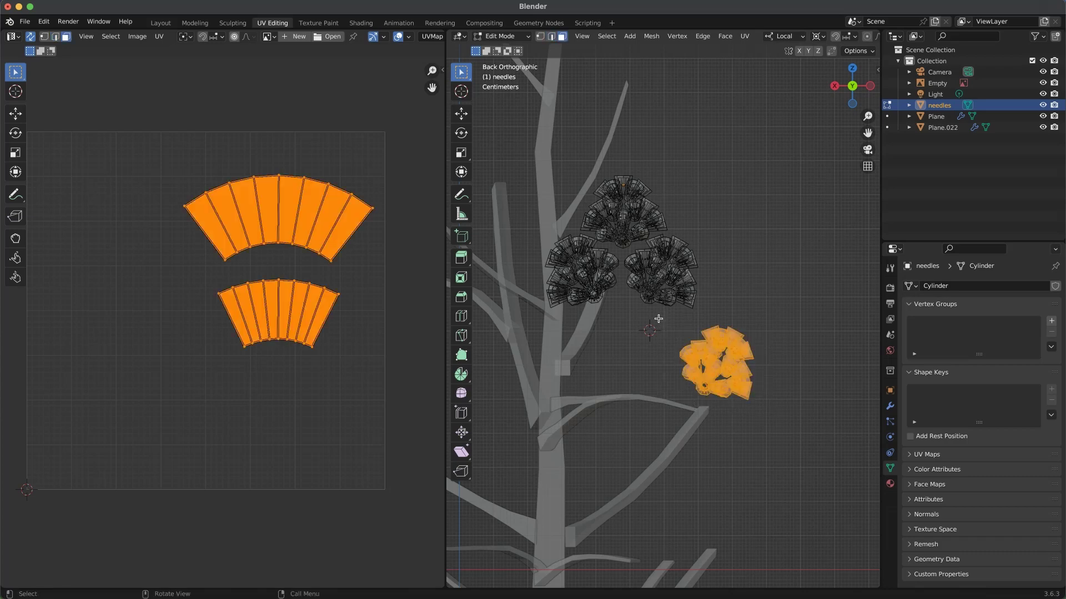
pyautogui.hotkey('ctrl', 'x')
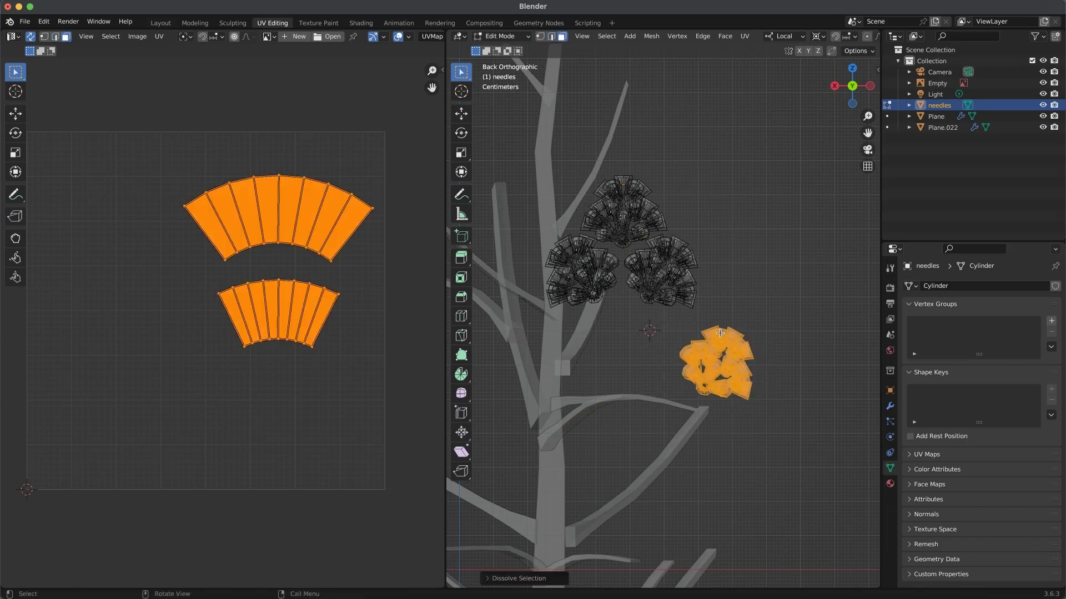
pyautogui.rightClick(720, 331)
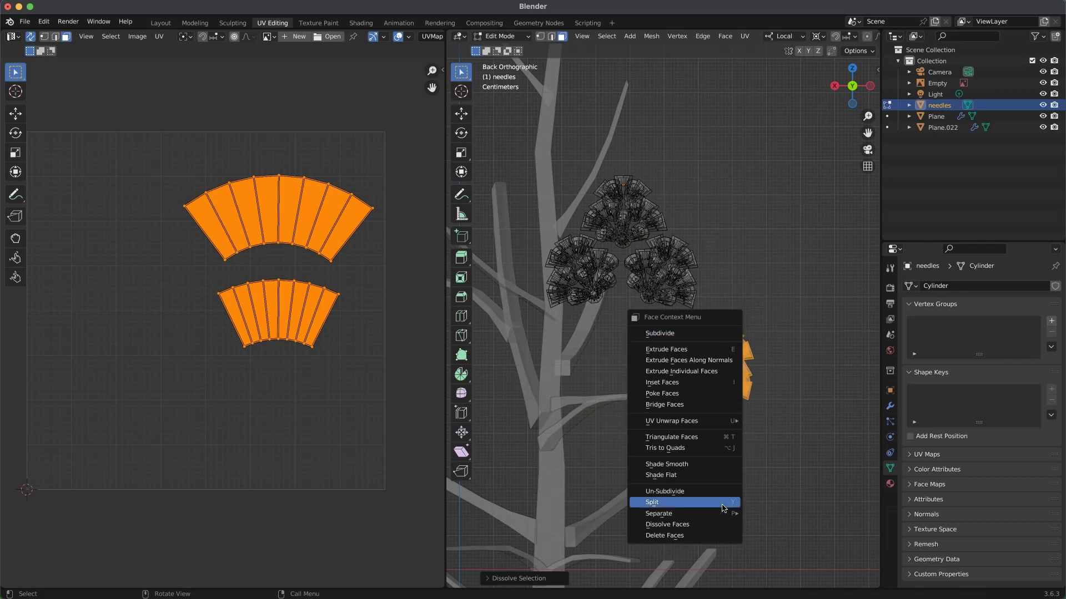
pyautogui.moveTo(695, 516)
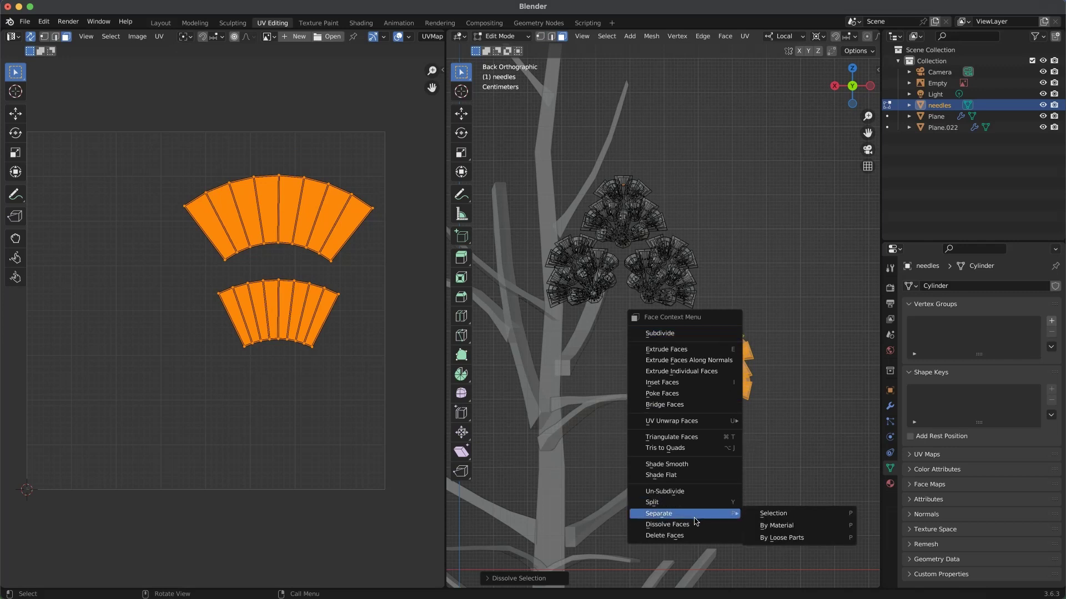
pyautogui.click(792, 515)
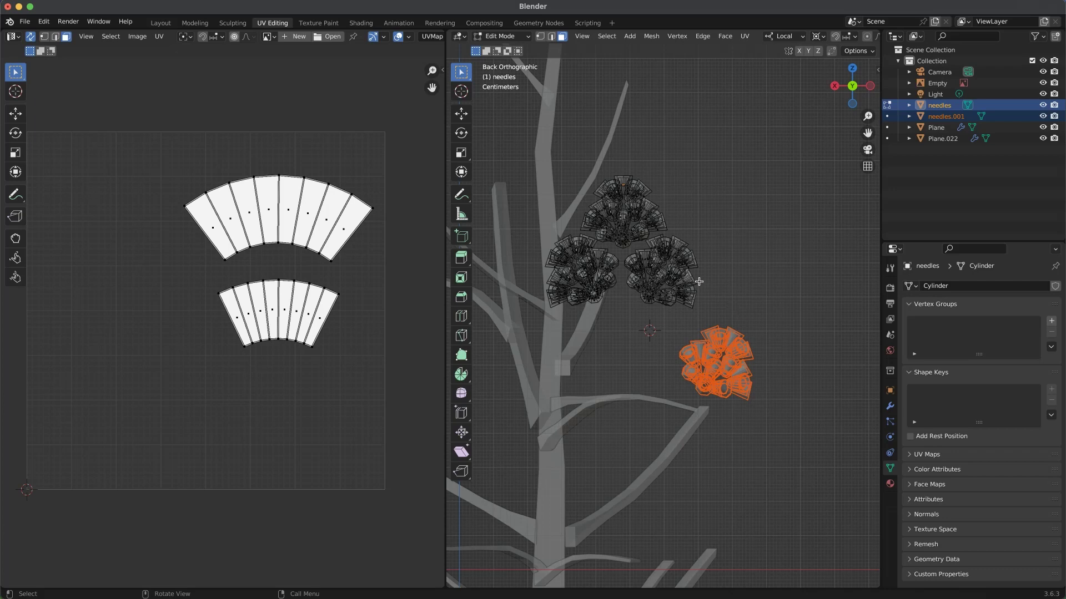
pyautogui.press('Tab')
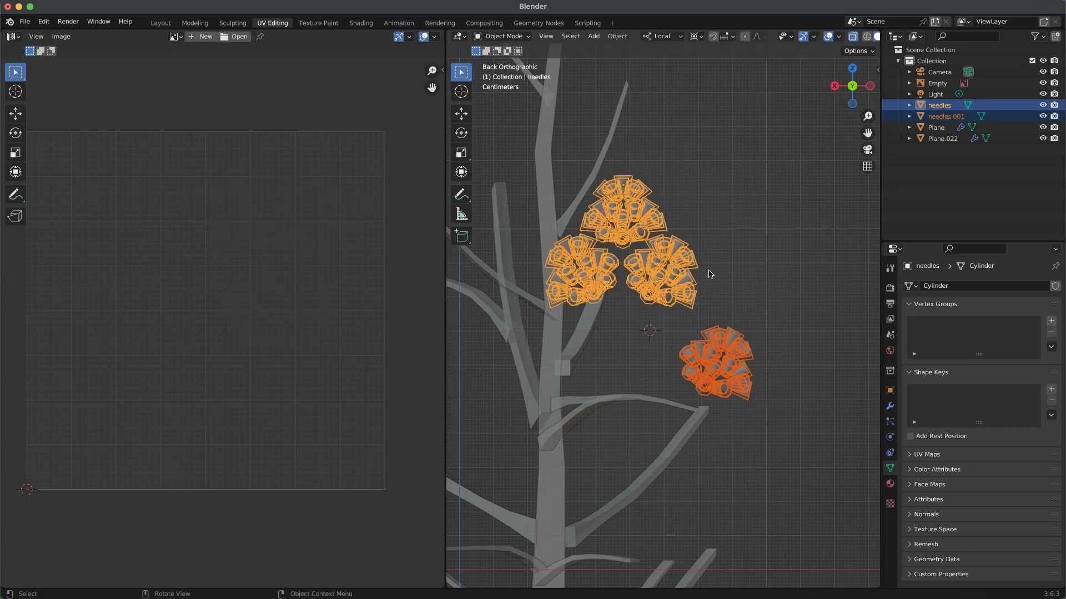
pyautogui.click(710, 276)
pyautogui.click(685, 291)
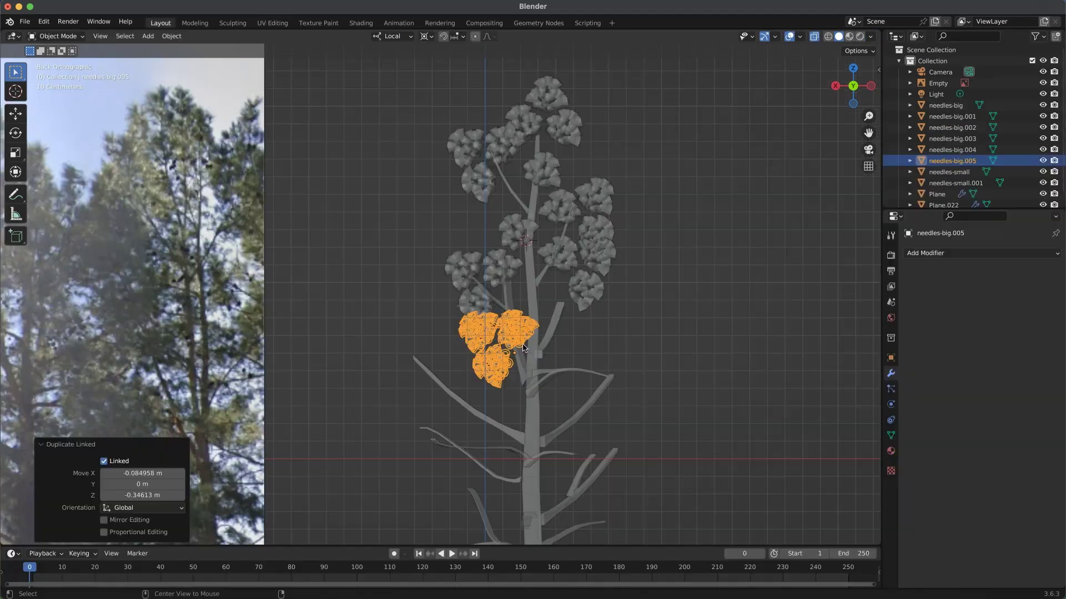
# Step: Place two linked duplicates of the big needle cluster on the lower-left branches and rotate the second one about 14°
pyautogui.hotkey('alt', 'd')
pyautogui.click(448, 383)
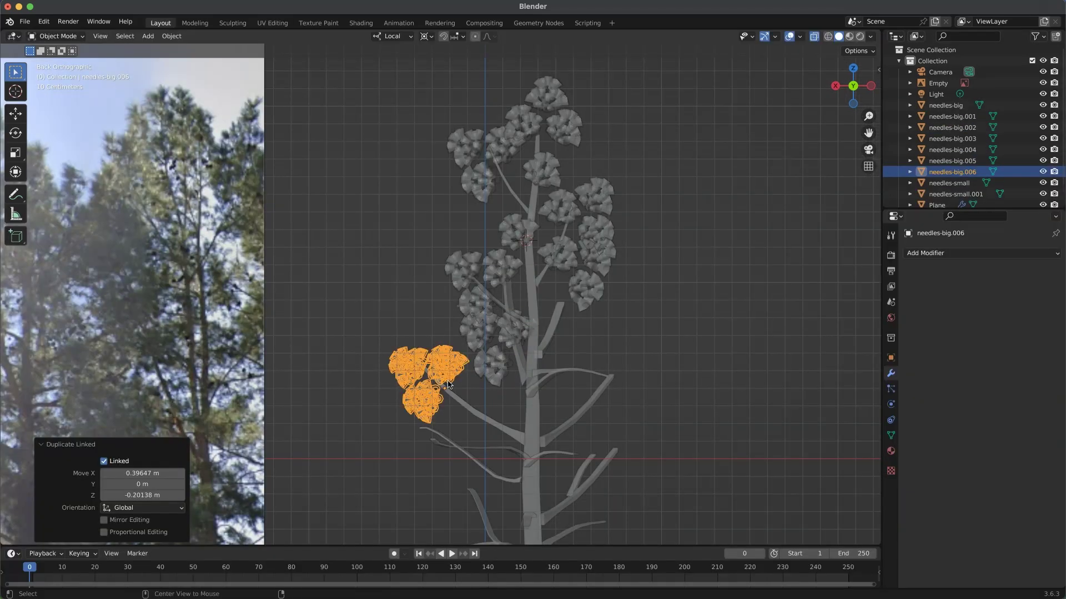
pyautogui.hotkey('alt', 'd')
pyautogui.click(469, 448)
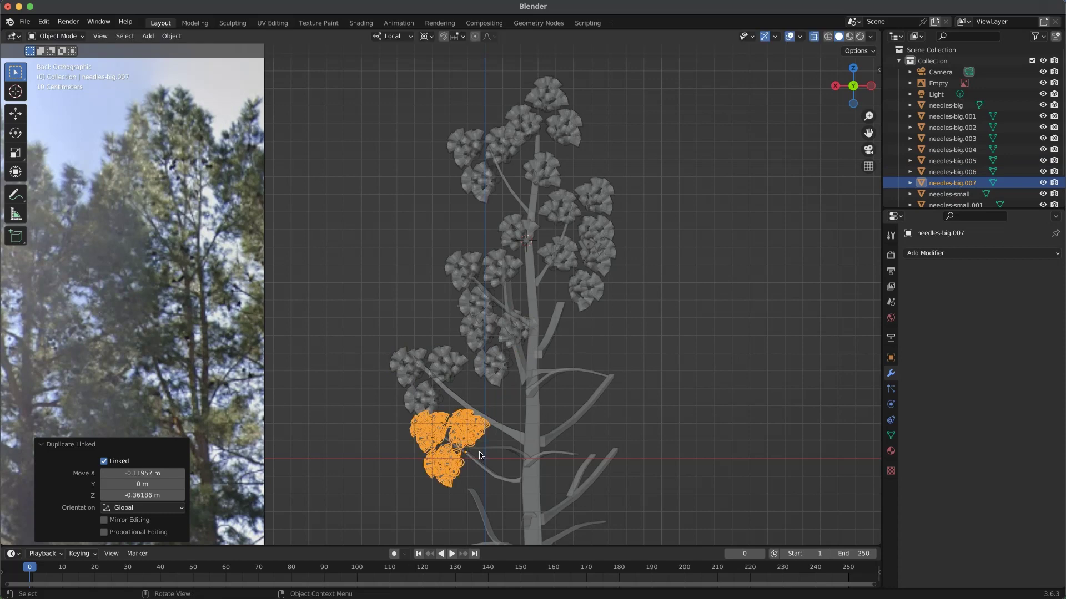
pyautogui.press('r')
pyautogui.click(510, 400)
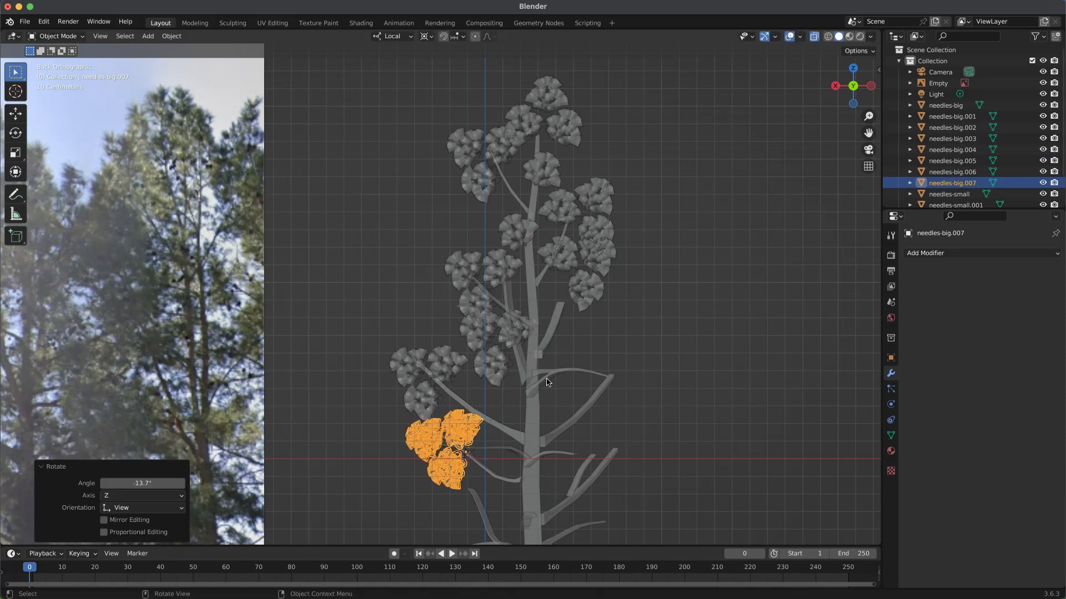
# Step: Make another linked duplicate, starting from the needle cluster at the end of the branch right of the trunk
pyautogui.click(578, 281)
pyautogui.hotkey('alt', 'd')
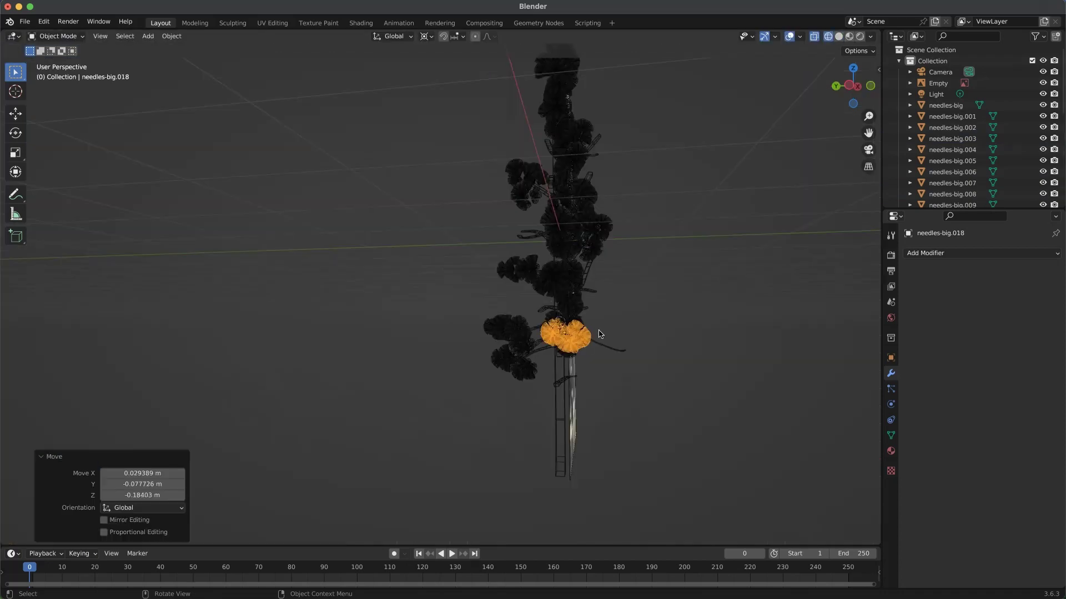
# Step: Rotate needles-big.018 by about -27° and move it outward onto the bare low branch
pyautogui.moveTo(477, 333); pyautogui.dragTo(506, 411, button='middle')
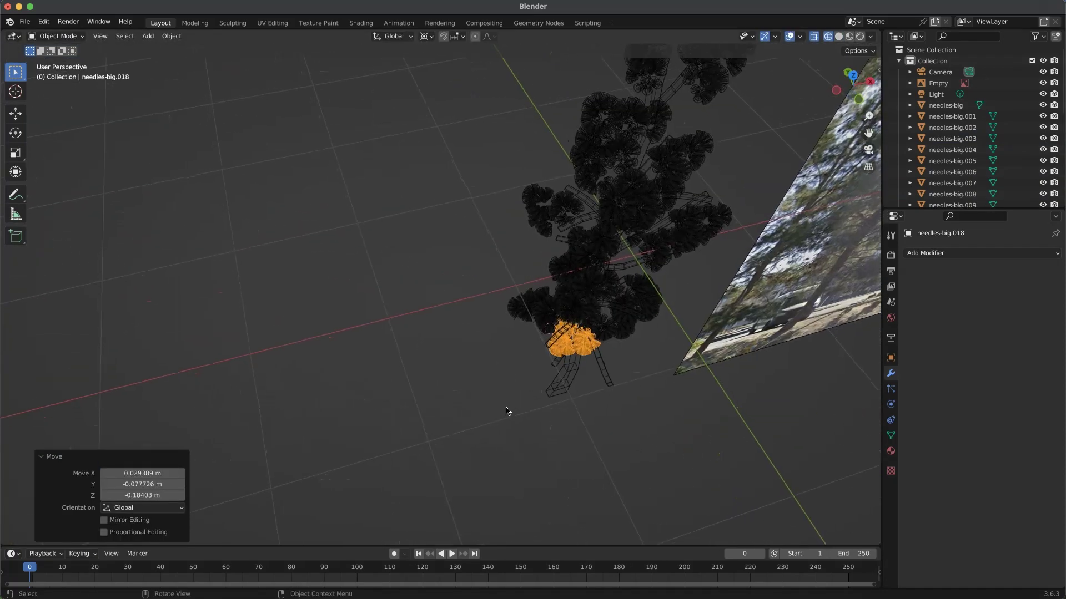
pyautogui.moveTo(586, 339); pyautogui.dragTo(617, 331, button='middle')
pyautogui.press('g')
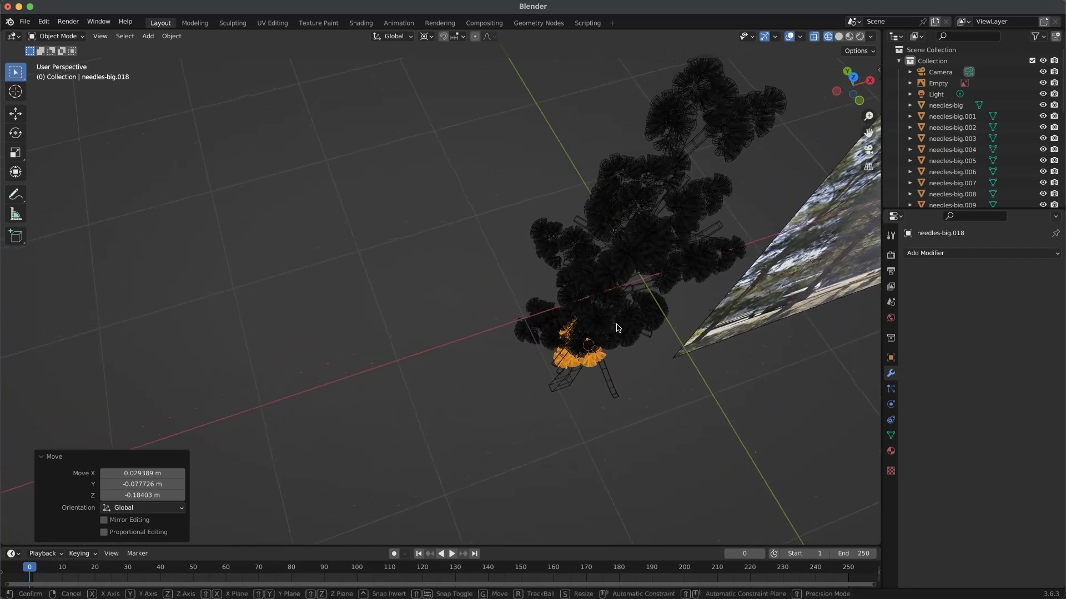
pyautogui.click(606, 319)
pyautogui.press('g')
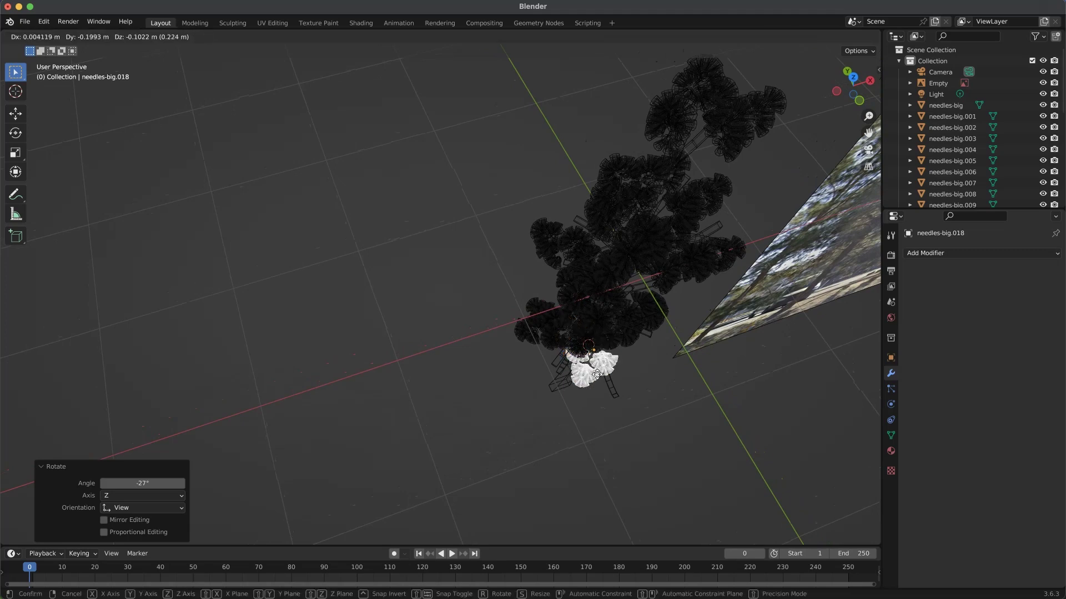
pyautogui.click(604, 347)
# Step: Rotate needles-big.018 about 19° in a side view to follow the low branch
pyautogui.moveTo(604, 348); pyautogui.dragTo(559, 349, button='middle')
pyautogui.press('r')
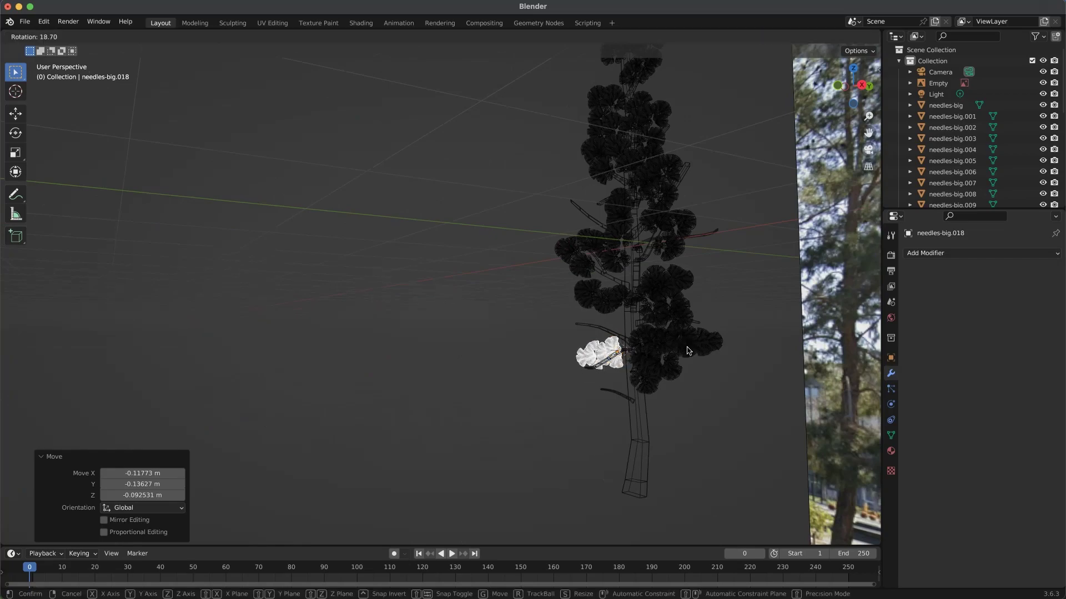
pyautogui.click(688, 349)
pyautogui.moveTo(688, 349); pyautogui.dragTo(718, 379, button='middle')
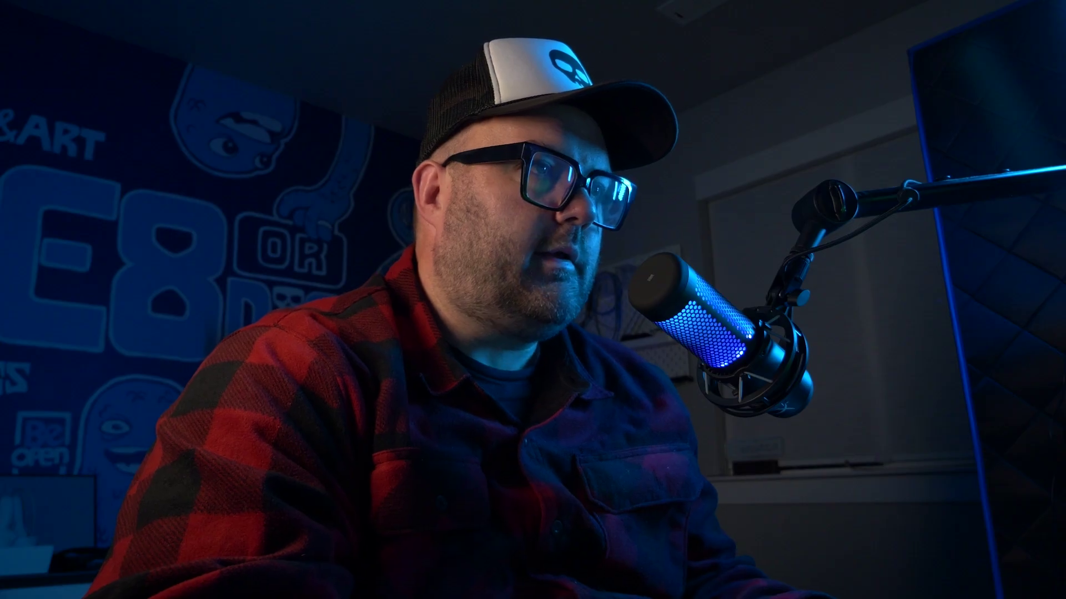
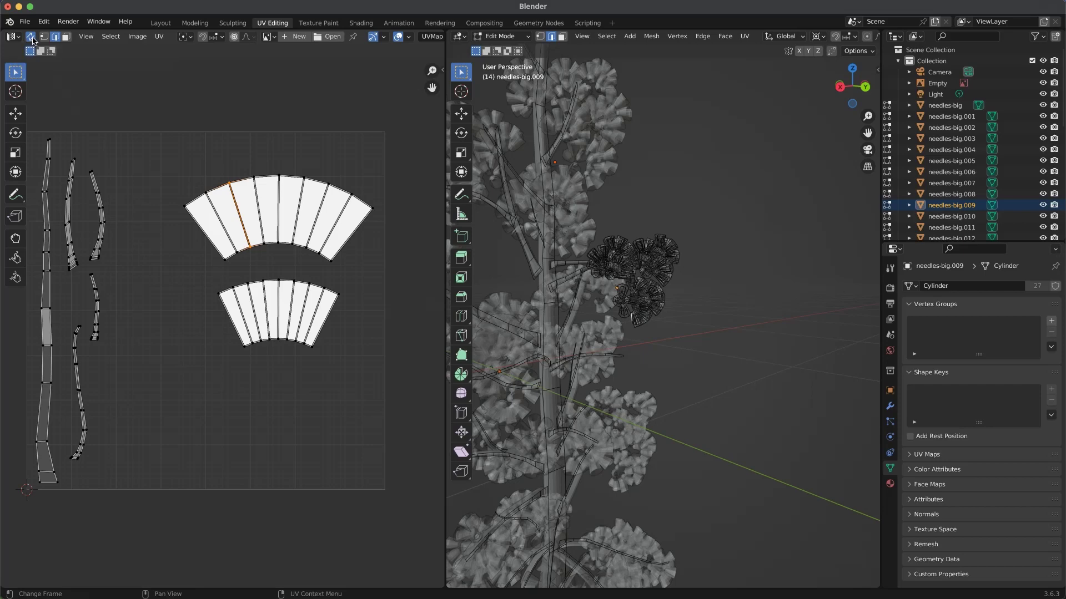
# Step: Save the Blender file to the Desktop folder
pyautogui.moveTo(101, 162); pyautogui.dragTo(122, 146, button='middle')
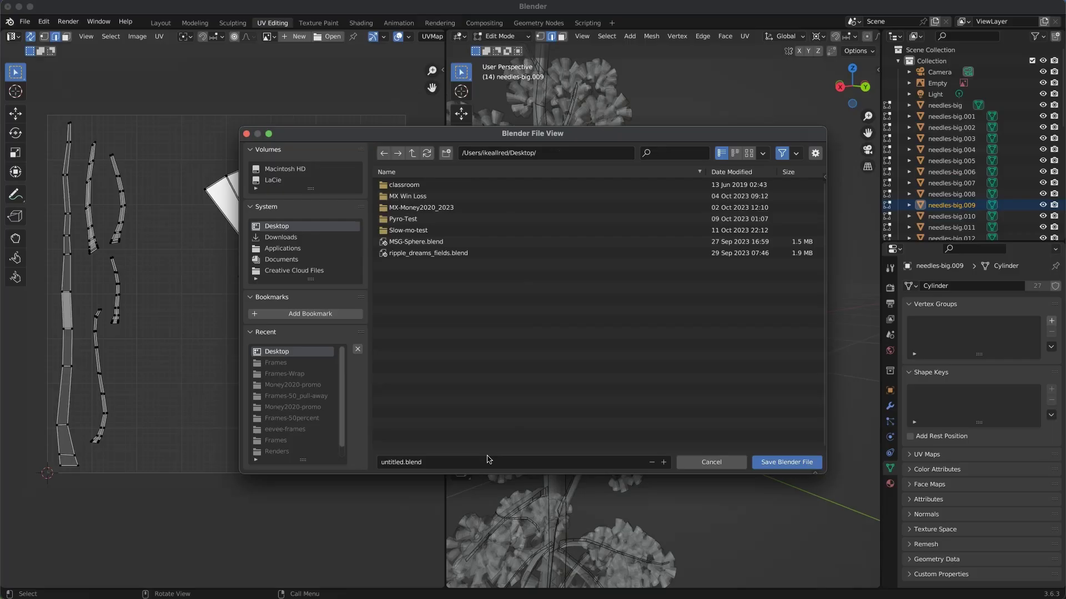
pyautogui.press('Return')
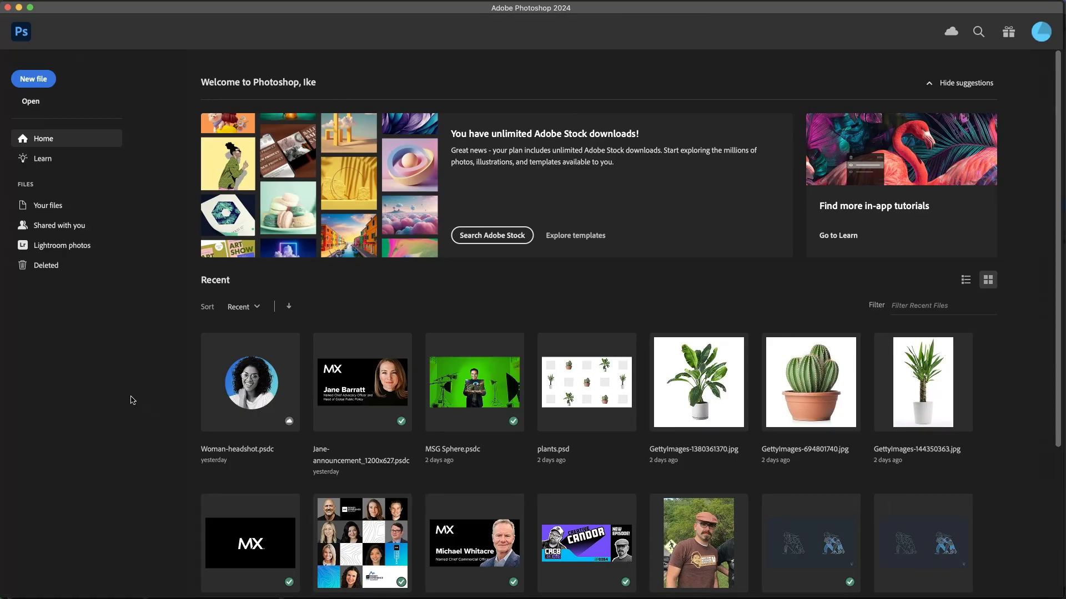
# Step: In Photoshop, create a new 1024 × 1024 px document at 72 pixels/inch and paste the UV layout screenshot
pyautogui.press('super+n')
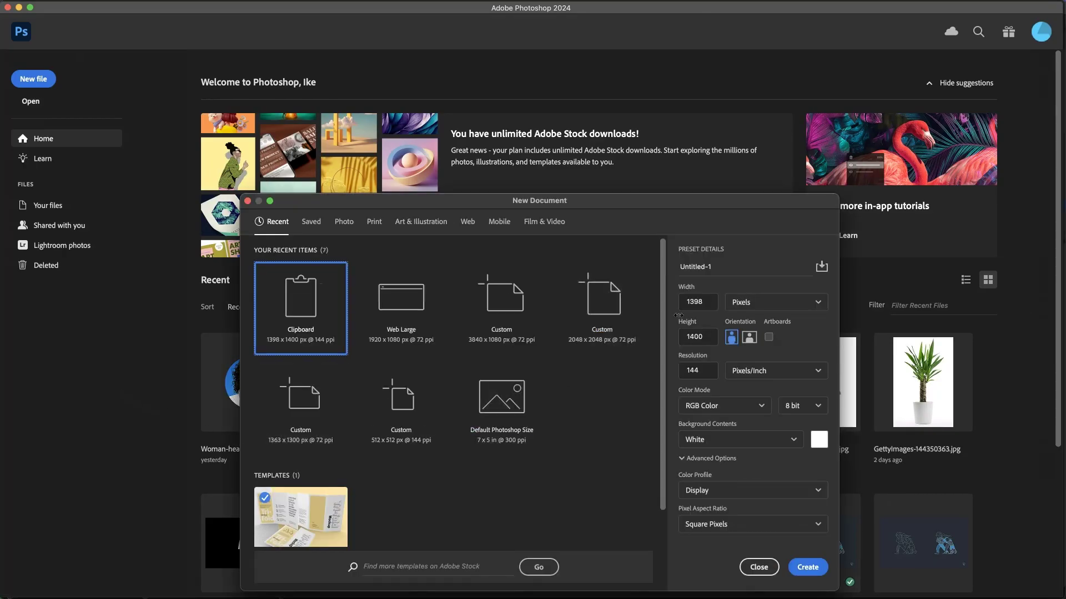
pyautogui.click(688, 373)
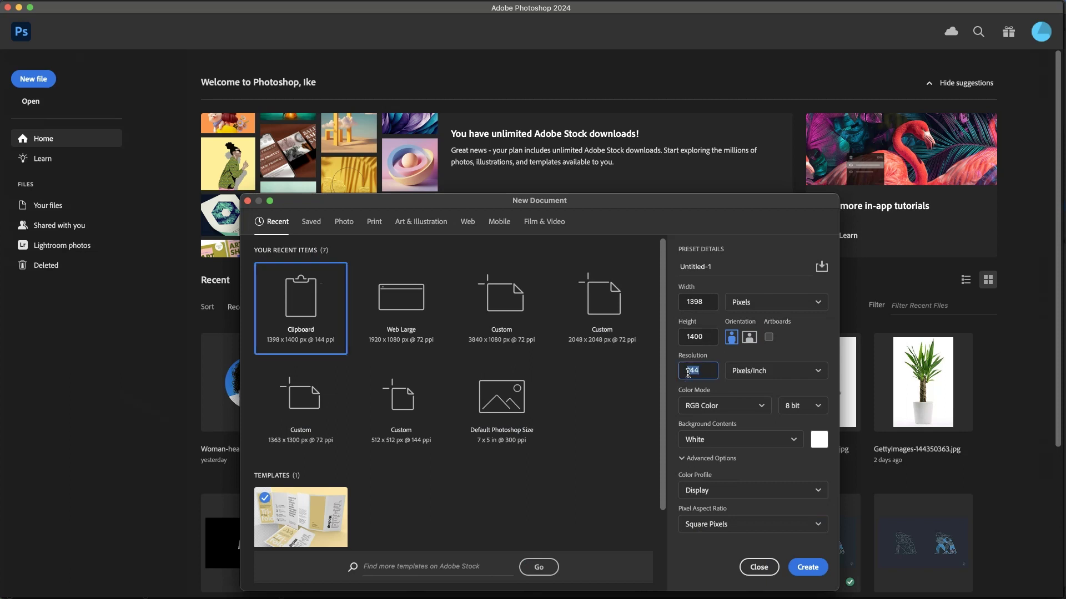
pyautogui.doubleClick(697, 300)
pyautogui.press('Tab')
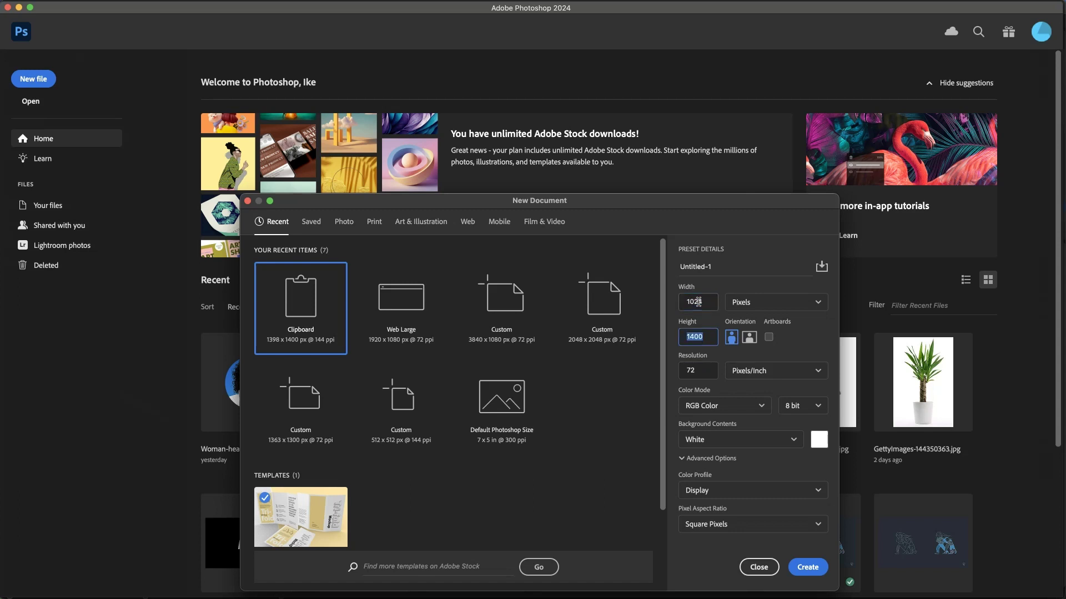
pyautogui.write('1')
pyautogui.hotkey('shift', 'Tab')
pyautogui.hotkey('shift', 'Tab')
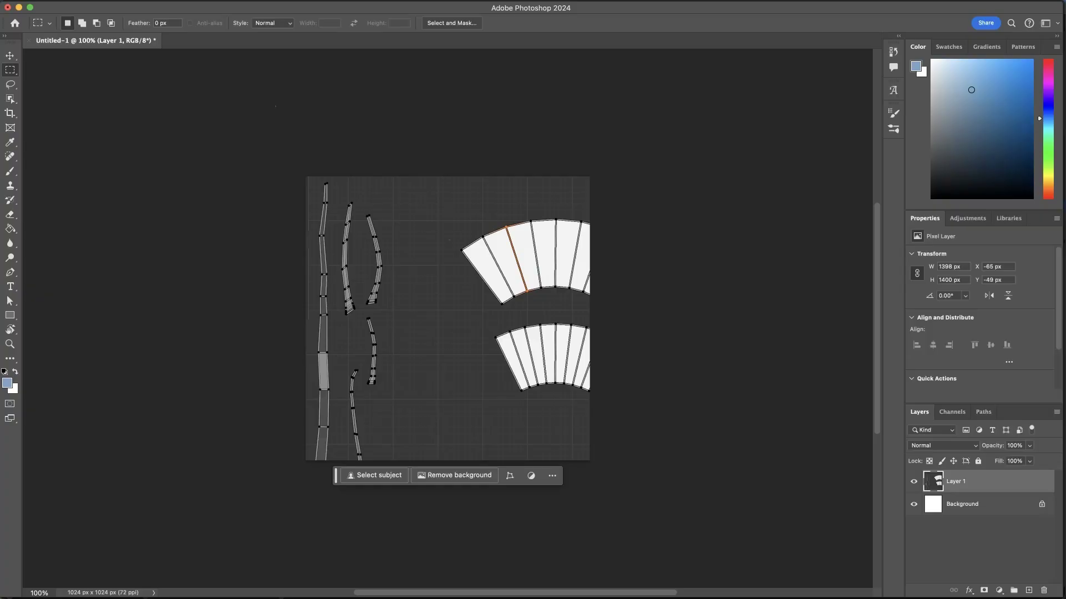
# Step: Turn off snapping and shift the pasted UV layout slightly to X -57 px, Y -47 px
pyautogui.click(79, 1)
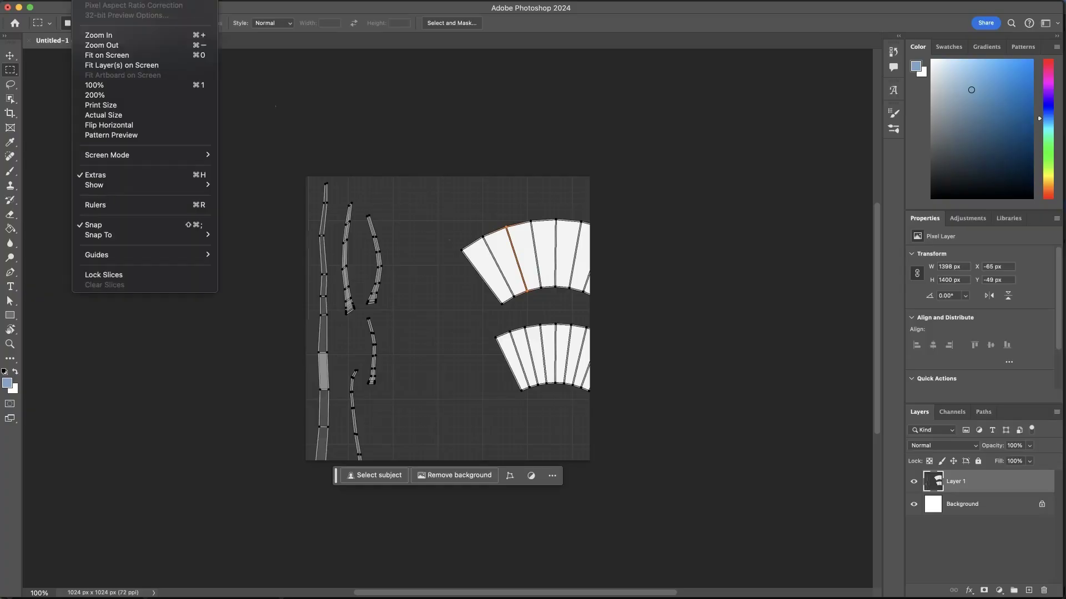
pyautogui.click(157, 224)
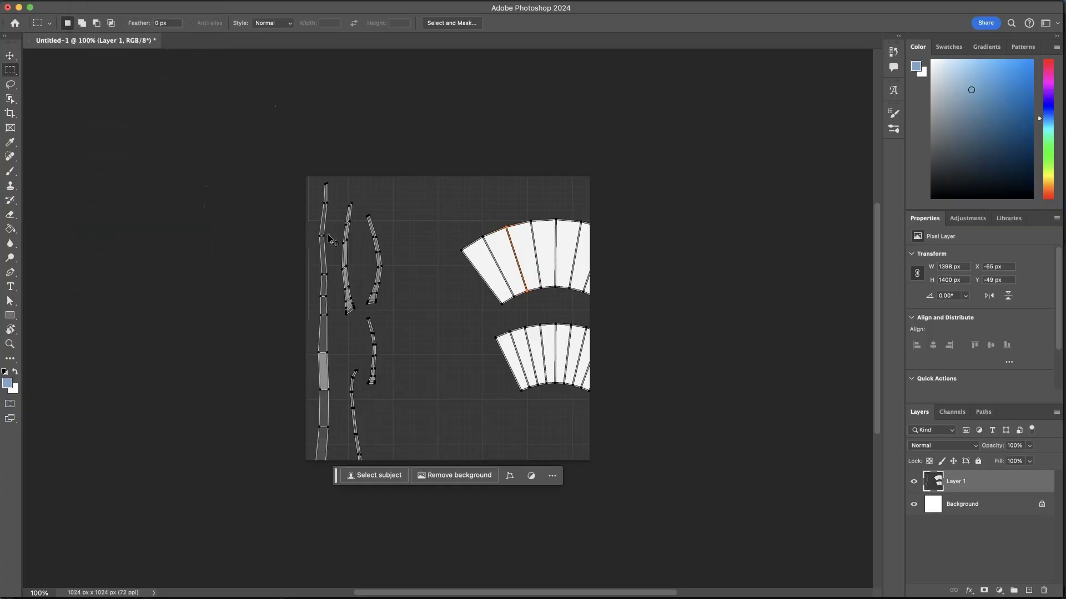
pyautogui.keyDown('super'); pyautogui.moveTo(345, 236); pyautogui.dragTo(351, 237); pyautogui.keyUp('super')
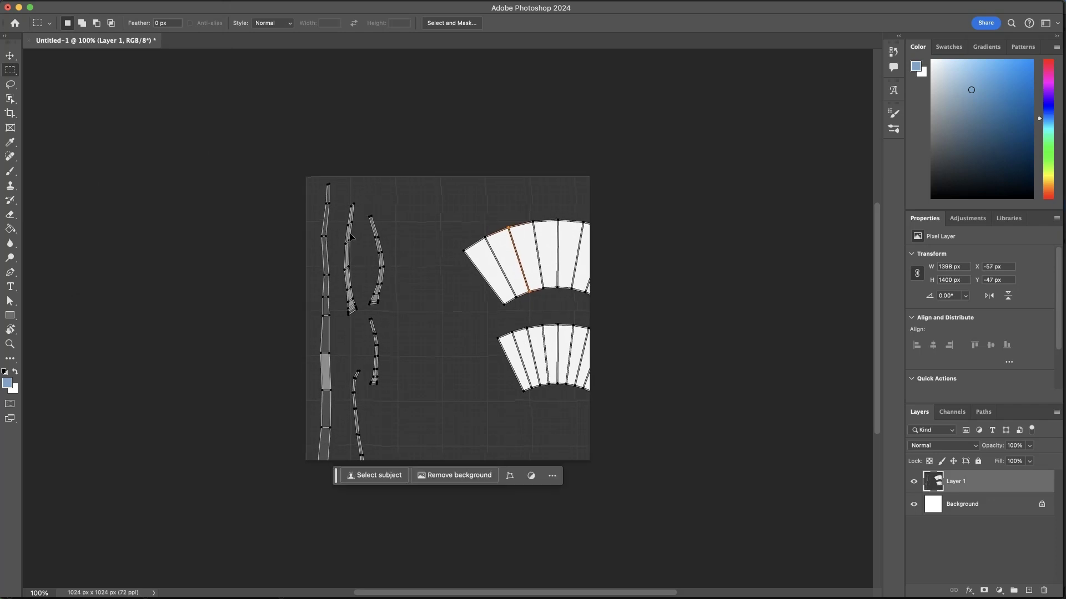
# Step: Scale the UV layout layer proportionally to about 79.14% and align its UV square with the canvas edges
pyautogui.press('super+t')
pyautogui.moveTo(680, 552); pyautogui.dragTo(634, 442)
pyautogui.moveTo(293, 175); pyautogui.dragTo(297, 177)
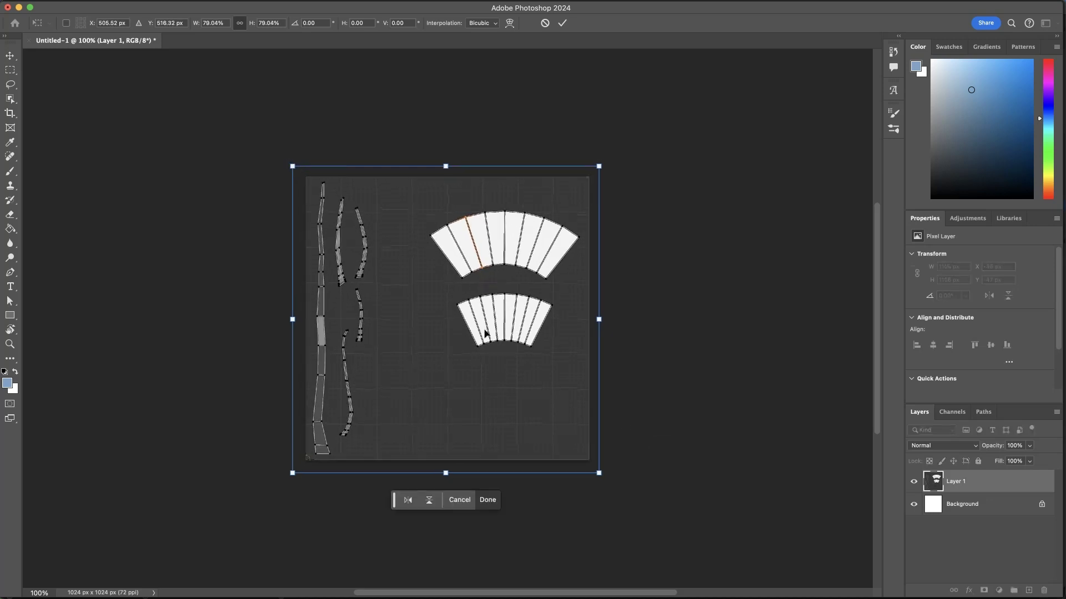
pyautogui.moveTo(599, 475); pyautogui.dragTo(601, 476)
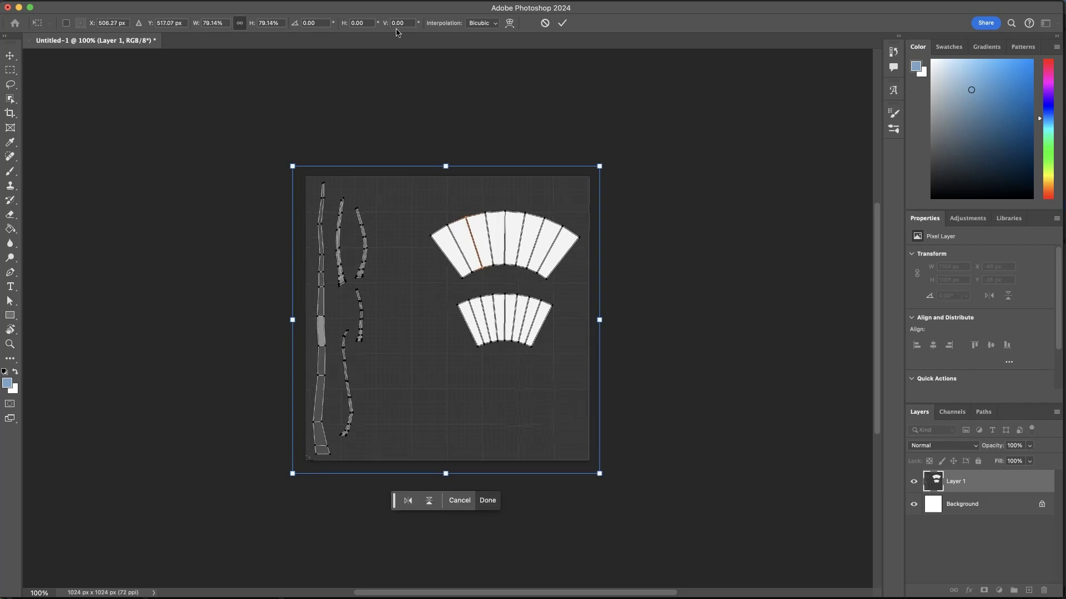
pyautogui.click(562, 23)
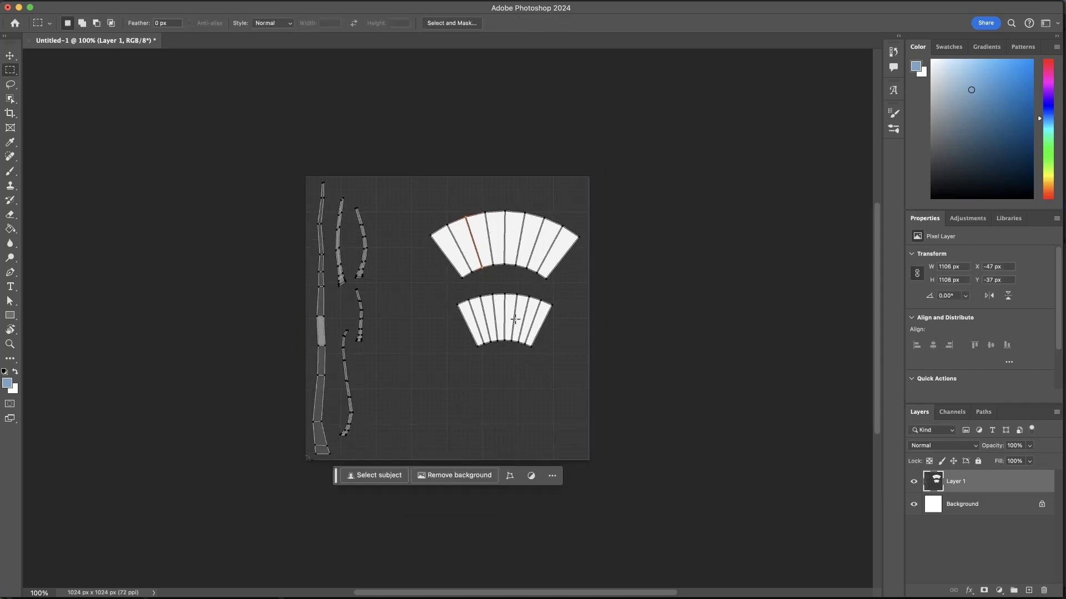
# Step: Add a new empty layer above the UV layout, lock Layer 1 and make Layer 2 active
pyautogui.keyDown('alt'); pyautogui.scroll(5, 446, 327); pyautogui.keyUp('alt')
pyautogui.keyDown('alt'); pyautogui.scroll(-1, 489, 300); pyautogui.keyUp('alt')
pyautogui.moveTo(466, 347); pyautogui.dragTo(481, 337)
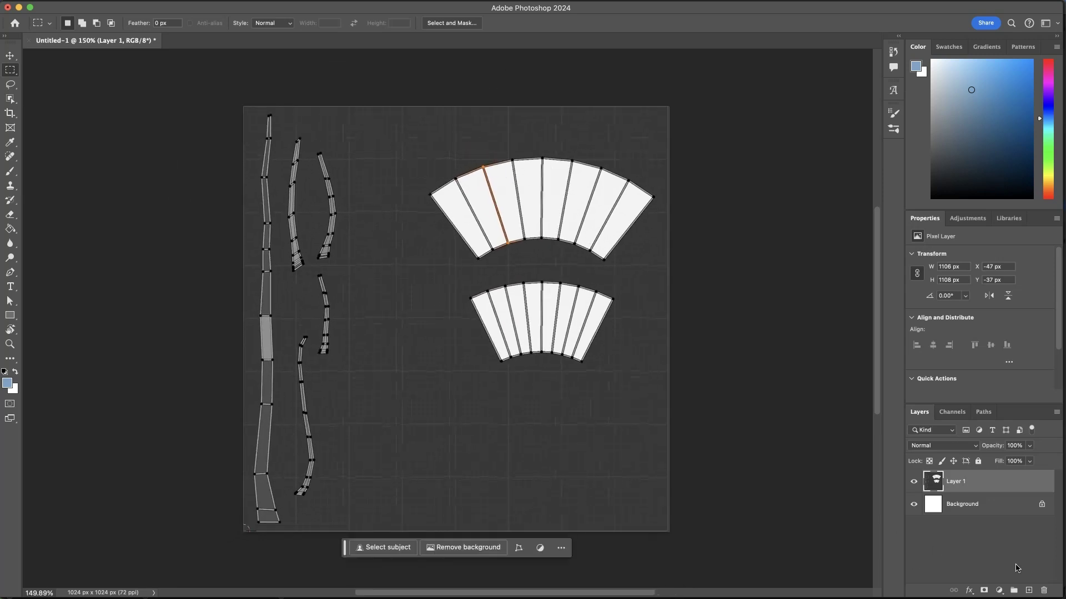
pyautogui.click(1028, 591)
pyautogui.click(1012, 509)
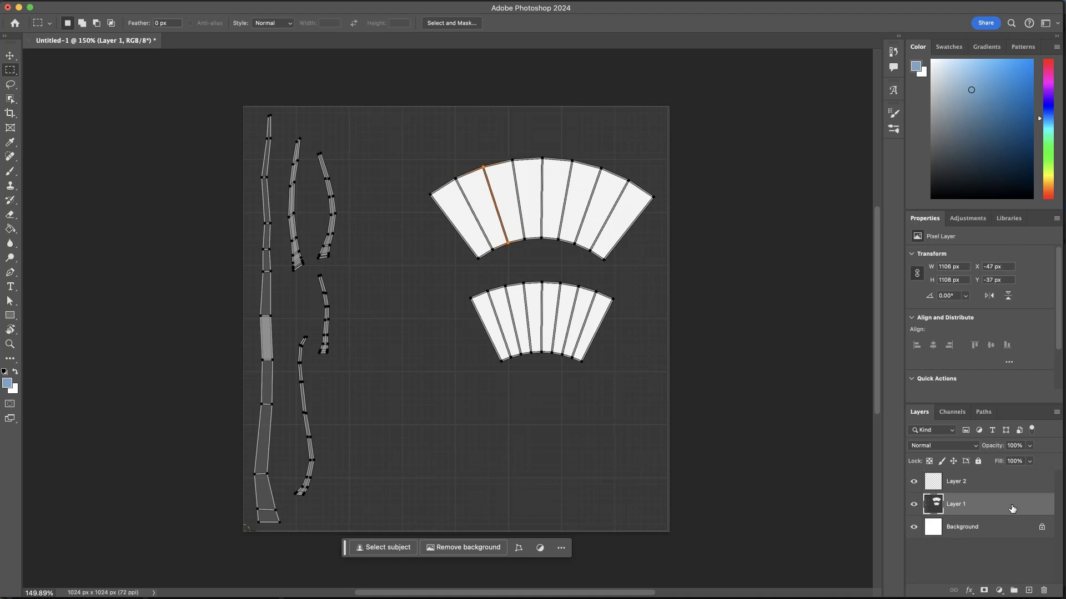
pyautogui.click(978, 462)
pyautogui.click(977, 482)
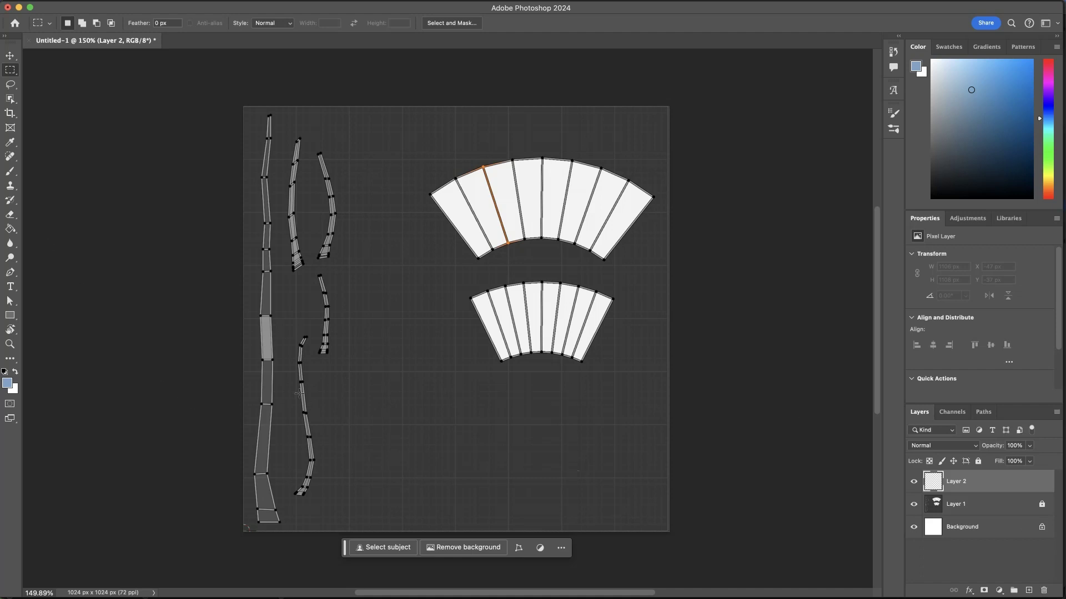
# Step: Draw a brown-filled rectangle about 72 × 1015 px over the trunk's UV strip and lower its opacity so the layout shows through
pyautogui.click(9, 313)
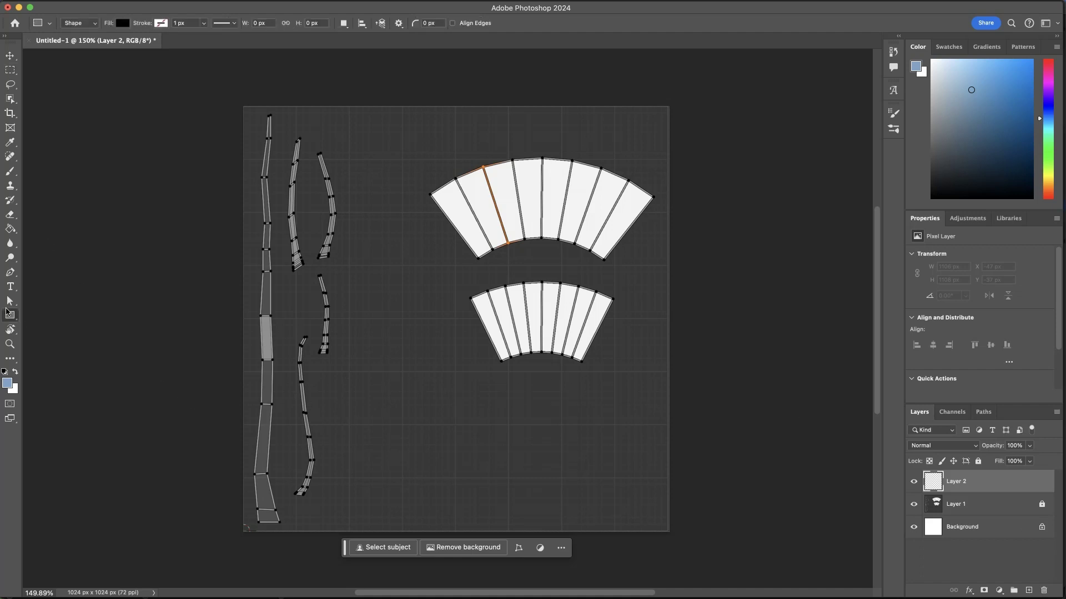
pyautogui.click(122, 24)
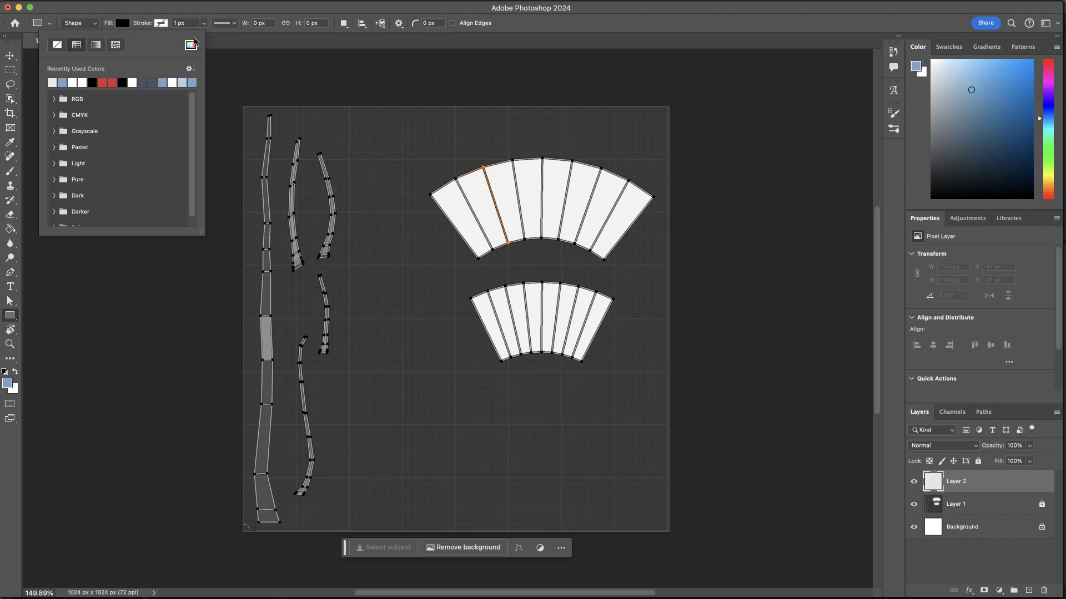
pyautogui.click(191, 45)
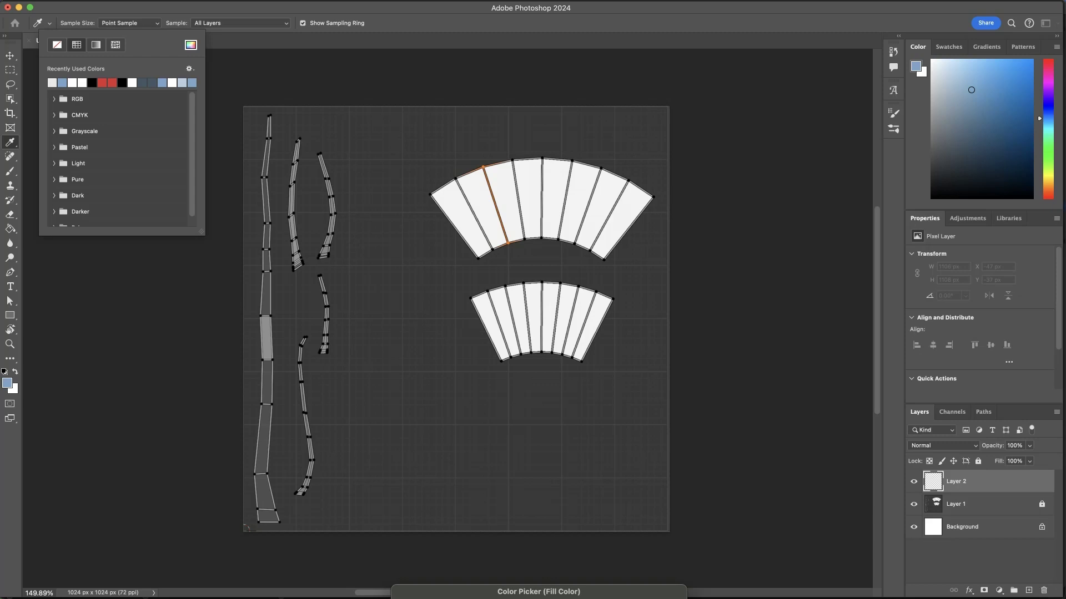
pyautogui.press('Return')
pyautogui.moveTo(253, 108); pyautogui.dragTo(283, 530)
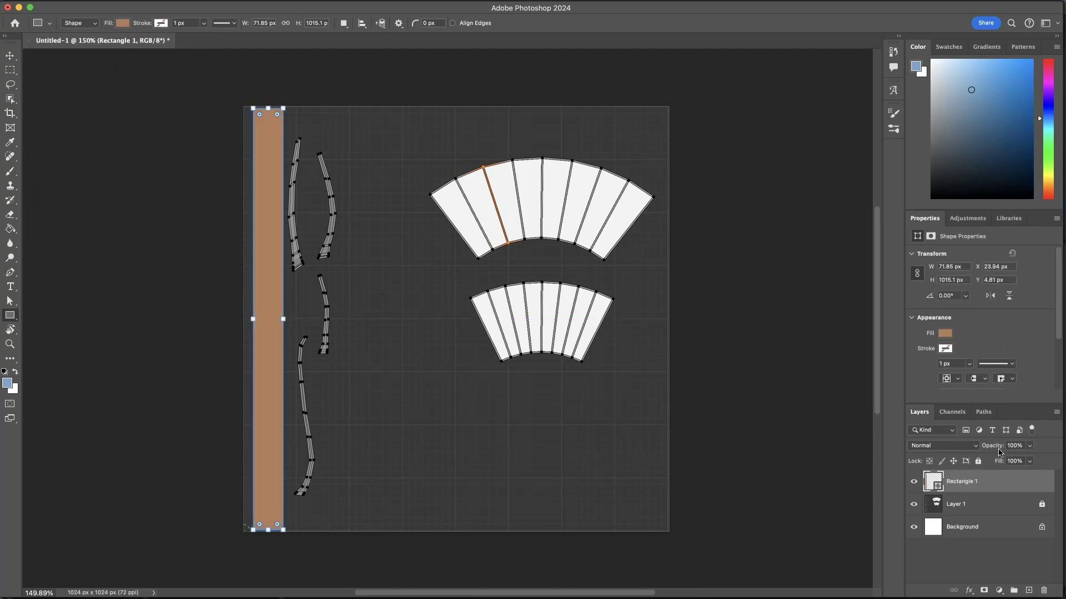
pyautogui.moveTo(998, 447); pyautogui.dragTo(980, 449)
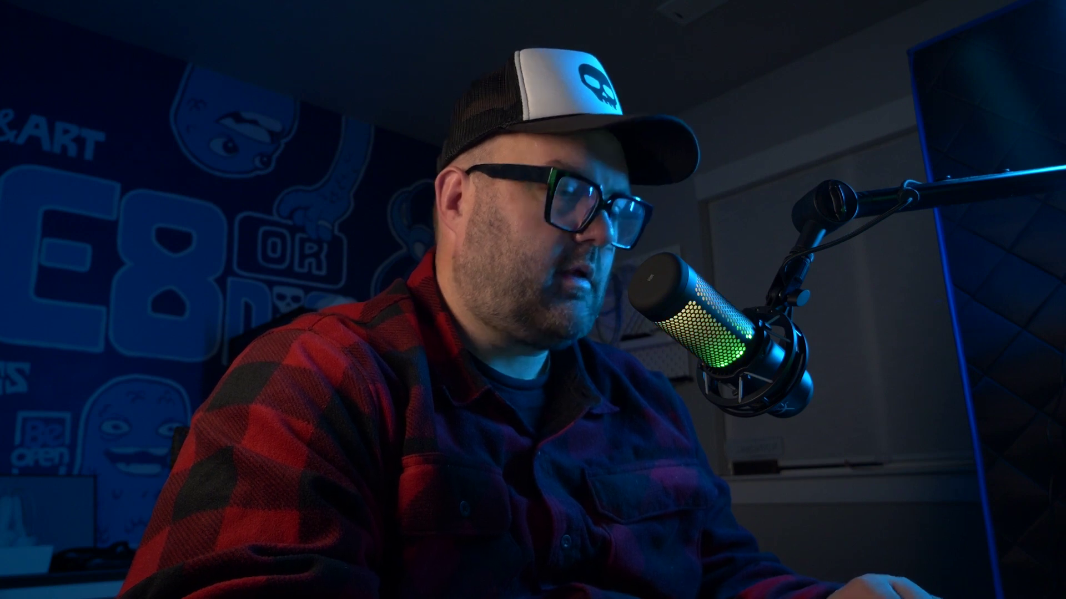
# Step: Cover the four branch UV strips with brown rectangles, merge those shapes into one layer and set its opacity to 61%
pyautogui.moveTo(338, 268); pyautogui.dragTo(317, 504)
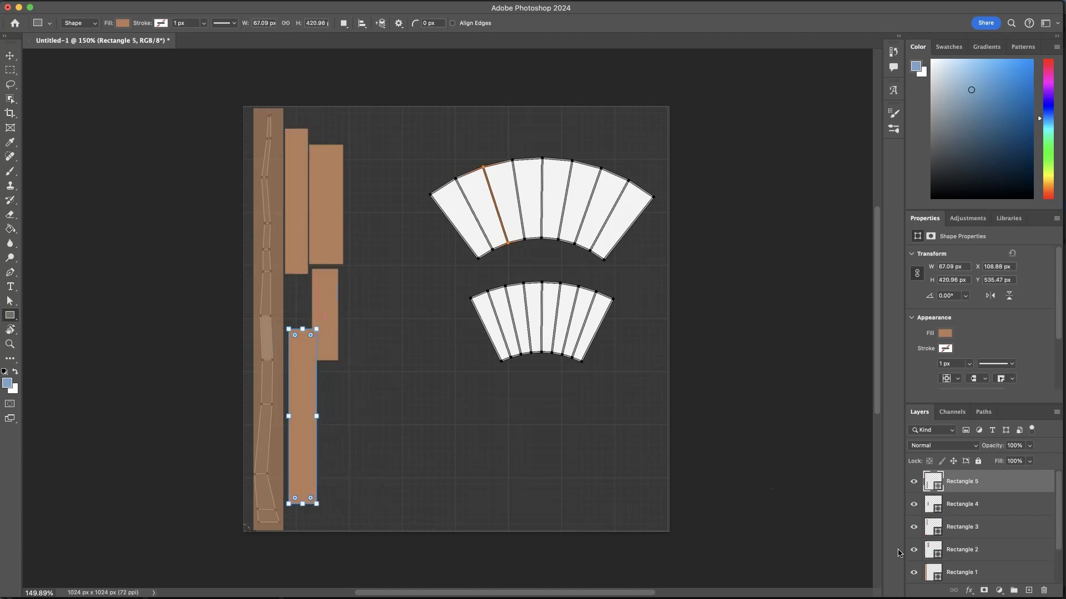
pyautogui.keyDown('shift'); pyautogui.click(1010, 548); pyautogui.keyUp('shift')
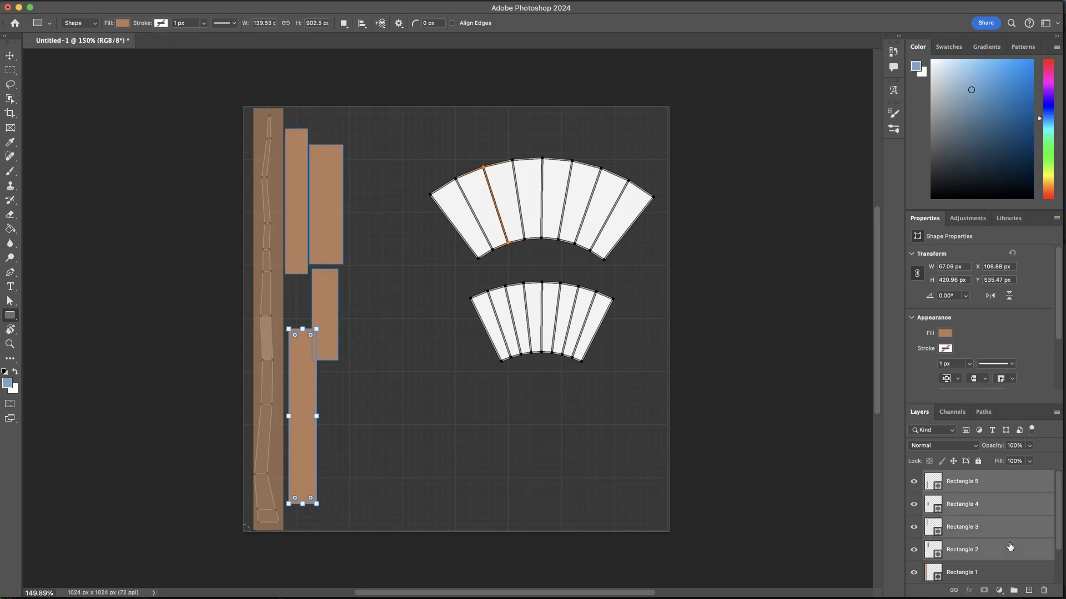
pyautogui.press('super+e')
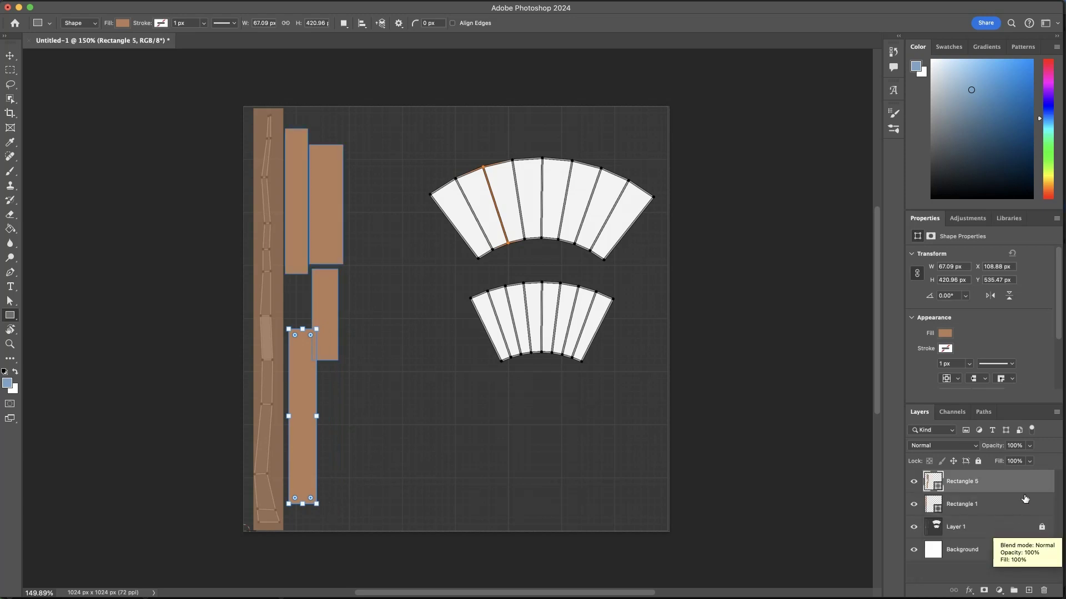
pyautogui.moveTo(982, 450); pyautogui.dragTo(992, 448)
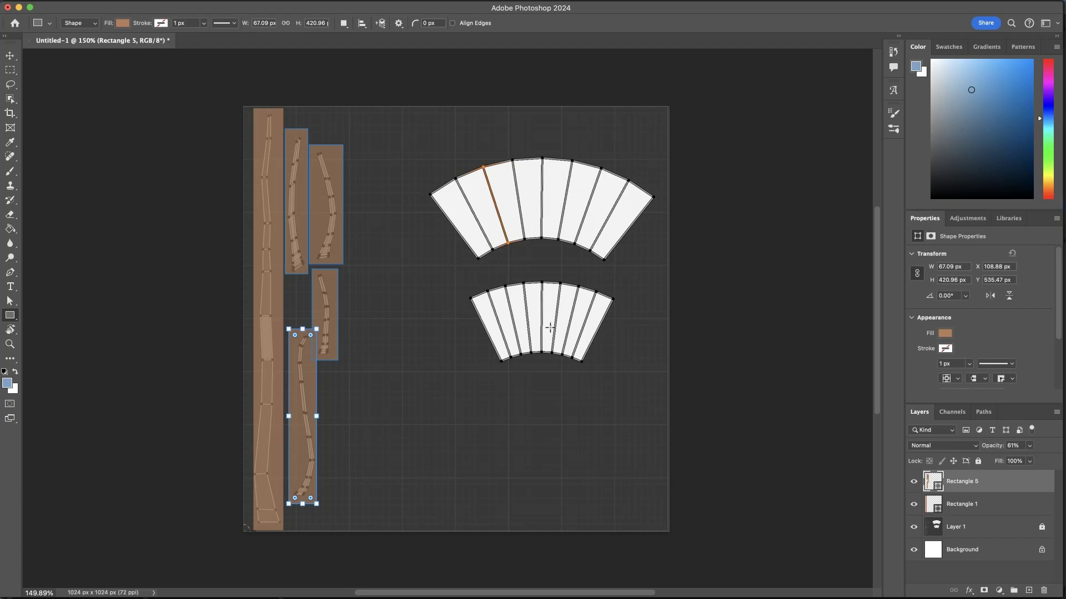
pyautogui.moveTo(543, 197); pyautogui.dragTo(585, 202)
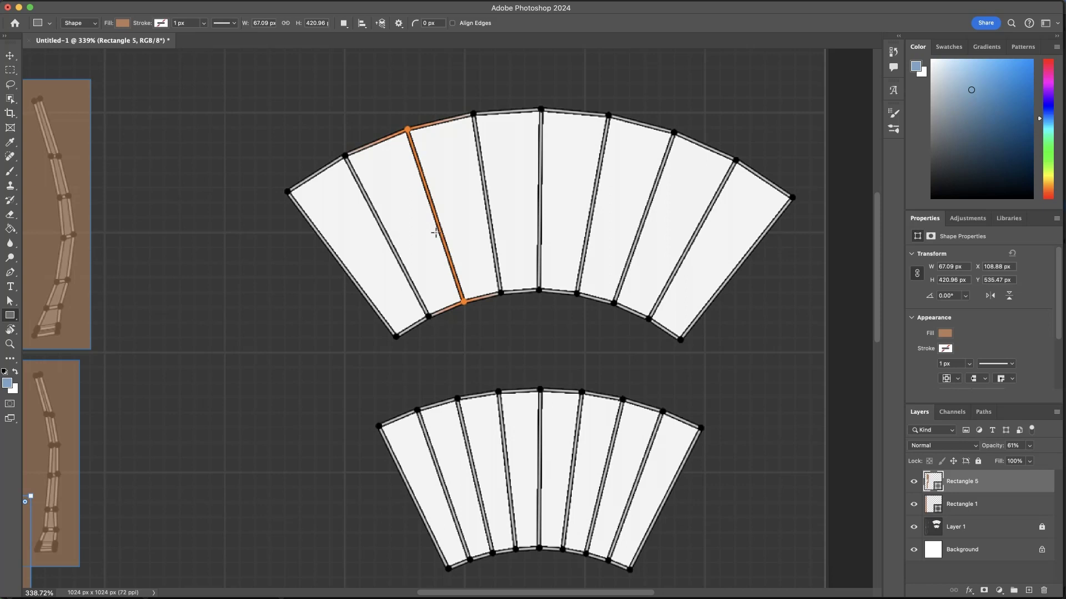
pyautogui.keyDown('alt'); pyautogui.scroll(-2, 560, 279); pyautogui.keyUp('alt')
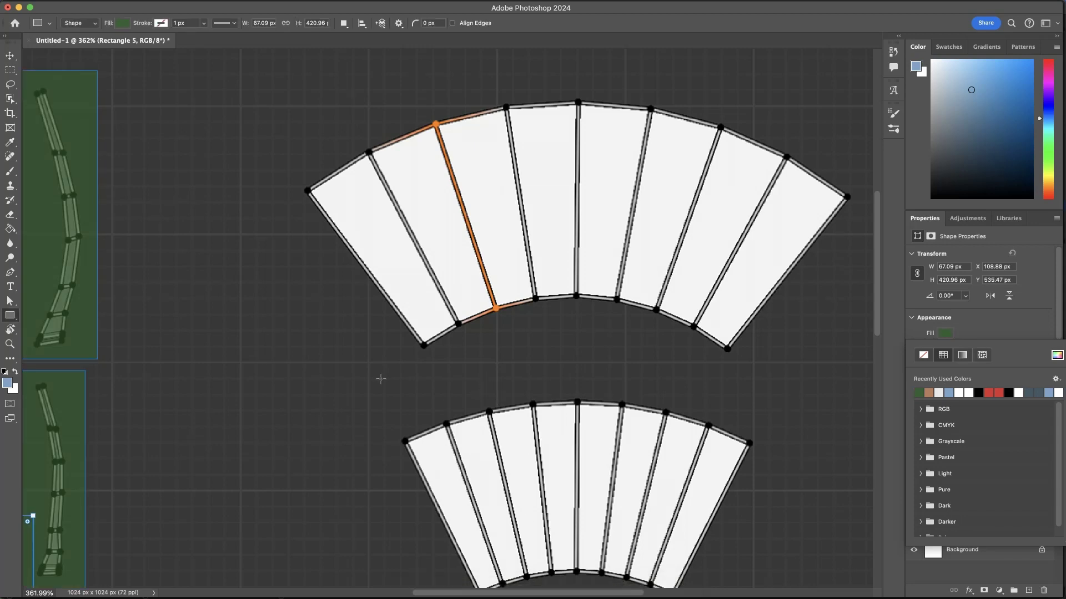
pyautogui.click(334, 357)
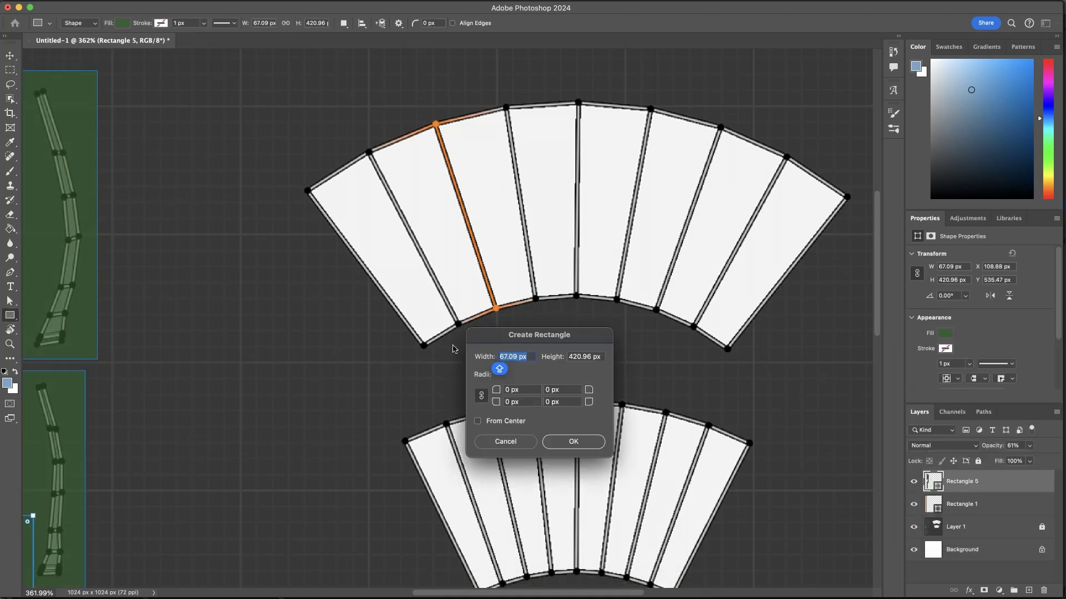
pyautogui.press('Escape')
pyautogui.press('super+z')
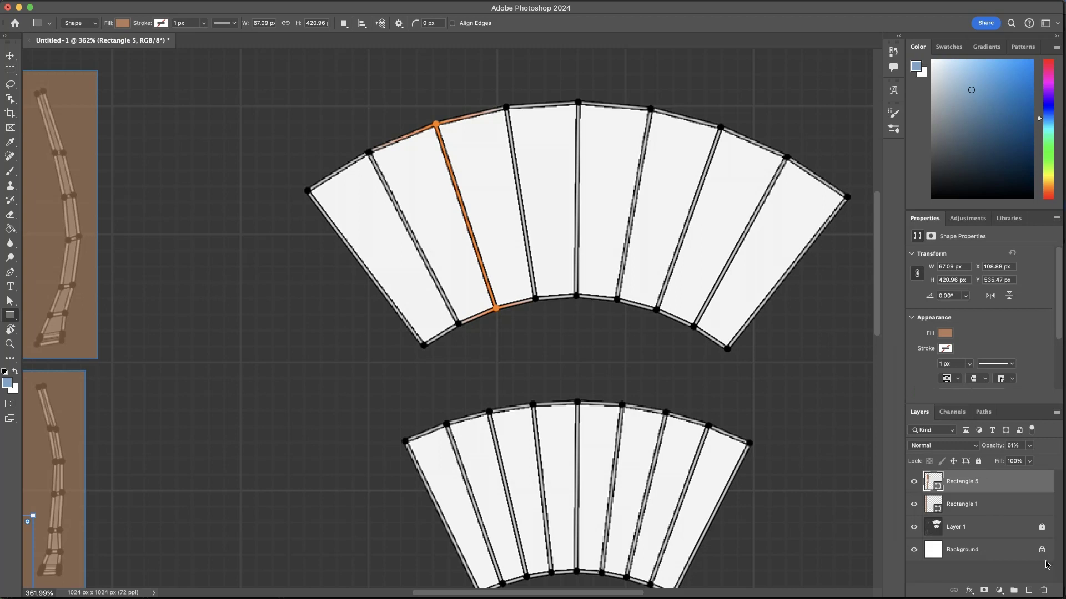
# Step: Add a new layer and draw a thin dark green rectangle about 5 × 203 px over the start of the upper UV fan
pyautogui.click(1031, 590)
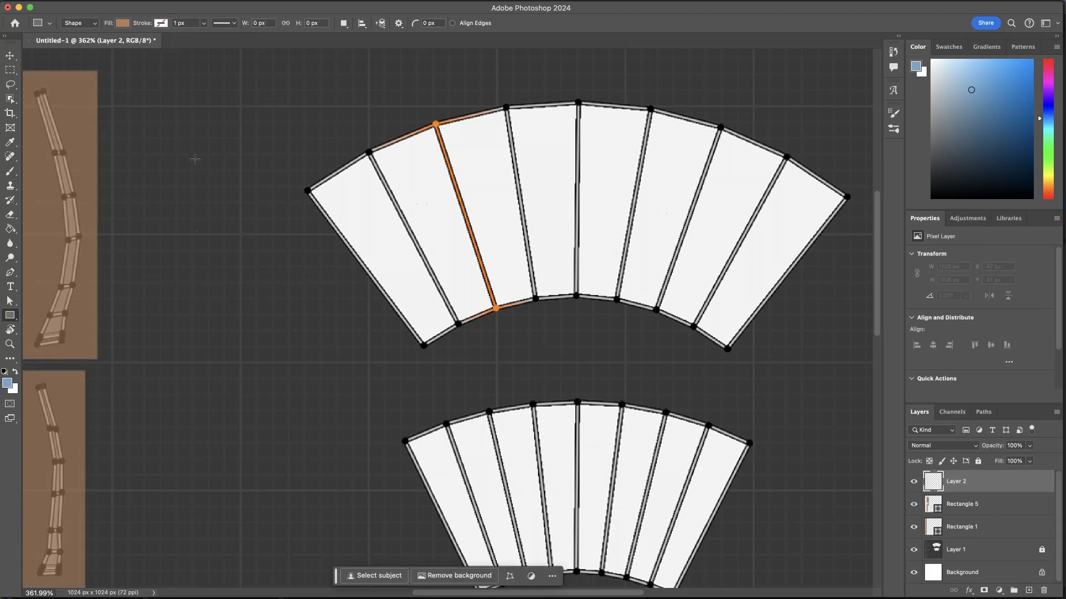
pyautogui.click(123, 24)
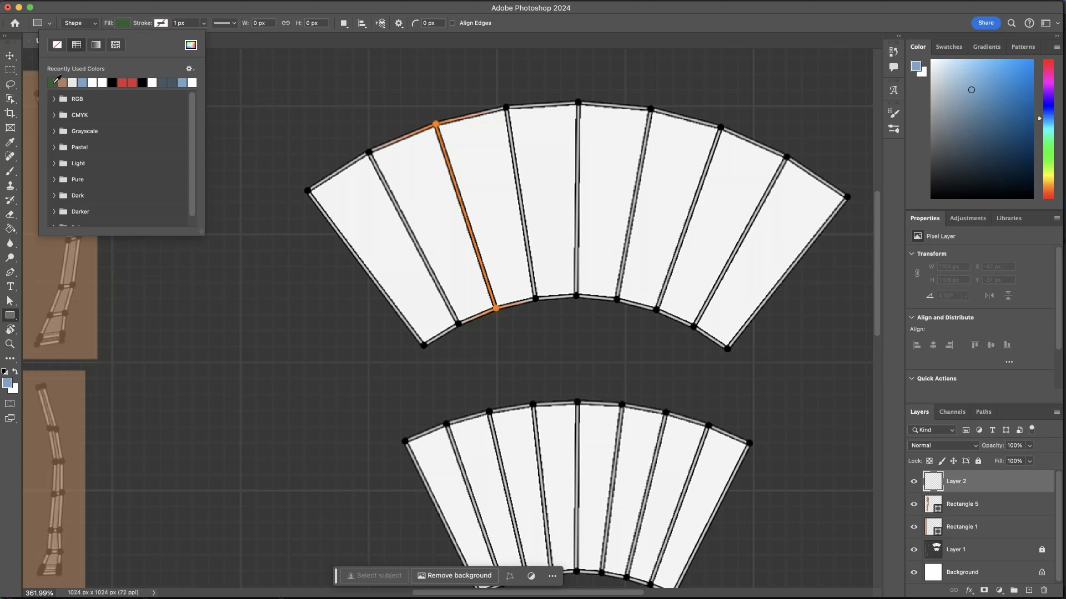
pyautogui.moveTo(393, 147); pyautogui.dragTo(395, 350)
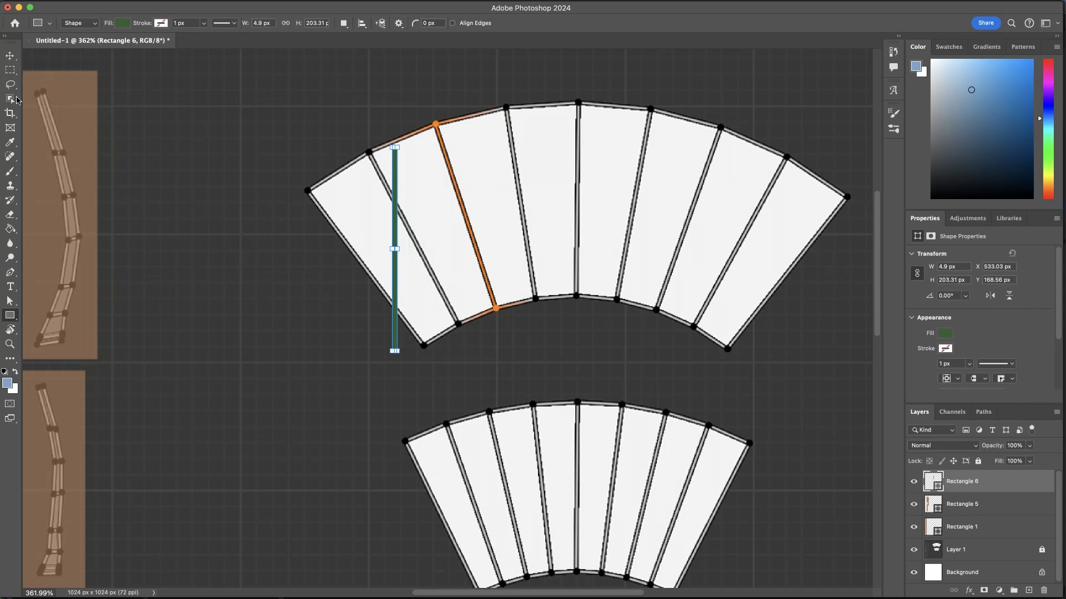
# Step: Taper the green strip into a pointed needle, then scale and rotate it by about -32.92° to fit the upper fan's first segment
pyautogui.click(12, 302)
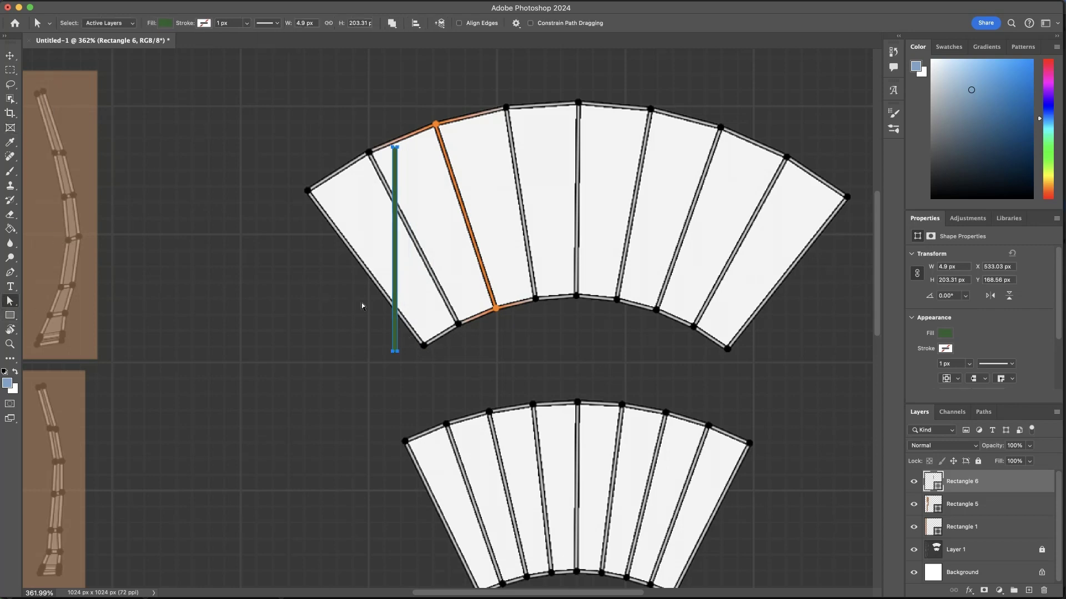
pyautogui.keyDown('alt'); pyautogui.scroll(5, 398, 349); pyautogui.keyUp('alt')
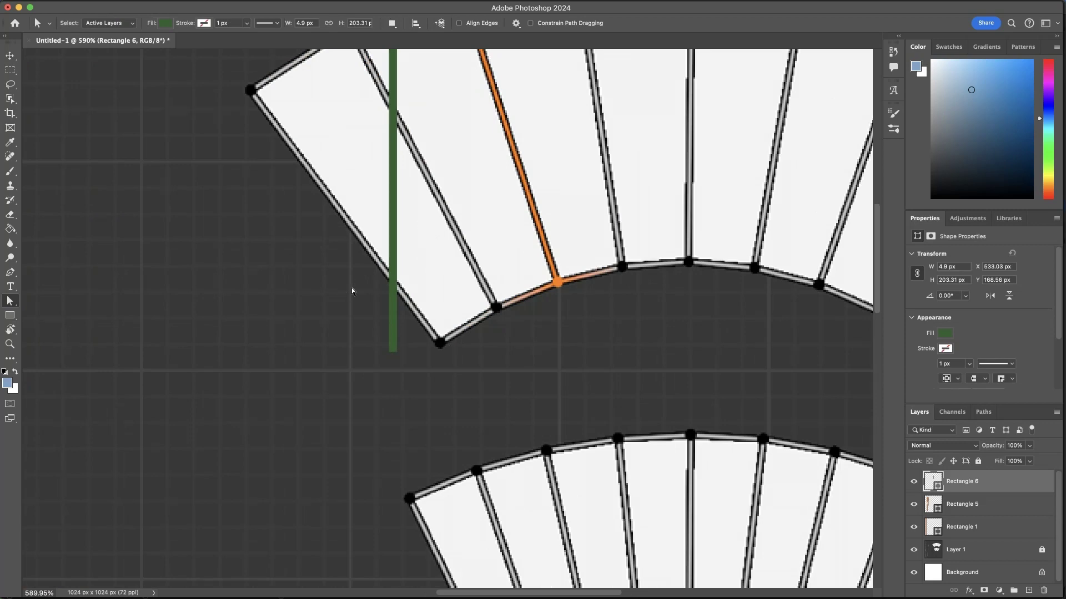
pyautogui.scroll(5, 339, 247)
pyautogui.moveTo(458, 511); pyautogui.dragTo(358, 476)
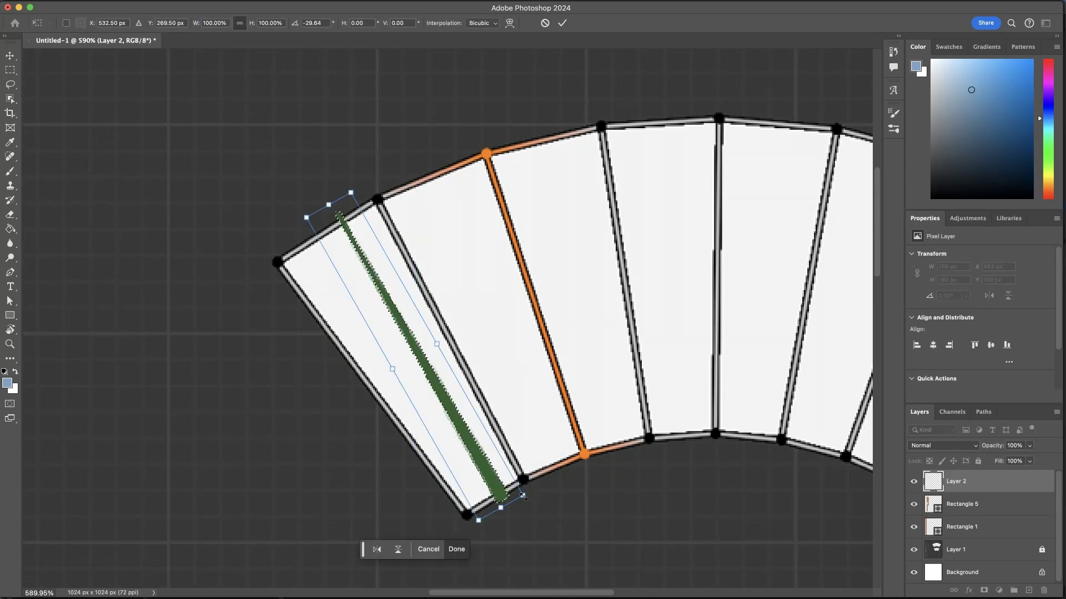
pyautogui.moveTo(489, 502); pyautogui.dragTo(457, 492)
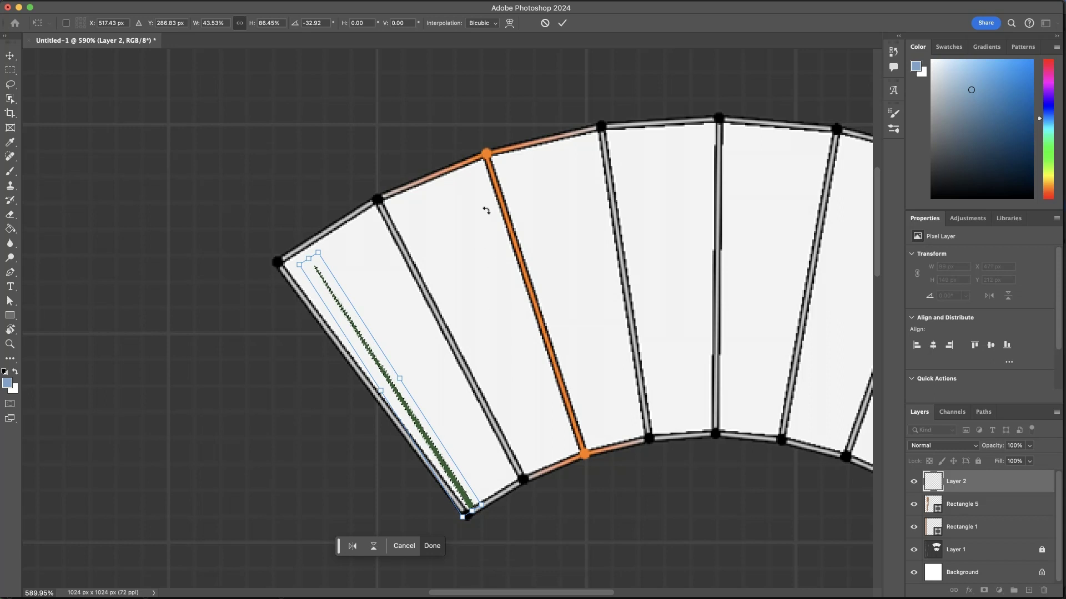
pyautogui.click(560, 24)
# Step: Duplicate the needle beside itself and into the fan's second segment, rotating that last copy about 14.54° to follow the segment's edge
pyautogui.moveTo(261, 238); pyautogui.dragTo(634, 562)
pyautogui.moveTo(469, 510)
pyautogui.keyDown('alt'); pyautogui.mouseDown()
pyautogui.moveTo(527, 465)
pyautogui.moveTo(581, 449)
pyautogui.mouseUp(); pyautogui.keyUp('alt')
pyautogui.press('super+t')
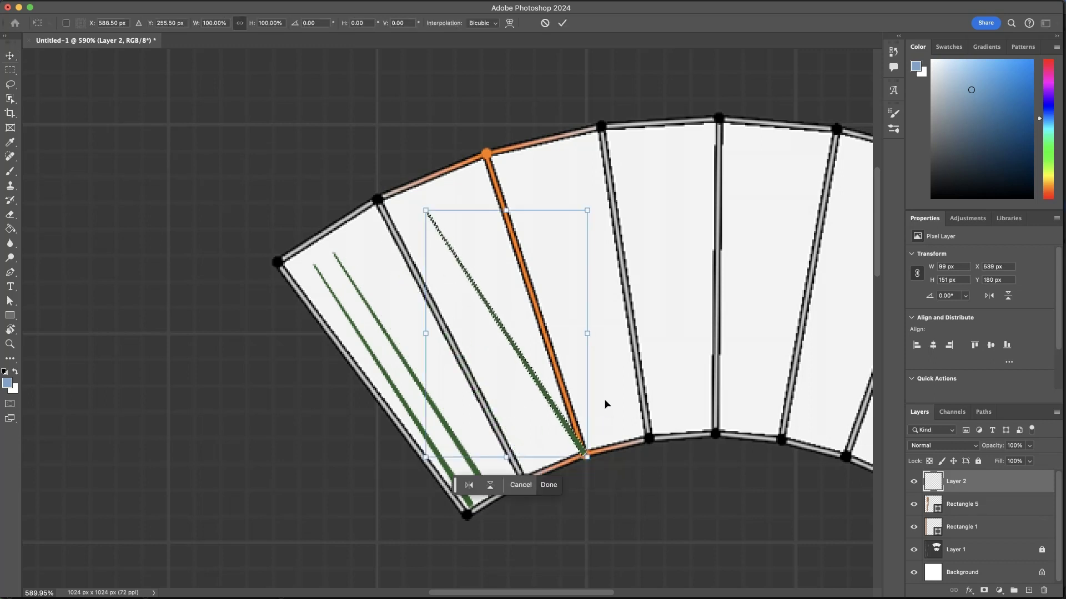
pyautogui.moveTo(597, 434); pyautogui.dragTo(606, 385)
pyautogui.moveTo(512, 345)
pyautogui.mouseDown()
pyautogui.moveTo(525, 341)
pyautogui.moveTo(517, 345)
pyautogui.mouseUp()
pyautogui.rightClick(584, 450)
pyautogui.press('Escape')
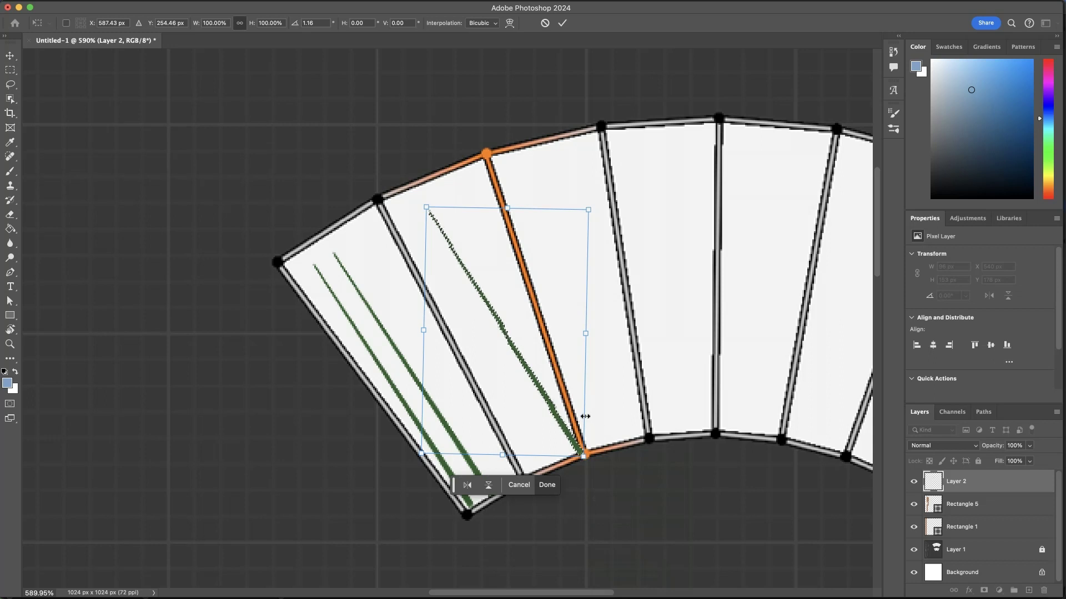
pyautogui.moveTo(502, 327)
pyautogui.mouseDown()
pyautogui.moveTo(519, 336)
pyautogui.moveTo(504, 313)
pyautogui.moveTo(500, 326)
pyautogui.mouseUp()
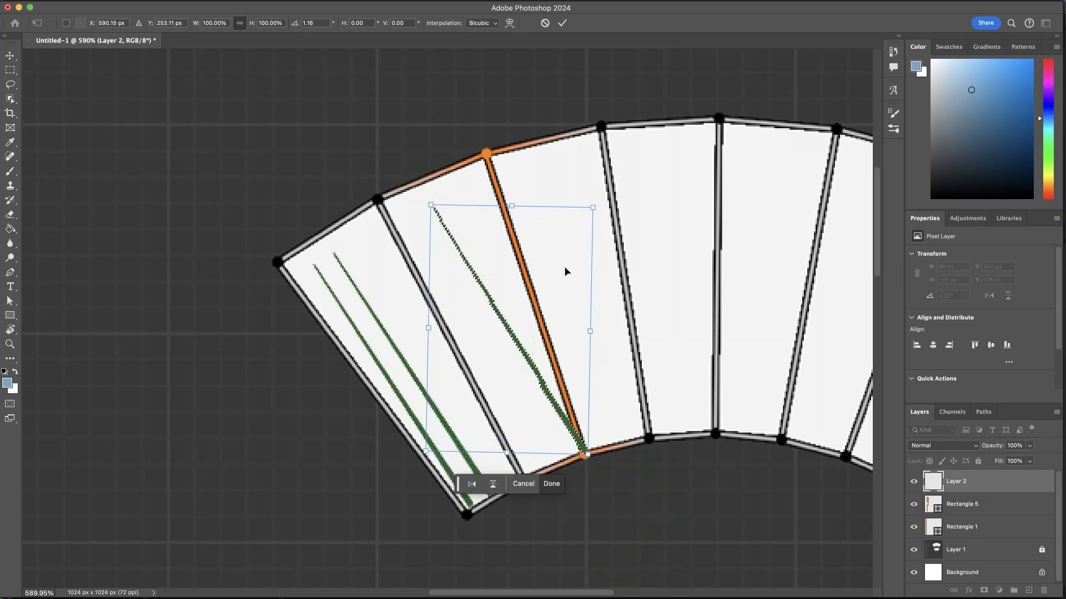
pyautogui.moveTo(604, 200); pyautogui.dragTo(642, 214)
pyautogui.moveTo(574, 292)
pyautogui.mouseDown()
pyautogui.moveTo(562, 300)
pyautogui.moveTo(573, 305)
pyautogui.mouseUp()
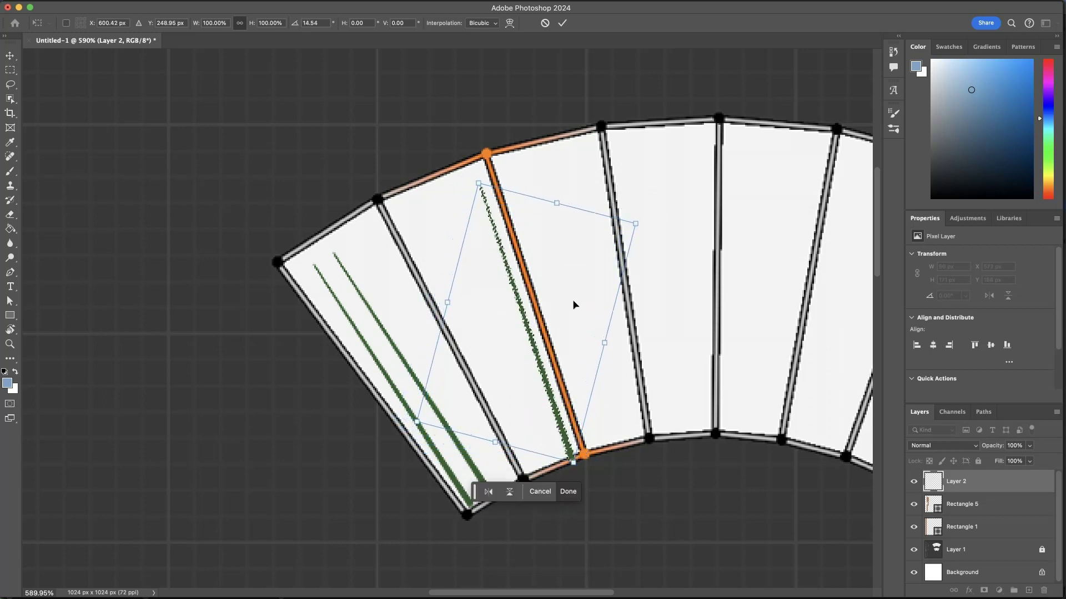
pyautogui.click(563, 24)
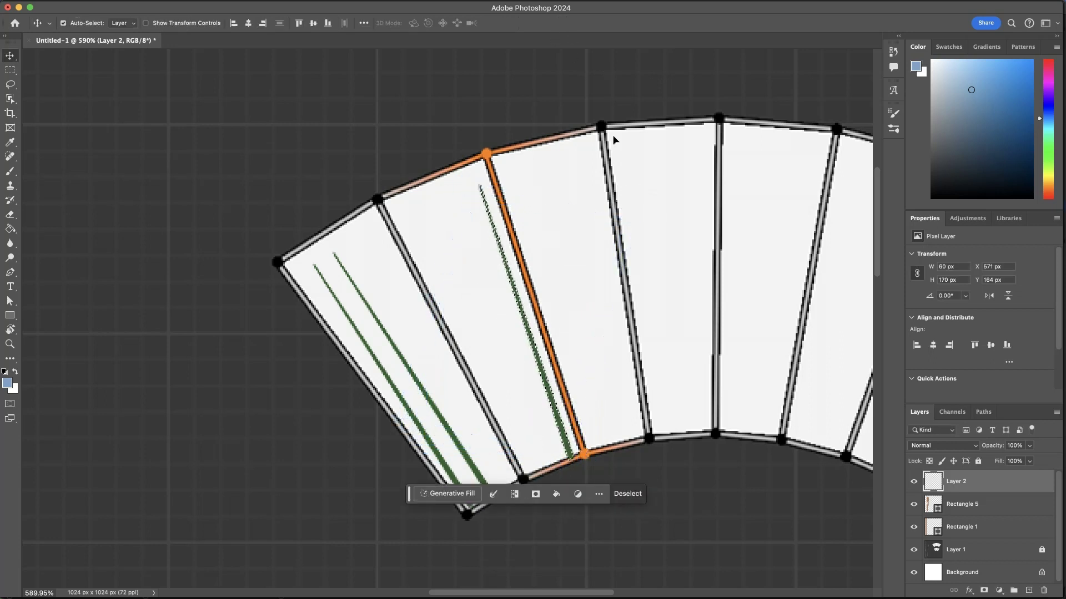
# Step: Duplicate the second segment's needle just beside it and tilt the copy slightly so the two converge at the base
pyautogui.moveTo(555, 406); pyautogui.dragTo(535, 415)
pyautogui.press('super+t')
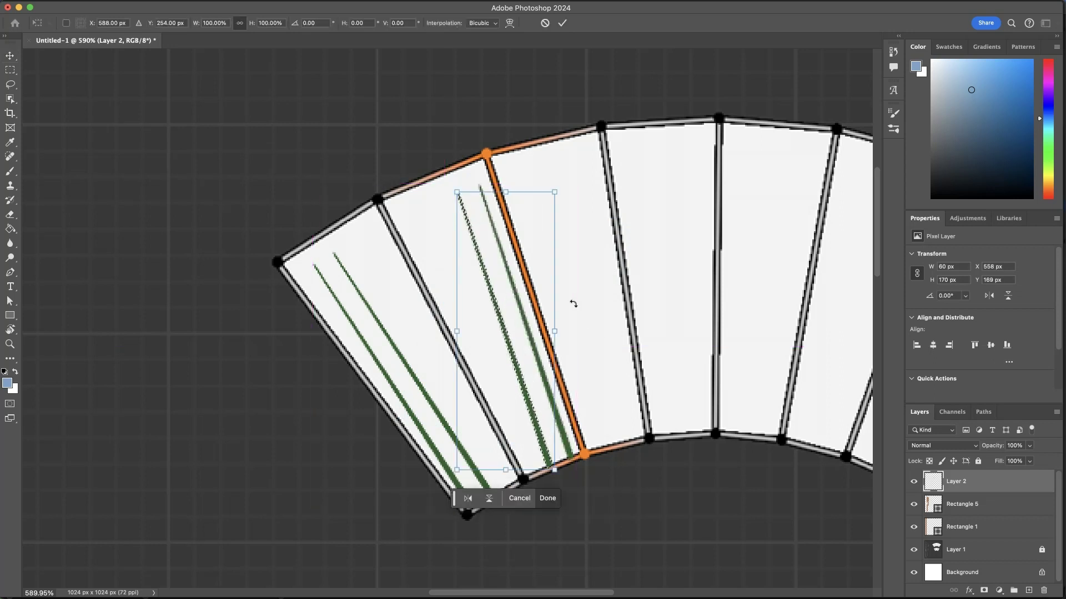
pyautogui.moveTo(564, 295); pyautogui.dragTo(568, 294)
pyautogui.moveTo(506, 327); pyautogui.dragTo(510, 323)
pyautogui.press('Return')
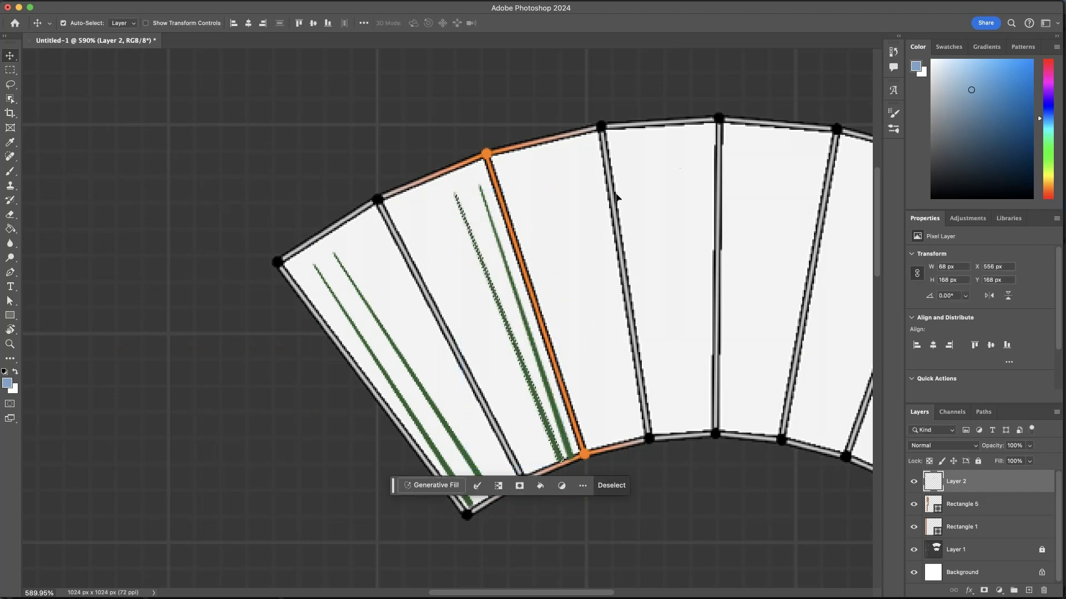
# Step: Marquee-select the four needles on Layer 2, duplicate them further along the fan and rotate the copies by 4.59°
pyautogui.keyDown('super'); pyautogui.moveTo(589, 274); pyautogui.dragTo(427, 262); pyautogui.keyUp('super')
pyautogui.click(587, 280)
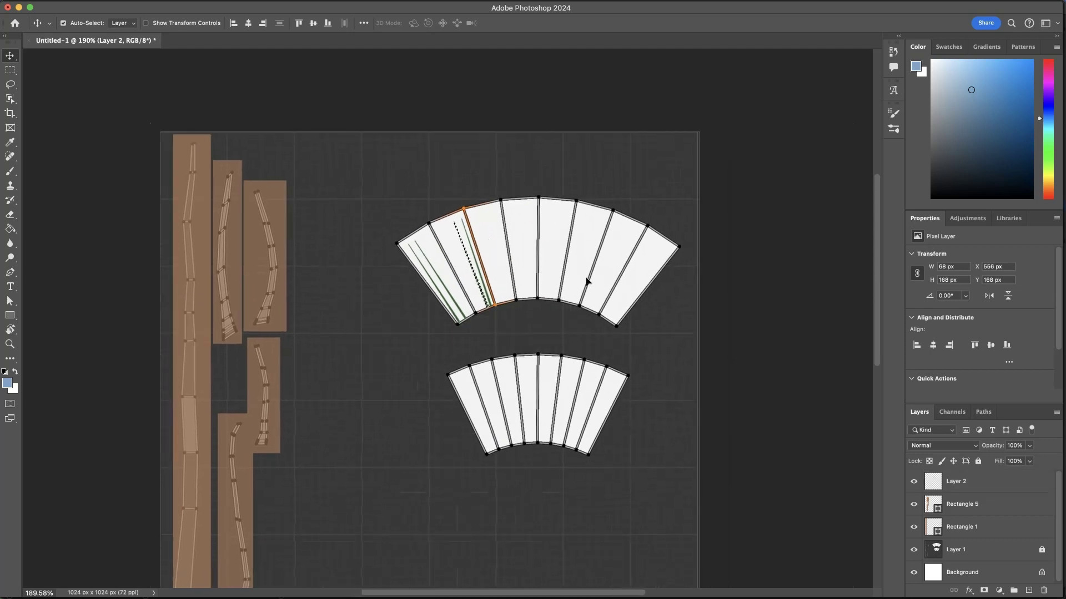
pyautogui.click(435, 249)
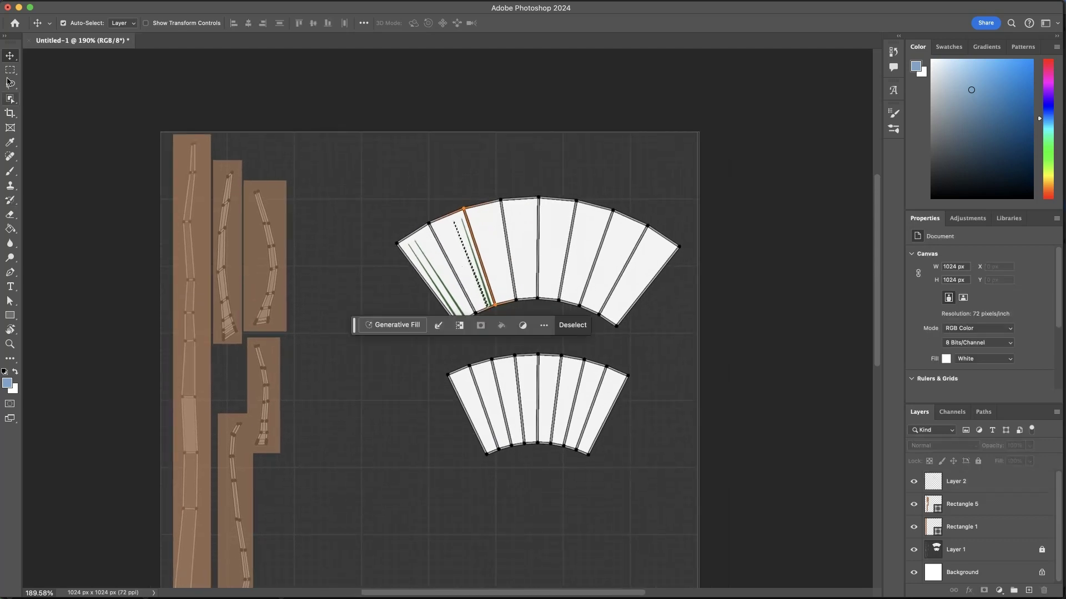
pyautogui.press('m')
pyautogui.moveTo(333, 160); pyautogui.dragTo(532, 332)
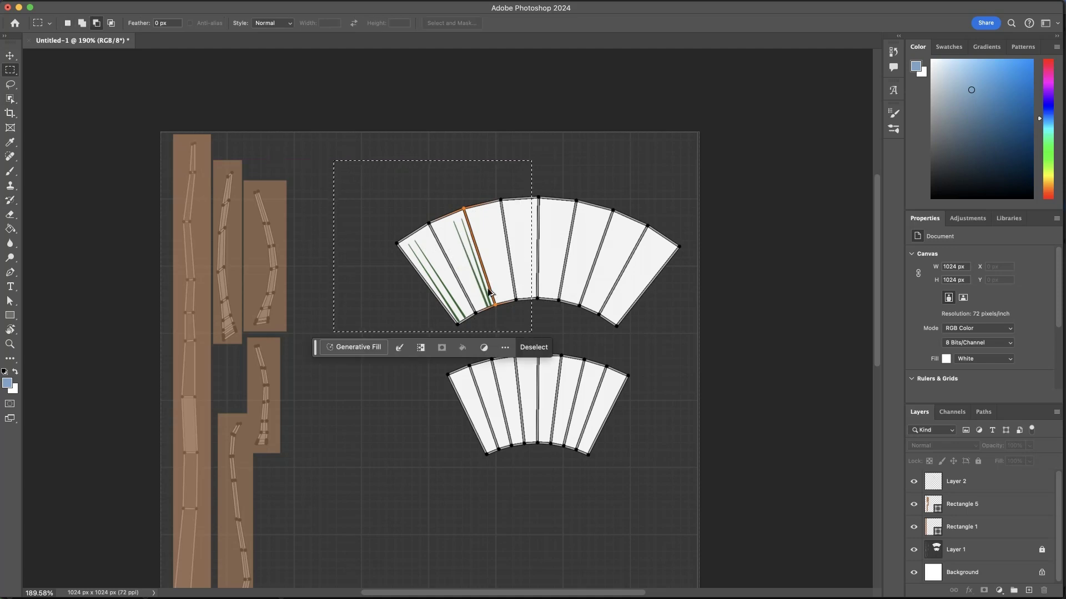
pyautogui.press('super+j')
pyautogui.press('Return')
pyautogui.keyDown('super'); pyautogui.moveTo(498, 267); pyautogui.dragTo(550, 274); pyautogui.keyUp('super')
pyautogui.click(988, 482)
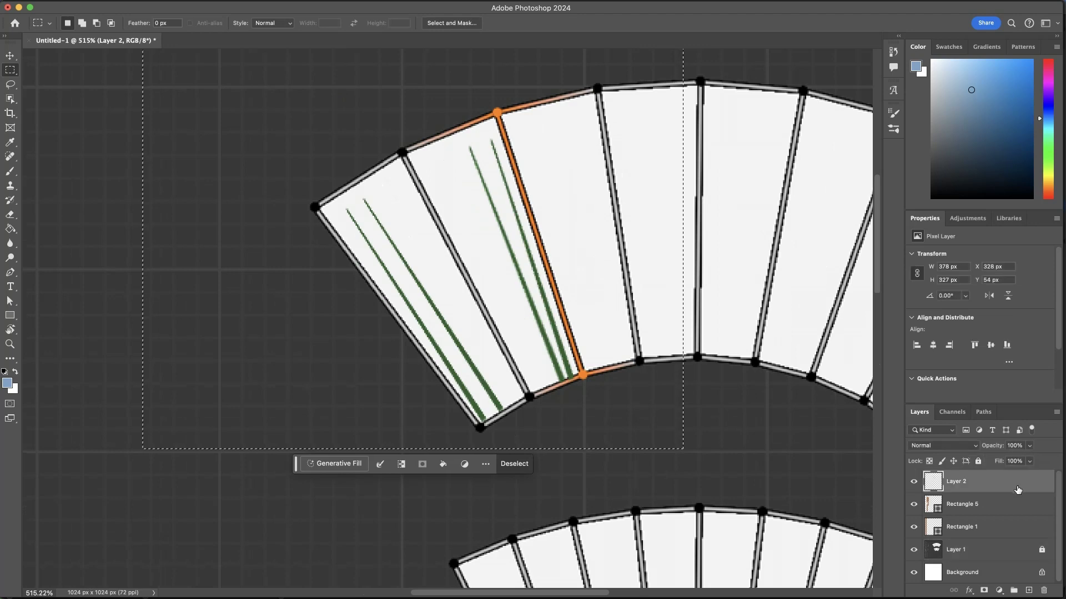
pyautogui.keyDown('alt'); pyautogui.keyDown('super'); pyautogui.moveTo(488, 351); pyautogui.dragTo(533, 322); pyautogui.keyUp('super'); pyautogui.keyUp('alt')
pyautogui.press('super+t')
pyautogui.moveTo(664, 247); pyautogui.dragTo(673, 266)
pyautogui.keyDown('alt'); pyautogui.scroll(-5, 616, 304); pyautogui.keyUp('alt')
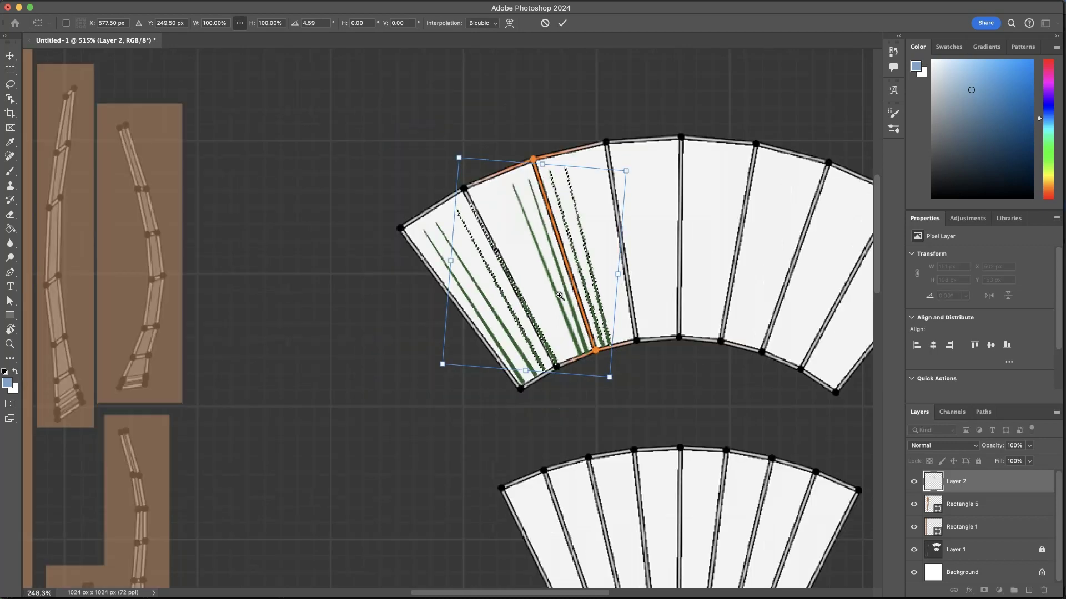
pyautogui.keyDown('alt'); pyautogui.scroll(2, 617, 333); pyautogui.keyUp('alt')
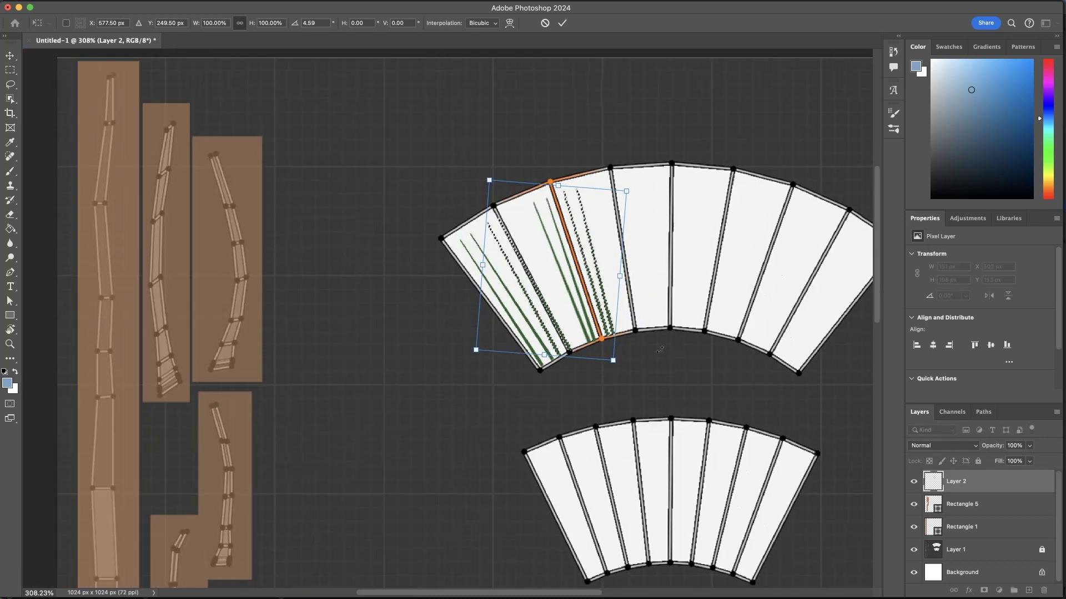
pyautogui.click(564, 23)
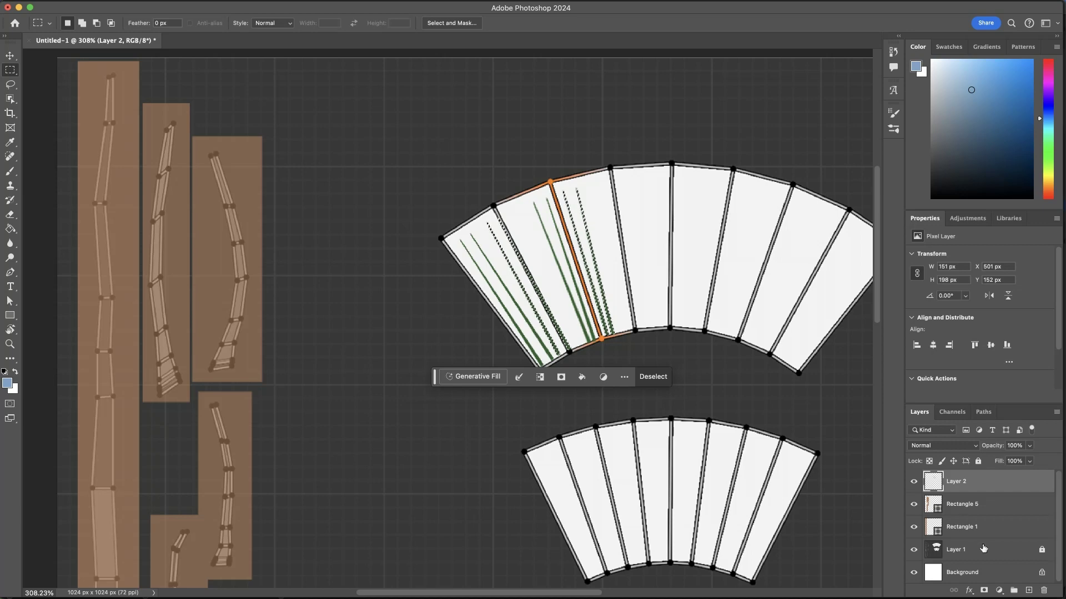
# Step: Add a new empty layer directly above Rectangle 5, beneath the needle layer
pyautogui.click(1032, 505)
pyautogui.click(1027, 591)
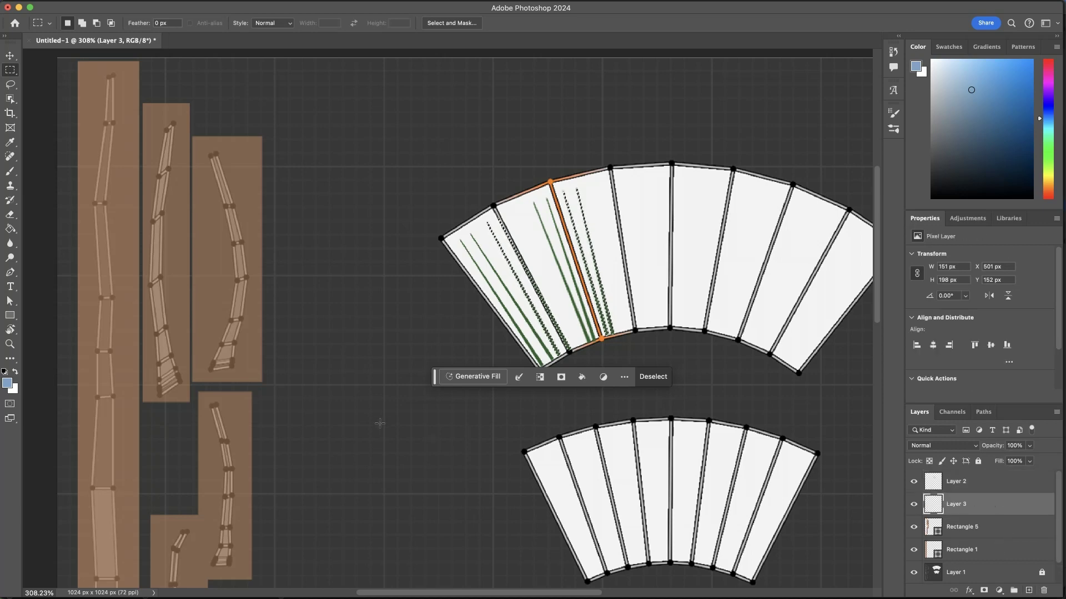
# Step: Clear the needle selection and clip Layer 3 and a new Layer 4 to Rectangle 5 for brush painting
pyautogui.moveTo(267, 417)
pyautogui.mouseDown()
pyautogui.moveTo(380, 338)
pyautogui.moveTo(403, 307)
pyautogui.moveTo(374, 307)
pyautogui.moveTo(435, 347)
pyautogui.moveTo(497, 354)
pyautogui.moveTo(488, 359)
pyautogui.moveTo(499, 319)
pyautogui.mouseUp()
pyautogui.press('b')
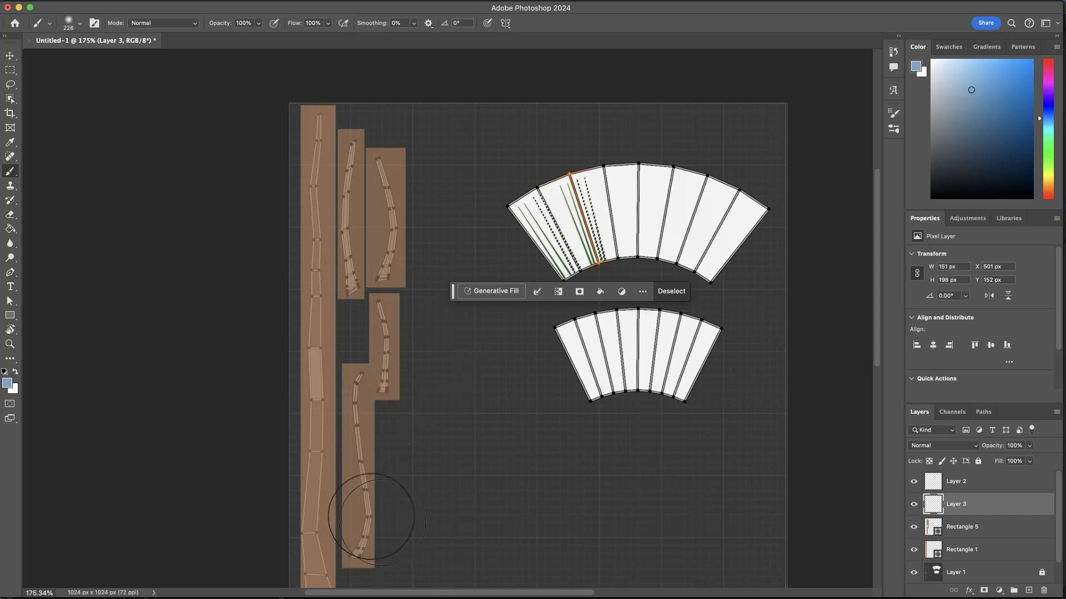
pyautogui.click(600, 292)
pyautogui.click(602, 293)
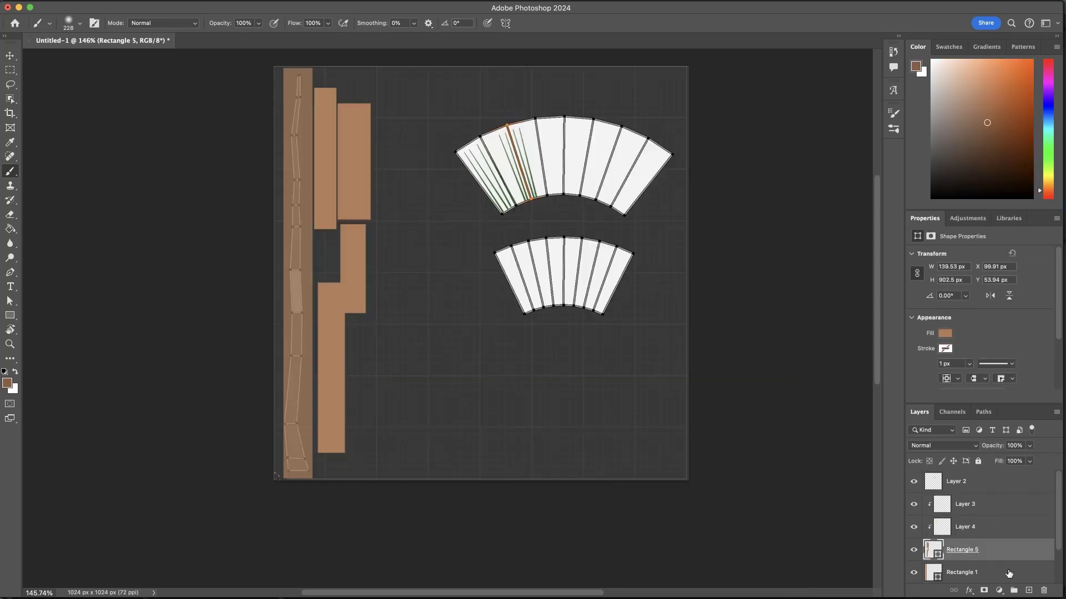
# Step: Lower the opacity of both bark rectangle layers, Rectangle 5 to 62%, and brush darker brown shading over the branch strips on Layer 4
pyautogui.click(1009, 573)
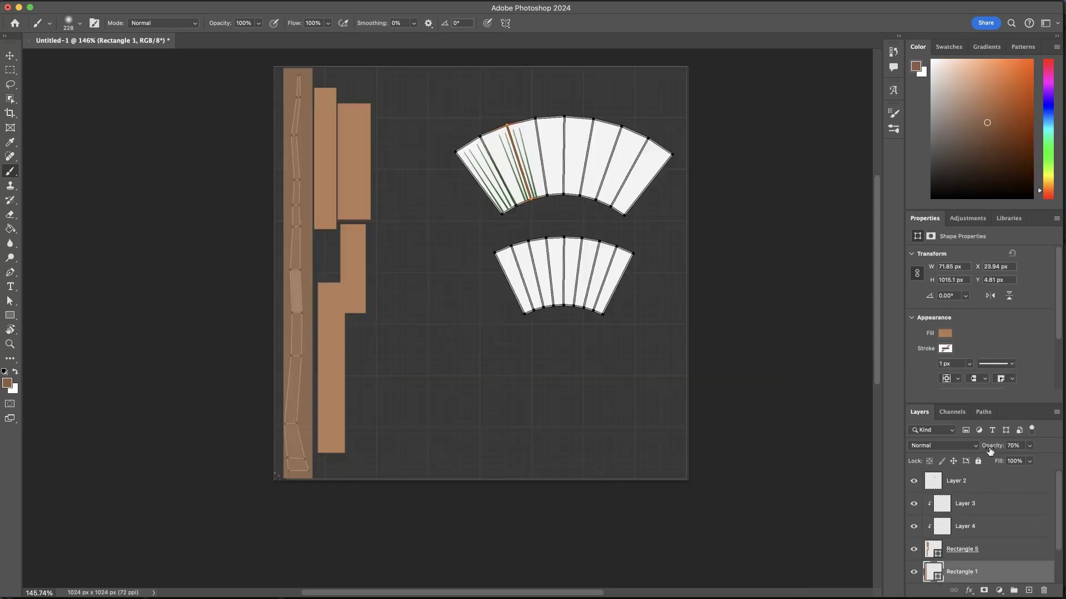
pyautogui.moveTo(976, 453); pyautogui.dragTo(1006, 449)
pyautogui.click(1013, 555)
pyautogui.click(988, 524)
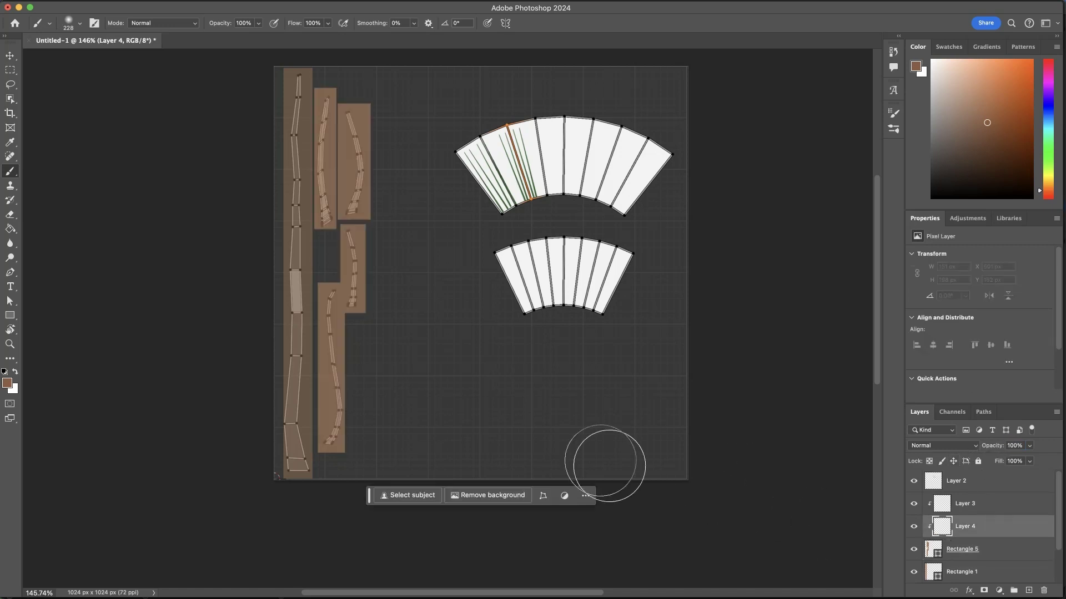
pyautogui.moveTo(339, 426)
pyautogui.mouseDown()
pyautogui.moveTo(298, 421)
pyautogui.moveTo(269, 541)
pyautogui.mouseUp()
pyautogui.moveTo(338, 330)
pyautogui.mouseDown()
pyautogui.moveTo(369, 298)
pyautogui.moveTo(381, 316)
pyautogui.moveTo(369, 202)
pyautogui.moveTo(309, 226)
pyautogui.moveTo(362, 226)
pyautogui.moveTo(355, 177)
pyautogui.mouseUp()
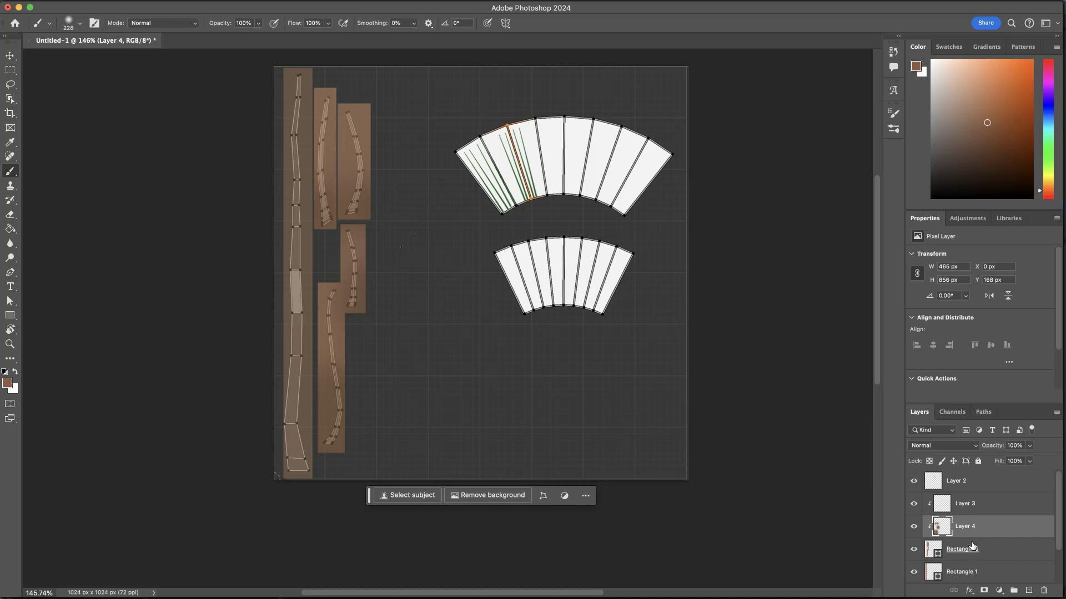
# Step: Set the opacity of the Rectangle 5 and Rectangle 1 bark layers to 100%
pyautogui.click(995, 548)
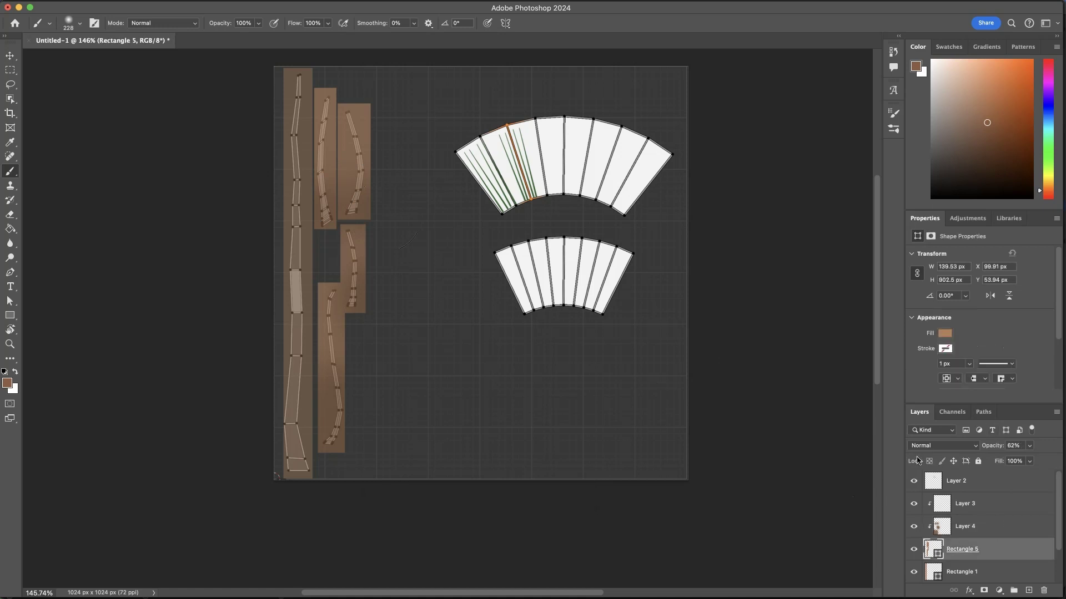
pyautogui.moveTo(989, 449); pyautogui.dragTo(1016, 503)
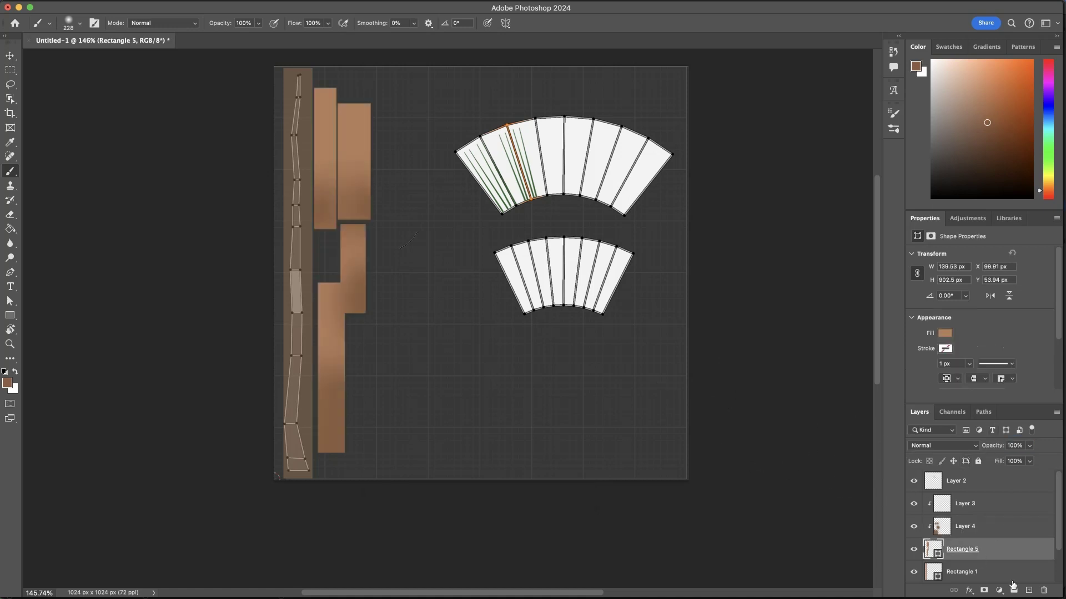
pyautogui.click(1010, 571)
pyautogui.moveTo(992, 446); pyautogui.dragTo(1027, 449)
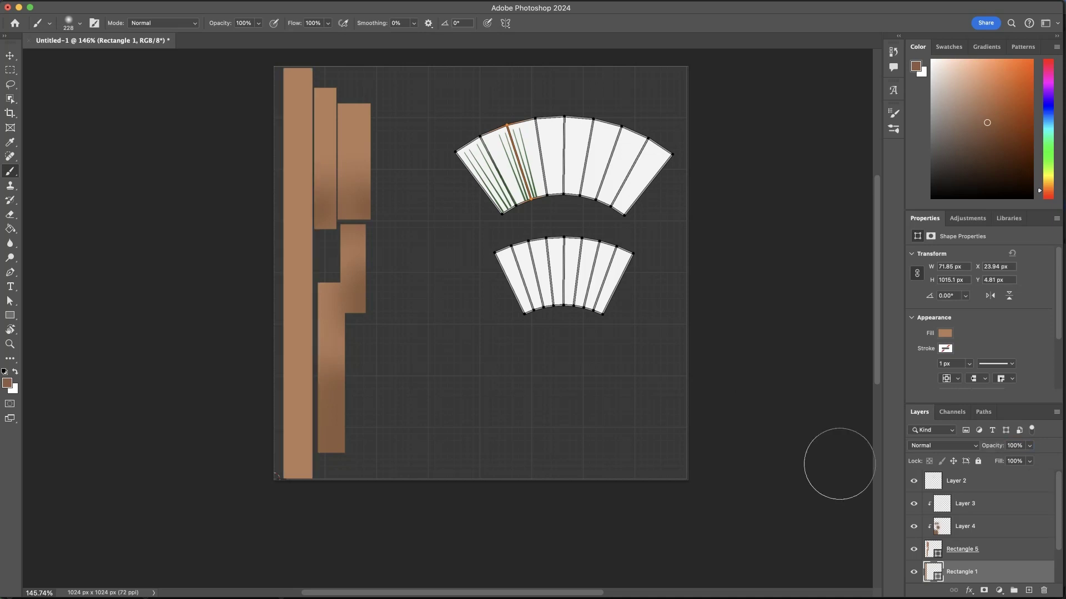
pyautogui.moveTo(293, 417); pyautogui.dragTo(293, 520)
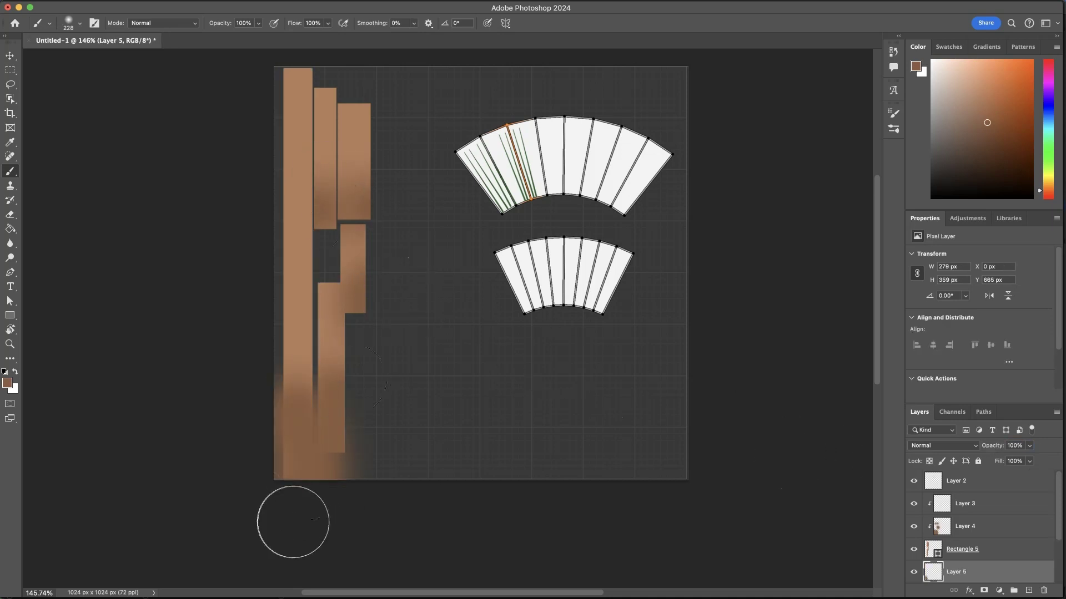
pyautogui.press('super+z')
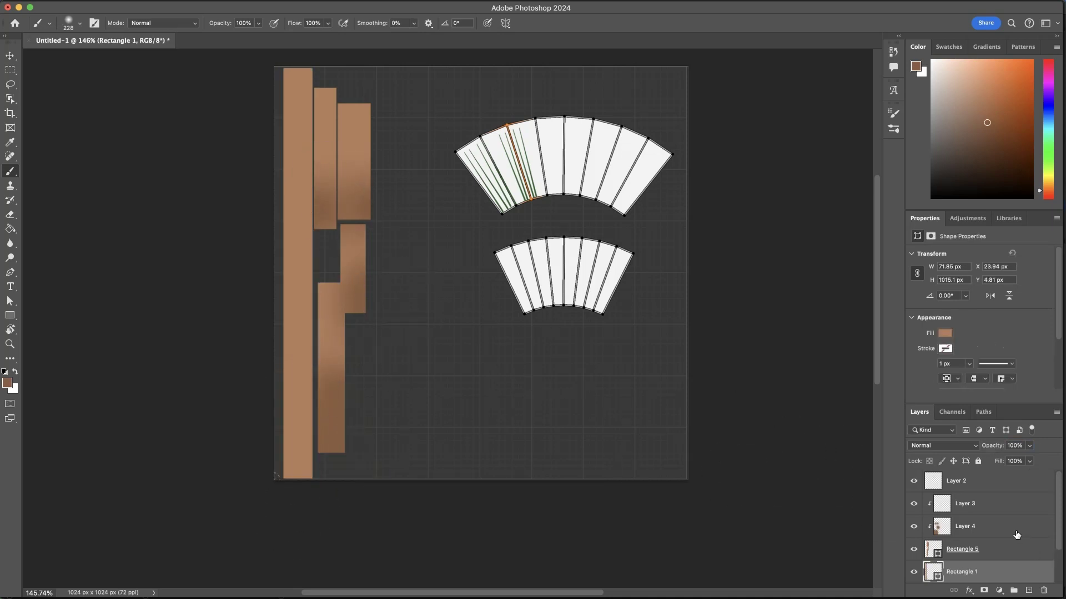
pyautogui.click(1017, 532)
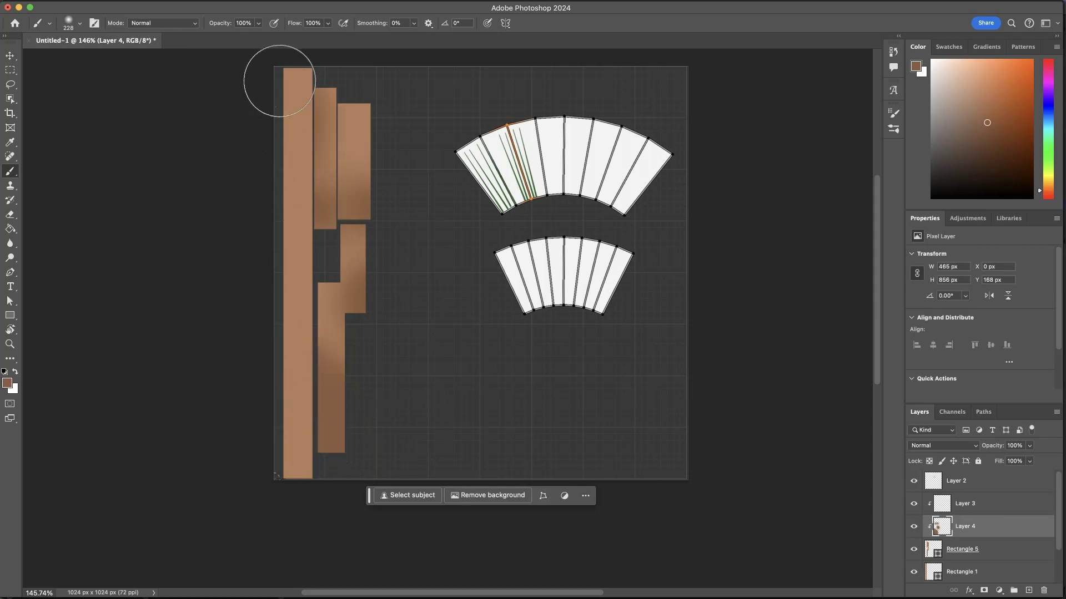
pyautogui.press('super+z')
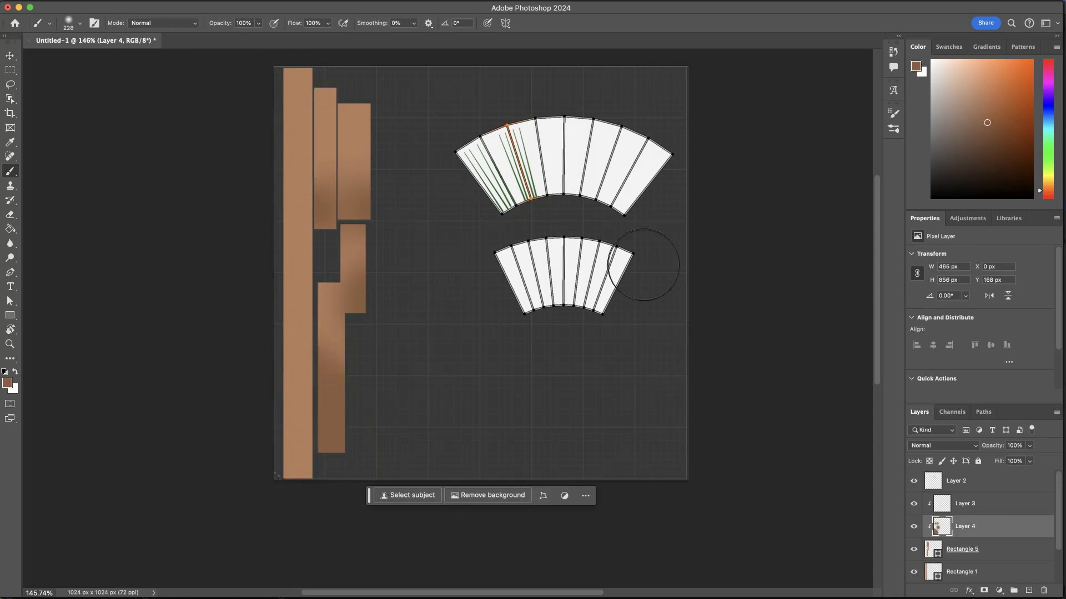
# Step: Release Layer 3 and Layer 4 from their clipping masks above Rectangle 5
pyautogui.click(1009, 547)
pyautogui.keyDown('shift'); pyautogui.click(1033, 580); pyautogui.keyUp('shift')
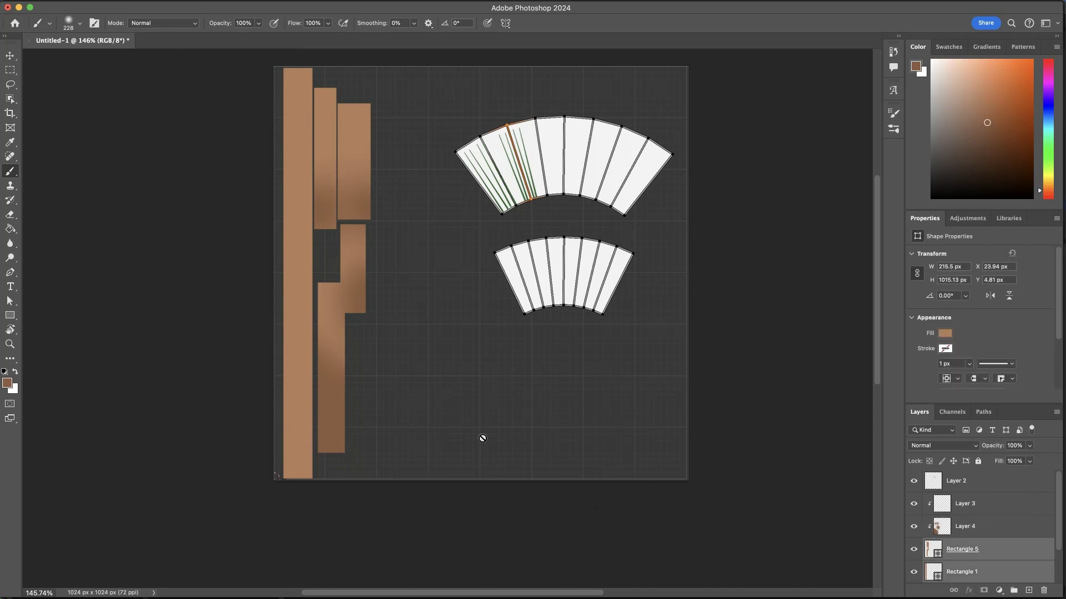
pyautogui.click(1032, 536)
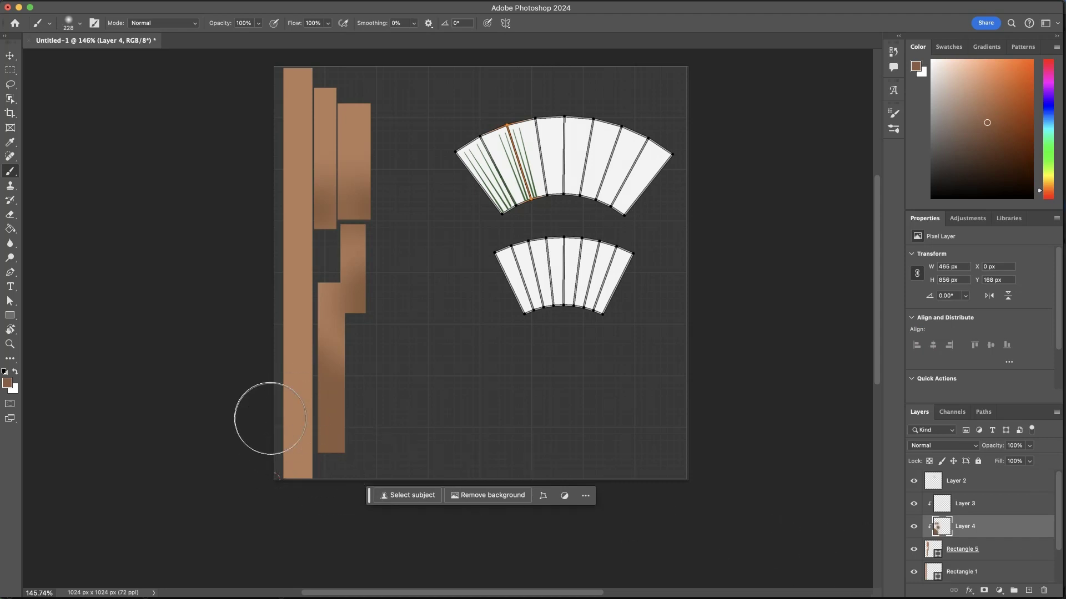
pyautogui.keyDown('alt'); pyautogui.click(937, 536); pyautogui.keyUp('alt')
pyautogui.keyDown('alt'); pyautogui.click(938, 535); pyautogui.keyUp('alt')
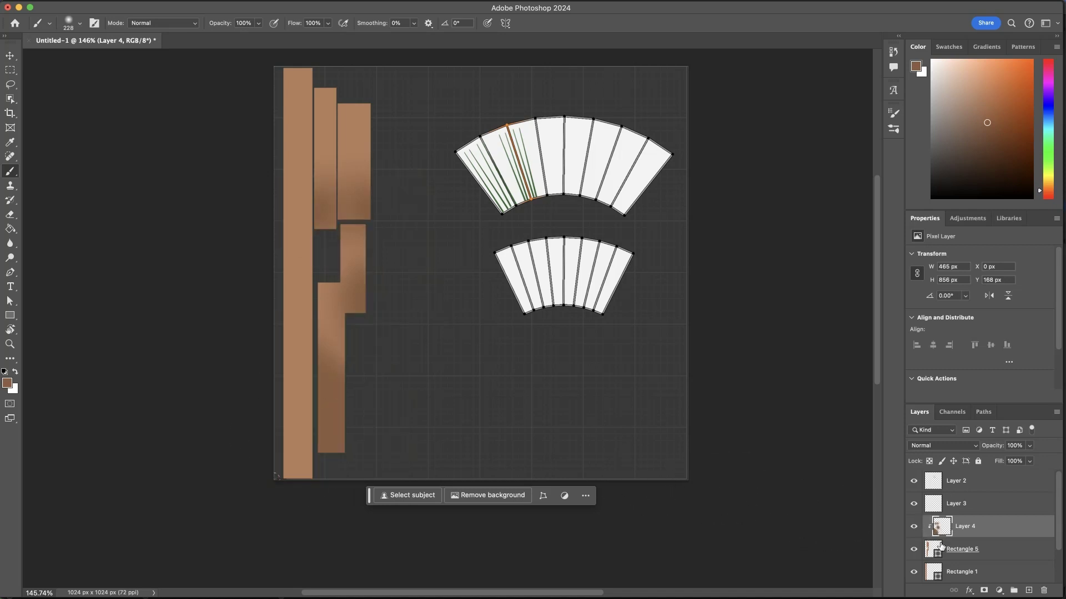
pyautogui.click(933, 554)
pyautogui.keyDown('shift'); pyautogui.click(947, 575); pyautogui.keyUp('shift')
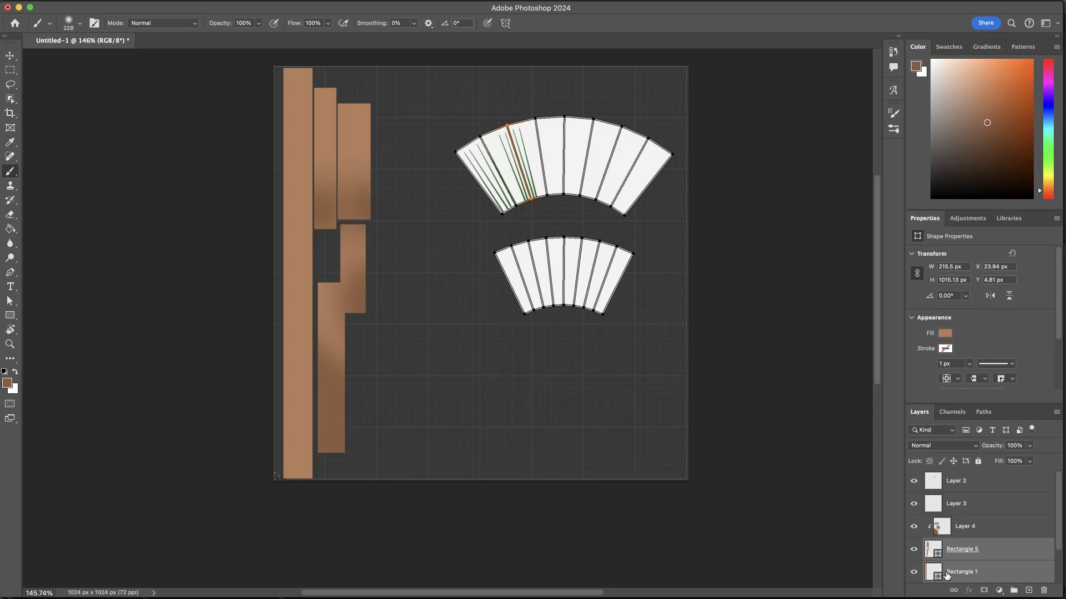
pyautogui.keyDown('alt'); pyautogui.click(953, 536); pyautogui.keyUp('alt')
# Step: Merge the Rectangle 5 and Rectangle 1 shape layers into one and clip Layer 4 to the merged shape
pyautogui.click(968, 549)
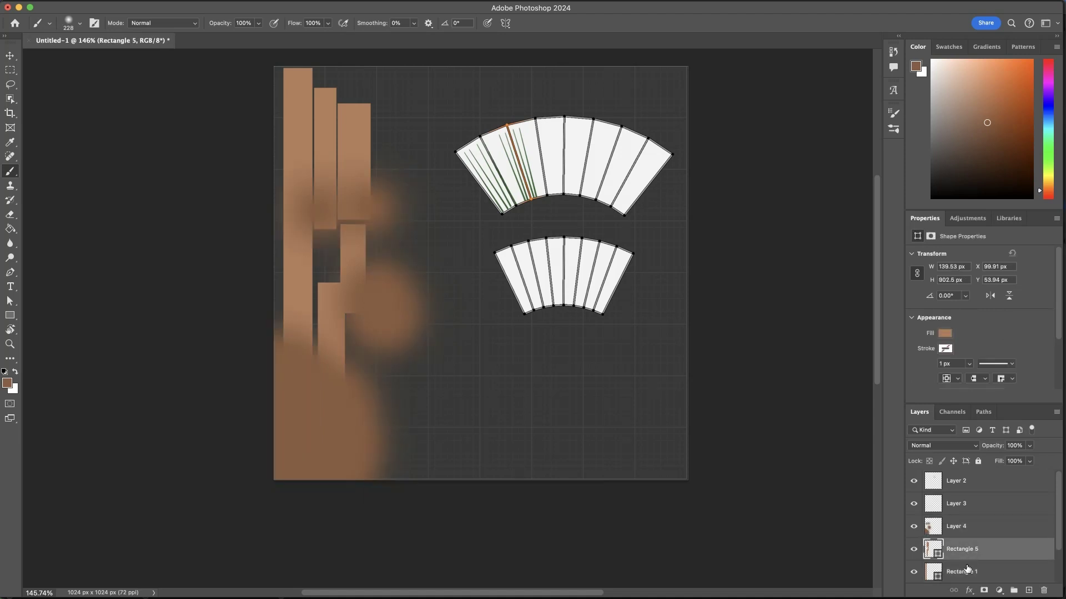
pyautogui.keyDown('shift'); pyautogui.click(967, 570); pyautogui.keyUp('shift')
pyautogui.click(967, 570)
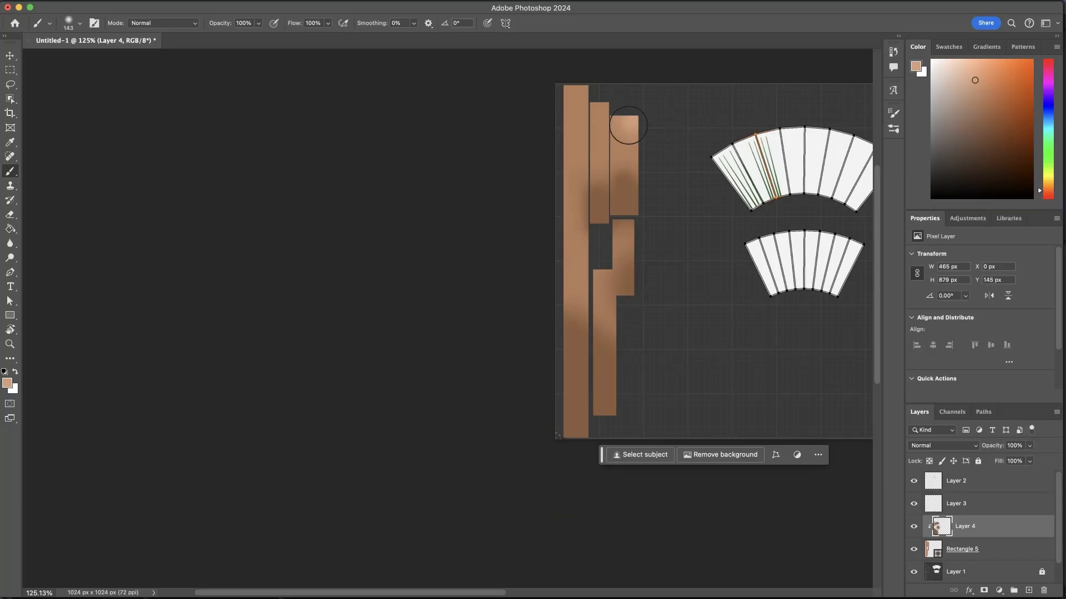
# Step: Paint light brown highlights on the upper ends of the bark strips on Layer 4 and blend their middles with a sampled mid-brown
pyautogui.moveTo(628, 125)
pyautogui.mouseDown()
pyautogui.moveTo(617, 142)
pyautogui.moveTo(589, 101)
pyautogui.moveTo(553, 84)
pyautogui.mouseUp()
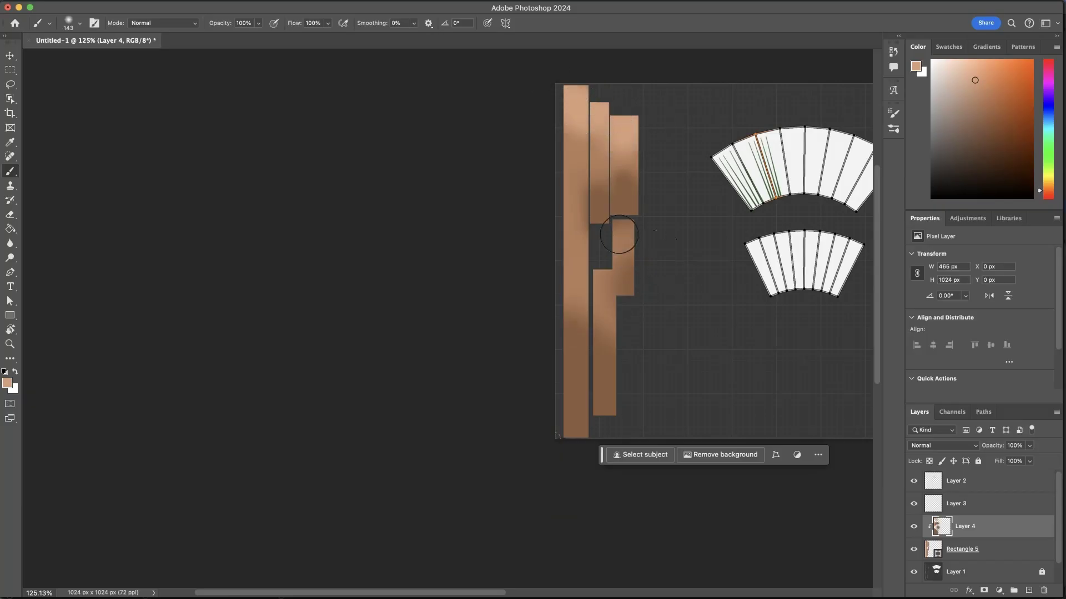
pyautogui.moveTo(600, 286); pyautogui.dragTo(597, 267)
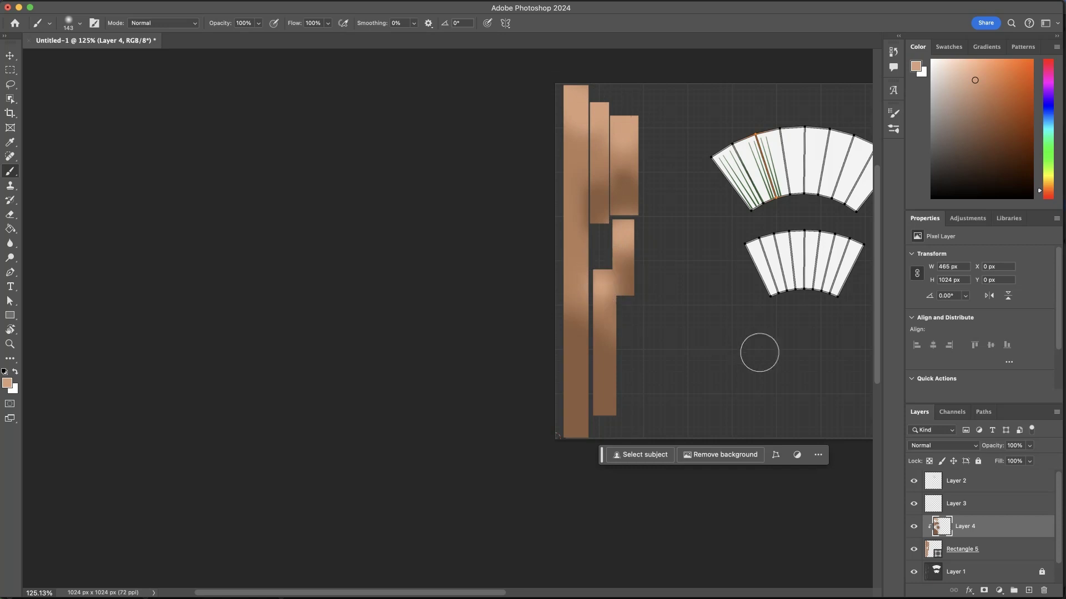
pyautogui.keyDown('alt'); pyautogui.click(616, 324); pyautogui.keyUp('alt')
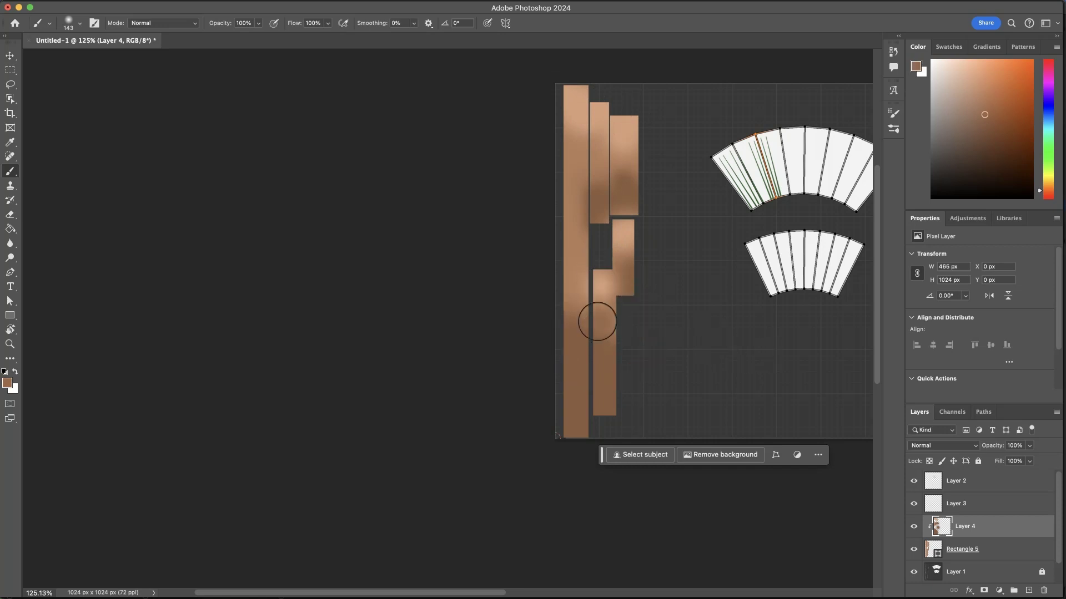
pyautogui.moveTo(571, 264)
pyautogui.mouseDown()
pyautogui.moveTo(597, 167)
pyautogui.moveTo(643, 171)
pyautogui.mouseUp()
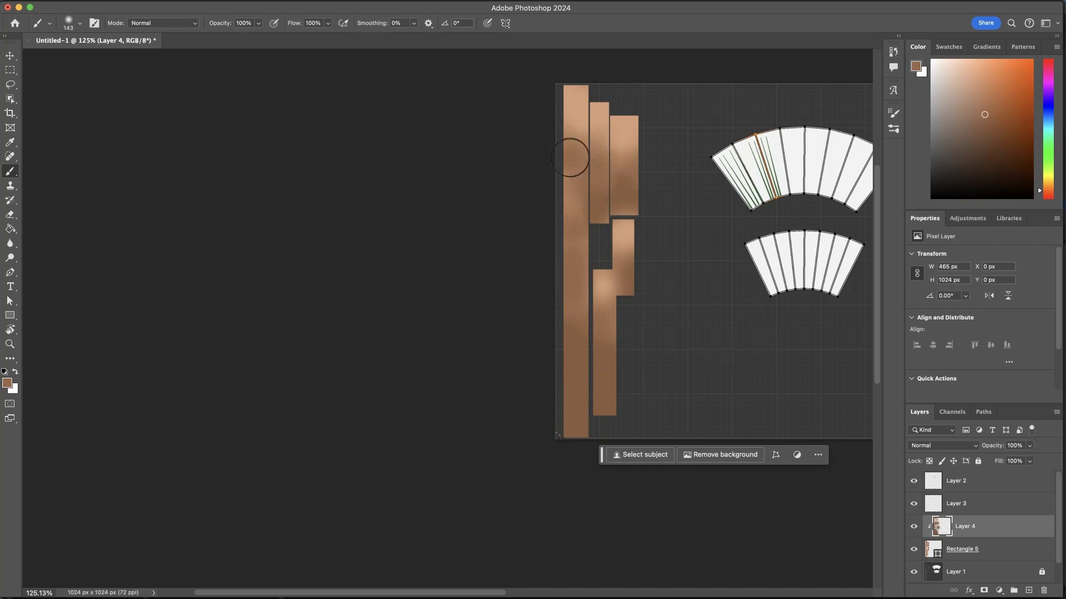
pyautogui.moveTo(638, 277); pyautogui.dragTo(630, 284)
# Step: Set the opacity of the UV layout layer, Layer 1, to 12%
pyautogui.hscroll(3, 629, 284)
pyautogui.keyDown('alt'); pyautogui.scroll(3, 683, 211); pyautogui.keyUp('alt')
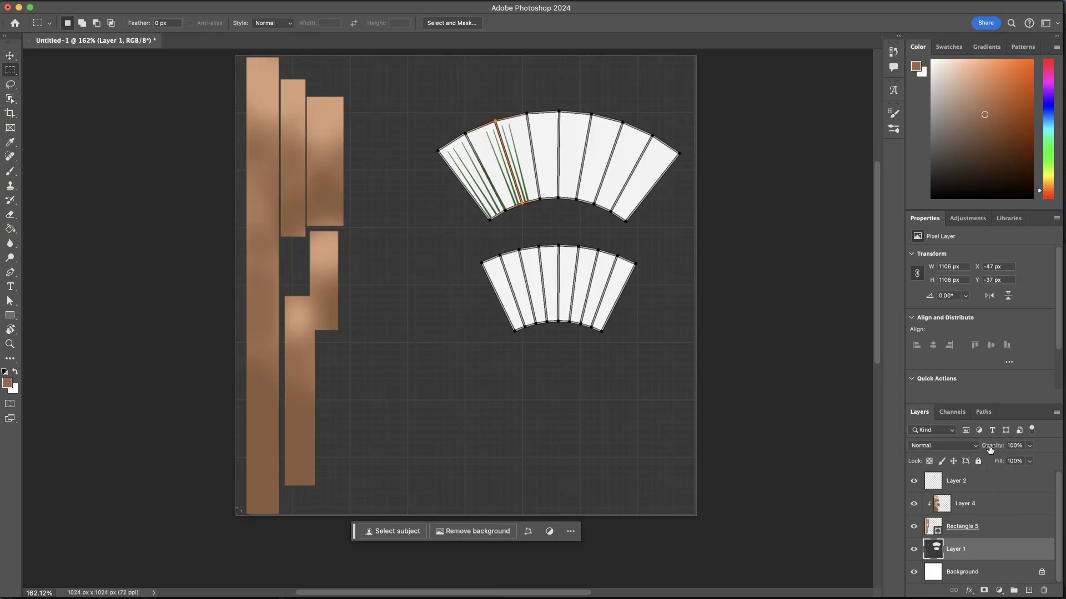
pyautogui.moveTo(990, 449)
pyautogui.mouseDown()
pyautogui.moveTo(972, 450)
pyautogui.moveTo(989, 444)
pyautogui.mouseUp()
pyautogui.click(978, 447)
pyautogui.click(985, 447)
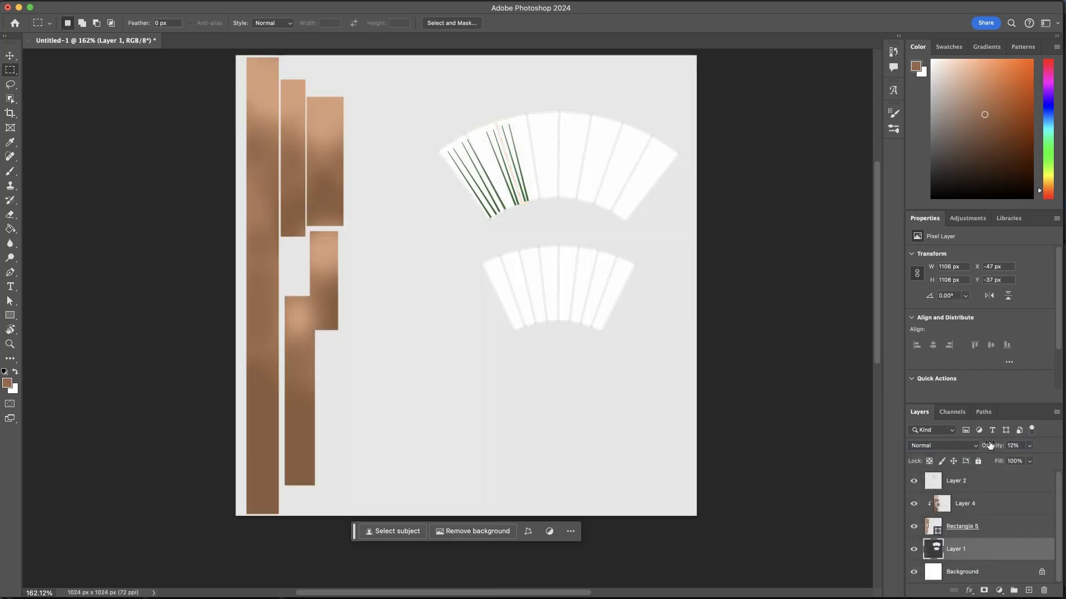
# Step: Duplicate the eight needles on Layer 2 onto the next segments of the upper fan and rotate the copies to follow its curve
pyautogui.click(1002, 487)
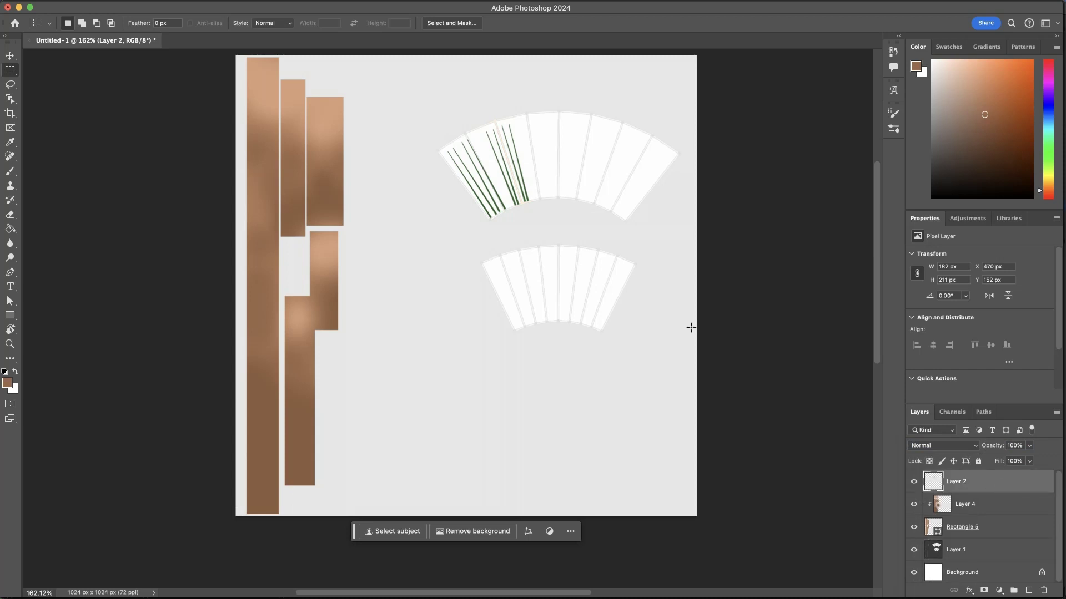
pyautogui.keyDown('super'); pyautogui.moveTo(529, 183); pyautogui.dragTo(586, 203); pyautogui.keyUp('super')
pyautogui.moveTo(467, 182); pyautogui.dragTo(407, 275)
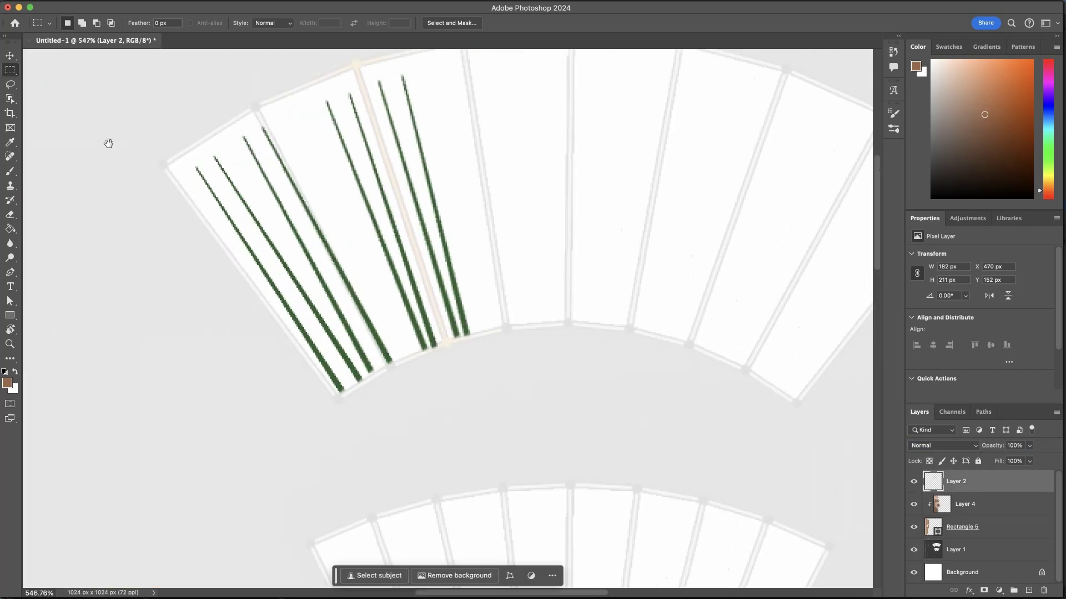
pyautogui.keyDown('alt'); pyautogui.scroll(-5, 277, 178); pyautogui.keyUp('alt')
pyautogui.moveTo(420, 302); pyautogui.dragTo(202, 113)
pyautogui.keyDown('alt'); pyautogui.keyDown('super'); pyautogui.moveTo(344, 195); pyautogui.dragTo(442, 168); pyautogui.keyUp('super'); pyautogui.keyUp('alt')
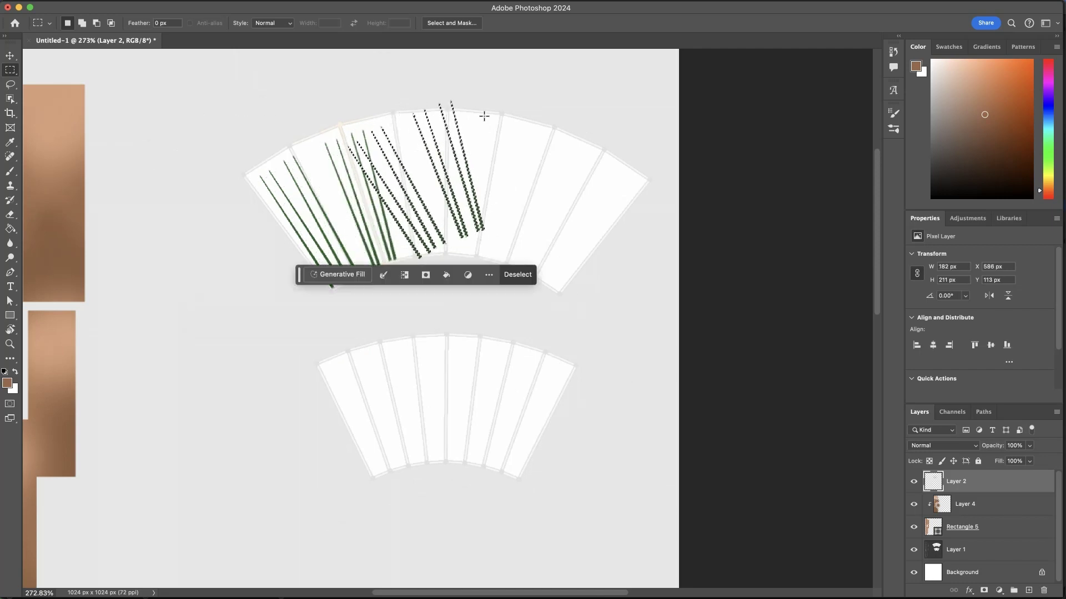
pyautogui.press('super+t')
pyautogui.moveTo(513, 107); pyautogui.dragTo(526, 139)
pyautogui.moveTo(461, 168); pyautogui.dragTo(476, 173)
# Step: Hide the UV layout on Layer 1, leaving the needle and bark layers shown
pyautogui.moveTo(913, 526); pyautogui.dragTo(914, 513)
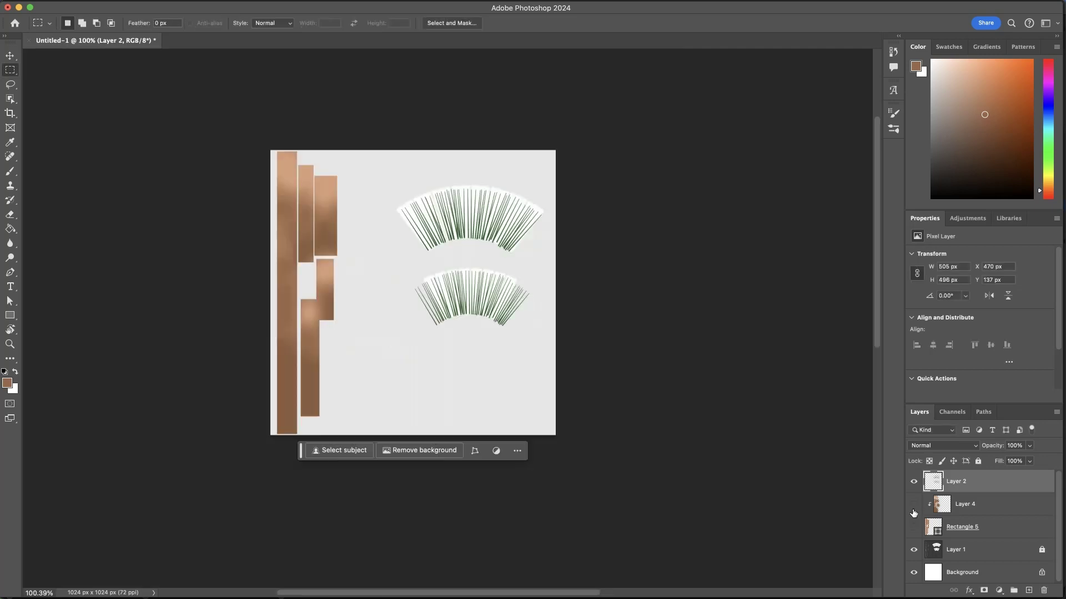
pyautogui.click(912, 550)
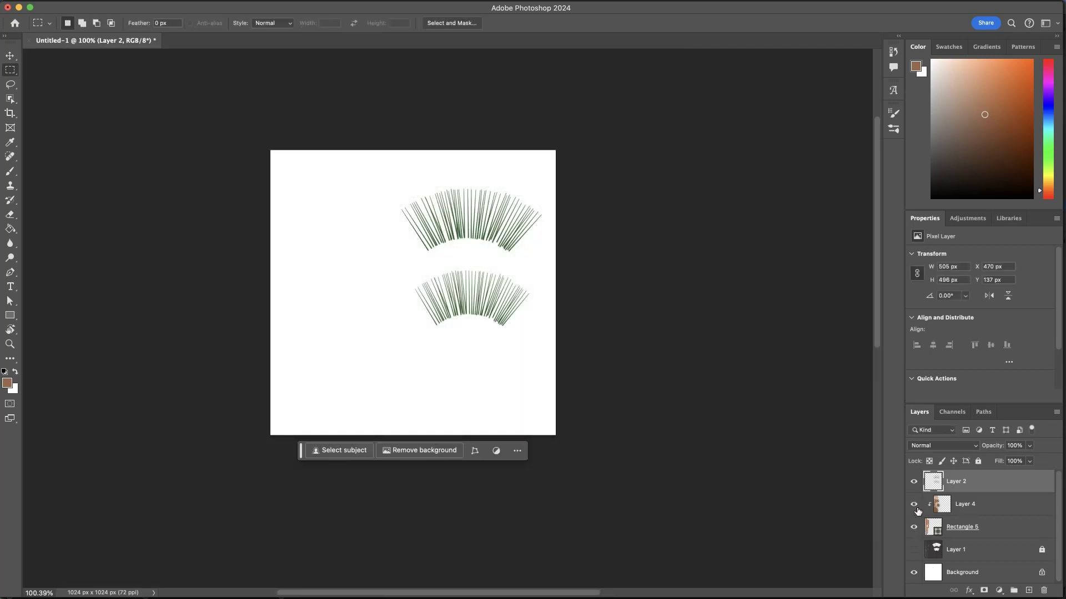
pyautogui.keyDown('super'); pyautogui.moveTo(342, 330); pyautogui.dragTo(378, 323); pyautogui.keyUp('super')
pyautogui.moveTo(440, 249); pyautogui.dragTo(411, 297)
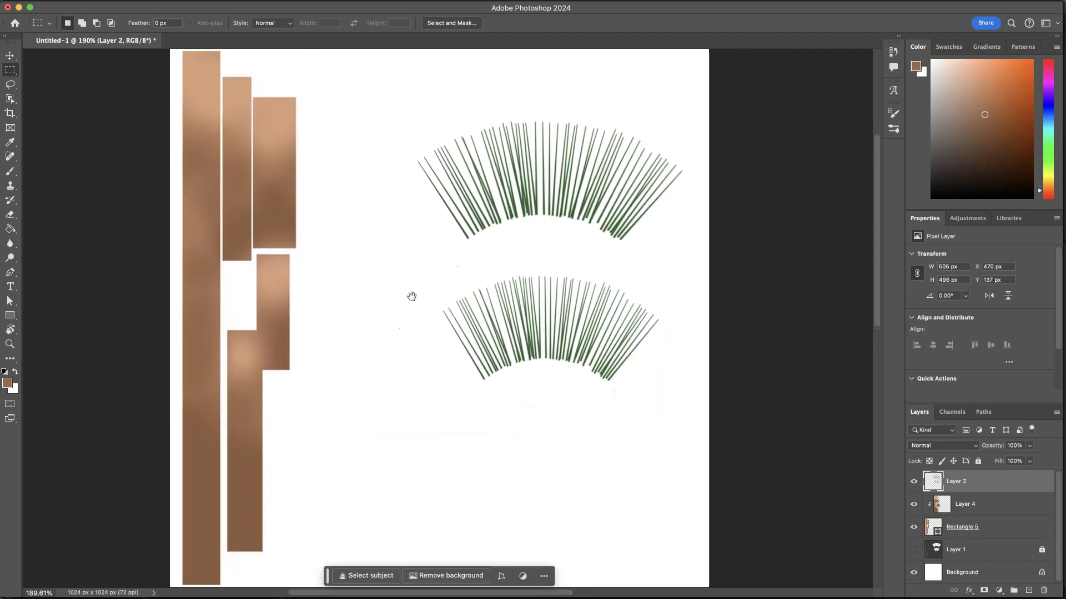
# Step: Export the texture as a JPEG named tree-albedo into a new Desktop folder named Tree-Tut
pyautogui.press('super+alt+shift+s')
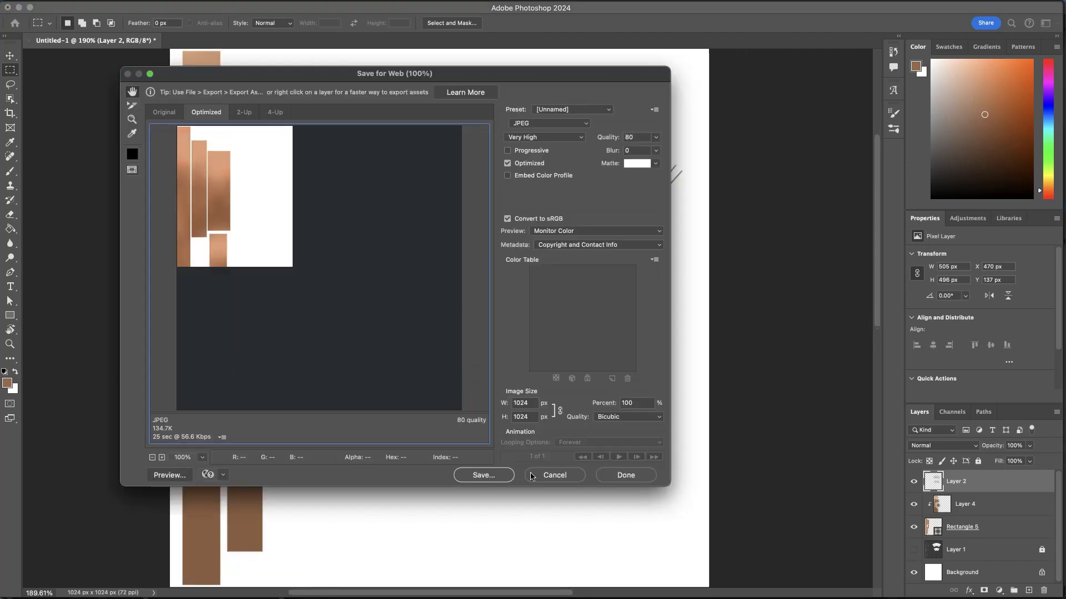
pyautogui.click(497, 477)
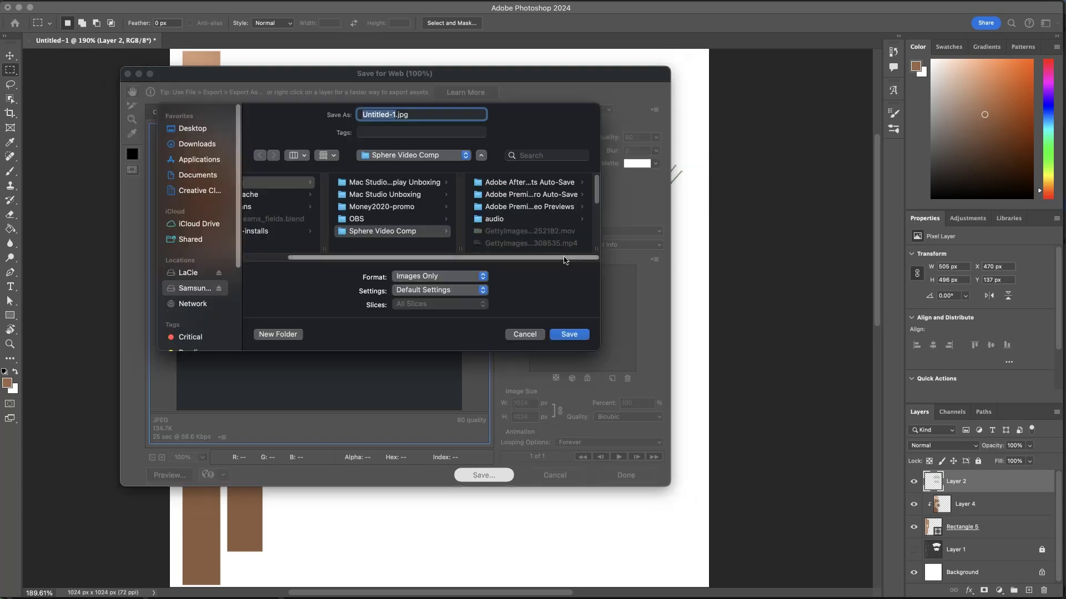
pyautogui.click(277, 334)
pyautogui.write('TR')
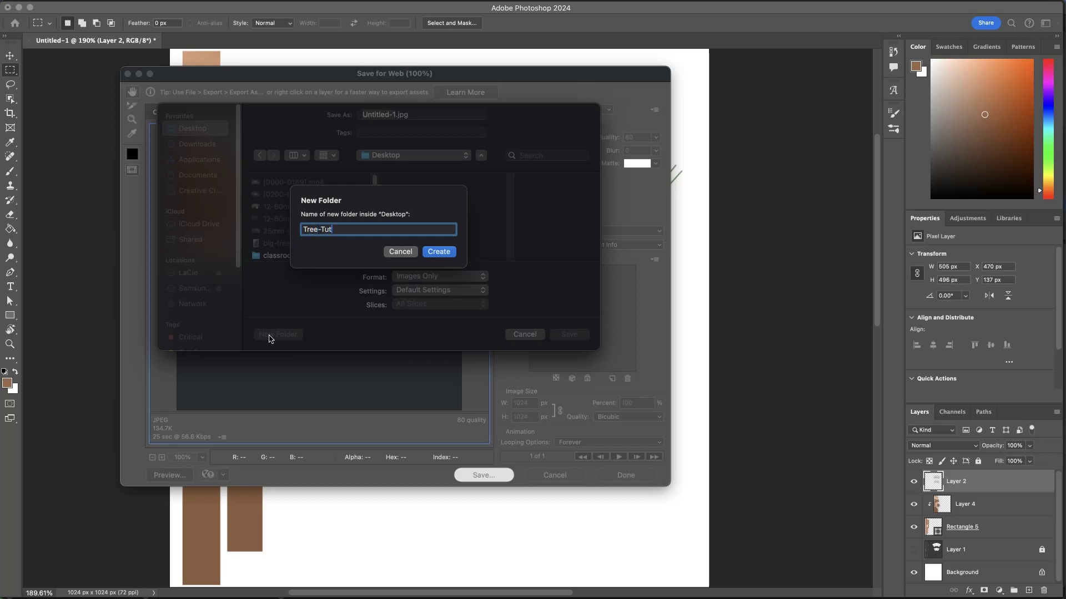
pyautogui.click(446, 251)
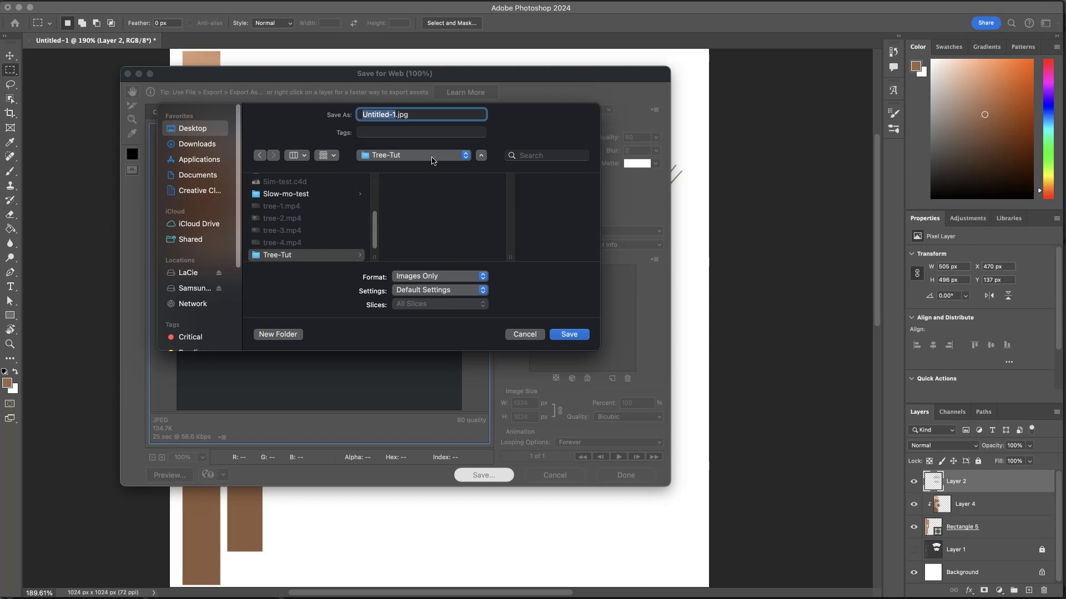
pyautogui.write('tree-albedo')
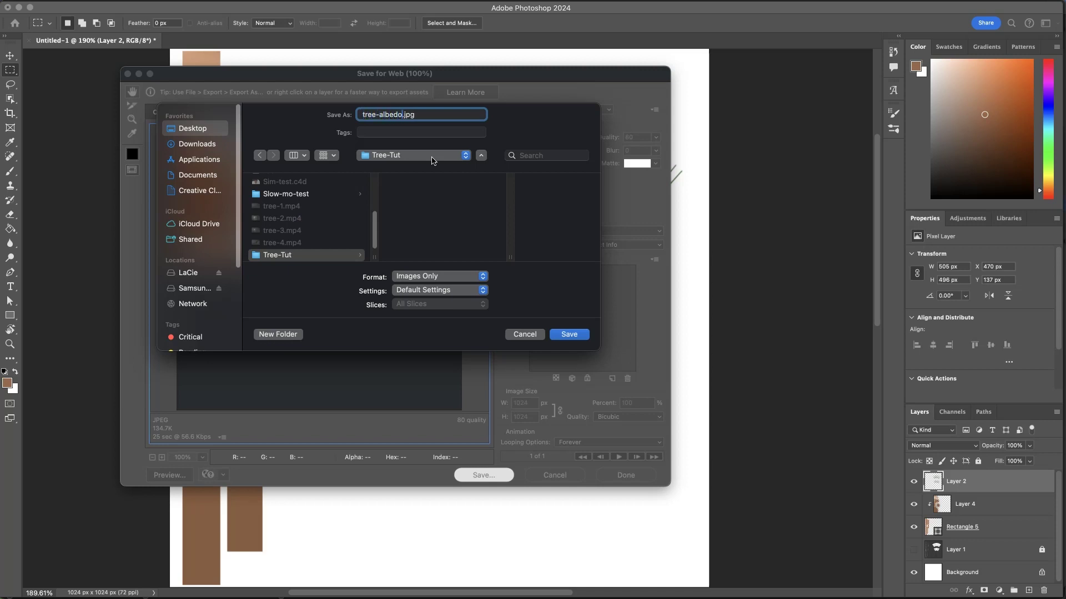
pyautogui.click(571, 335)
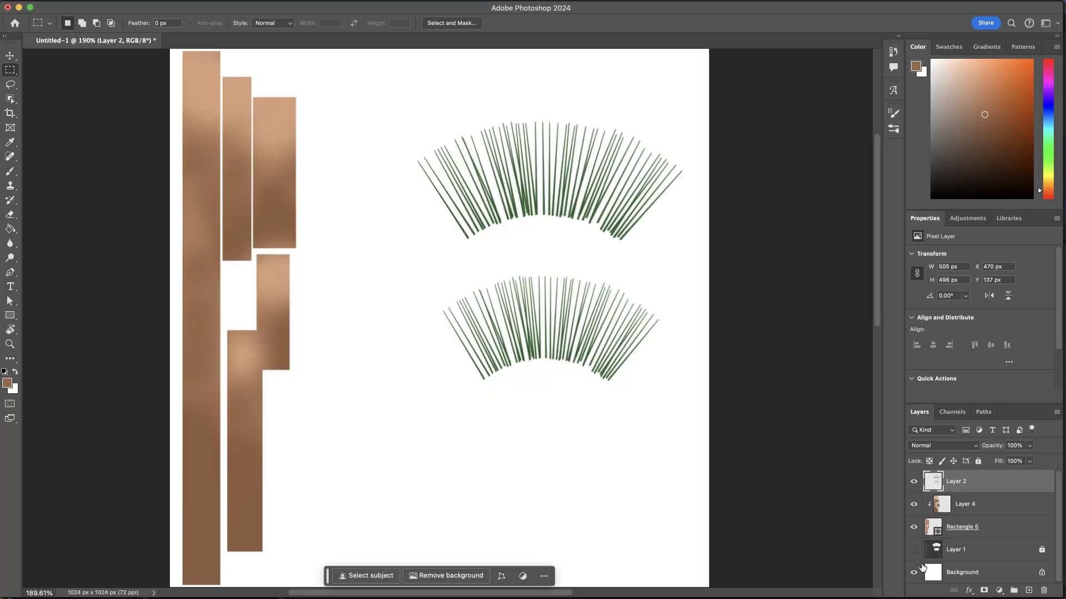
# Step: Merge Layer 2, Layer 4 and Rectangle 5 into a single layer
pyautogui.keyDown('shift'); pyautogui.click(986, 529); pyautogui.keyUp('shift')
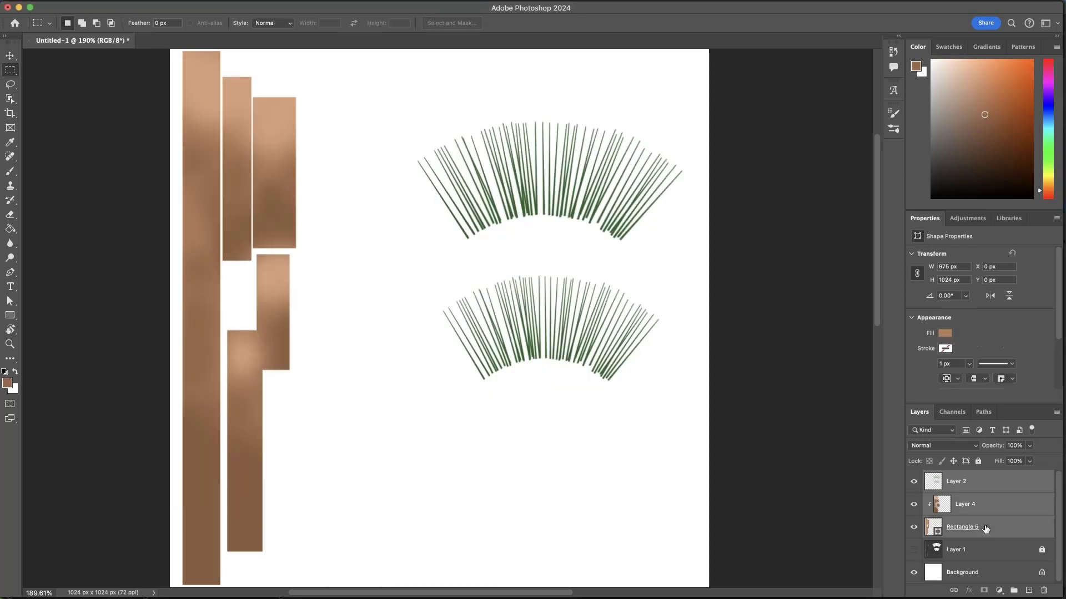
pyautogui.press('super+e')
pyautogui.rightClick(1006, 485)
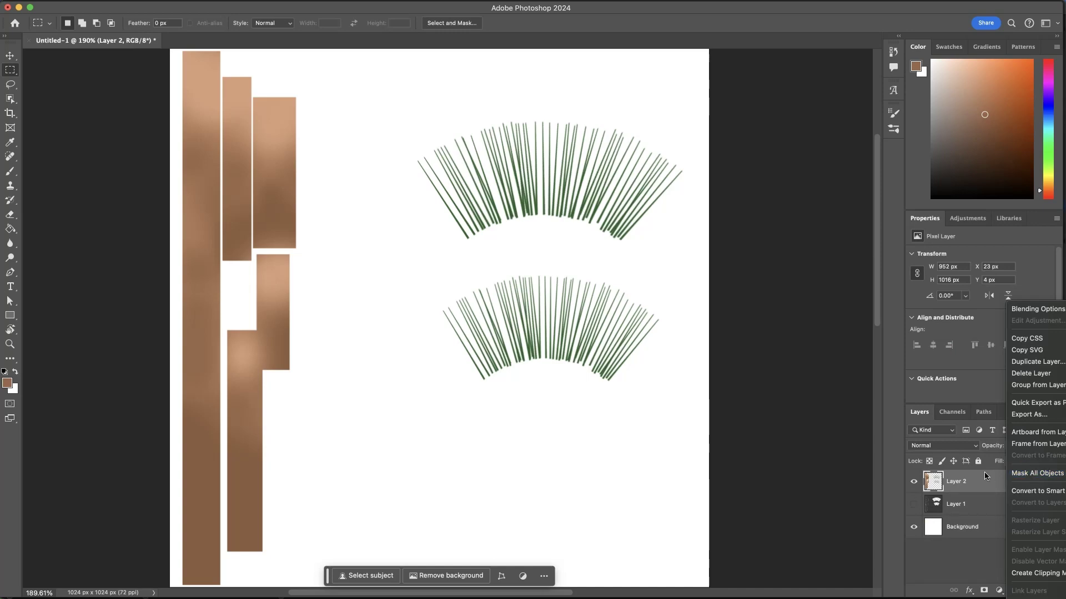
pyautogui.click(977, 479)
pyautogui.click(986, 589)
pyautogui.press('super+z')
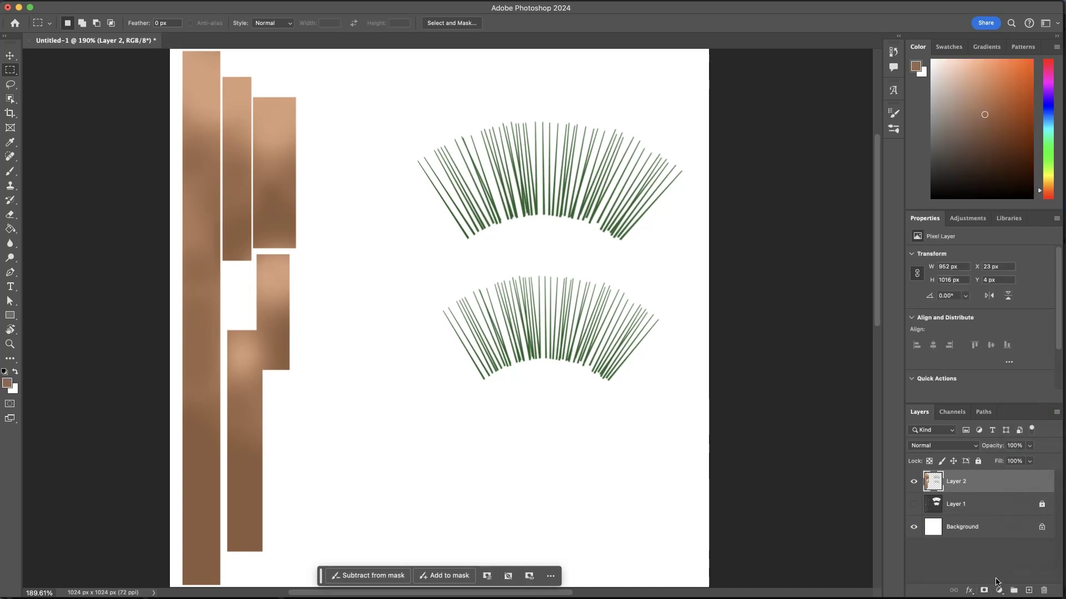
# Step: Apply a Color Overlay of 000000 to the merged Layer 2 so bark and needles form a black silhouette
pyautogui.click(993, 598)
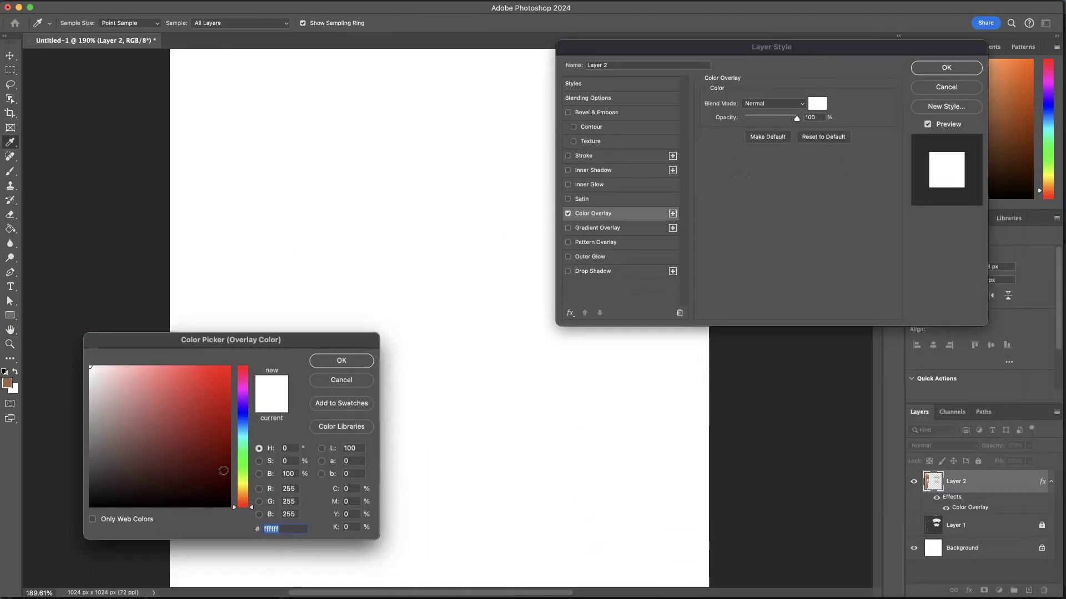
pyautogui.write('000000')
pyautogui.click(328, 361)
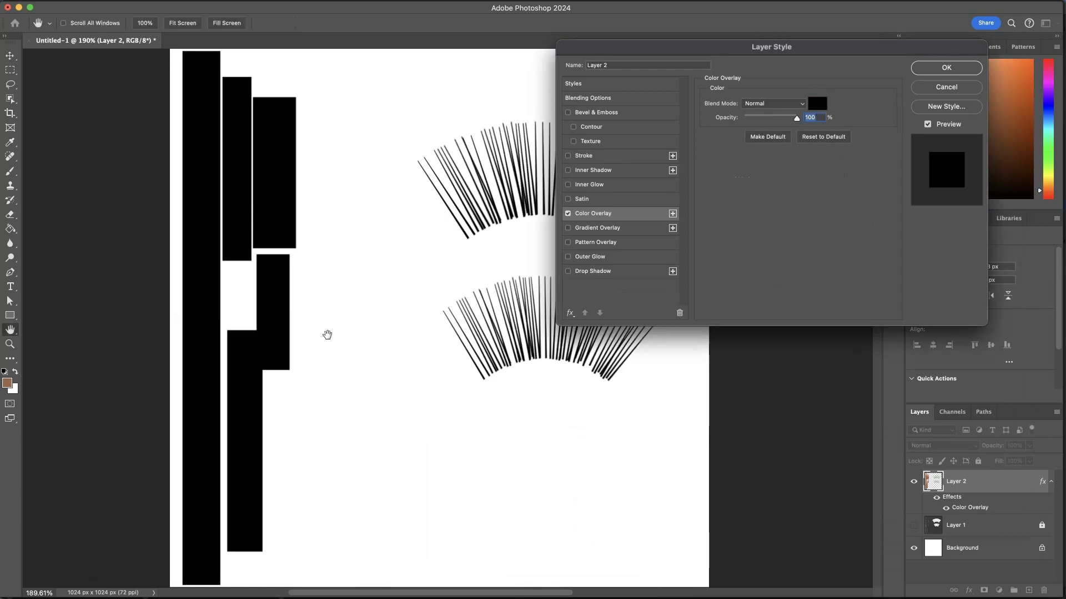
pyautogui.click(934, 68)
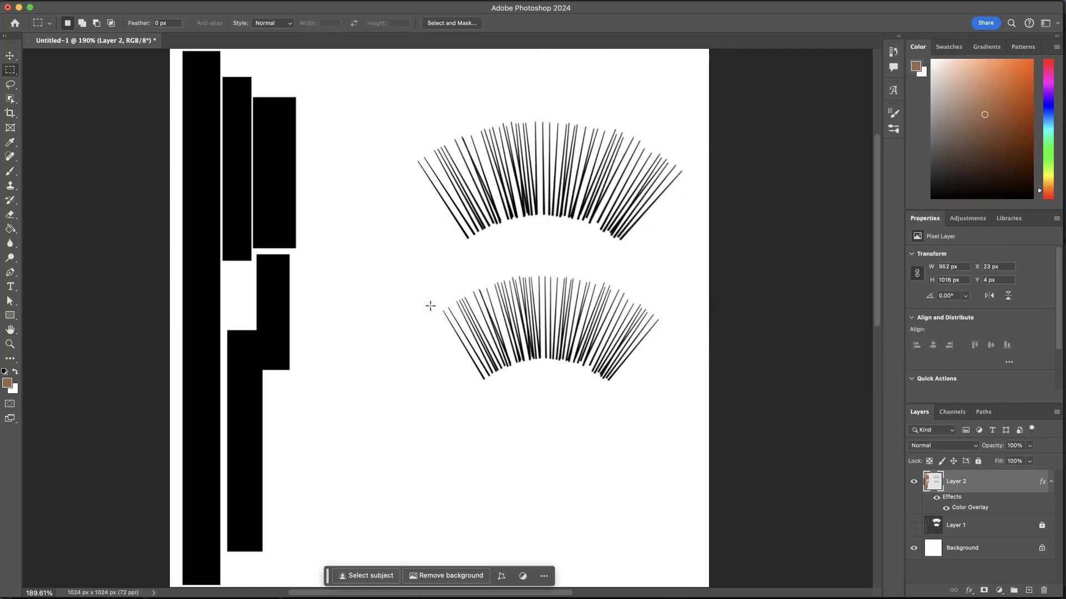
# Step: Export the black silhouette image as tree-alpha.jpg into the Tree-Tut folder
pyautogui.press('super+alt+shift+s')
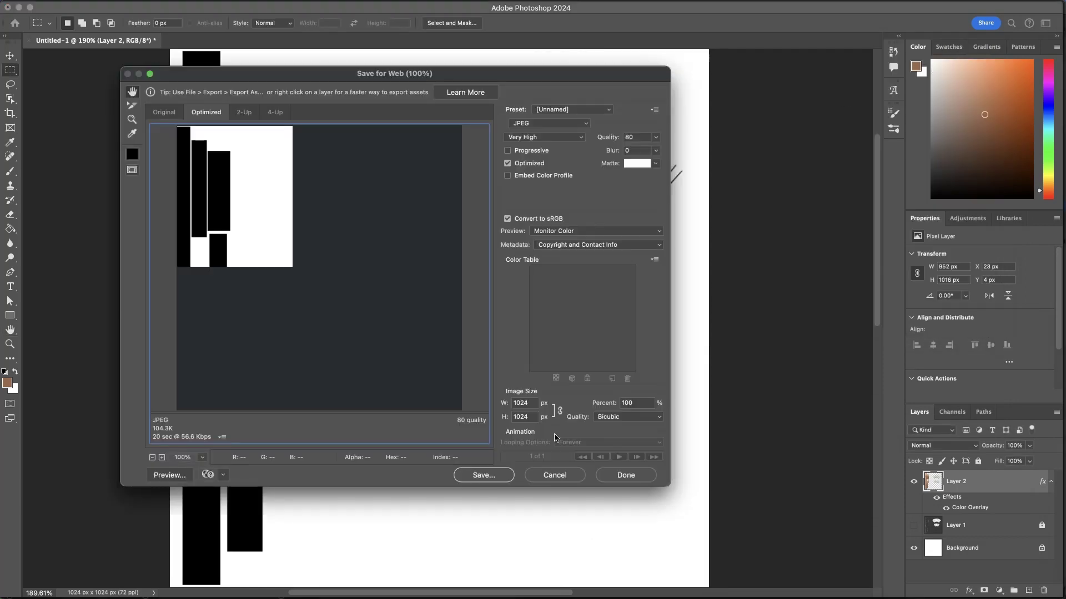
pyautogui.click(483, 475)
pyautogui.click(412, 182)
pyautogui.click(386, 115)
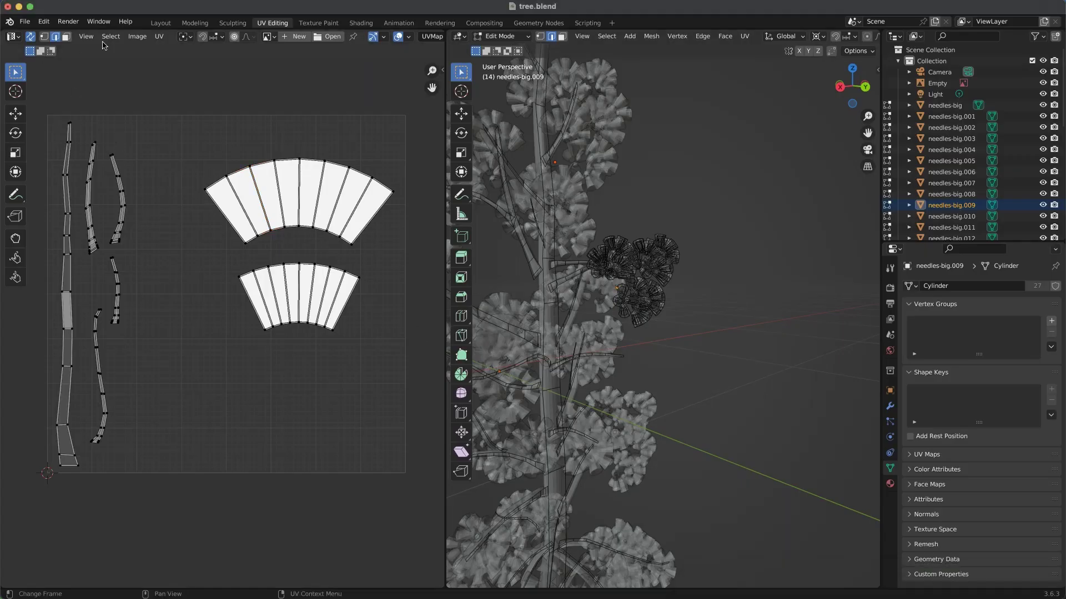
# Step: Switch to Blender and open tree-albedo.jpg in the UV editor to check how the UV islands line up with it
pyautogui.click(85, 36)
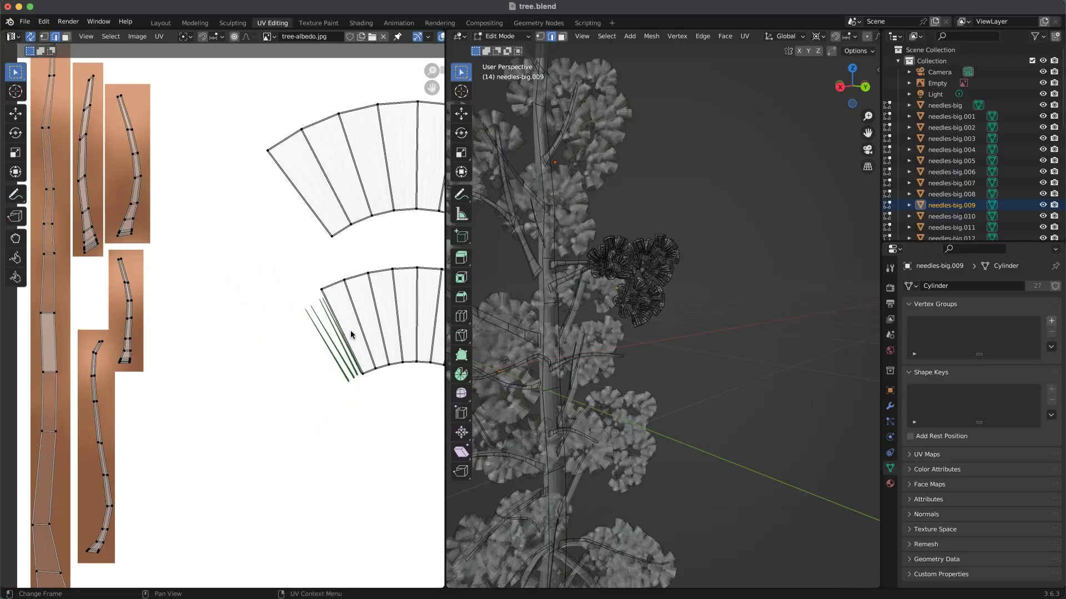
pyautogui.scroll(-3, 352, 332)
pyautogui.scroll(1, 352, 333)
pyautogui.moveTo(261, 309); pyautogui.dragTo(168, 263, button='middle')
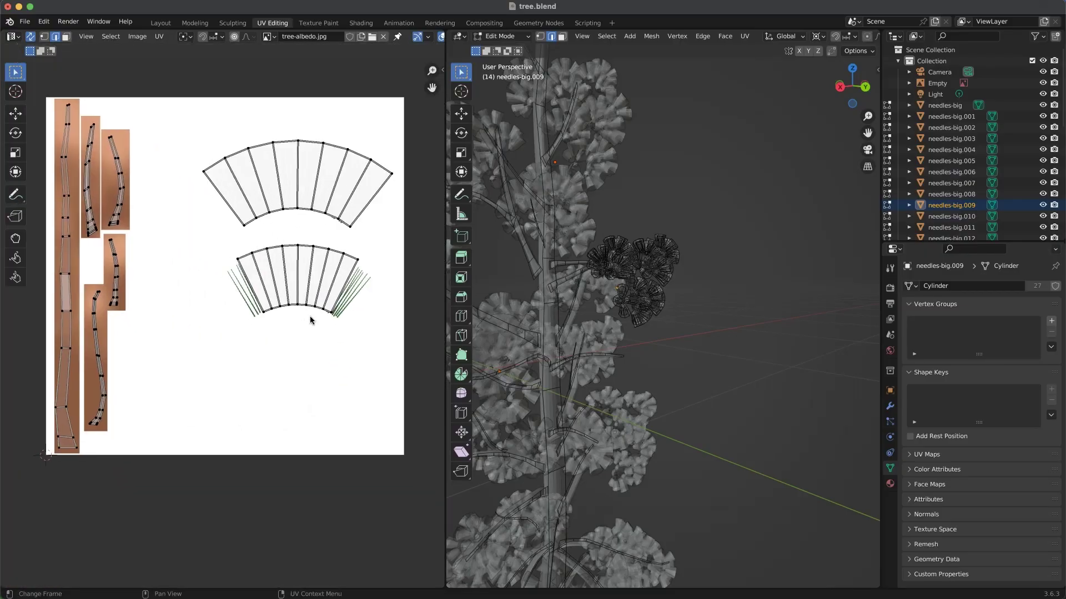
pyautogui.click(348, 337)
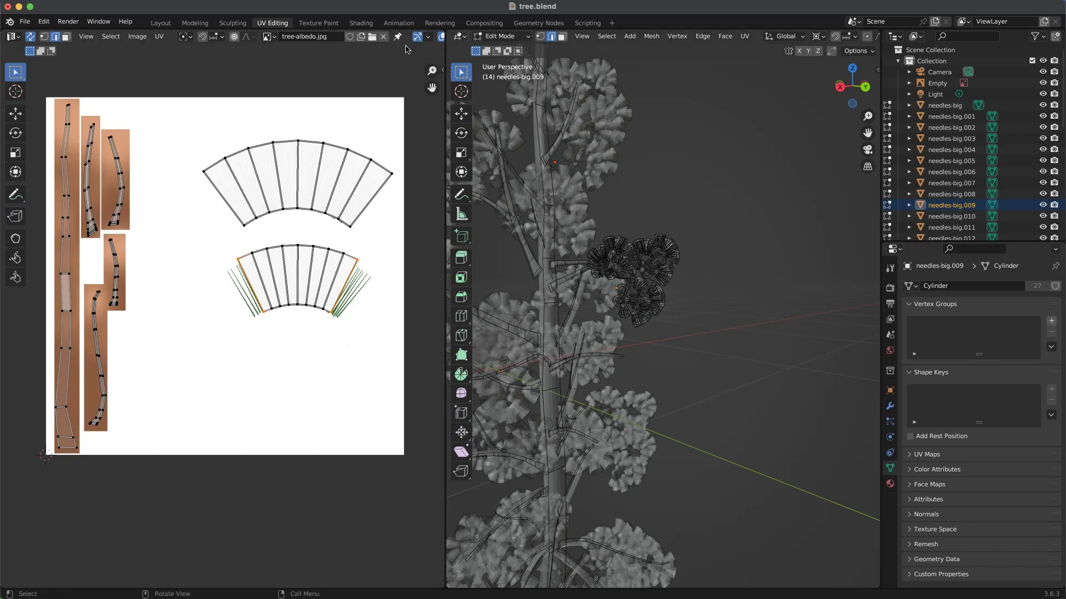
# Step: Switch to the Shading workspace and create a new material named Tree on the trunk
pyautogui.click(361, 22)
pyautogui.click(890, 371)
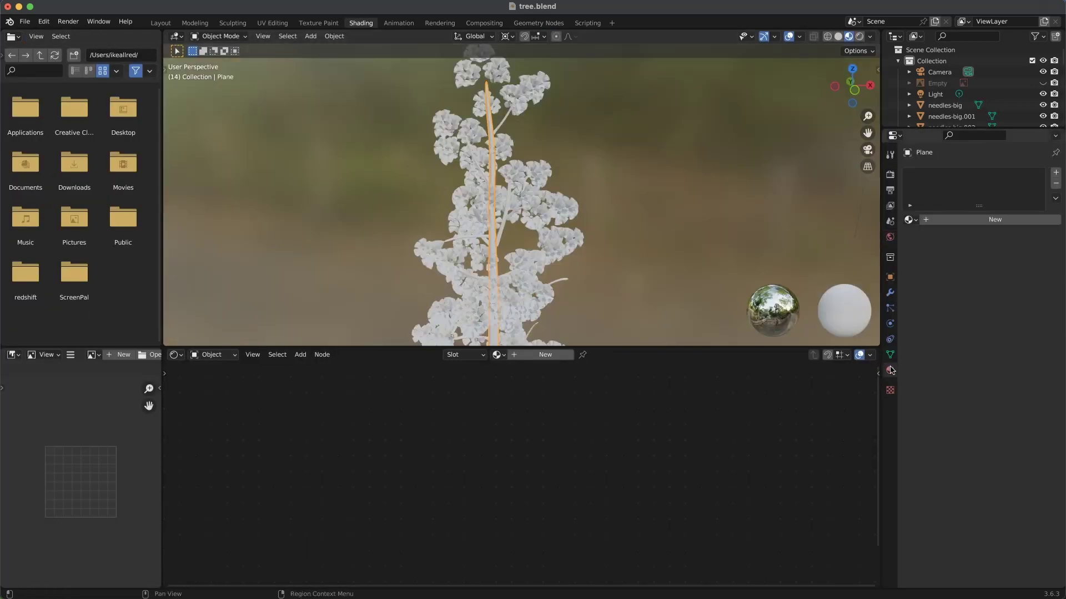
pyautogui.click(977, 222)
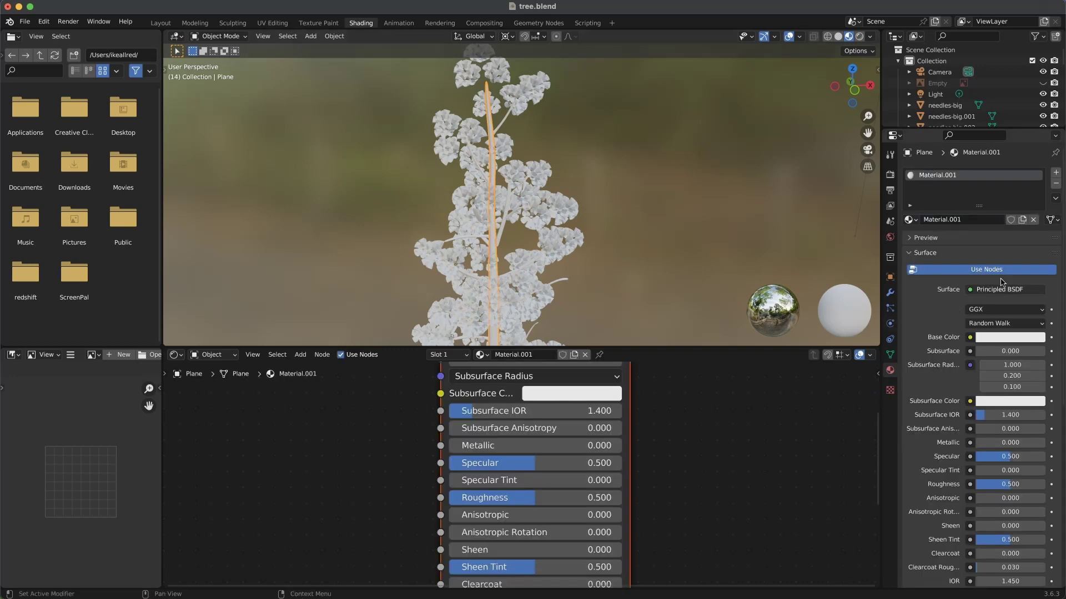
pyautogui.click(954, 221)
pyautogui.moveTo(973, 220); pyautogui.dragTo(848, 220)
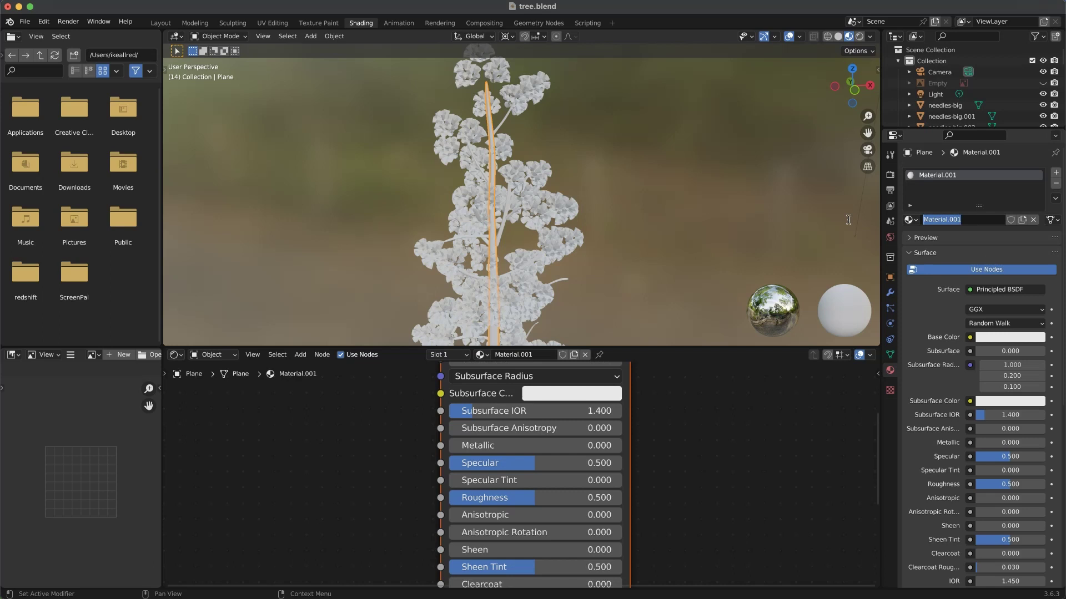
pyautogui.write('Tree')
pyautogui.press('Return')
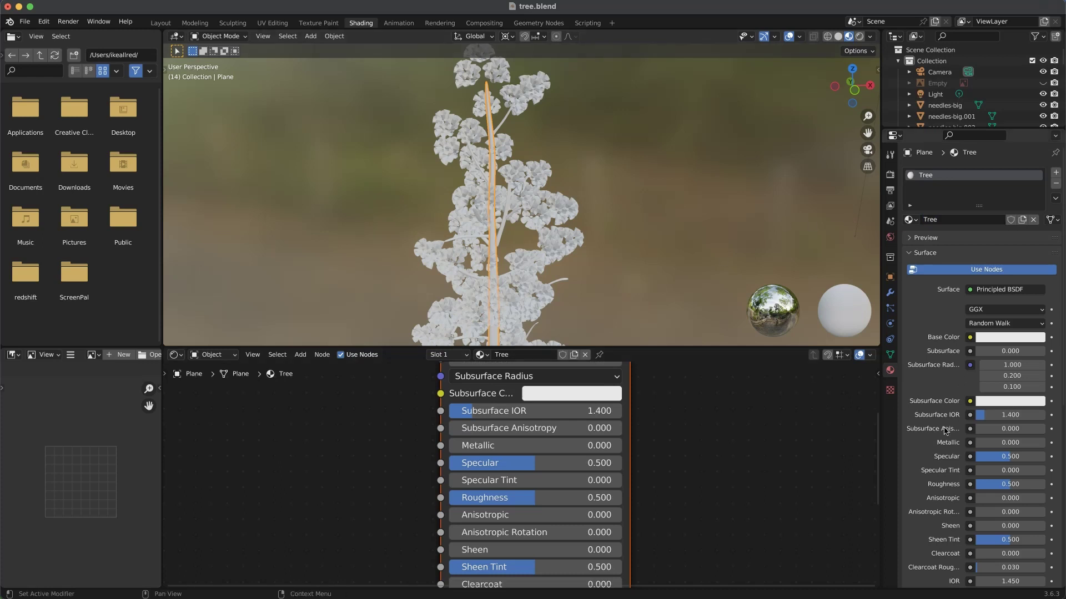
# Step: Add an Image Texture node and connect its Color output to the Principled BSDF's Base Color
pyautogui.scroll(-4, 438, 420)
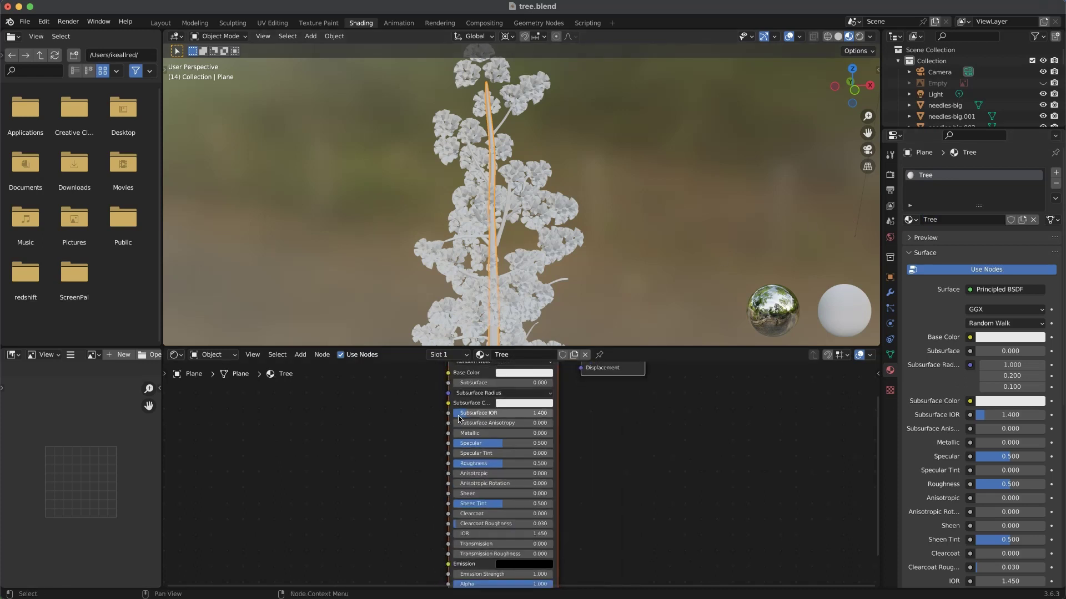
pyautogui.moveTo(438, 420); pyautogui.dragTo(468, 468, button='middle')
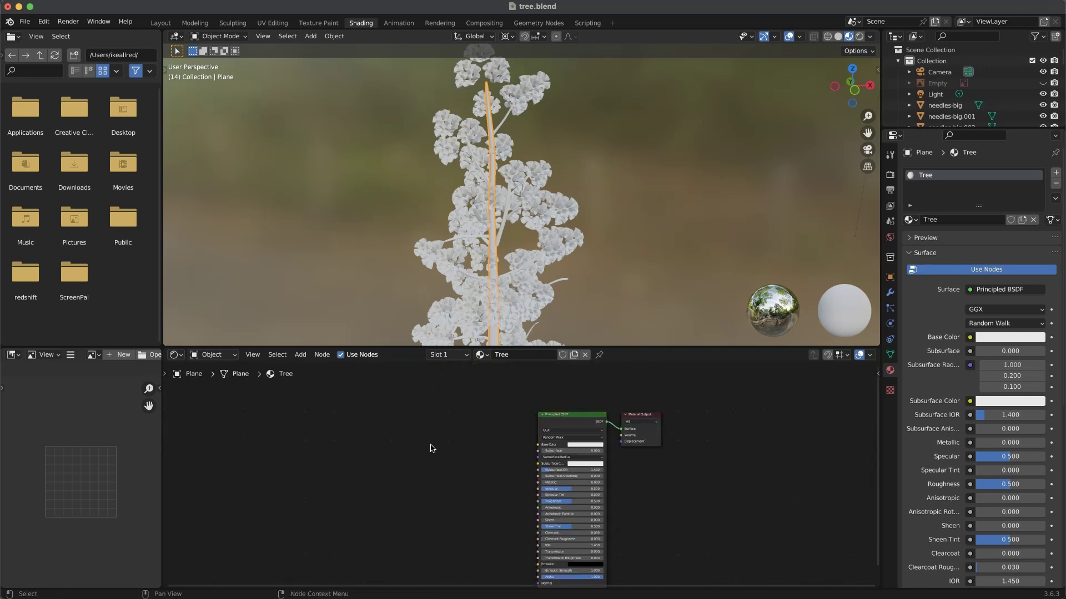
pyautogui.hotkey('shift', 'a')
pyautogui.moveTo(436, 496)
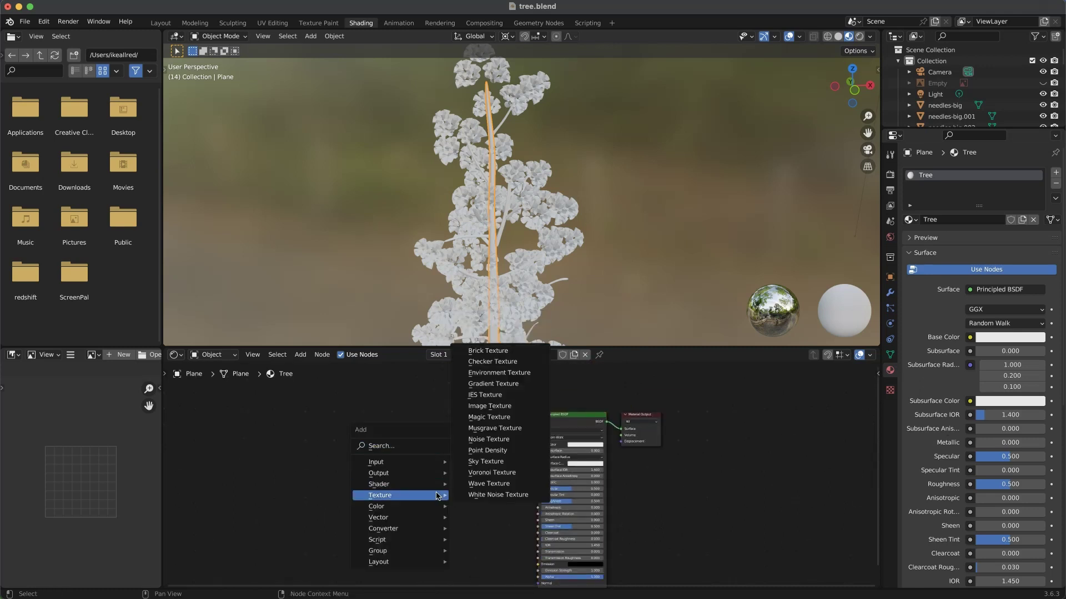
pyautogui.click(502, 407)
pyautogui.click(441, 454)
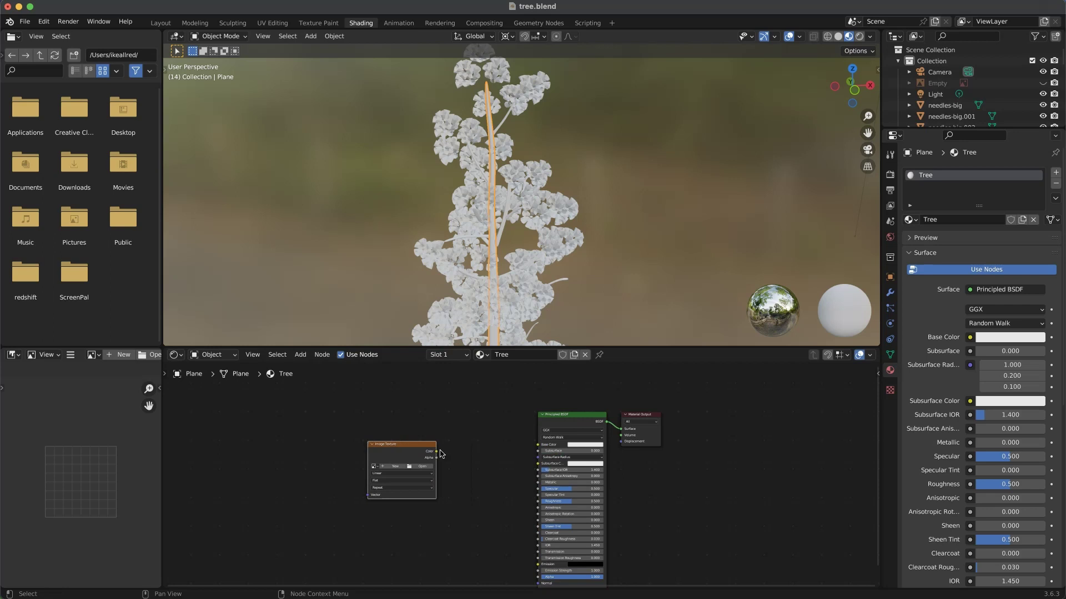
pyautogui.moveTo(436, 451); pyautogui.dragTo(538, 444)
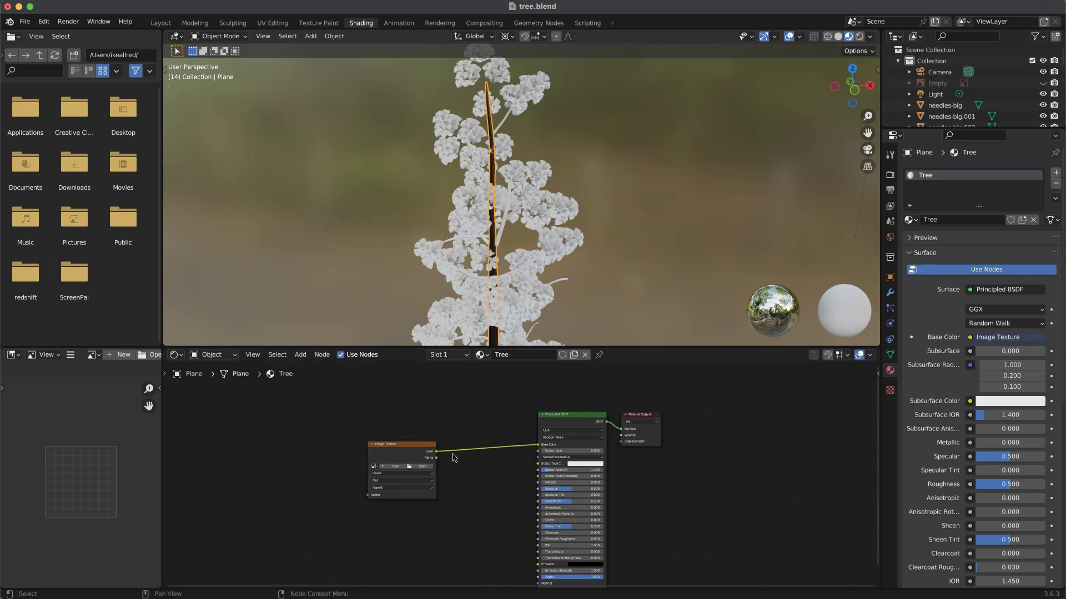
# Step: Load tree-albedo.jpg from the Tree-Tut folder into the Image Texture node
pyautogui.click(408, 468)
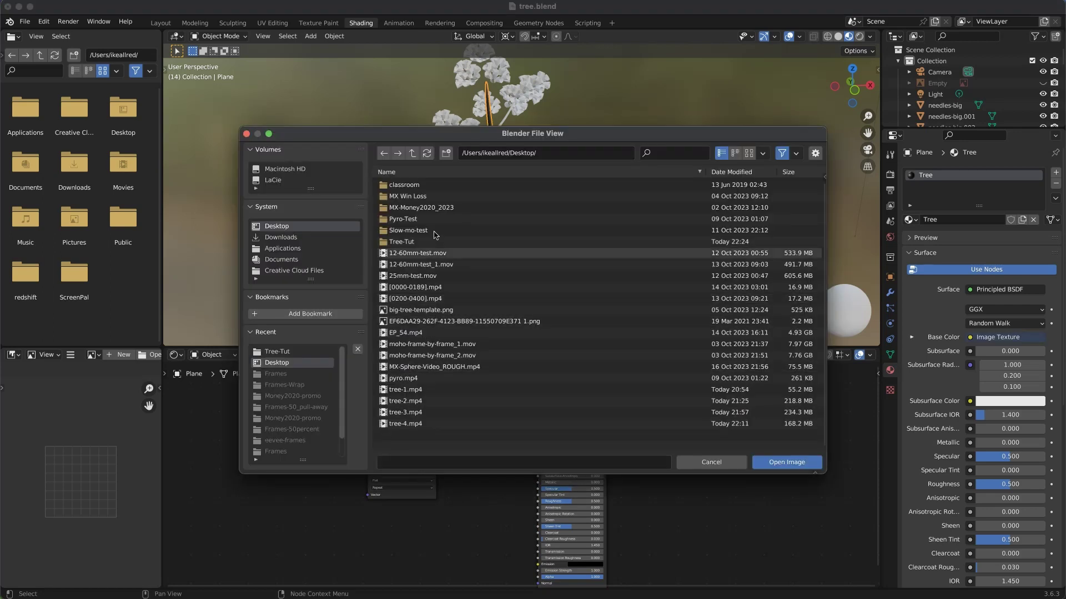
pyautogui.click(448, 244)
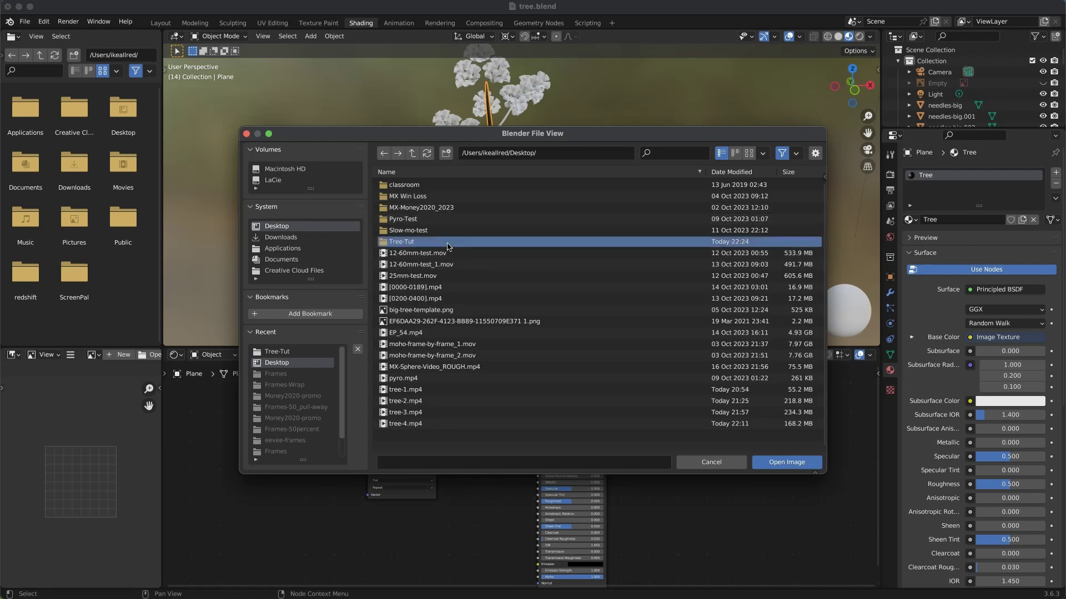
pyautogui.doubleClick(448, 245)
pyautogui.click(411, 185)
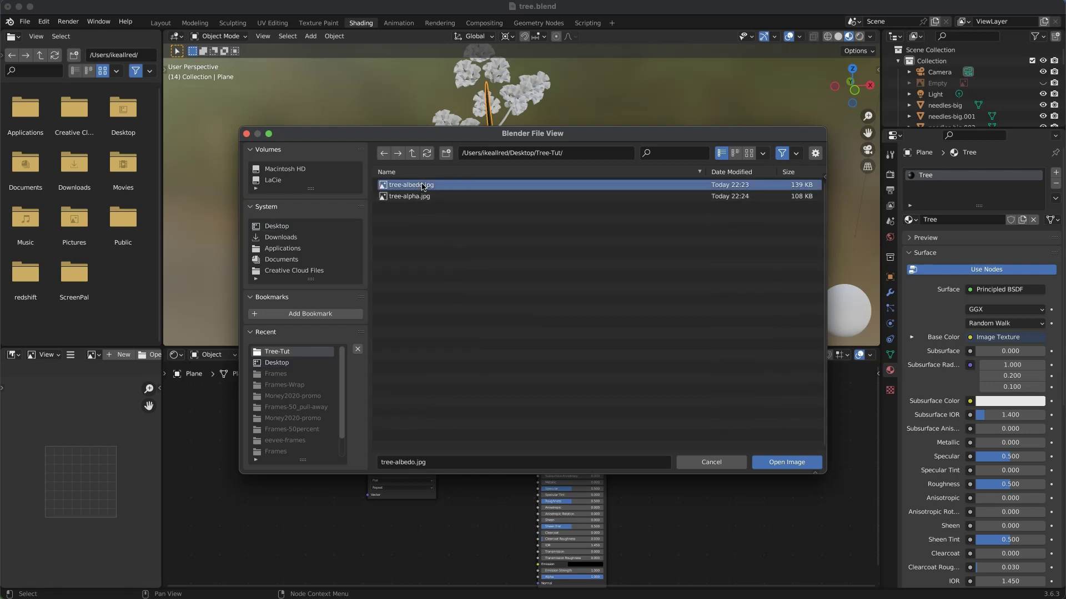
pyautogui.click(793, 462)
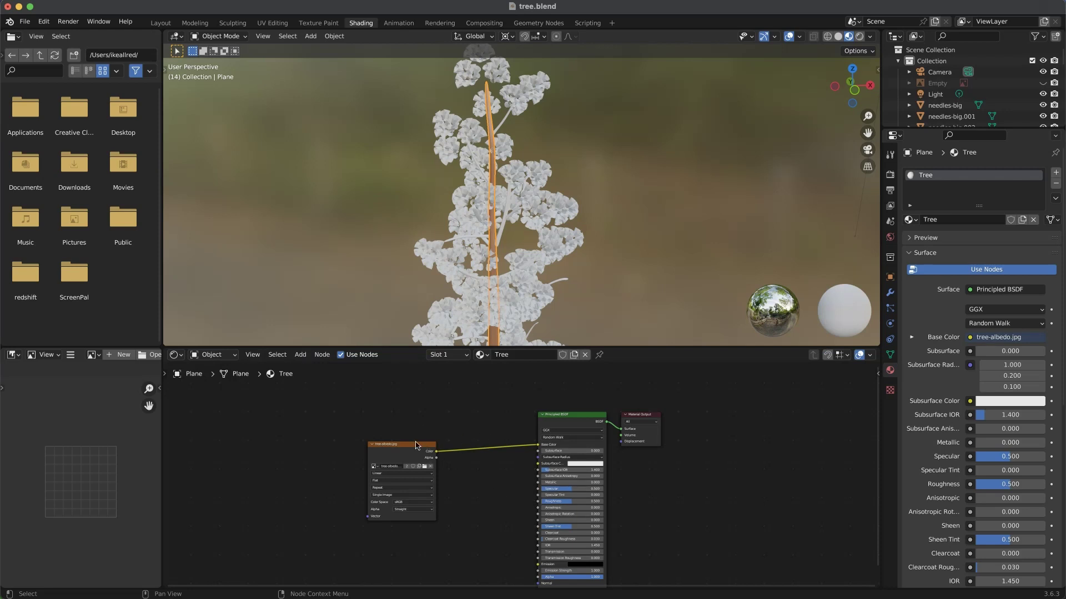
# Step: Duplicate the tree-albedo.jpg texture node below the original and connect the copy's Color output to the Principled BSDF's Alpha
pyautogui.moveTo(415, 444); pyautogui.dragTo(439, 406)
pyautogui.hotkey('shift', 'd')
pyautogui.click(470, 518)
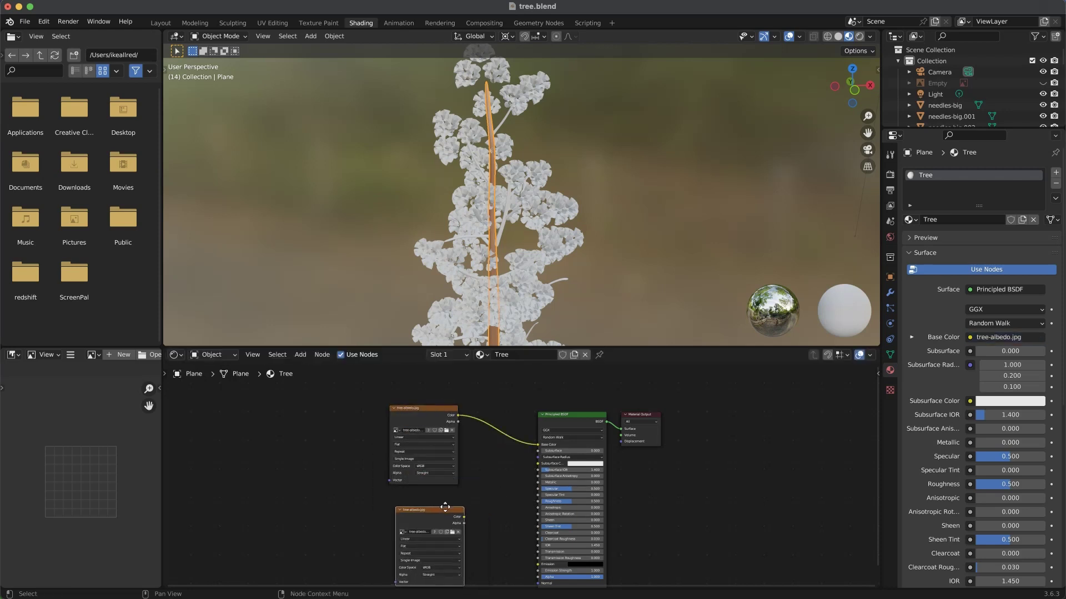
pyautogui.moveTo(465, 517); pyautogui.dragTo(525, 459)
pyautogui.scroll(8, 523, 455)
pyautogui.moveTo(393, 386); pyautogui.dragTo(555, 518)
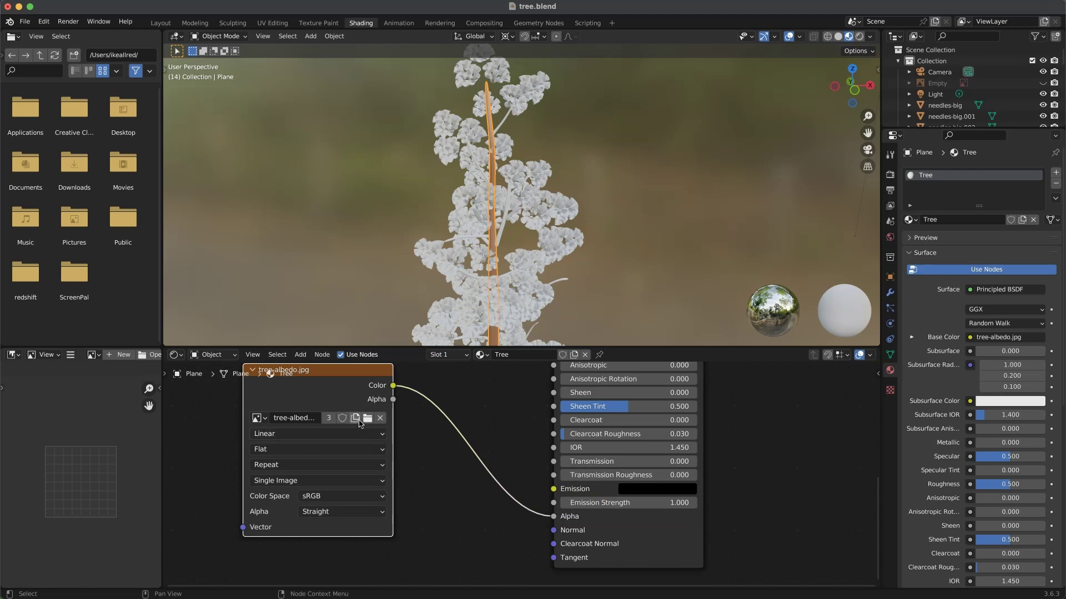
# Step: Replace the image in the duplicated texture node with tree-alpha.jpg
pyautogui.click(355, 418)
pyautogui.click(366, 415)
pyautogui.click(366, 420)
pyautogui.click(424, 197)
pyautogui.click(770, 464)
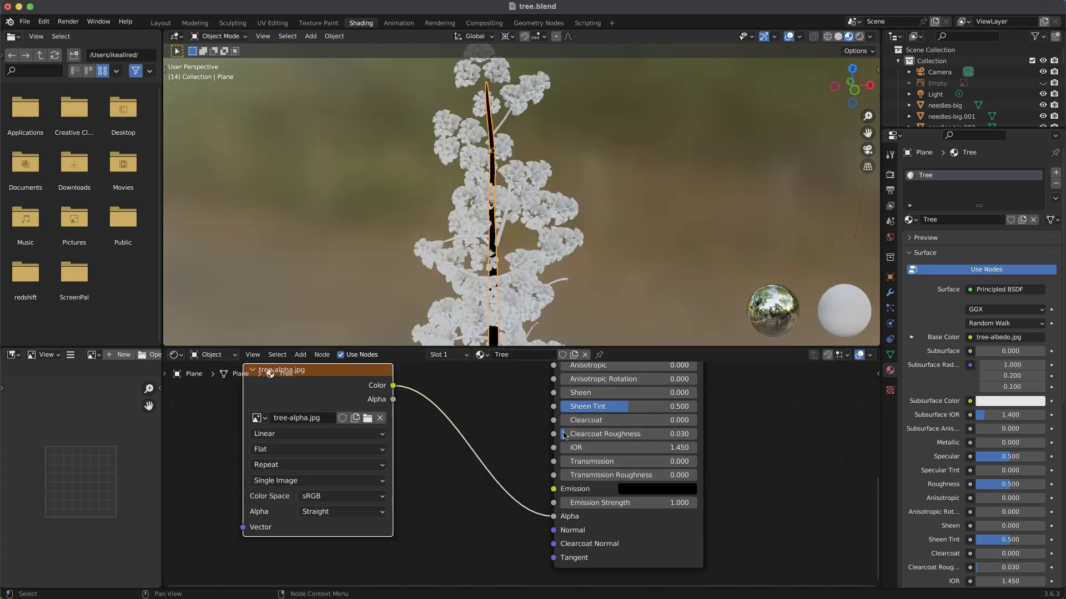
# Step: Assign the existing Tree material to the needle cluster needles-big.007 beside the lower trunk
pyautogui.click(520, 312)
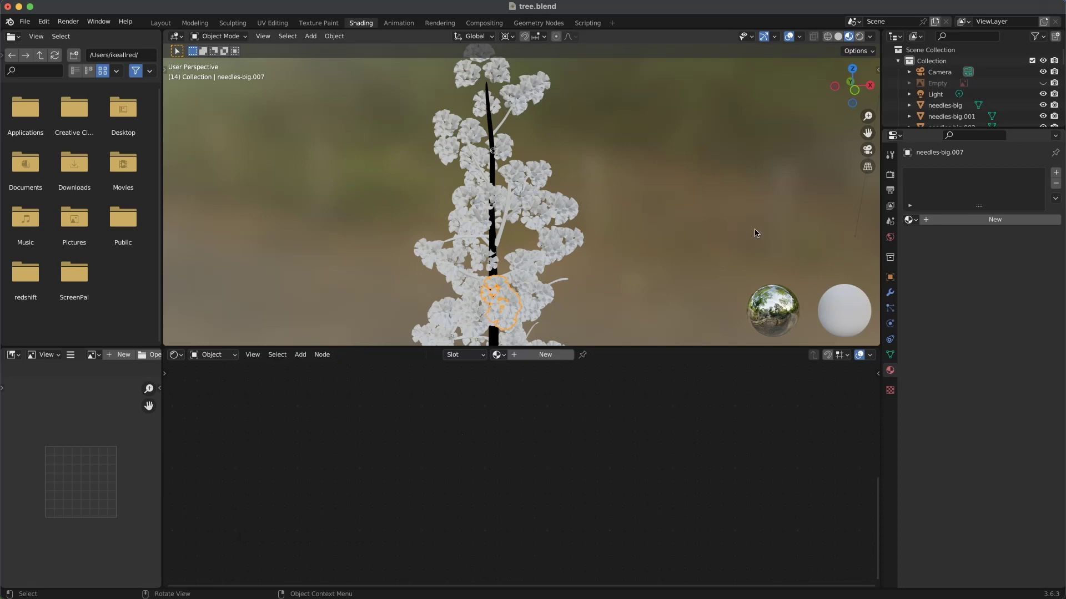
pyautogui.click(911, 220)
pyautogui.click(935, 247)
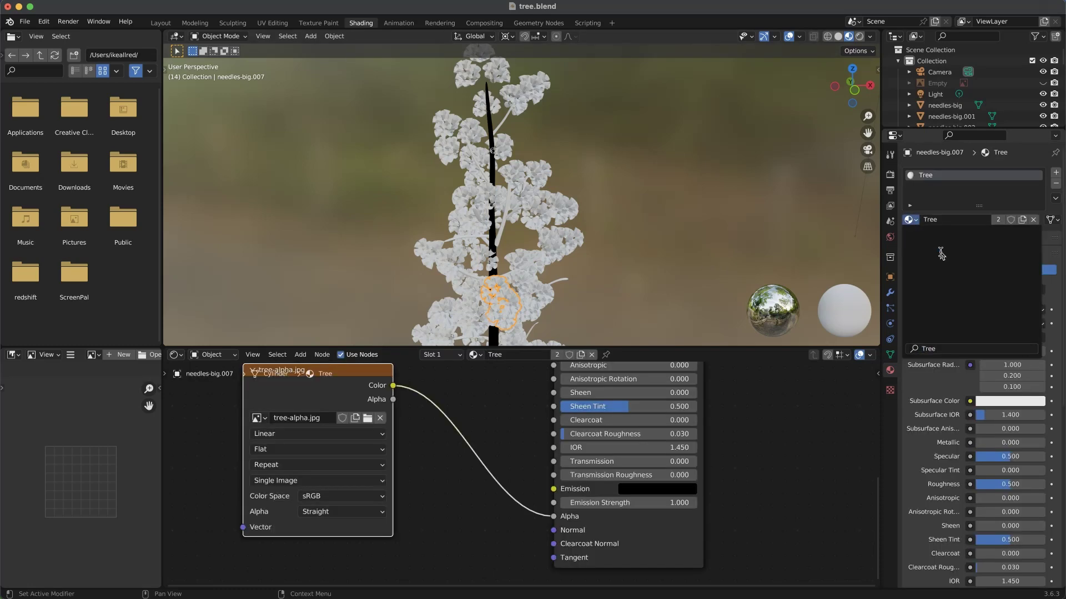
# Step: Select the needle object Plane.022 and set the Tree material's blend mode to Alpha Clip
pyautogui.click(561, 281)
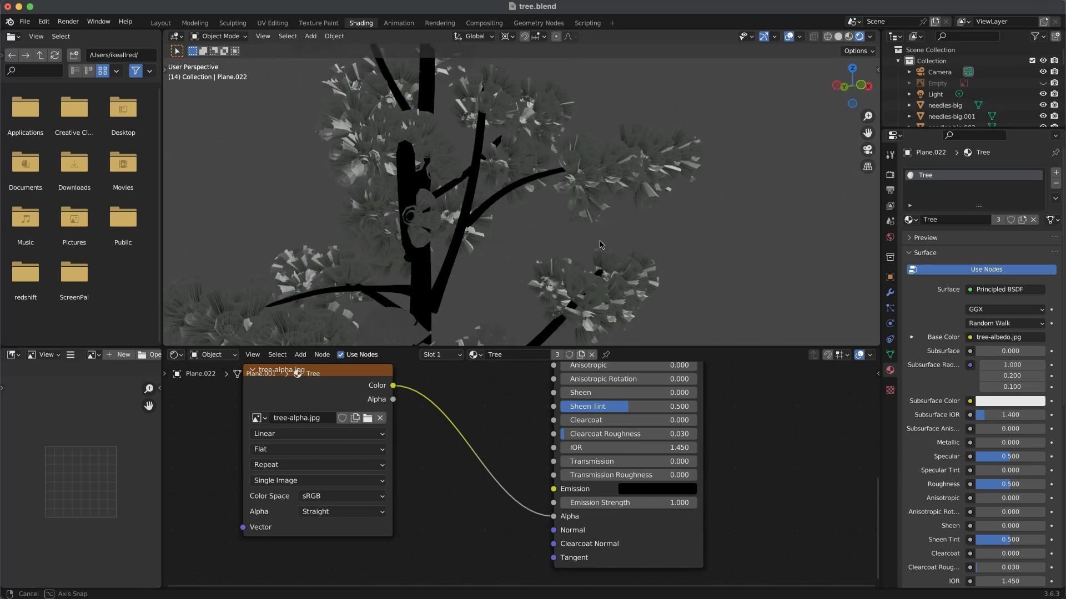
pyautogui.moveTo(599, 245); pyautogui.dragTo(546, 228, button='middle')
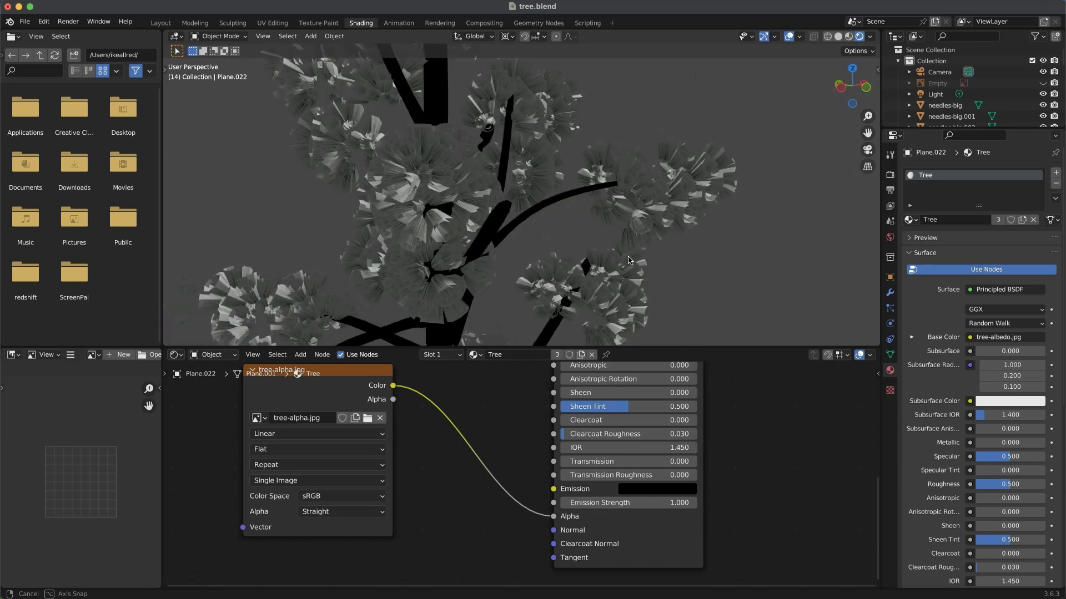
pyautogui.scroll(3, 522, 219)
pyautogui.moveTo(488, 205); pyautogui.dragTo(427, 189, button='middle')
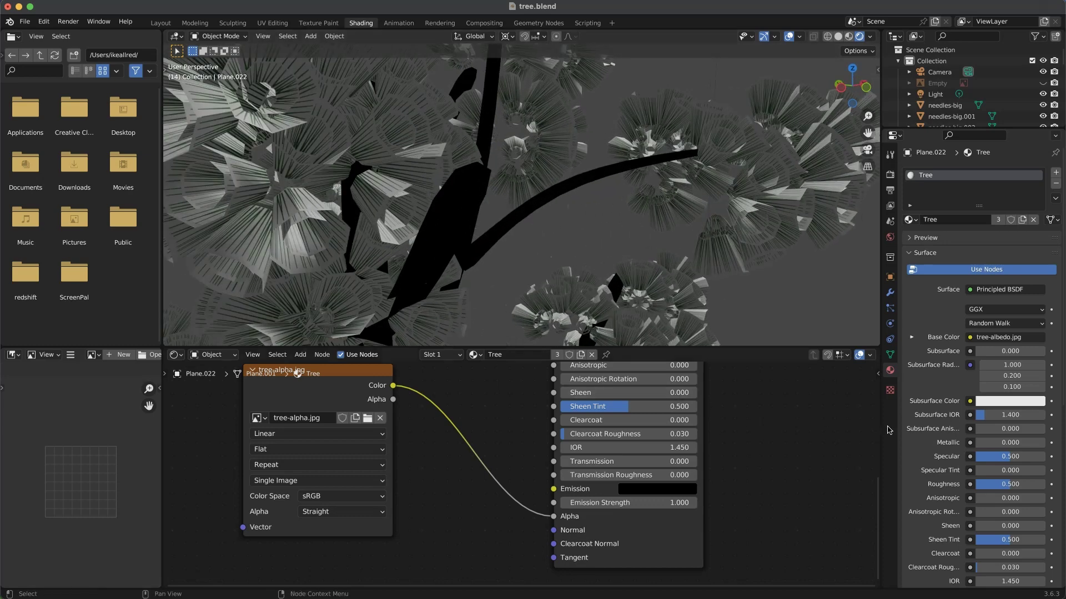
pyautogui.scroll(-10, 926, 452)
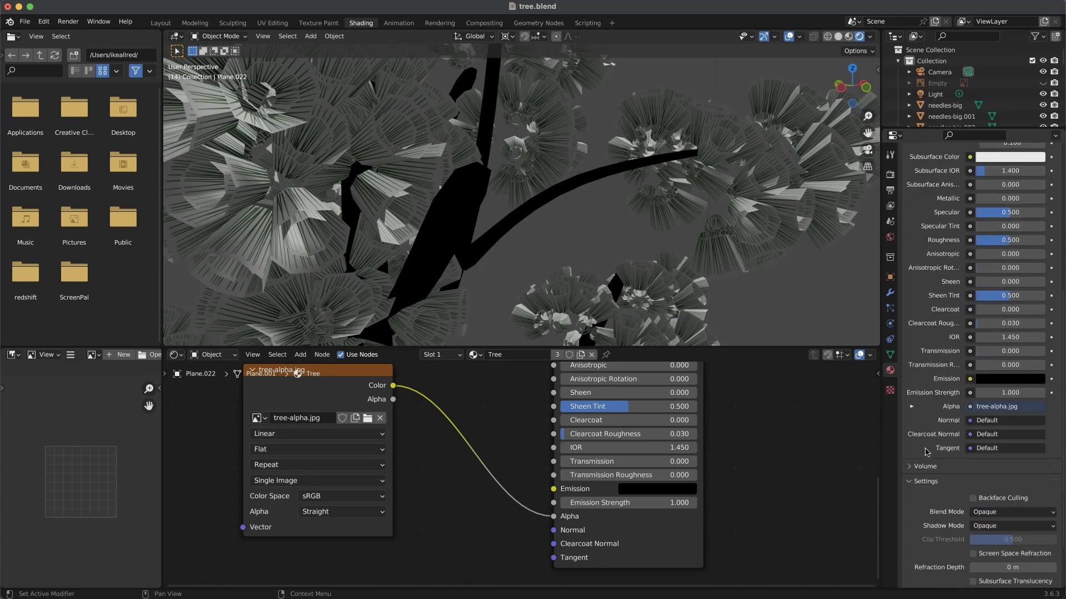
pyautogui.scroll(-3, 925, 501)
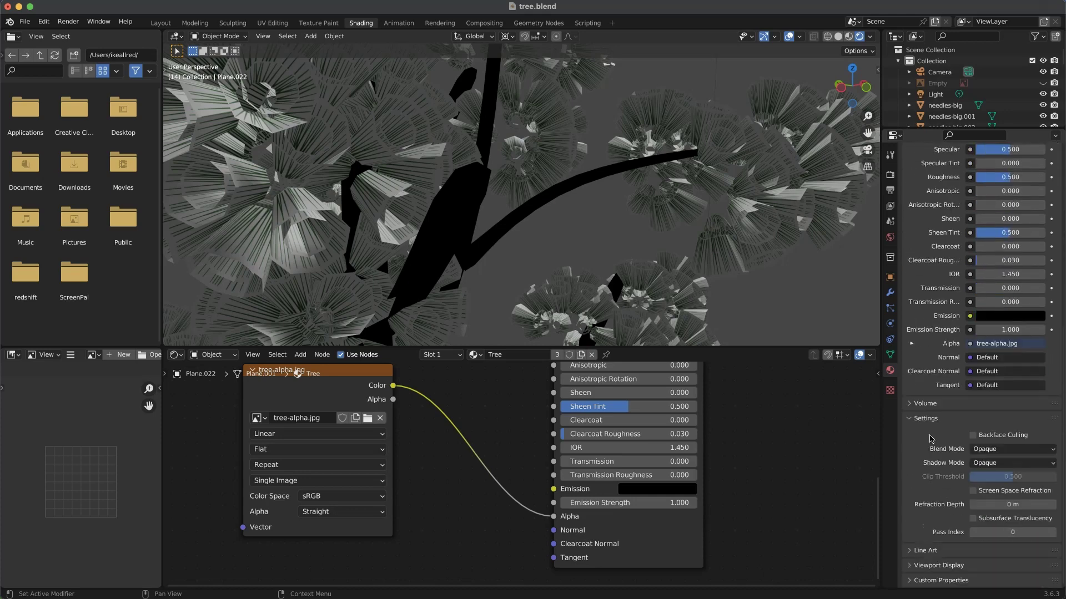
pyautogui.click(989, 450)
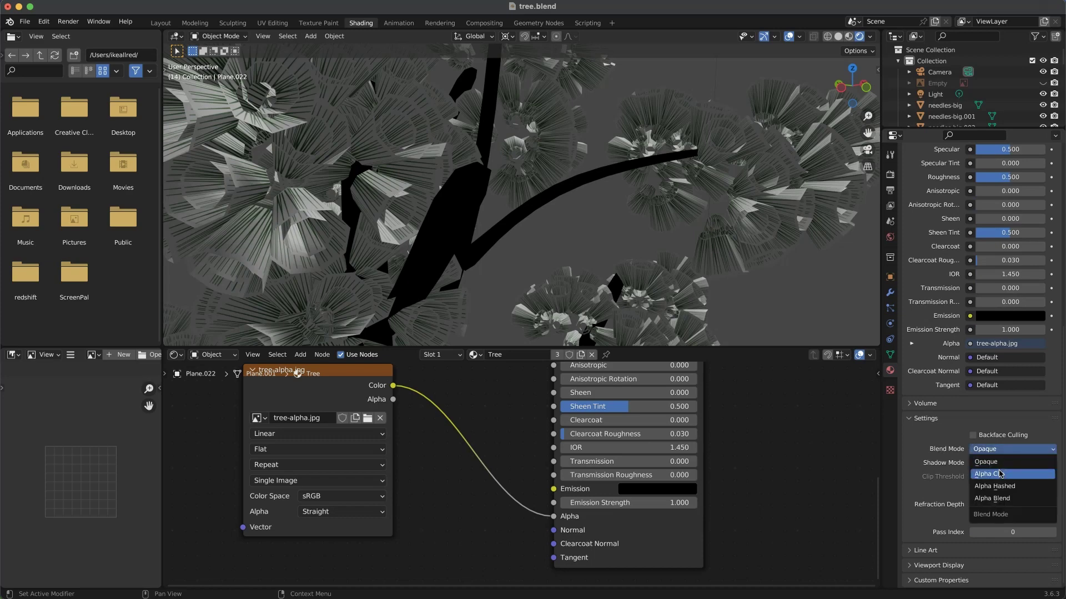
pyautogui.click(1000, 474)
# Step: Set the Tree material's shadow mode to Alpha Clip
pyautogui.moveTo(612, 301); pyautogui.dragTo(631, 285, button='middle')
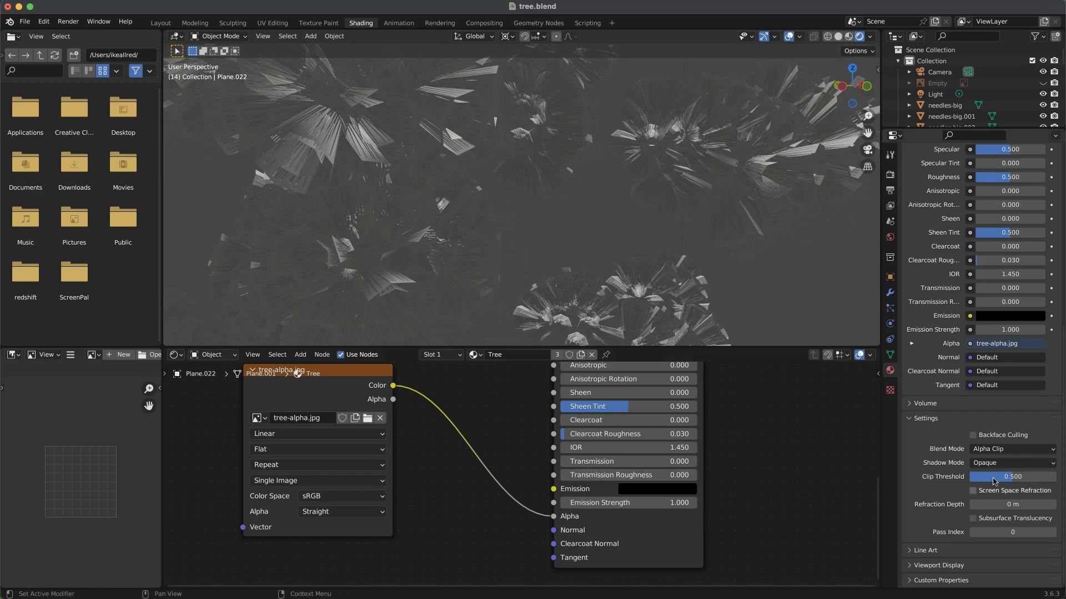
pyautogui.click(1002, 464)
pyautogui.click(1012, 489)
pyautogui.click(1002, 467)
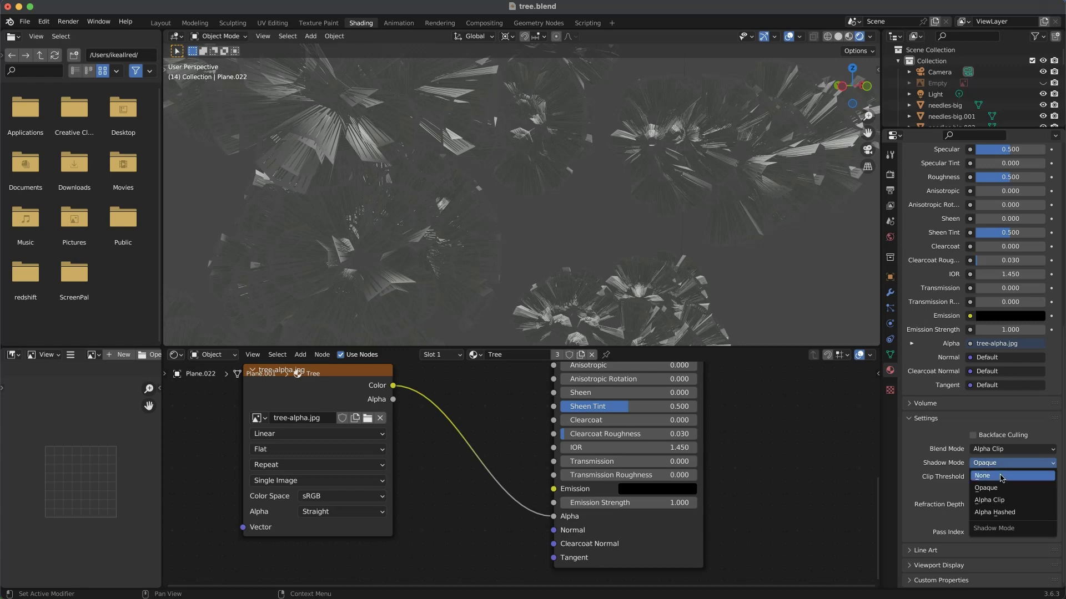
pyautogui.click(1003, 505)
# Step: Insert an Invert Color node on the link between the tree-alpha.jpg texture's Color output and the Principled BSDF's Alpha input
pyautogui.scroll(-4, 538, 304)
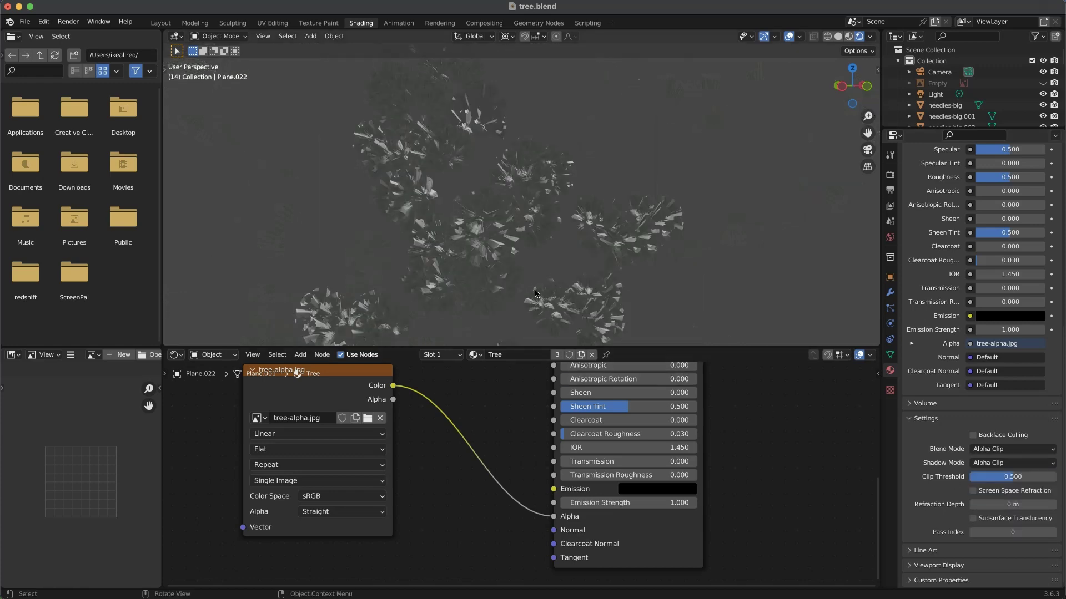
pyautogui.scroll(-5, 498, 403)
pyautogui.moveTo(490, 388); pyautogui.dragTo(550, 462, button='middle')
pyautogui.hotkey('shift', 'a')
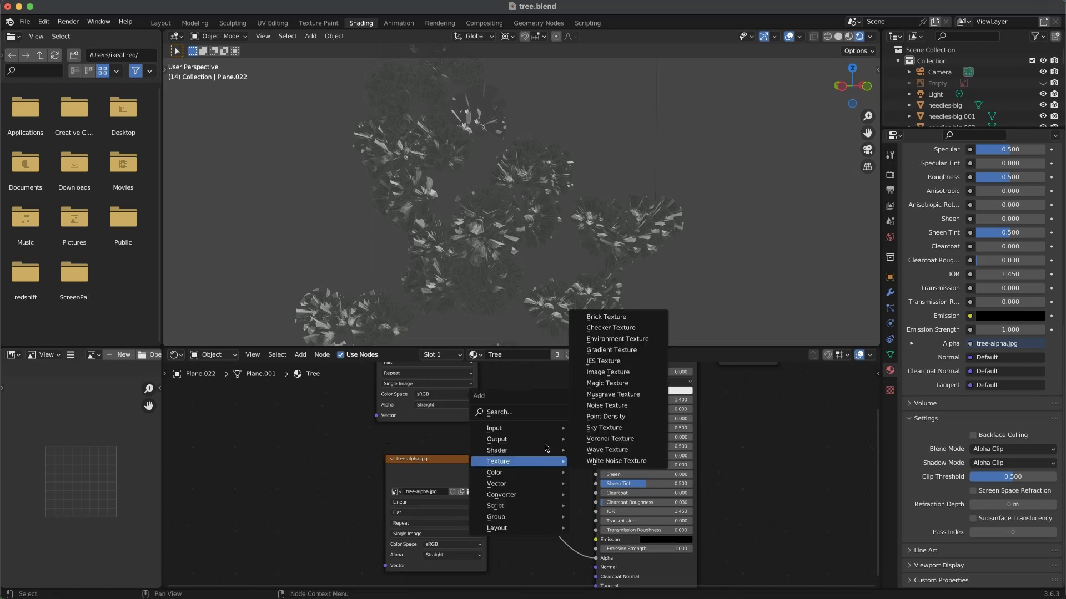
pyautogui.click(540, 409)
pyautogui.write('invert')
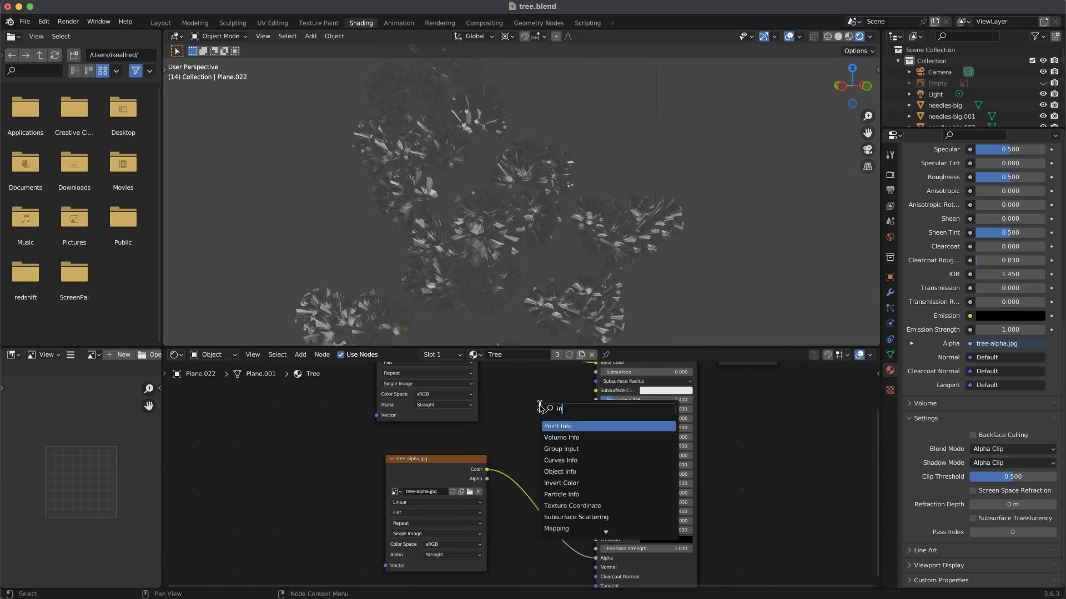
pyautogui.press('Return')
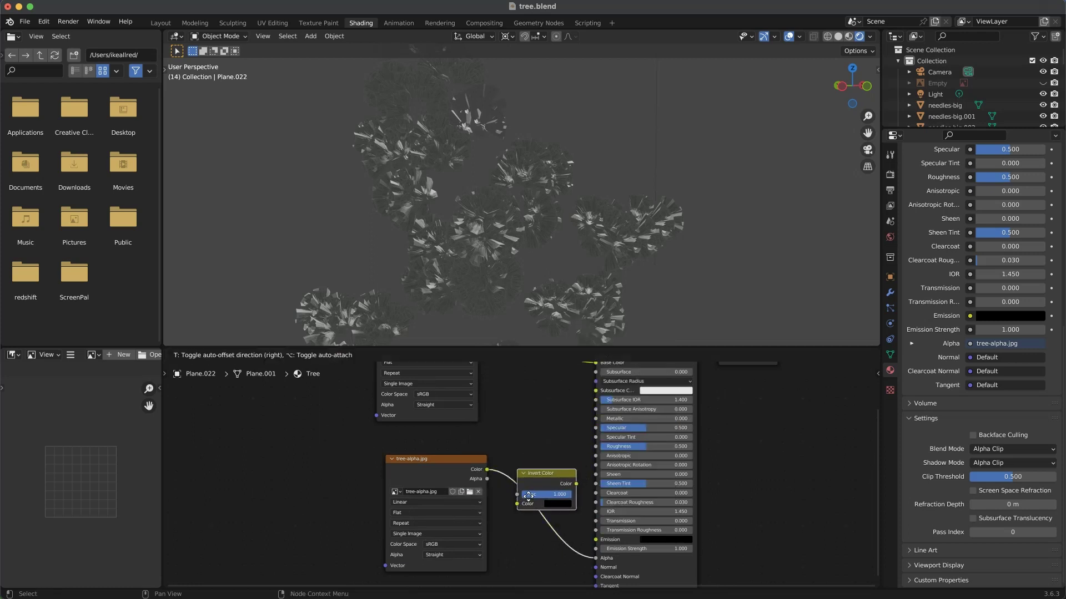
pyautogui.click(541, 478)
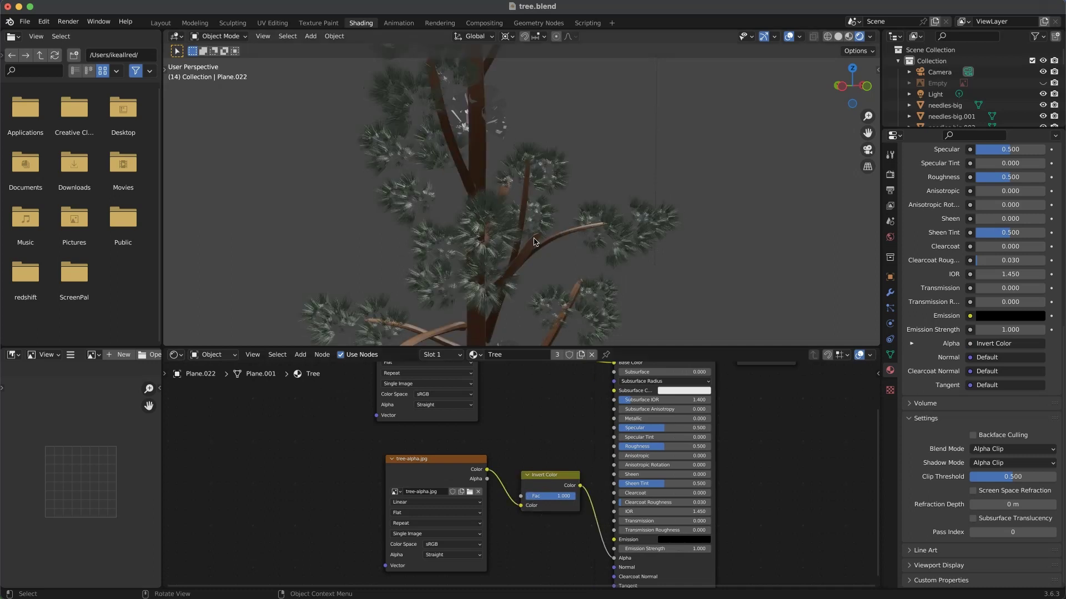
# Step: Examine the textured needles, branches and trunk of the tree from several sides, both close up and from a distance
pyautogui.moveTo(510, 228); pyautogui.dragTo(572, 138, button='middle')
pyautogui.scroll(7, 464, 255)
pyautogui.scroll(-5, 452, 157)
pyautogui.scroll(-3, 566, 135)
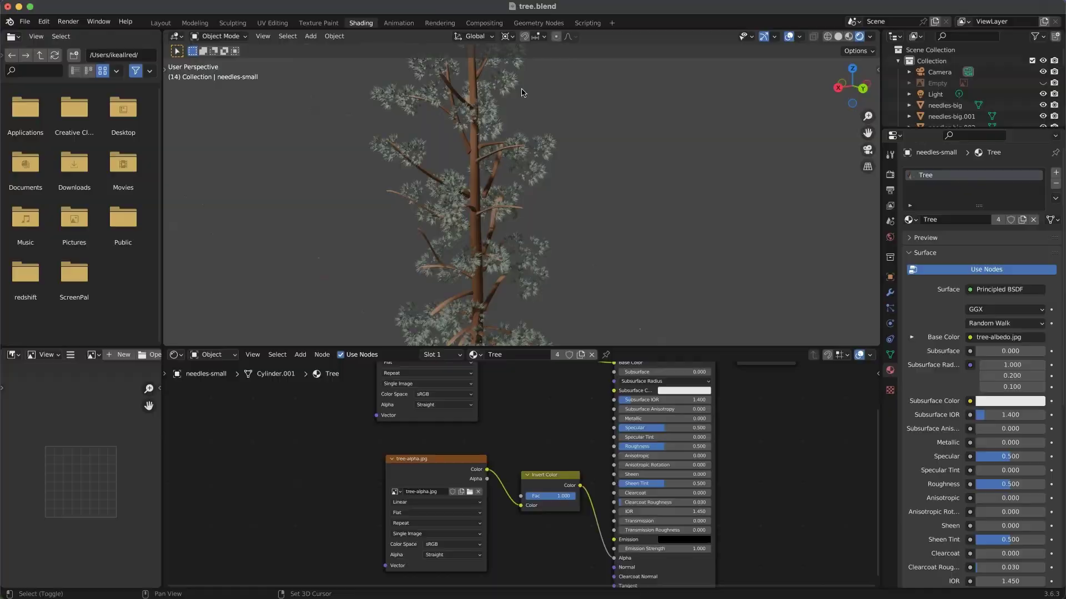
pyautogui.moveTo(660, 331); pyautogui.dragTo(375, 197, button='middle')
pyautogui.scroll(10, 479, 174)
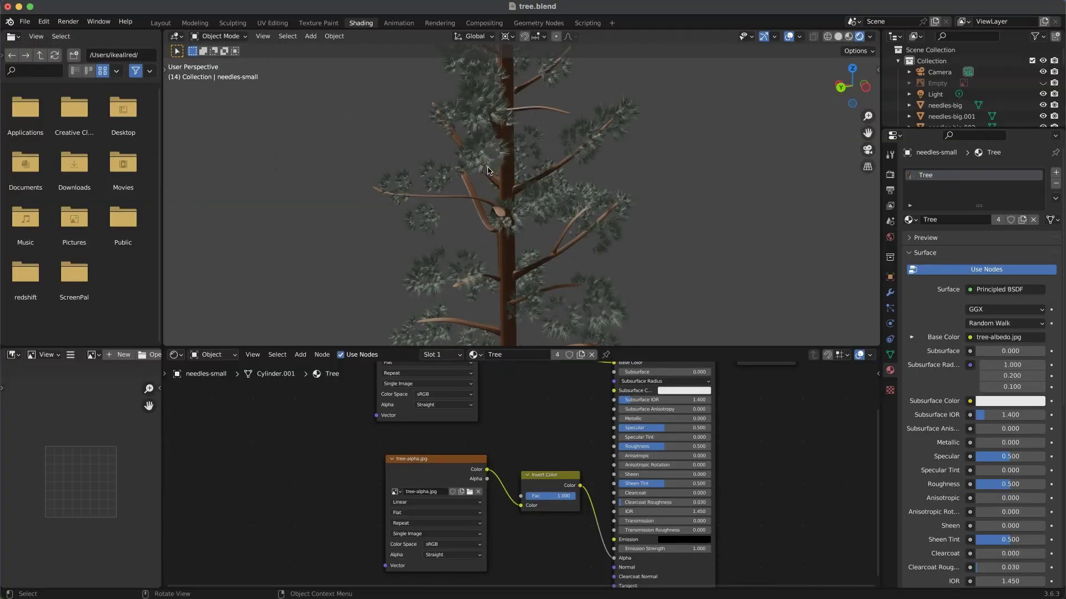
pyautogui.moveTo(480, 174); pyautogui.dragTo(474, 196, button='middle')
pyautogui.scroll(-6, 610, 227)
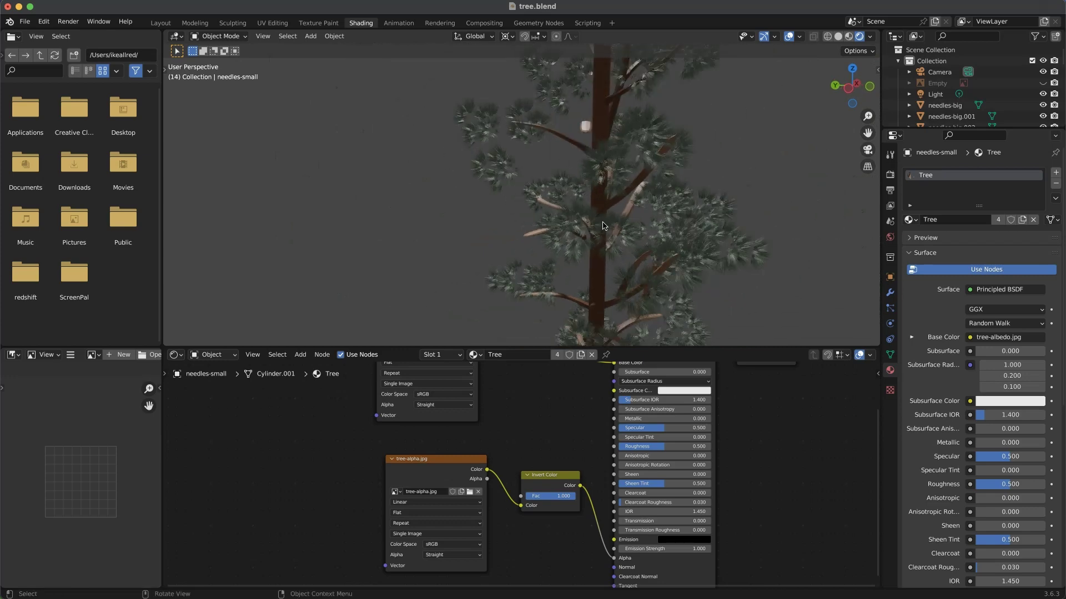
pyautogui.keyDown('shift'); pyautogui.moveTo(646, 227); pyautogui.dragTo(554, 207, button='middle'); pyautogui.keyUp('shift')
pyautogui.moveTo(590, 176); pyautogui.dragTo(545, 172, button='middle')
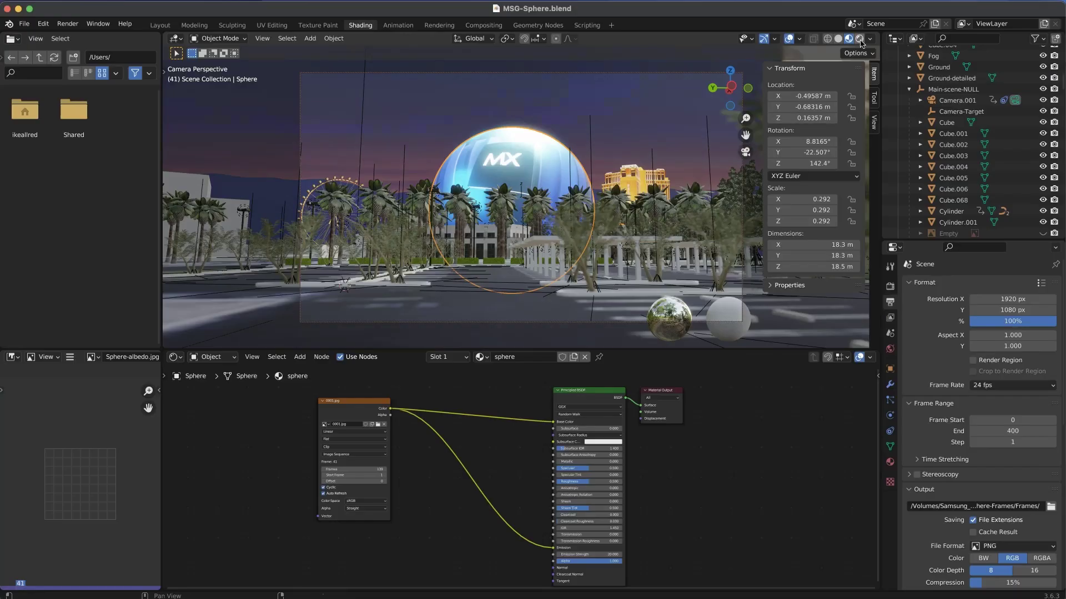
# Step: Switch the MSG-Sphere.blend viewport to rendered shading and select the small tree group Small-tree-pieces.017 beside the sphere
pyautogui.click(860, 40)
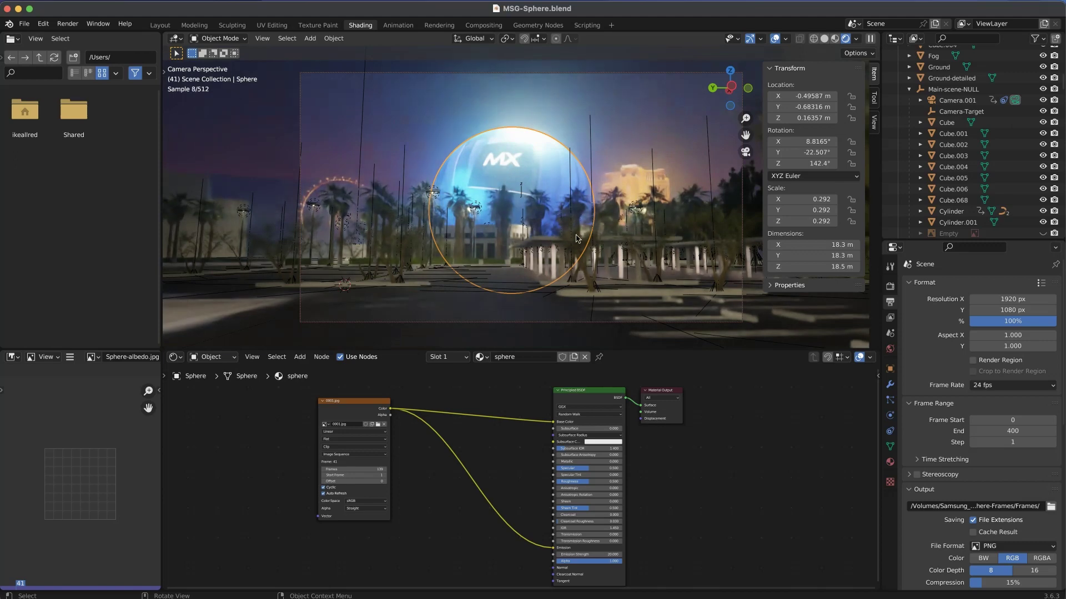
pyautogui.click(658, 221)
pyautogui.scroll(6, 630, 216)
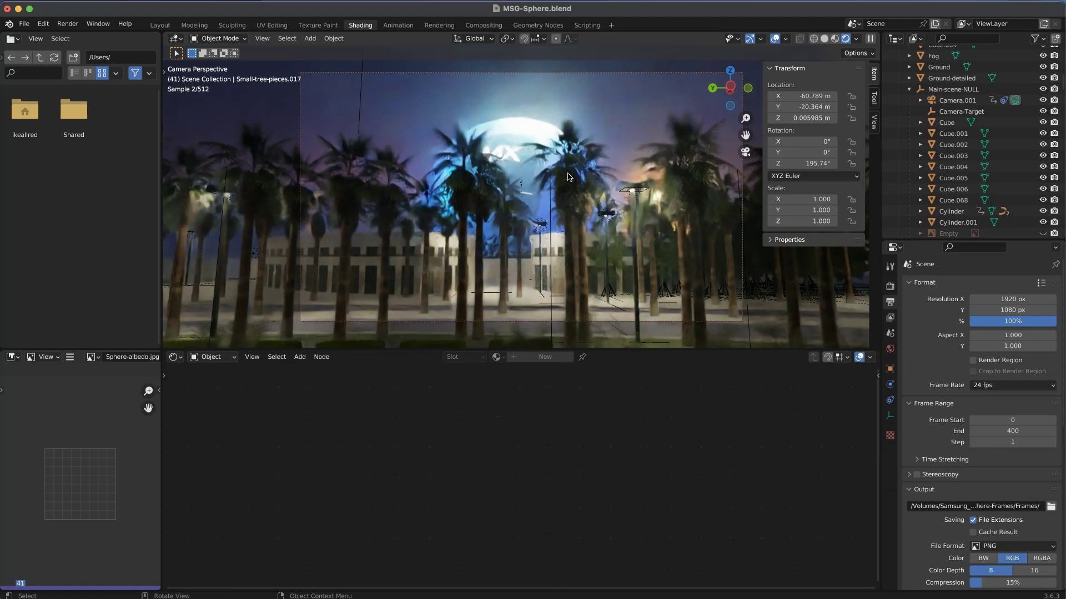
pyautogui.scroll(4, 577, 192)
pyautogui.scroll(-4, 580, 188)
# Step: Select the palm tree palm.016 in front of the sphere and inspect its fronds in the rendered camera view
pyautogui.click(562, 182)
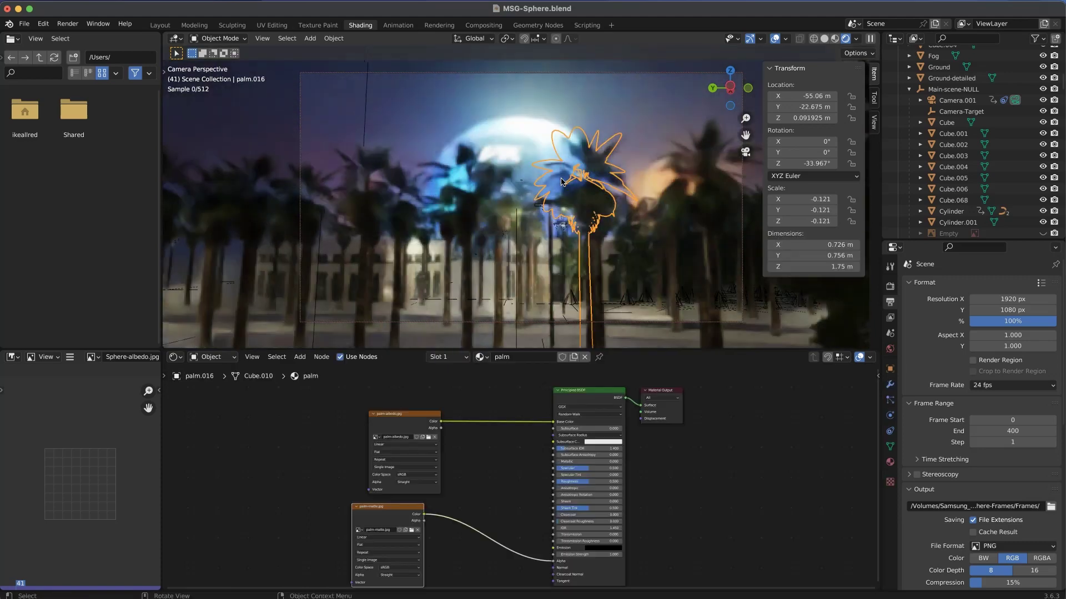
pyautogui.scroll(5, 577, 194)
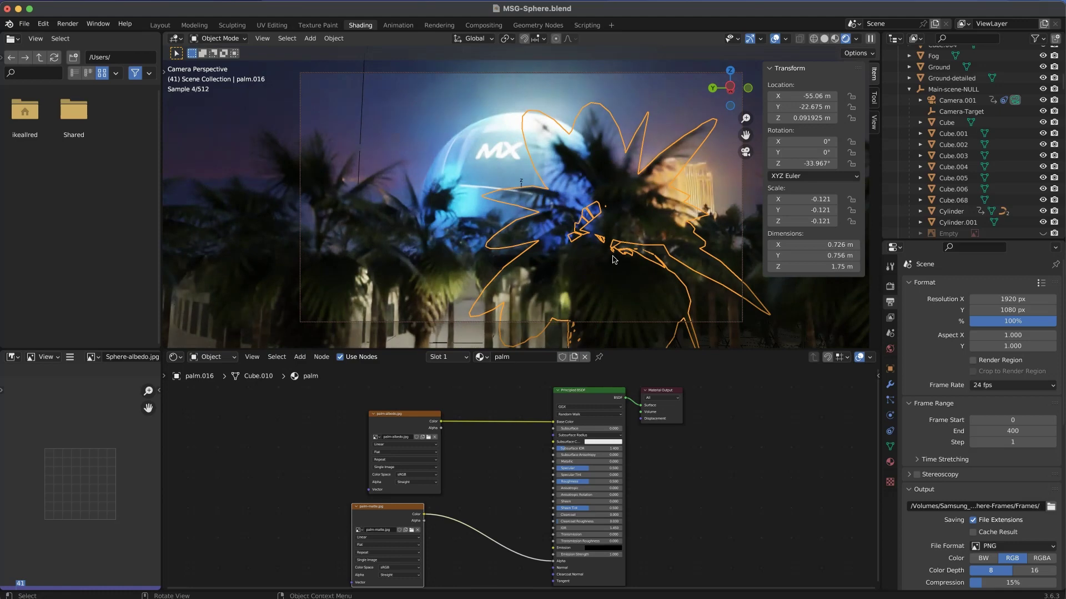
pyautogui.moveTo(624, 253); pyautogui.dragTo(565, 185, button='middle')
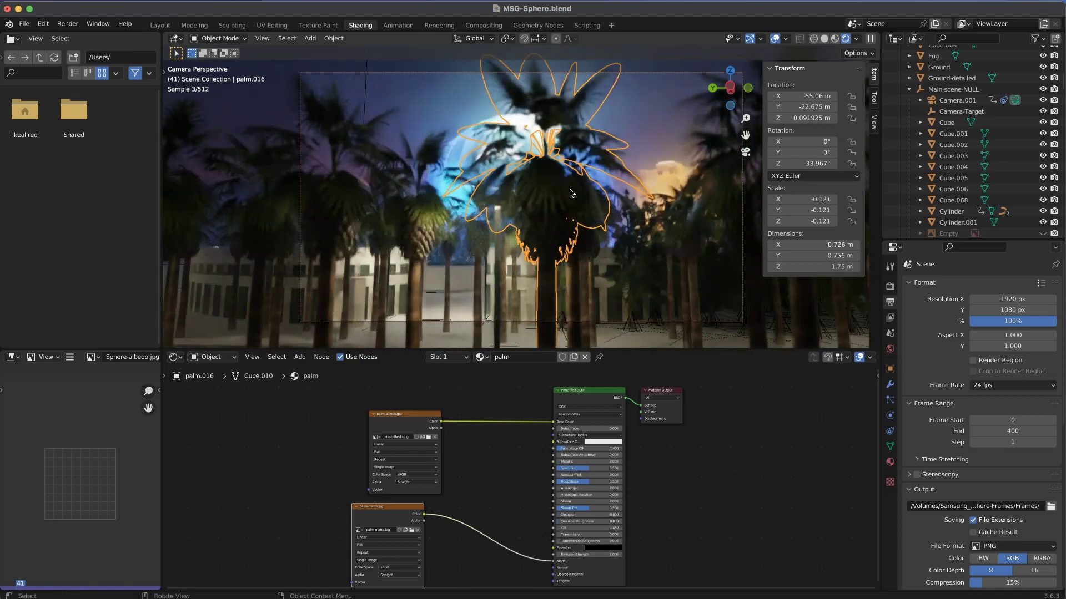
pyautogui.moveTo(590, 189); pyautogui.dragTo(435, 195, button='middle')
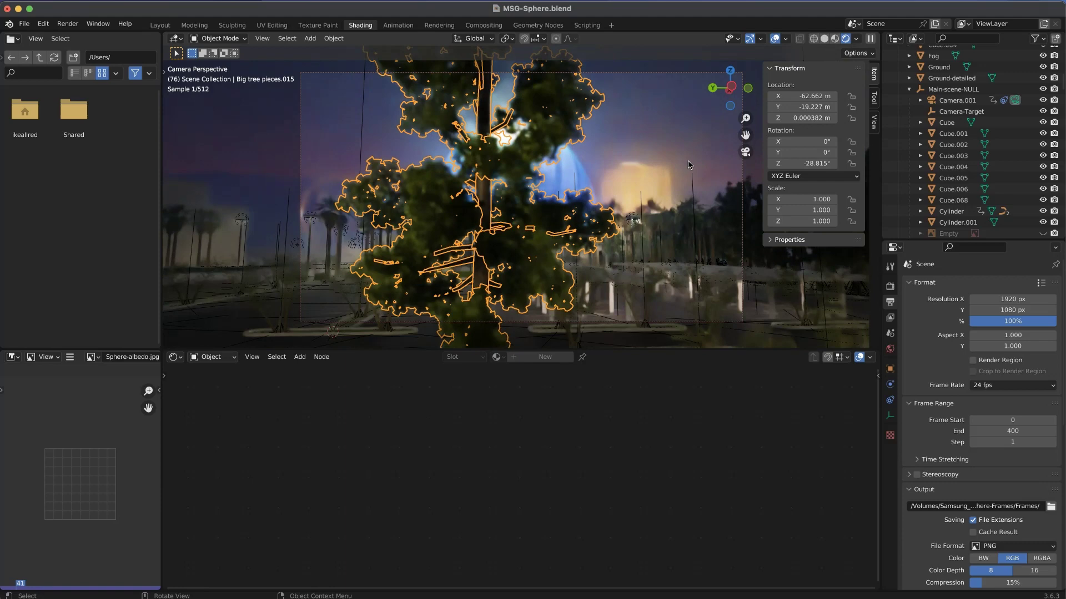
# Step: Inspect the large foreground tree Big tree pieces.015 and the background palm palm.018 in the rendered camera view
pyautogui.click(696, 200)
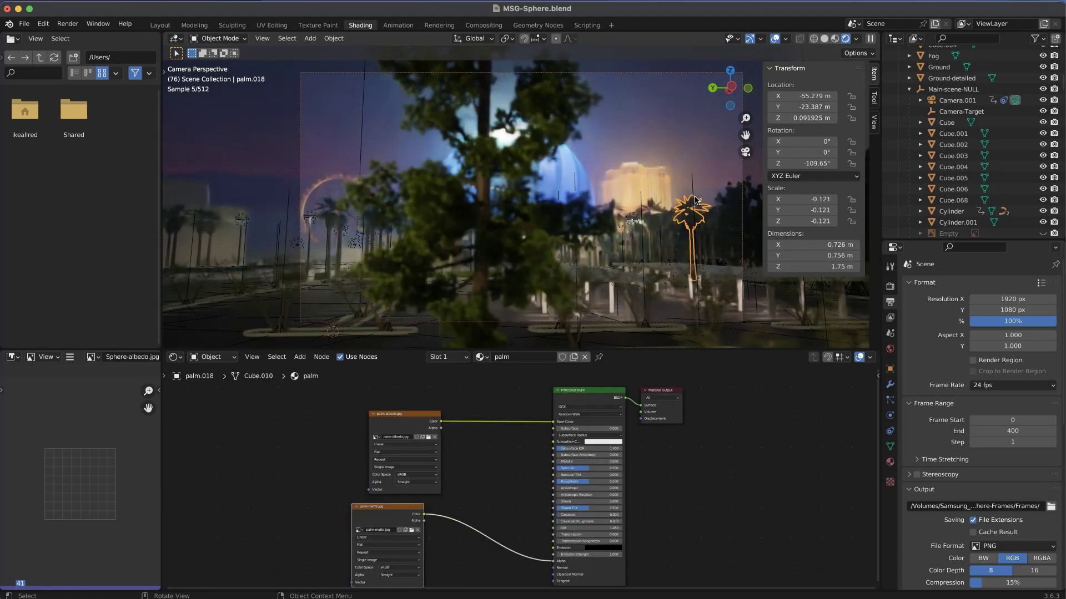
pyautogui.scroll(2, 469, 169)
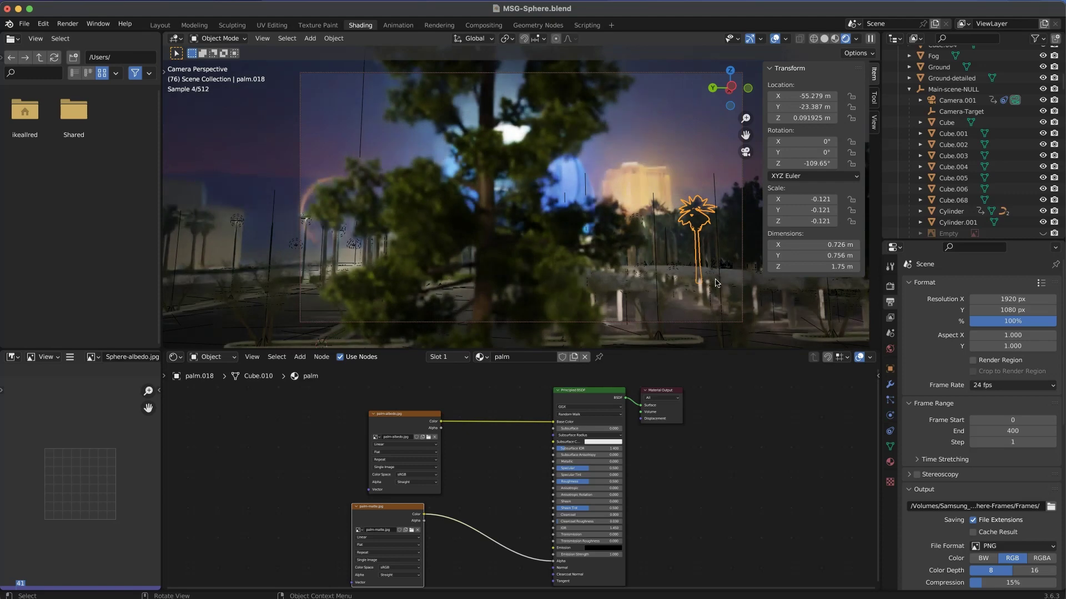
pyautogui.keyDown('shift'); pyautogui.moveTo(493, 229); pyautogui.dragTo(552, 246, button='middle'); pyautogui.keyUp('shift')
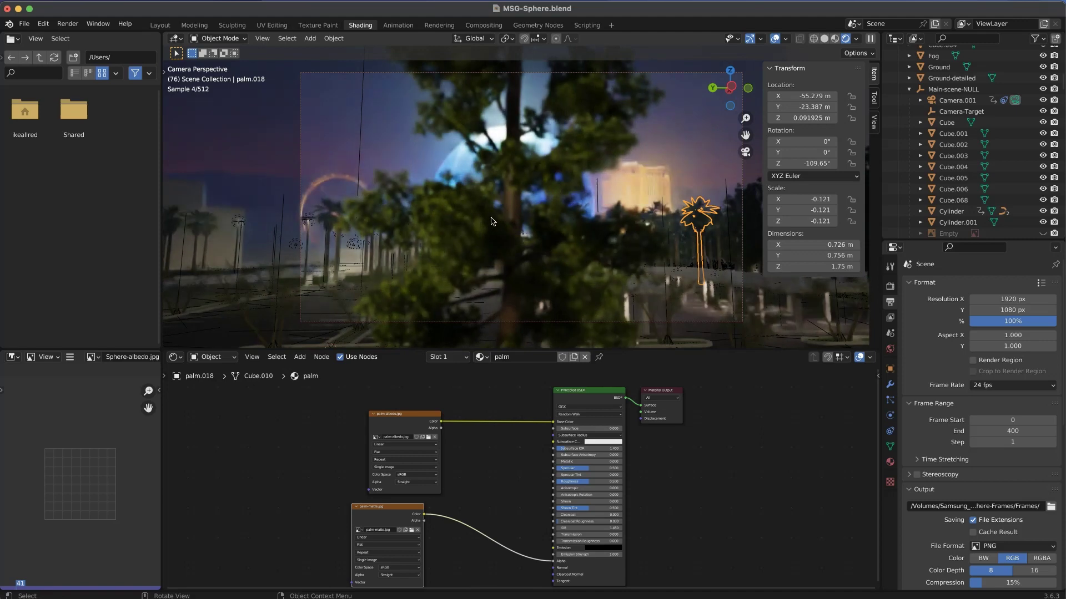
pyautogui.click(488, 198)
pyautogui.keyDown('shift'); pyautogui.moveTo(488, 198); pyautogui.dragTo(539, 243, button='middle'); pyautogui.keyUp('shift')
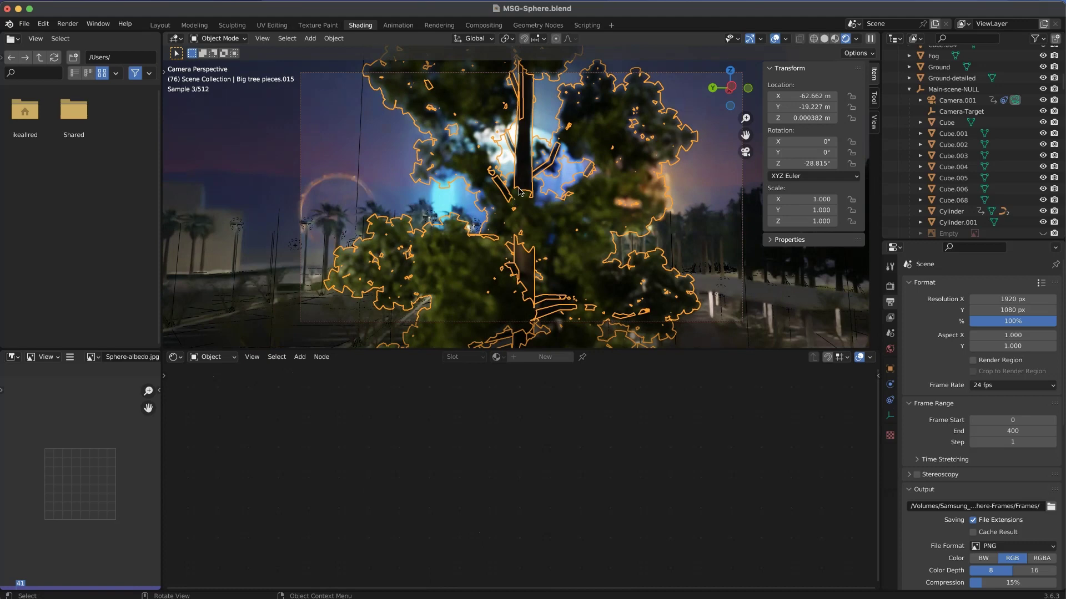
pyautogui.click(702, 239)
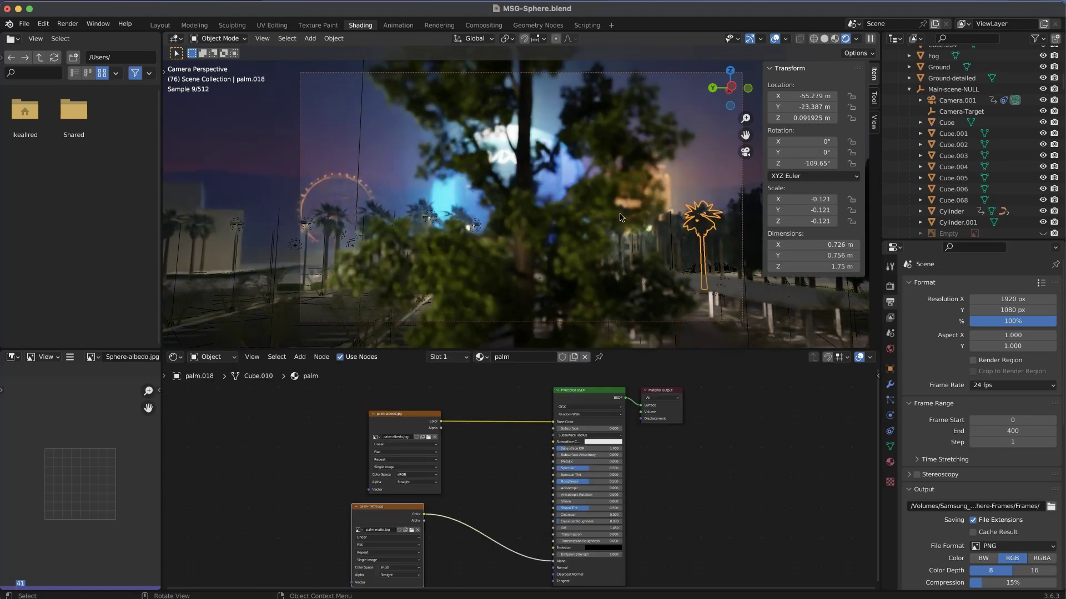
# Step: Select Camera.001 and turn off its depth of field
pyautogui.click(657, 211)
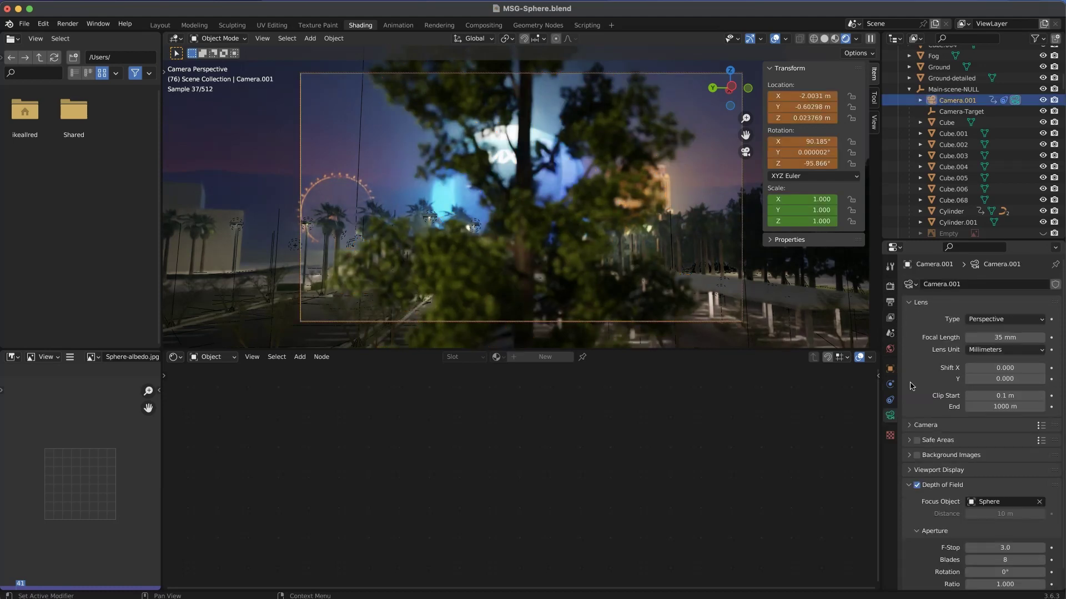
pyautogui.scroll(-1, 911, 386)
pyautogui.click(917, 474)
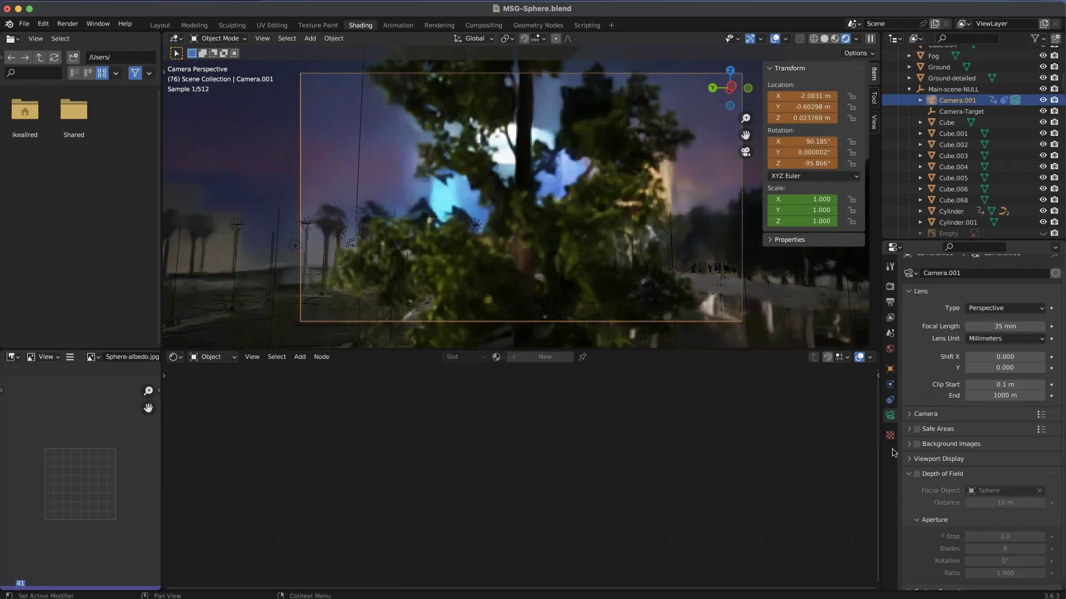
# Step: Turn off viewport denoising in the Cycles sampling settings and inspect the foreground tree's needles close up
pyautogui.click(890, 286)
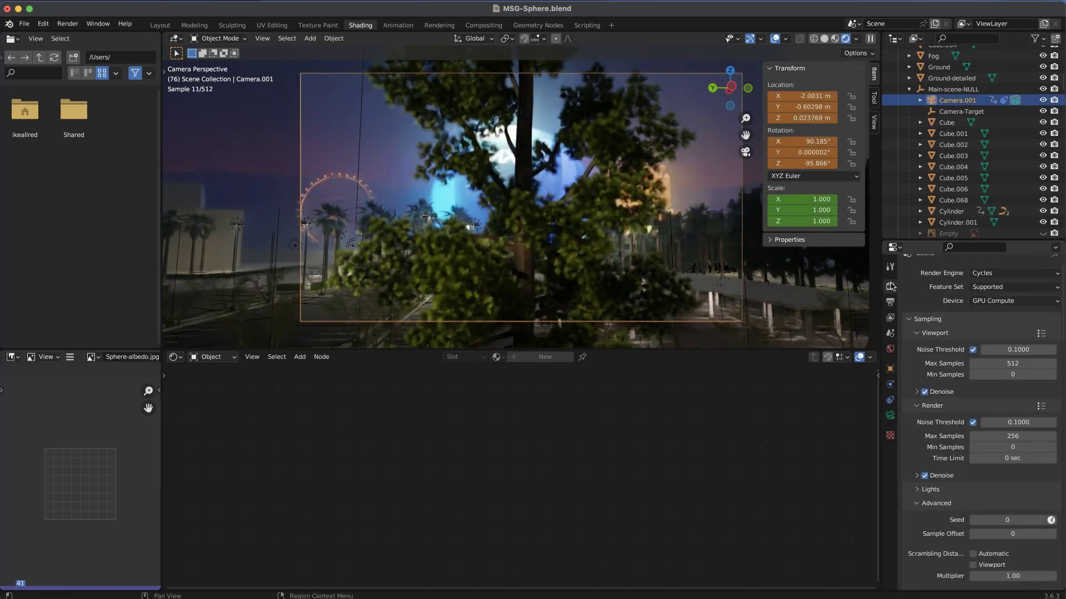
pyautogui.click(925, 393)
pyautogui.scroll(5, 517, 244)
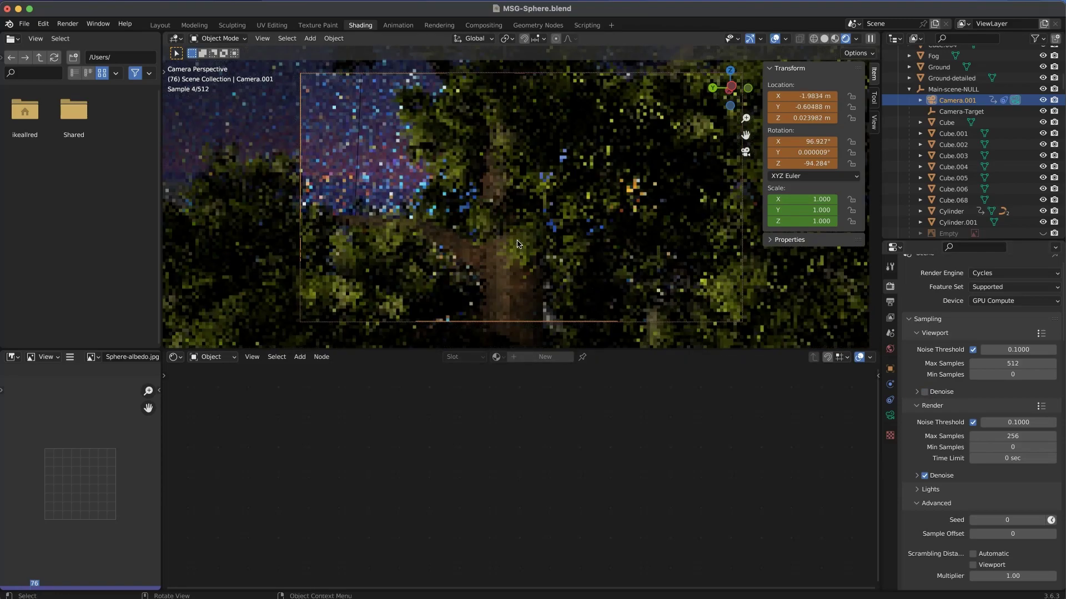
pyautogui.scroll(2, 517, 244)
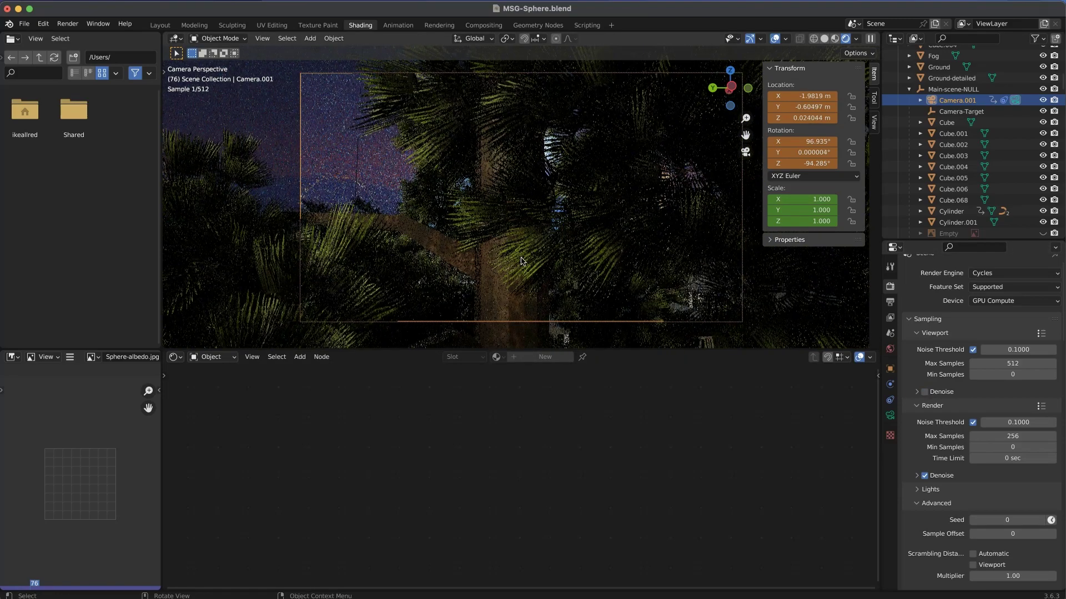
pyautogui.moveTo(546, 268); pyautogui.dragTo(547, 216, button='middle')
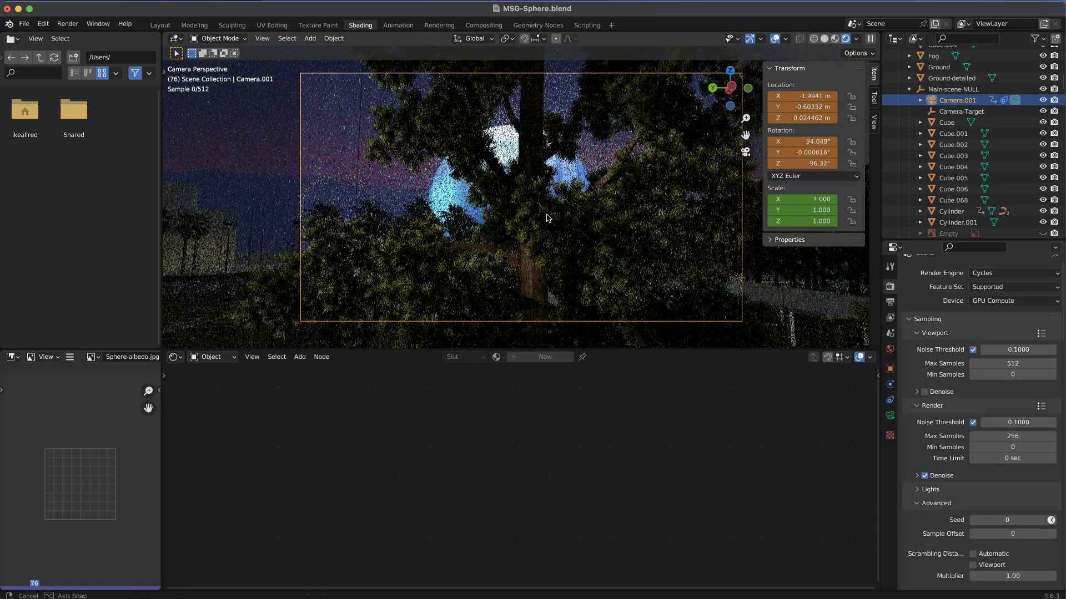